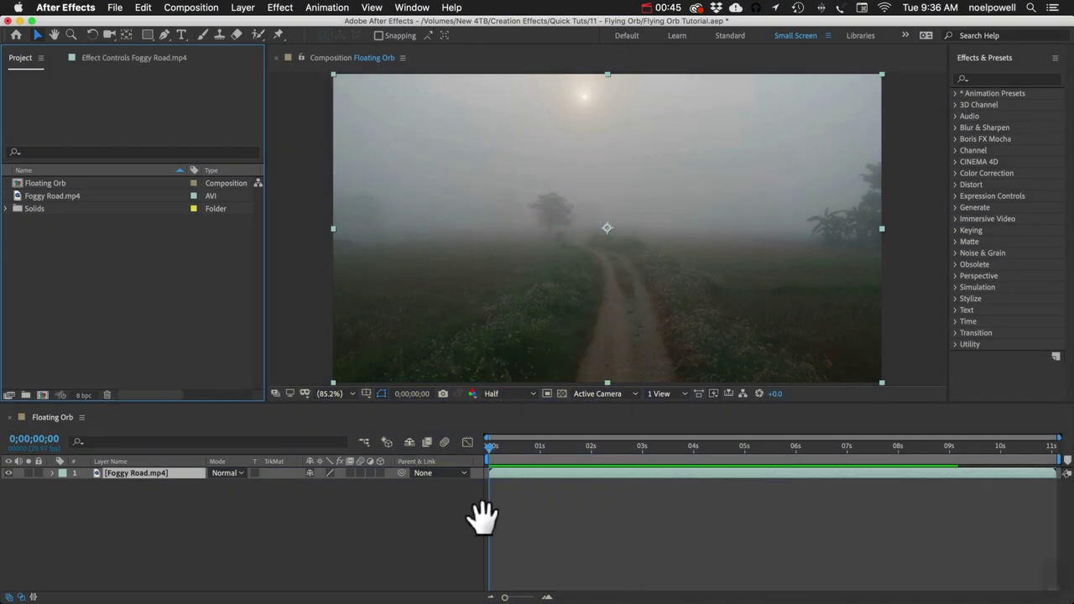
Step: Track the Foggy Road.mp4 footage with the 3D Camera Tracker and create a camera from the solve
key(space)
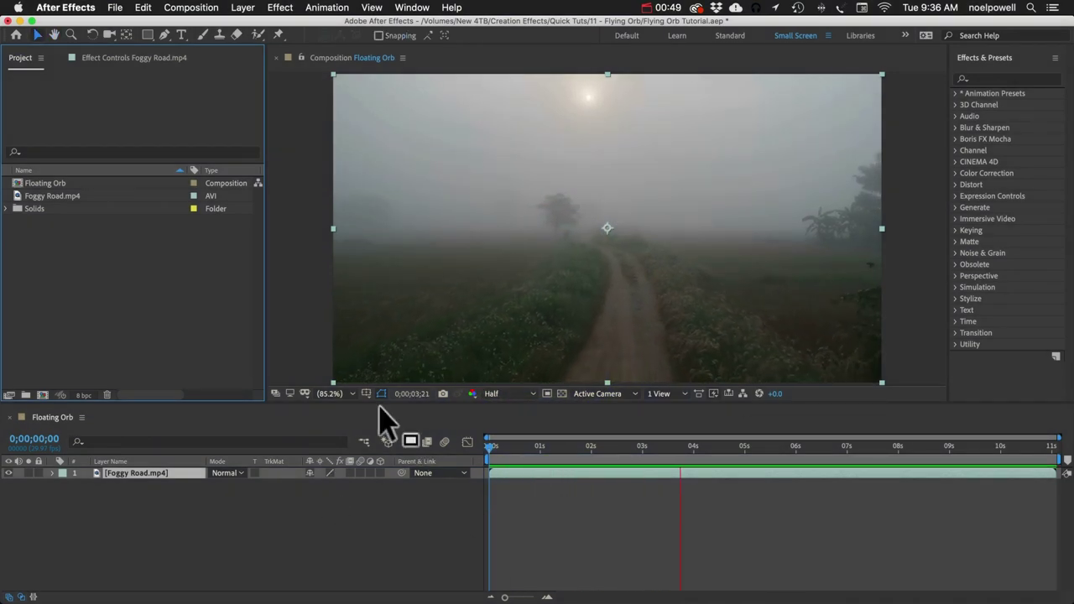
key(space)
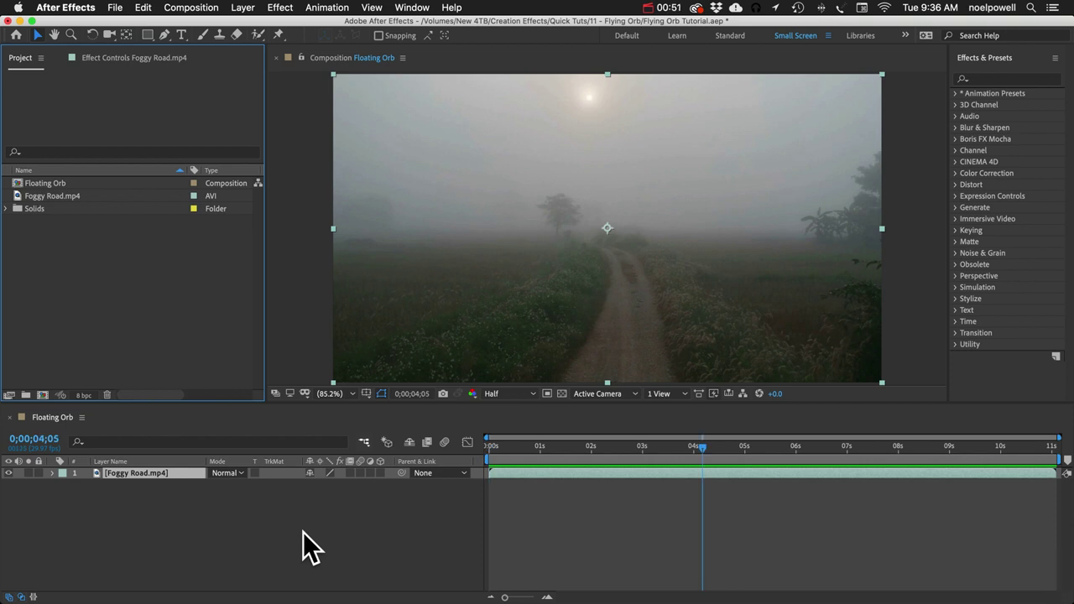
click(411, 9)
click(420, 366)
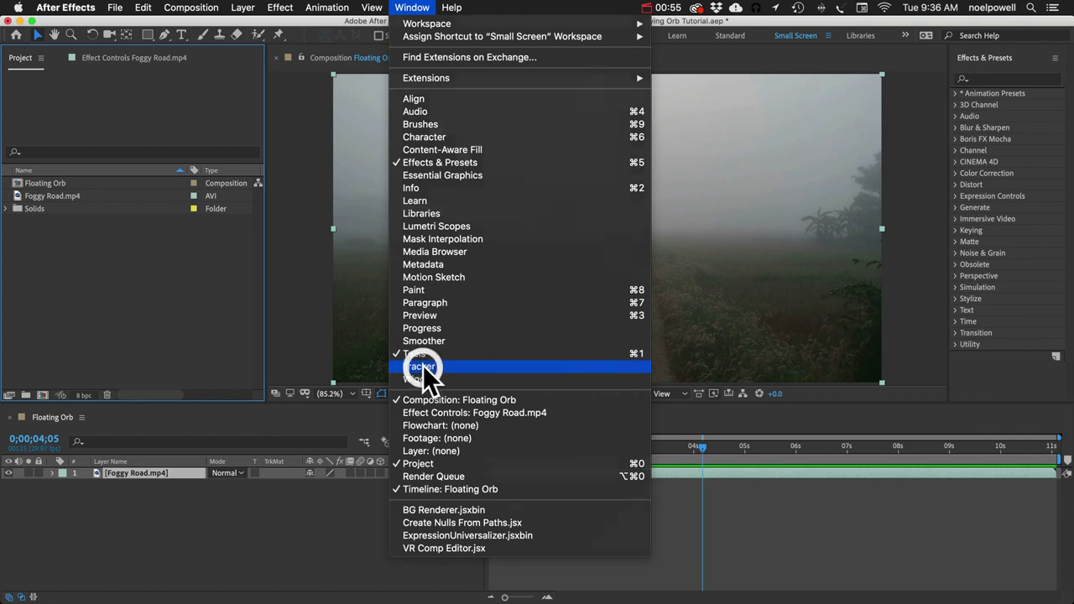
click(988, 111)
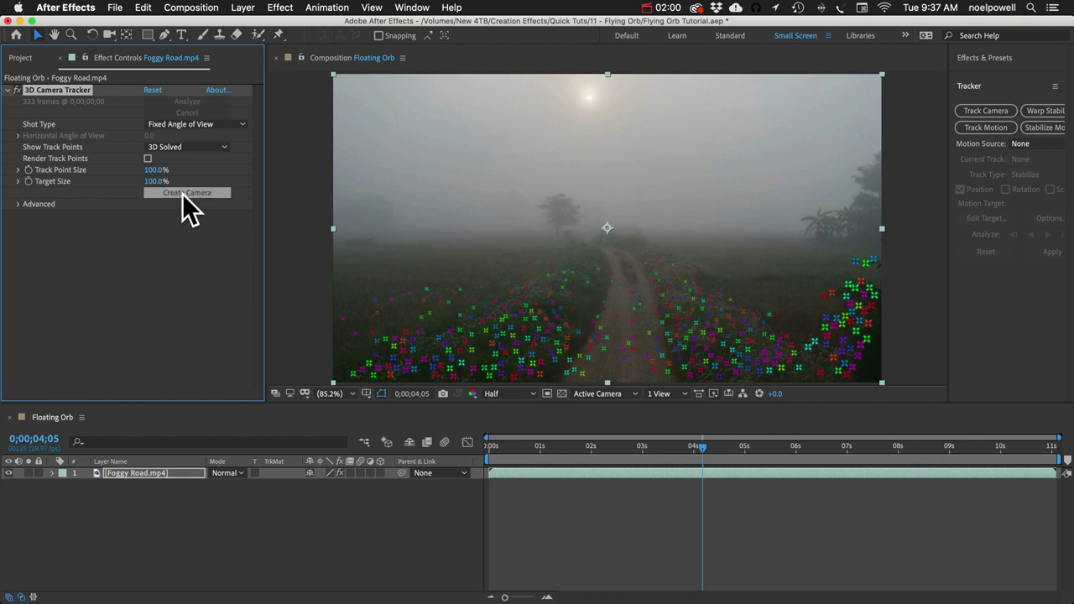
click(183, 194)
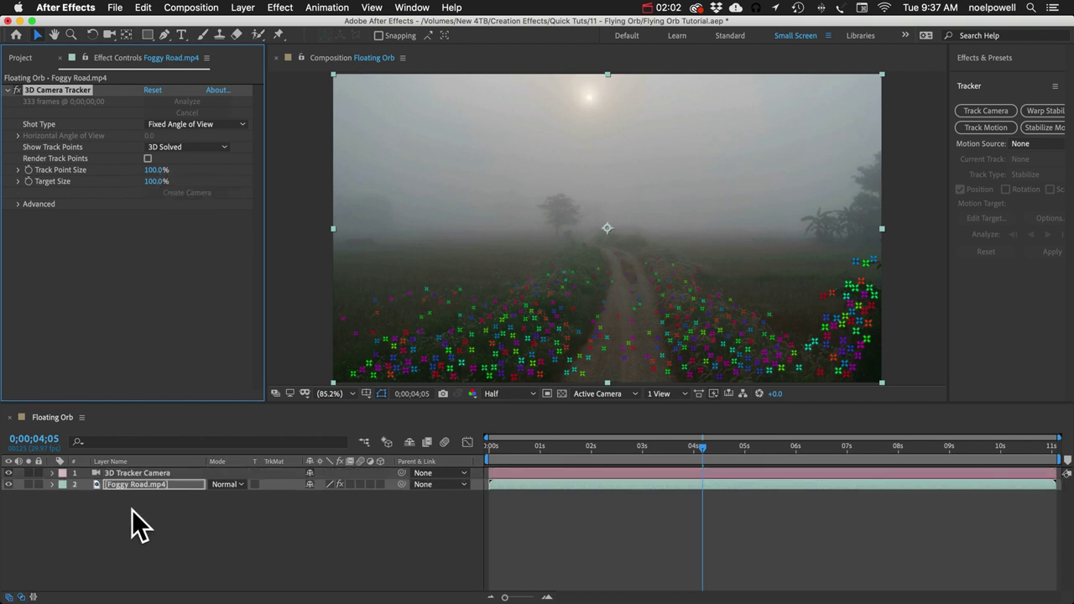
Step: Reveal the 3D Tracker Camera's keyframes and examine its motion path in the Top view while scrubbing back through time
click(122, 473)
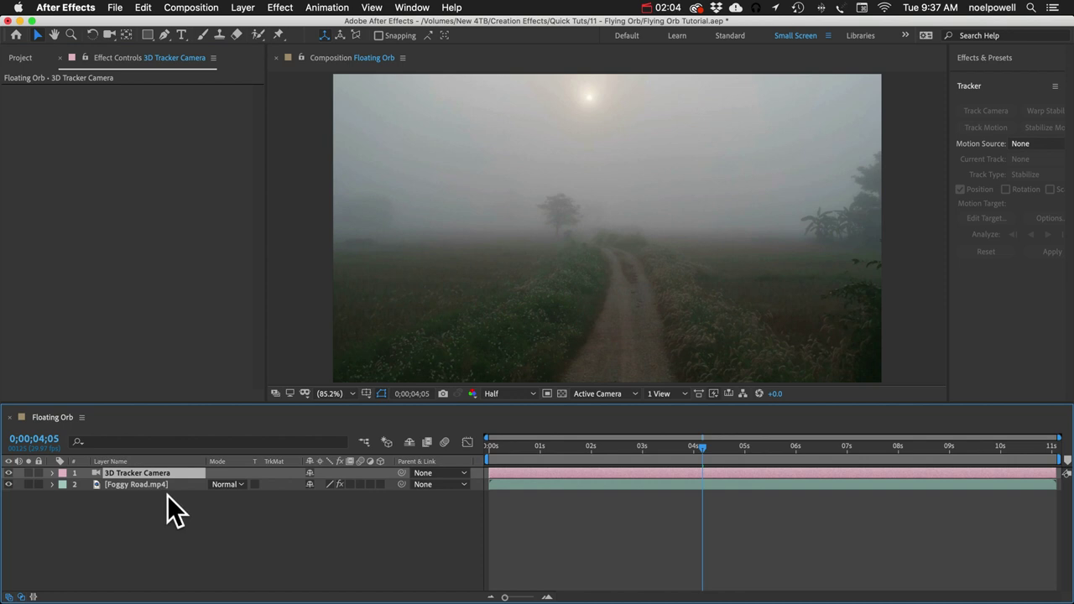
key(u)
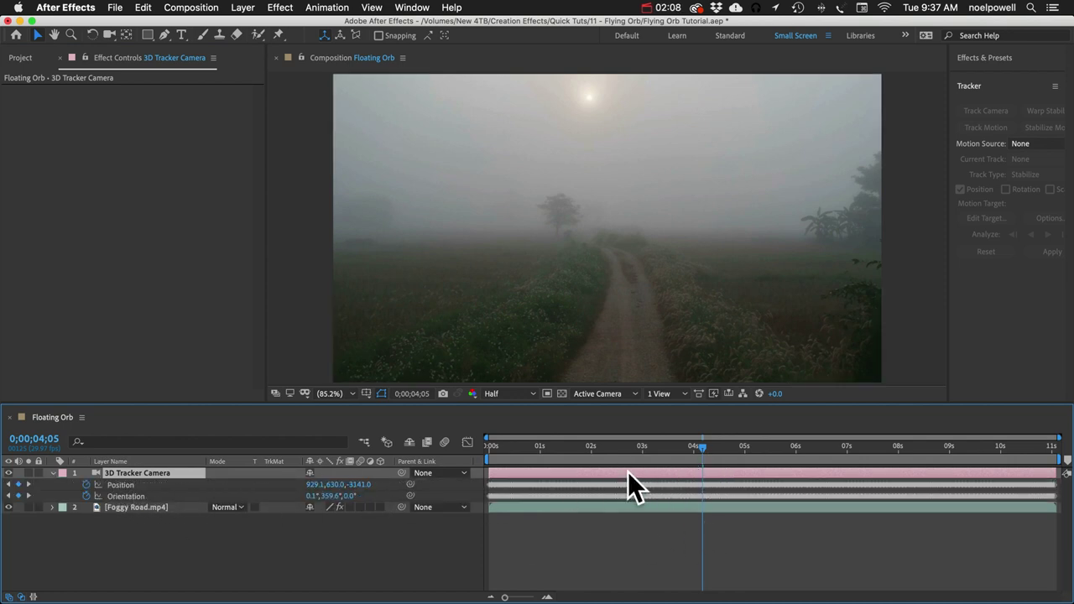
click(623, 392)
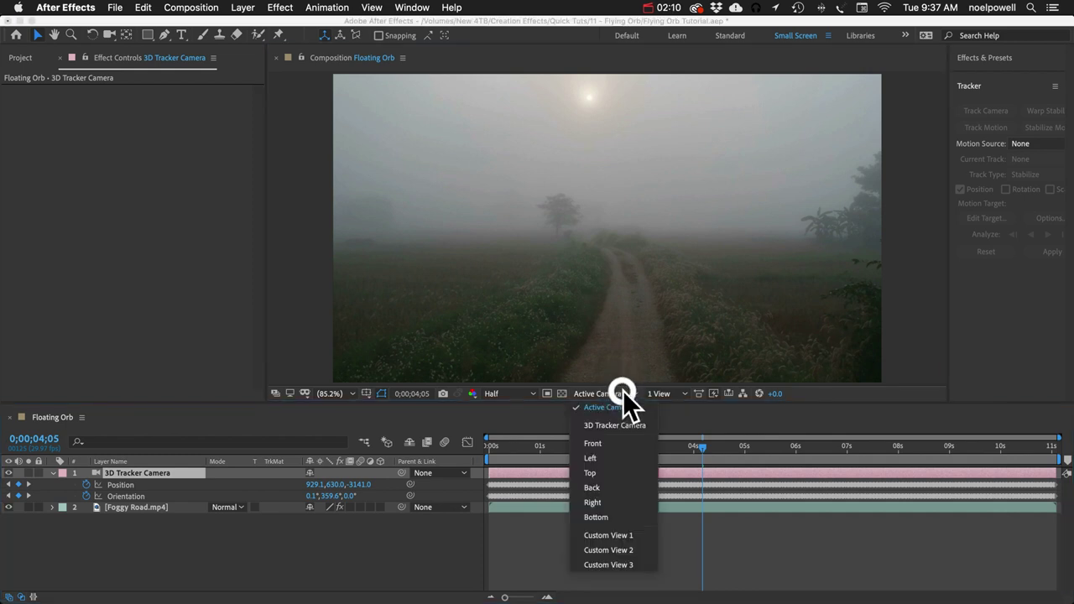
click(615, 474)
alt+click(591, 265)
alt+click(589, 265)
key(h)
drag(587, 264, 571, 135)
key(z)
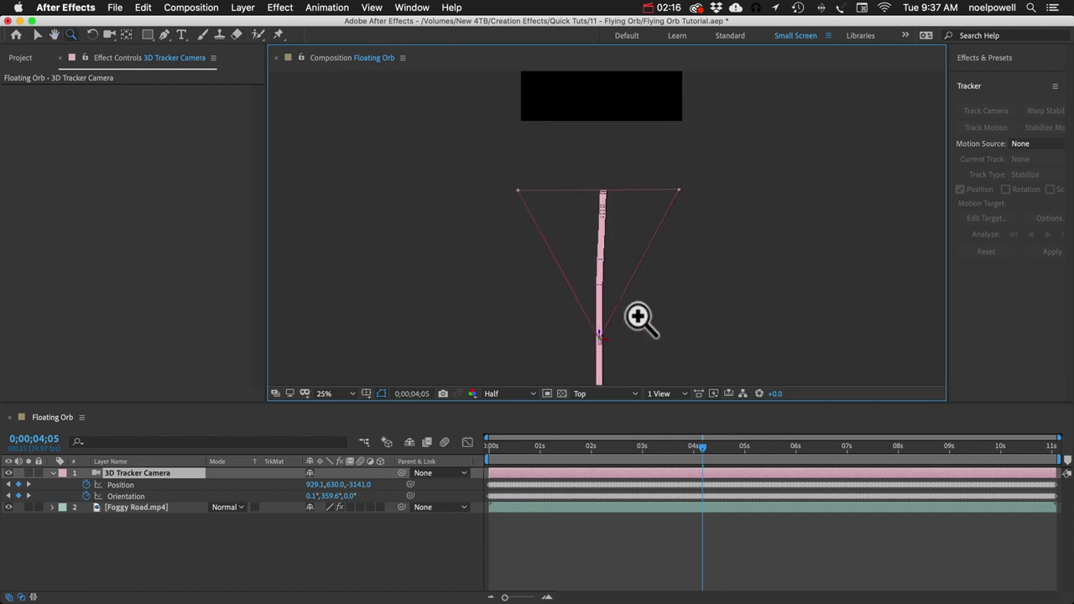
drag(505, 452, 224, 441)
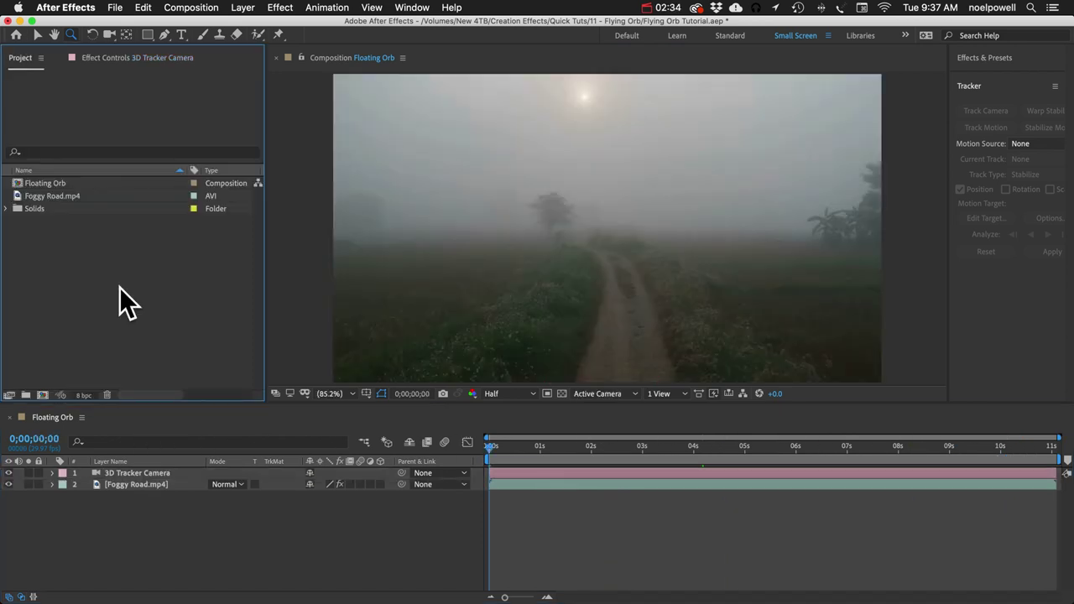
Step: Create a new 1920 x 1080 composition named Orb Precomp
click(190, 8)
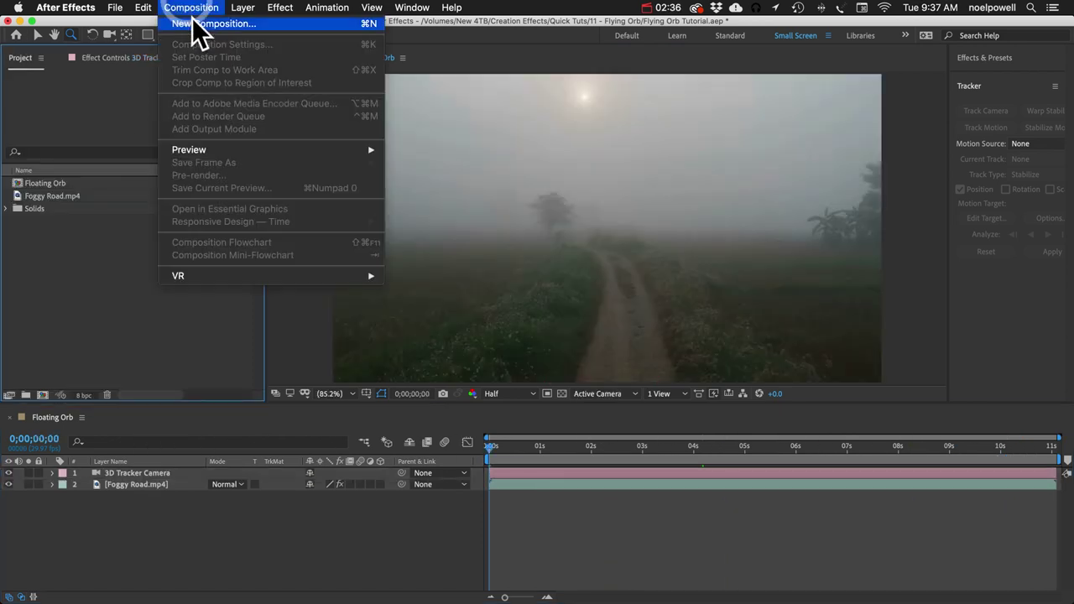
click(201, 24)
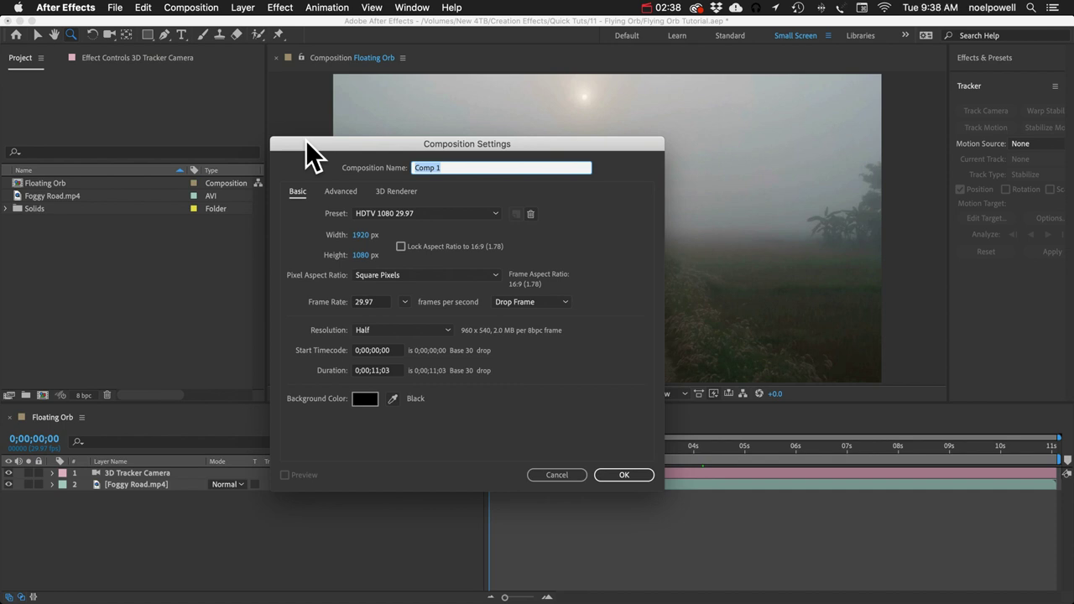
text(Orb Prec)
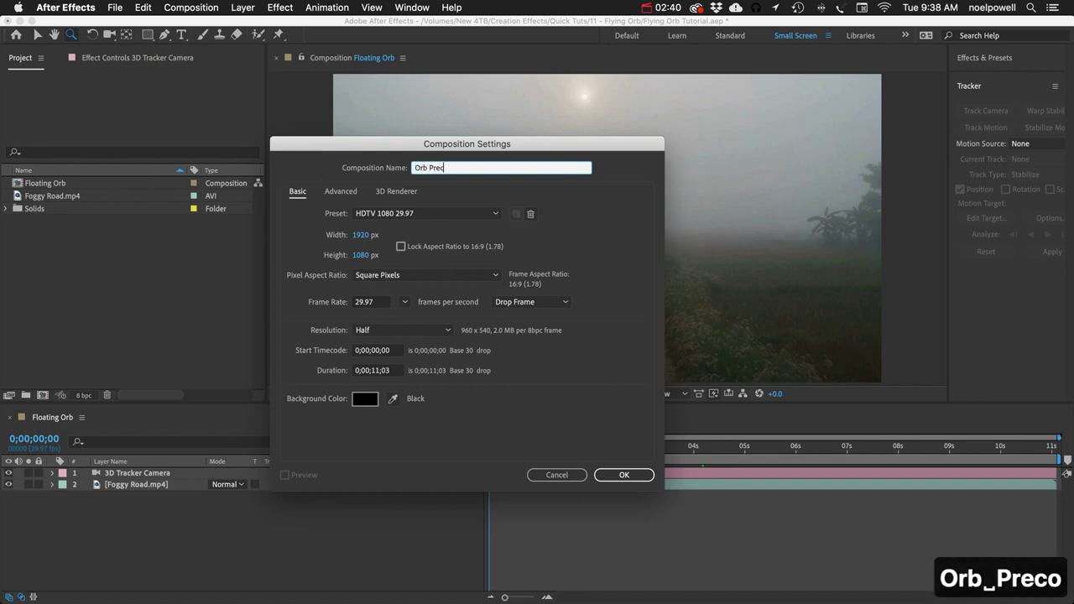
text(omp)
key(Return)
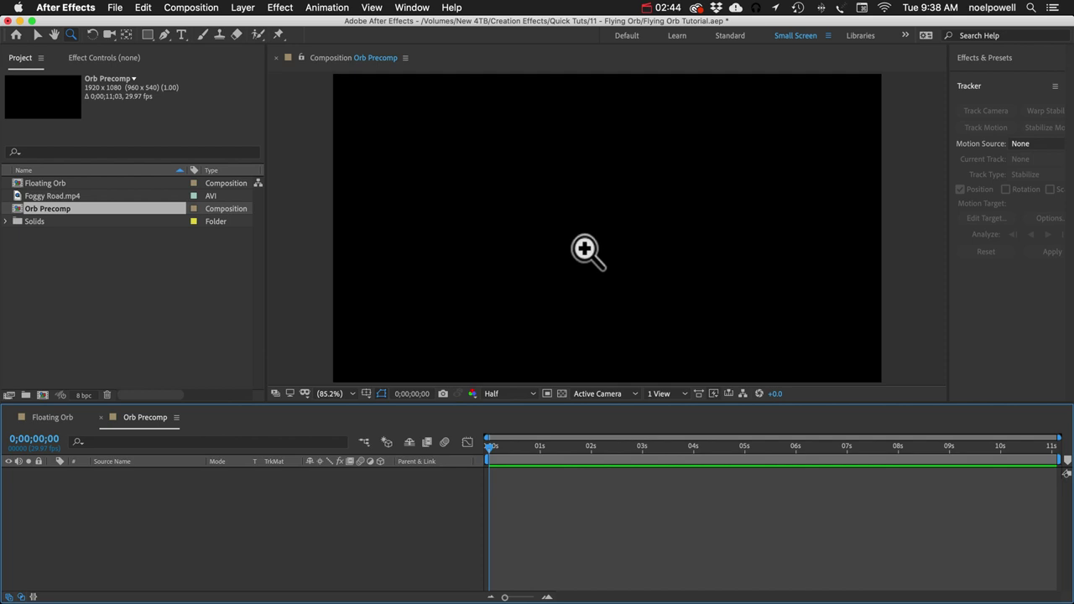
Step: Add a comp-size black solid named Orb to the Orb Precomp composition
click(243, 8)
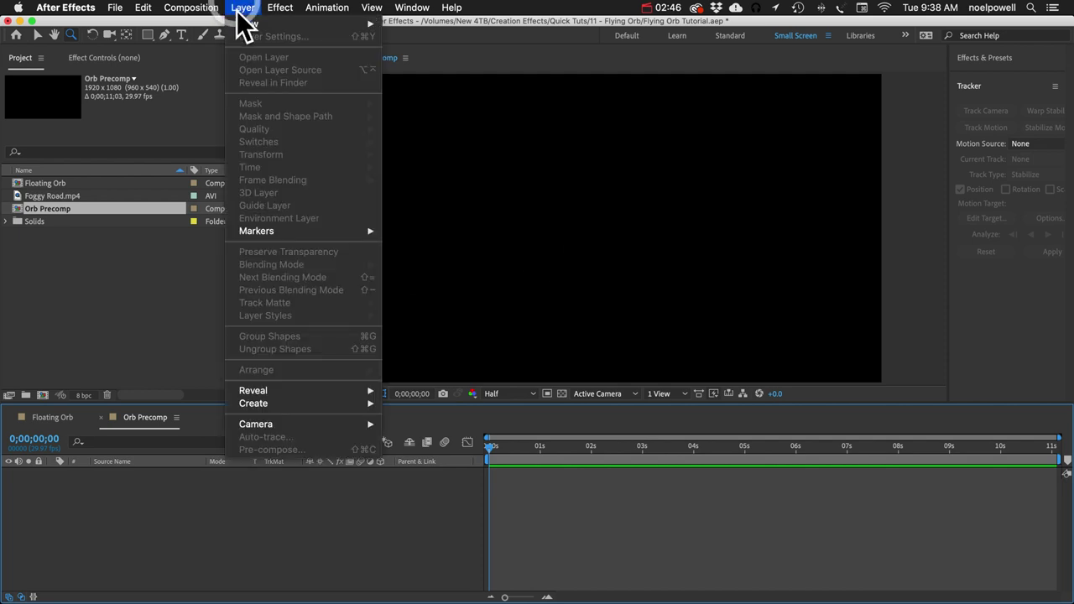
mouse_move(252, 23)
click(434, 40)
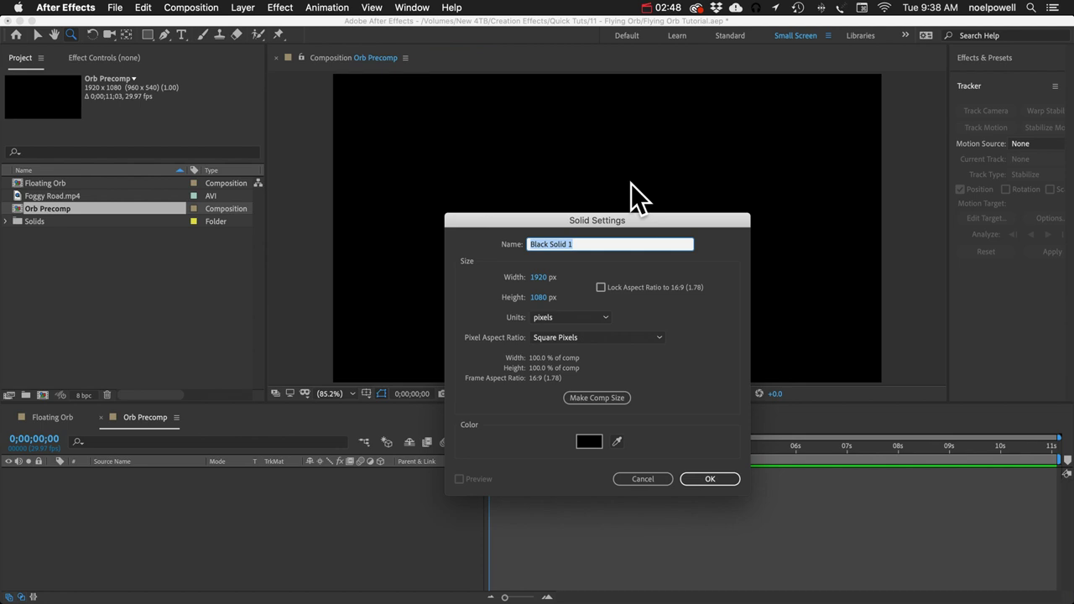
click(596, 398)
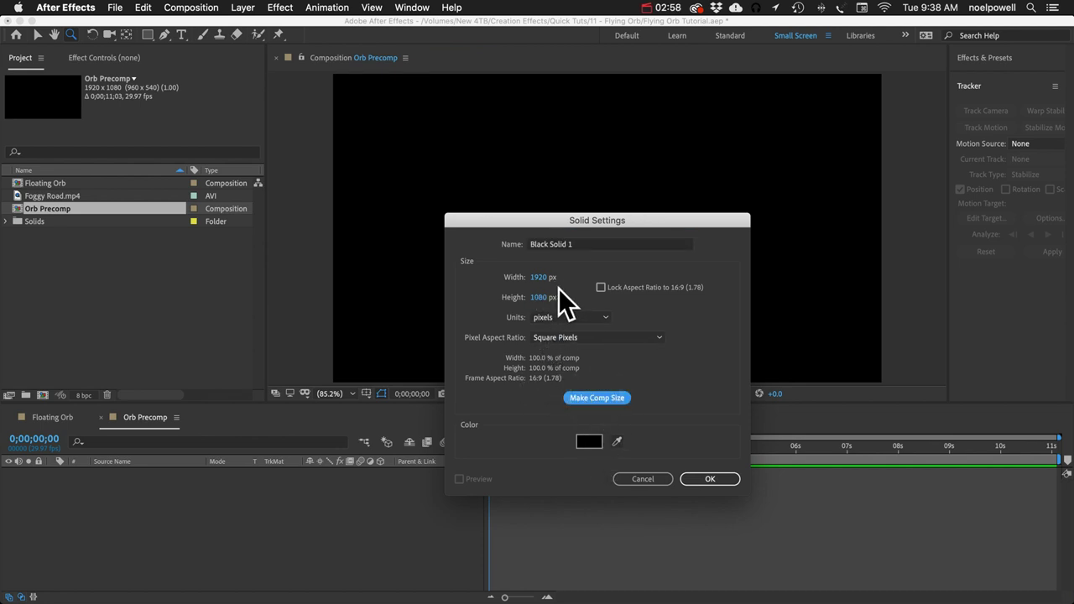
drag(580, 247, 473, 229)
text(Orb)
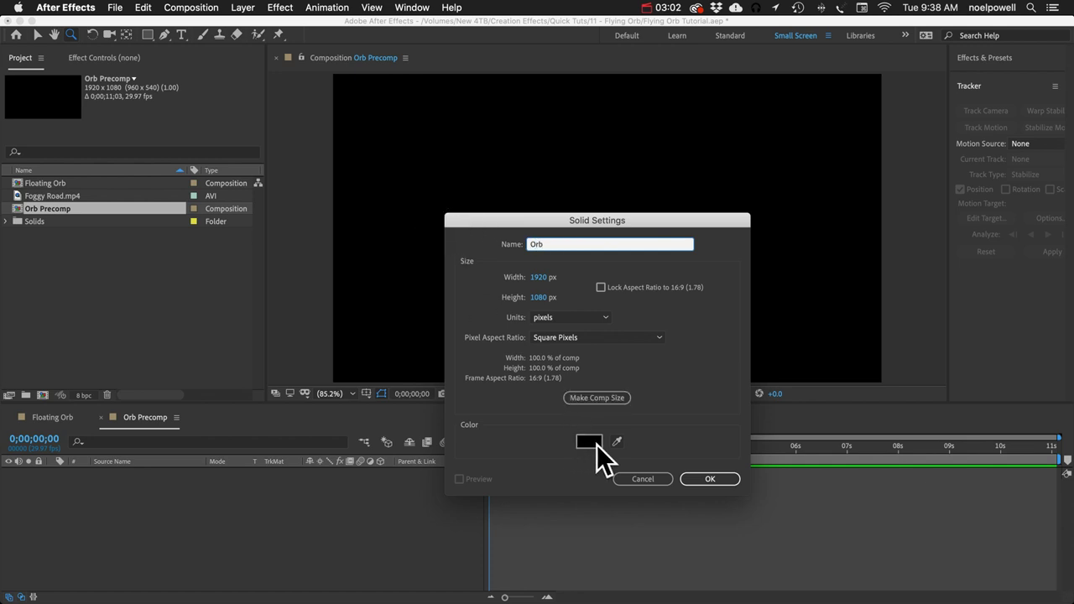
click(726, 479)
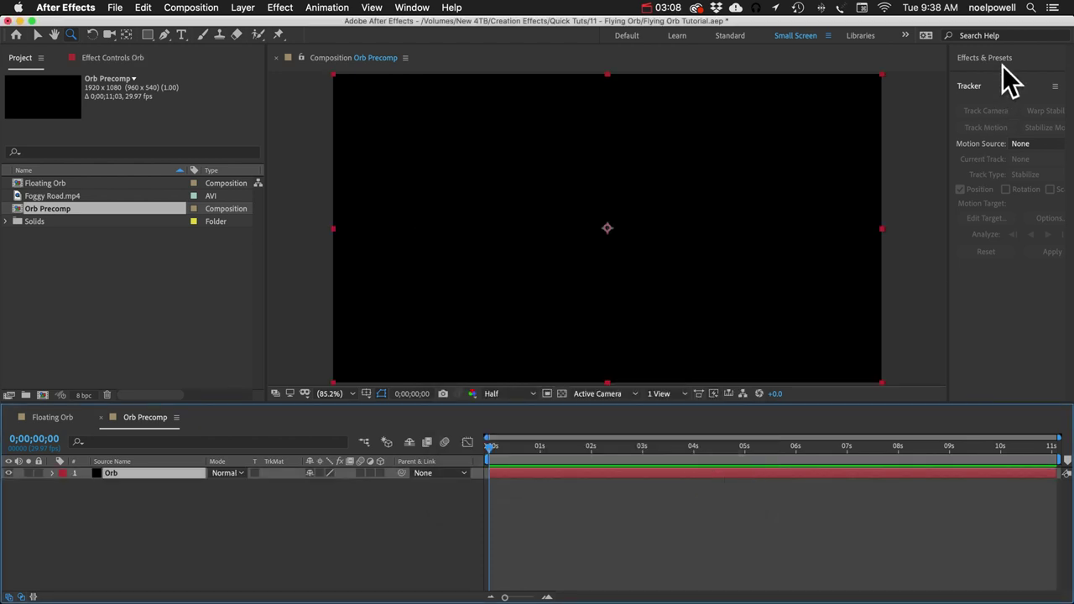
Step: Find the Turbulent Noise effect and apply it to the Orb solid
click(999, 56)
click(984, 78)
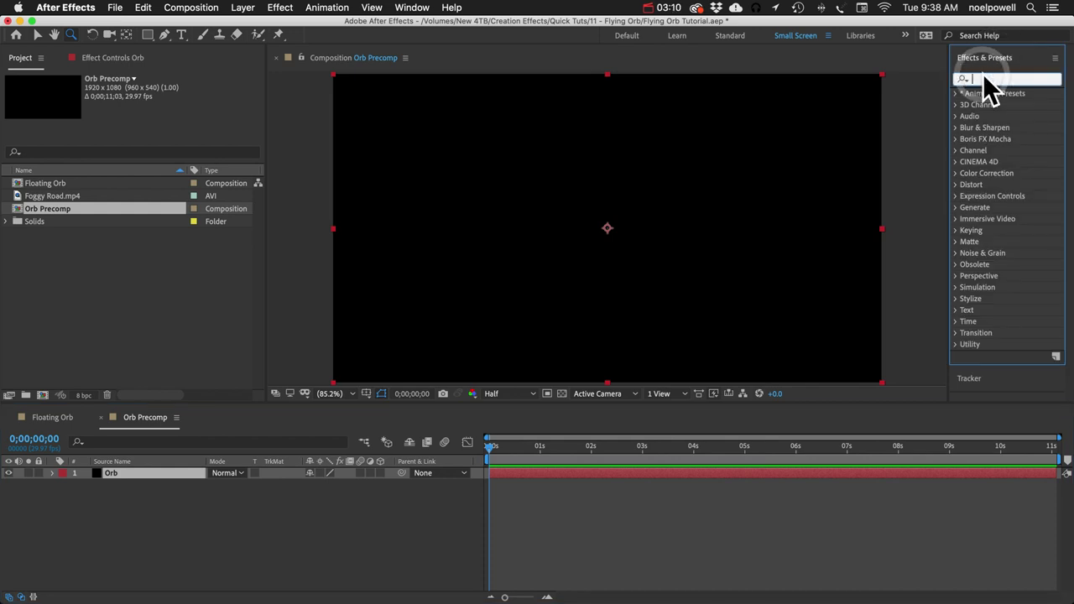
text(turbu)
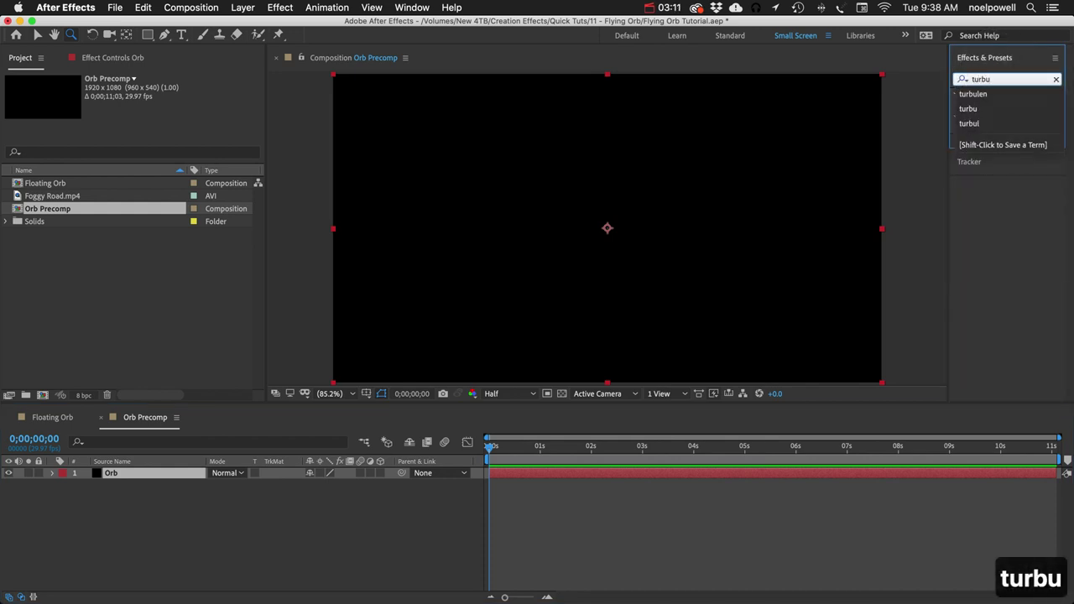
key(Return)
drag(1017, 130, 662, 240)
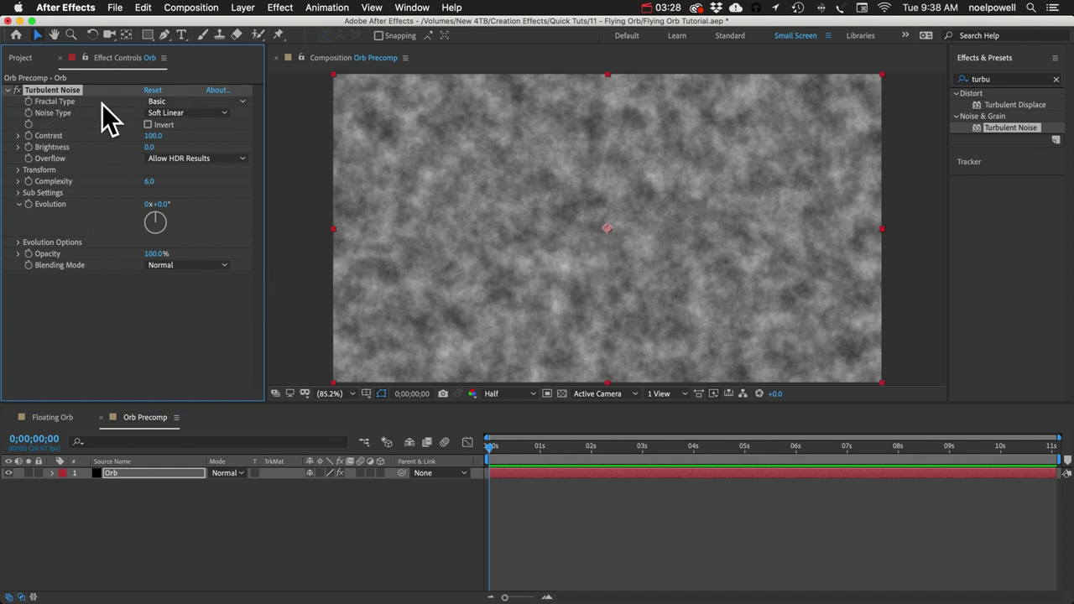
Step: Set Turbulent Noise's fractal type to Swirly, contrast to 144 and brightness to -54
click(180, 102)
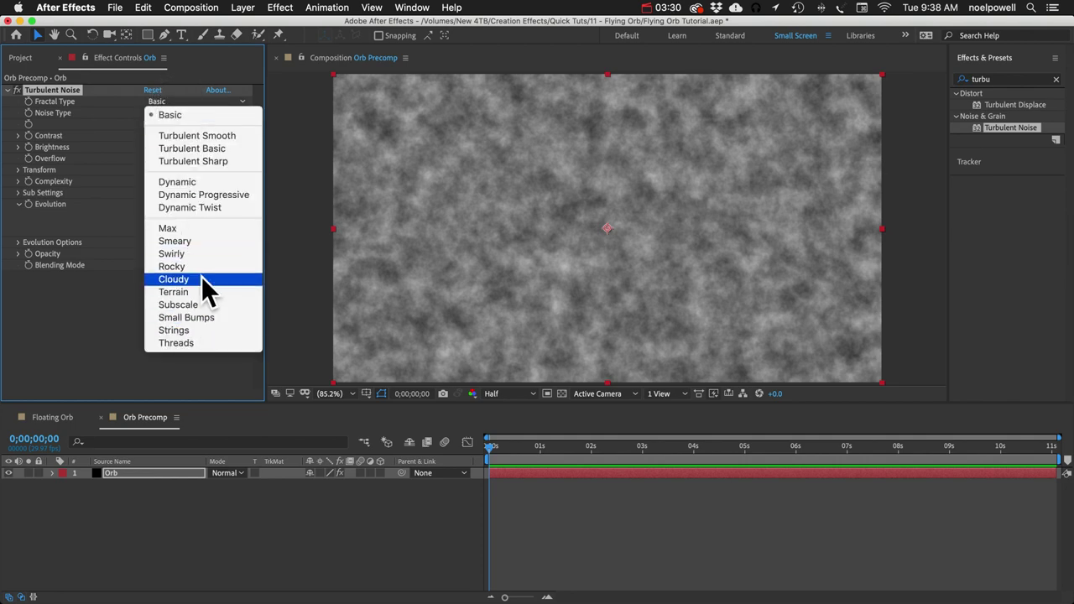
click(188, 255)
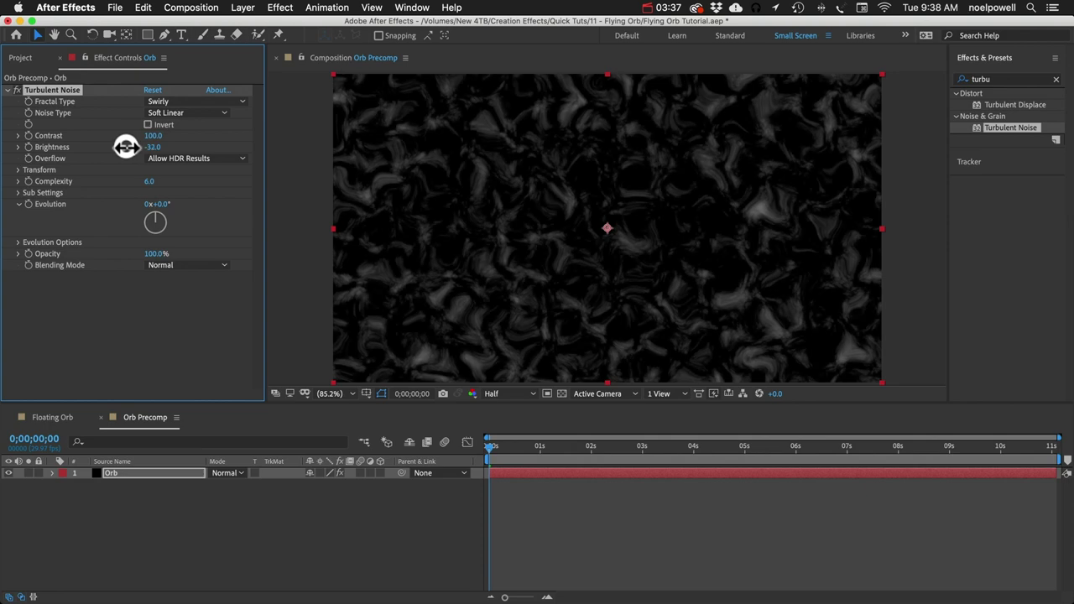
mouse_move(148, 135)
mouse_down()
mouse_move(149, 159)
mouse_move(134, 148)
mouse_up()
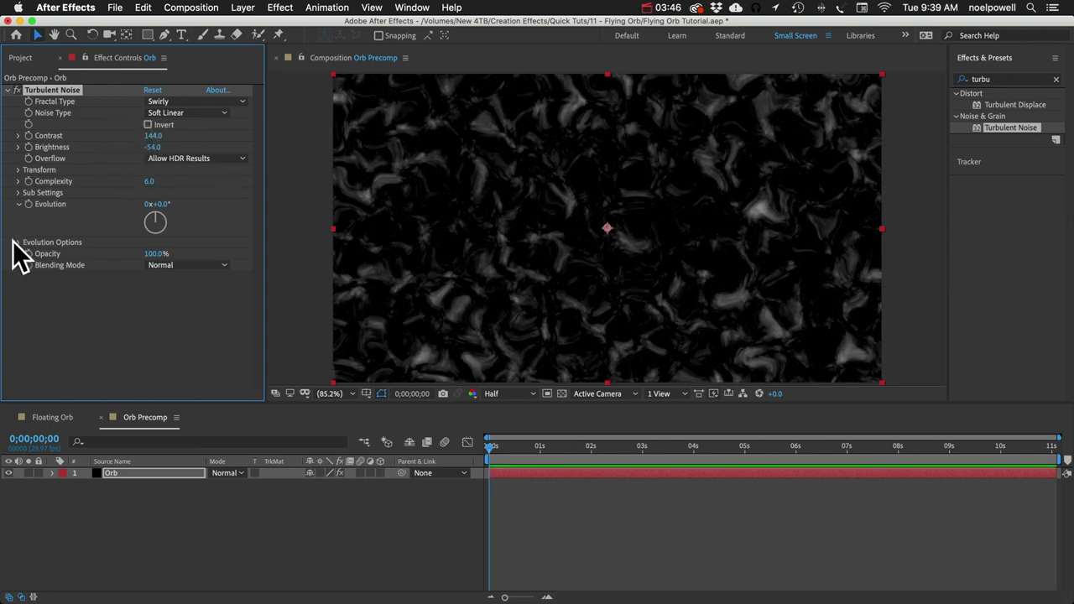
Step: Drive Turbulent Noise's Evolution with the expression time*300 and preview the animation from the start
alt+click(28, 204)
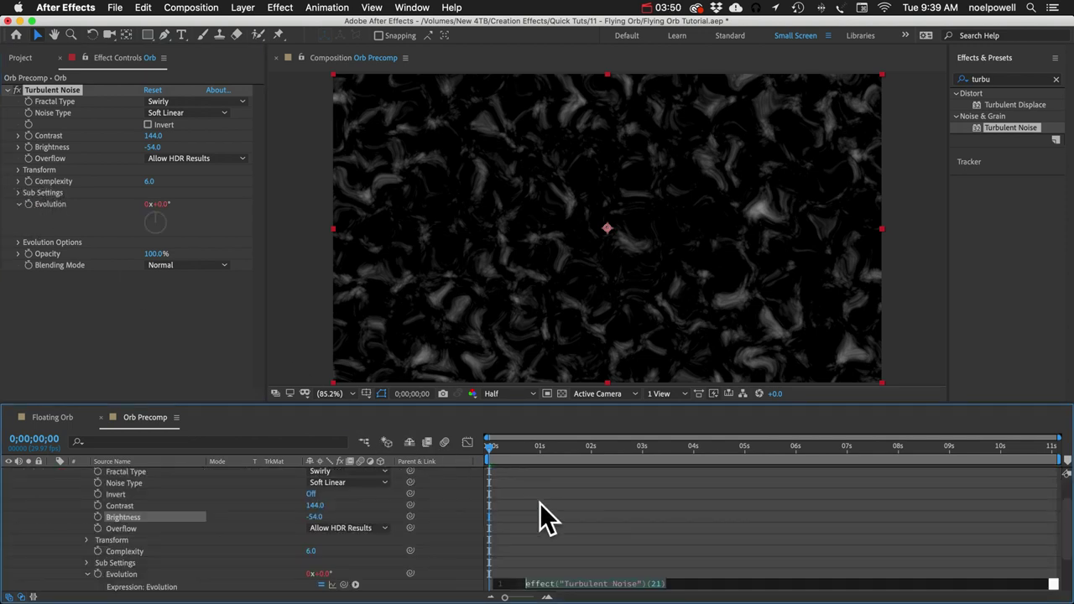
text(time)
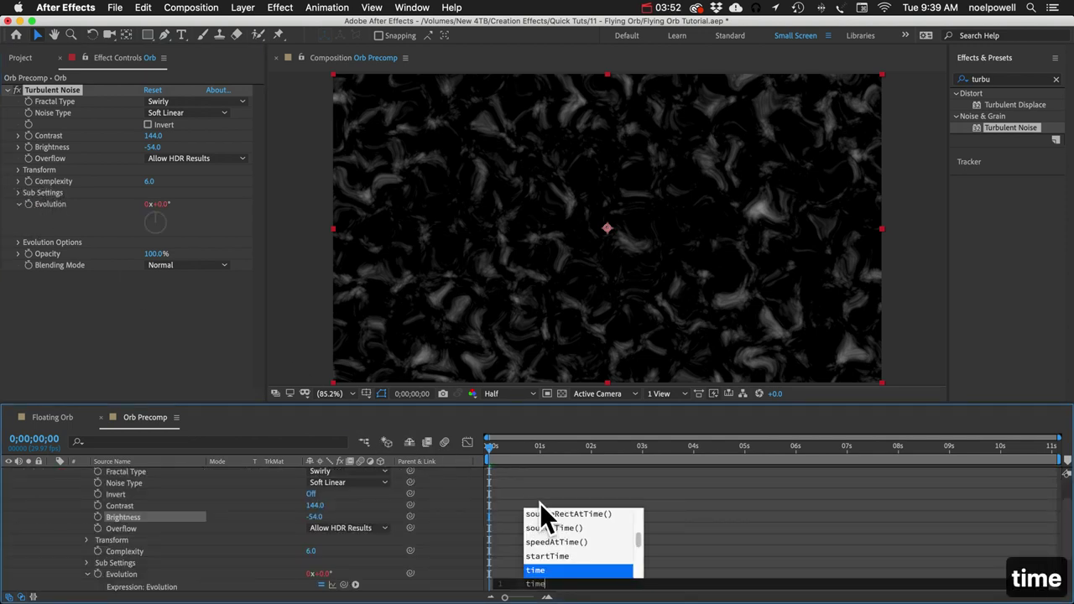
text(*)
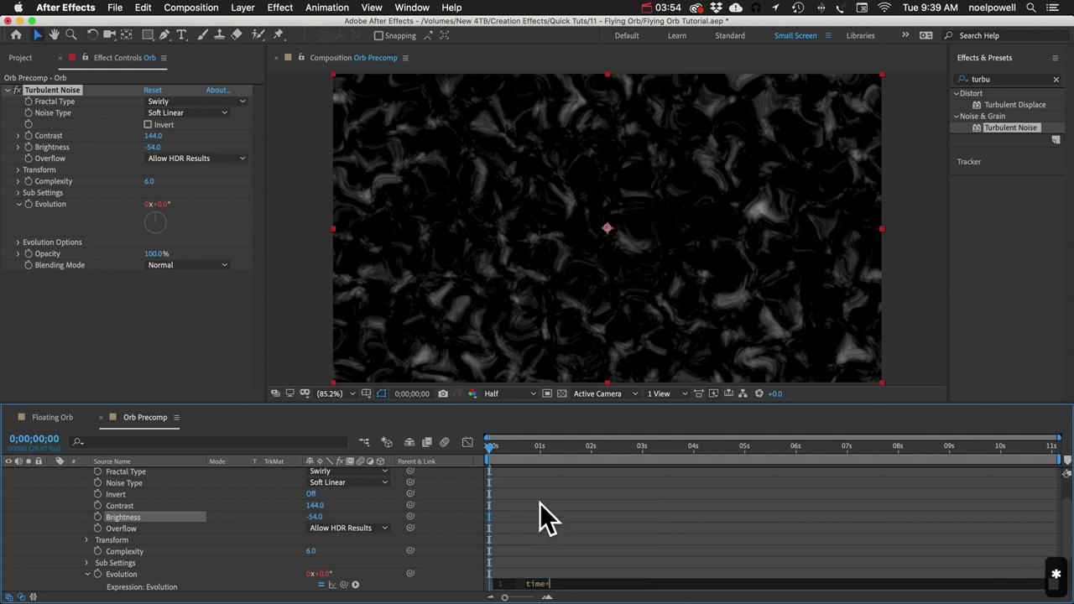
text(300)
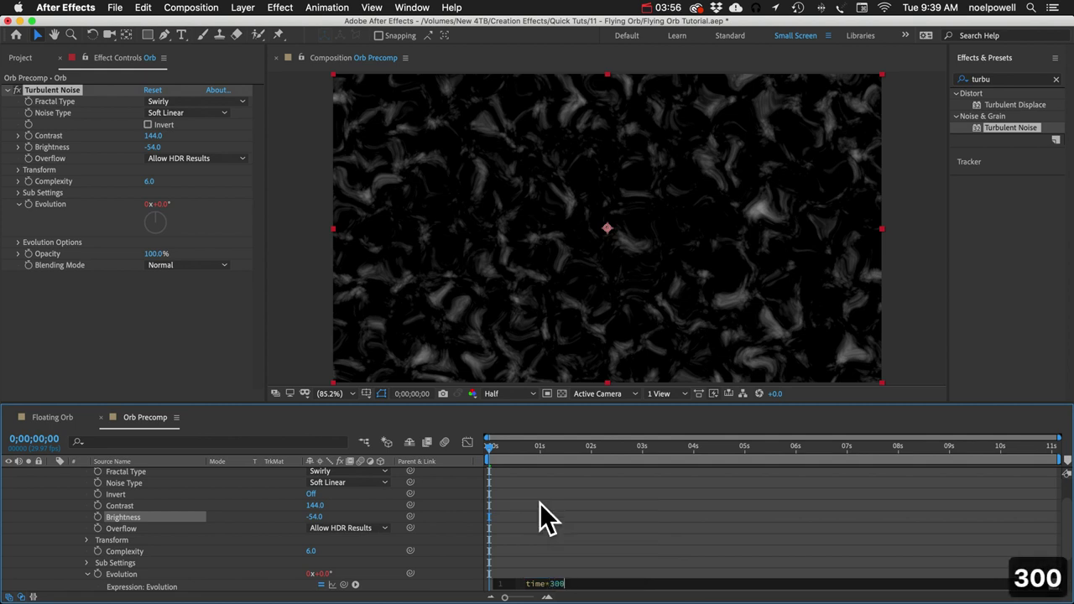
click(539, 572)
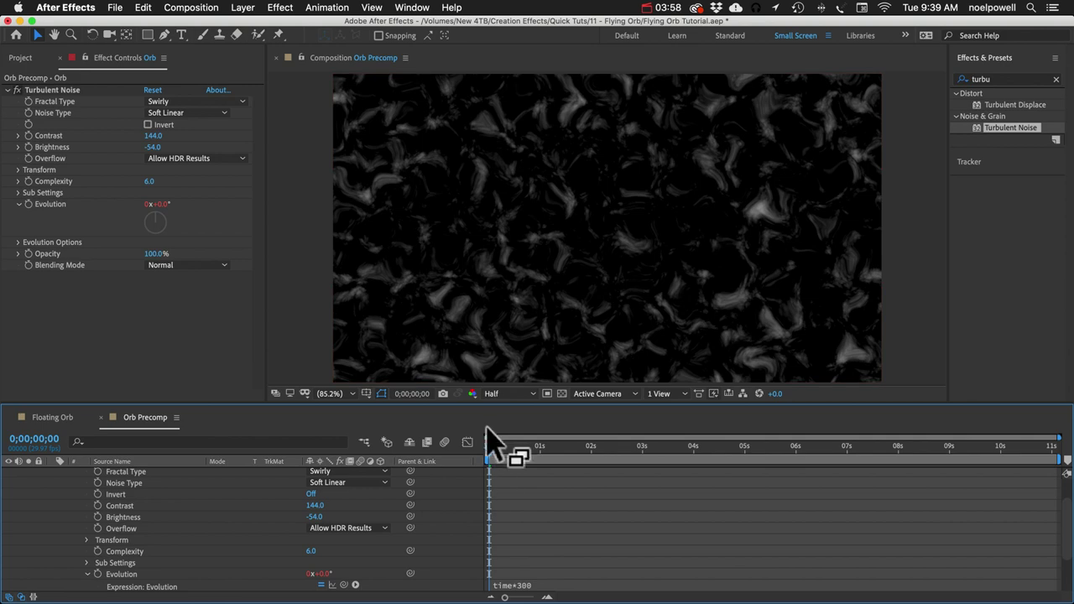
drag(489, 447, 419, 439)
key(space)
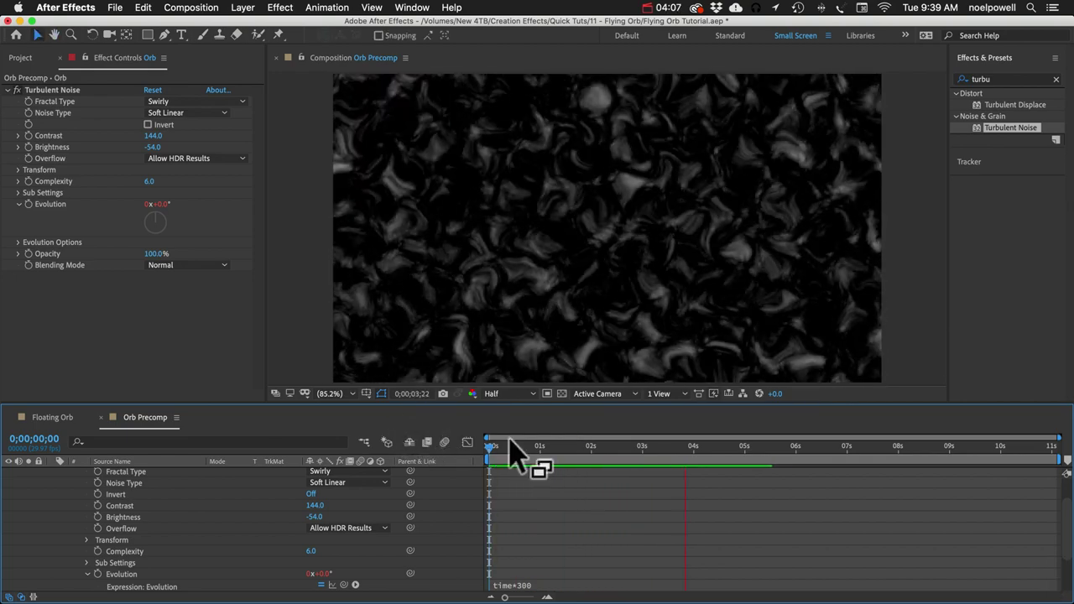
Step: Duplicate the Turbulent Noise effect on the Orb layer, collapse the original's properties and select the copy
scroll(252, 520, up, 3)
click(111, 498)
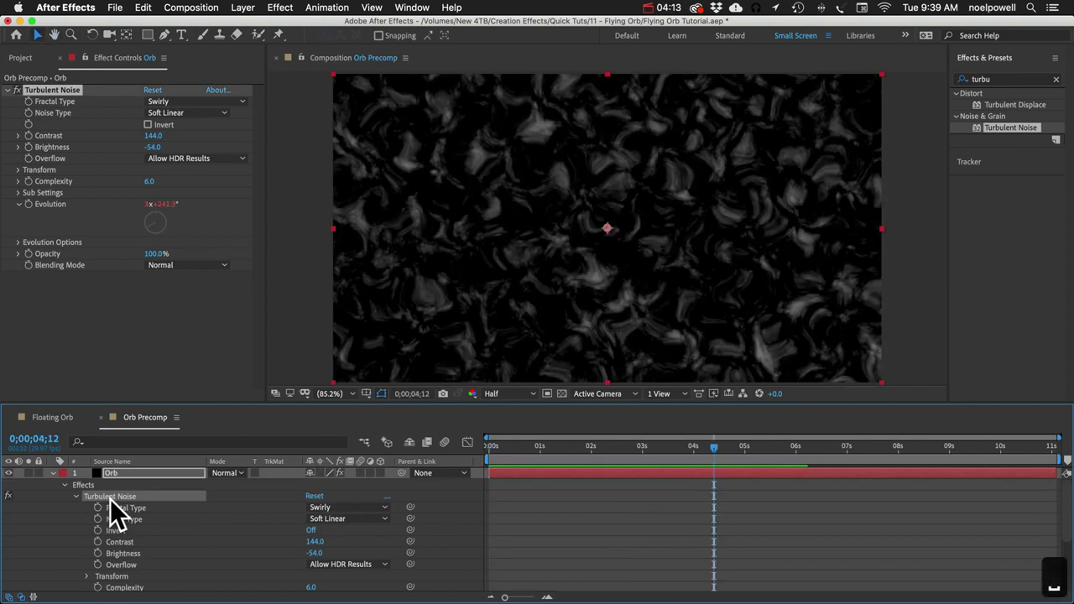
key(super+d)
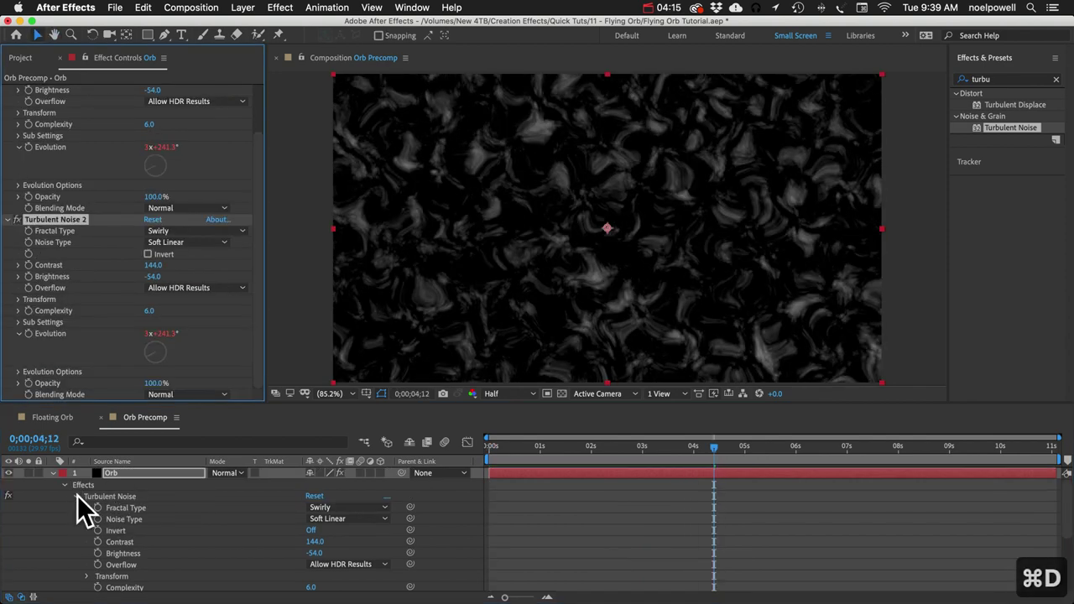
click(75, 496)
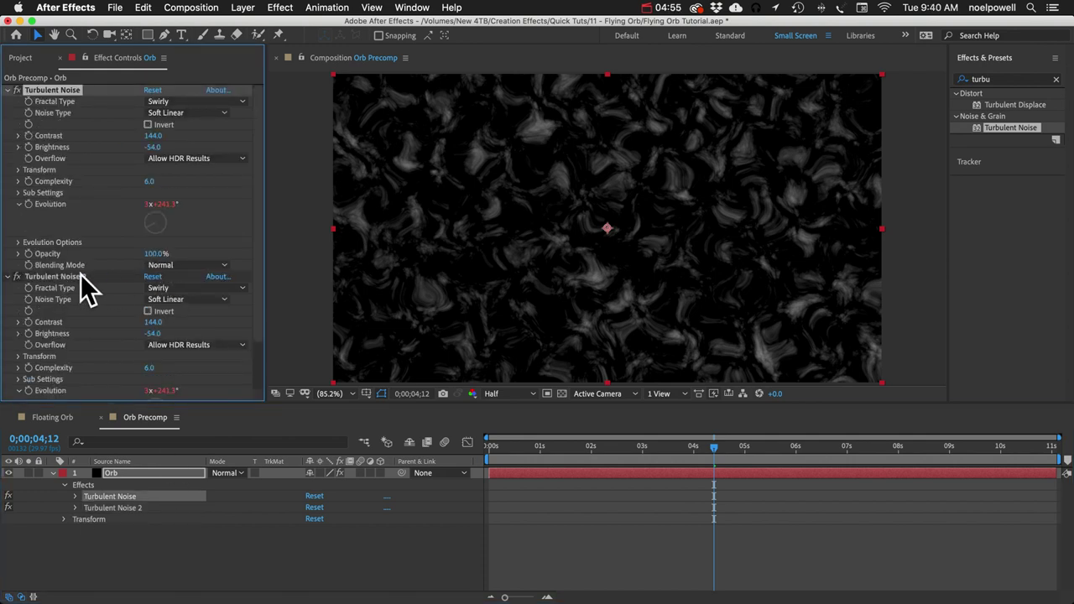
click(66, 276)
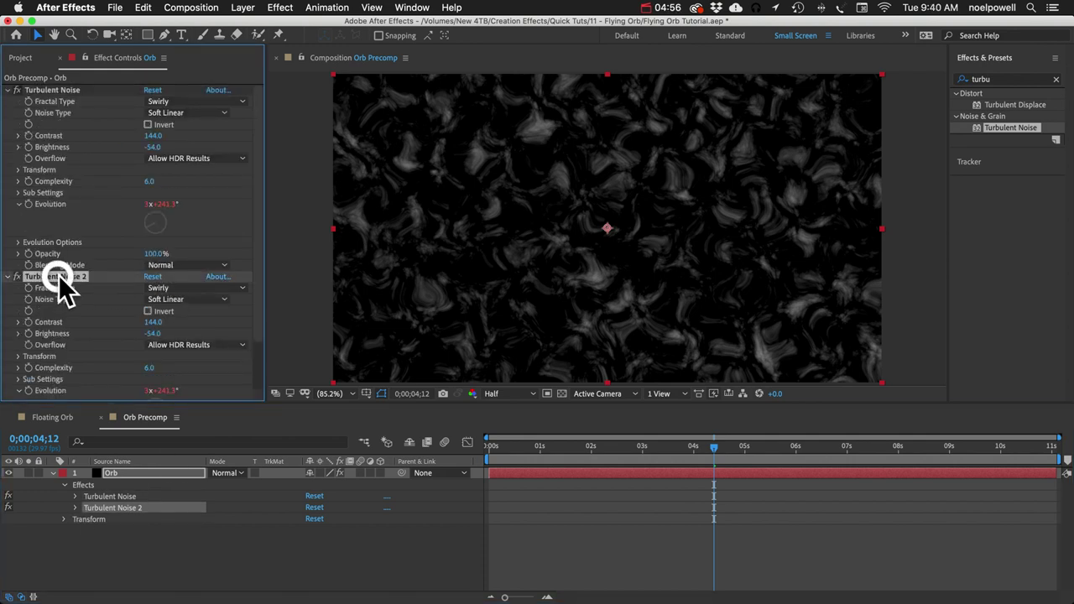
Step: Set the second Turbulent Noise's fractal type to Strings, contrast to 279 and brightness to -43
scroll(65, 293, down, 3)
click(185, 231)
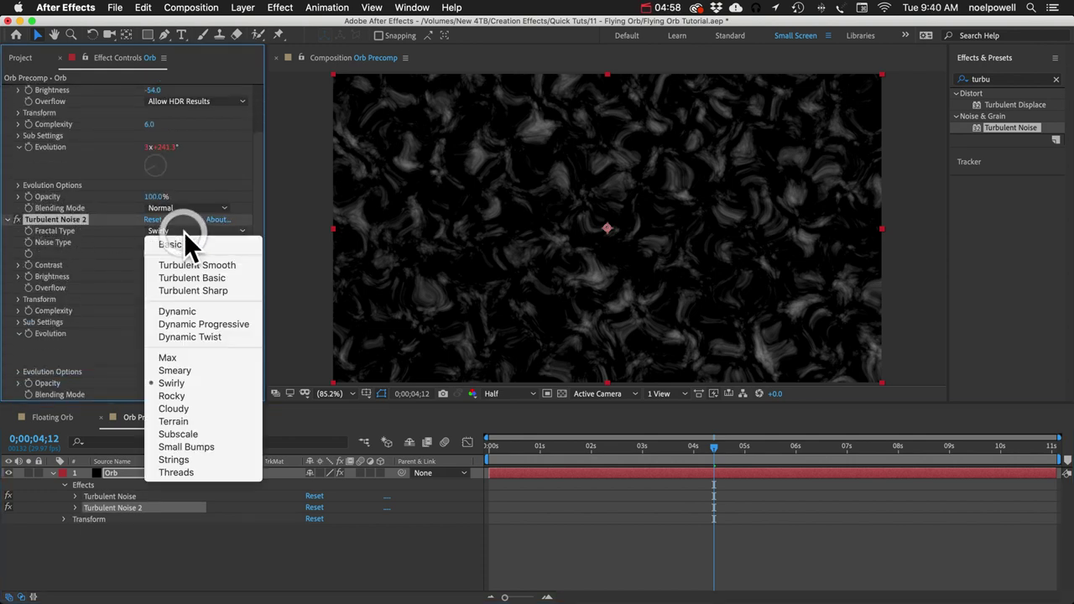
click(194, 462)
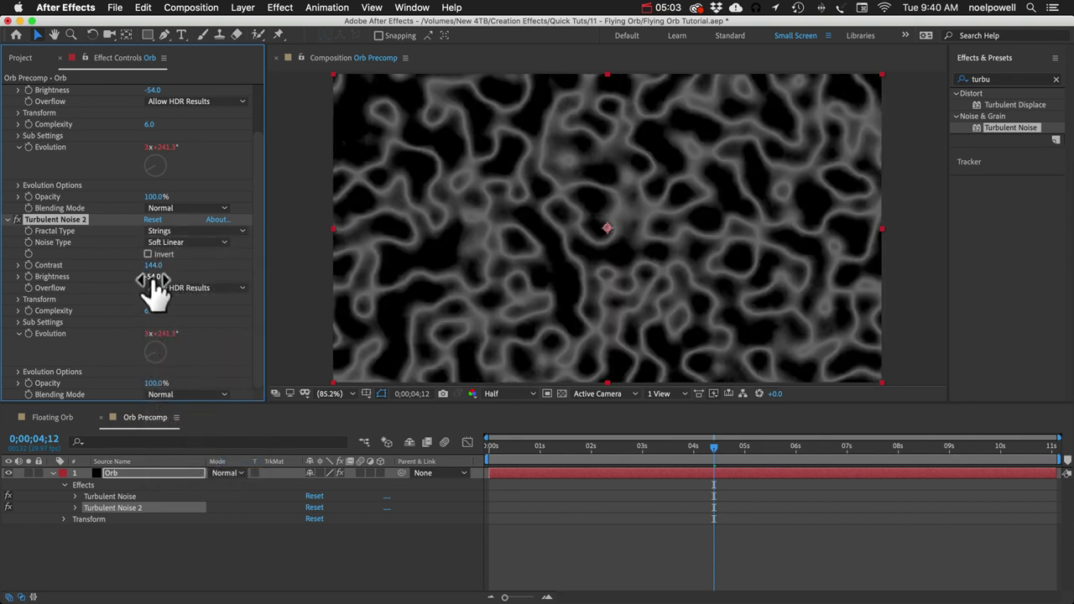
drag(156, 276, 256, 276)
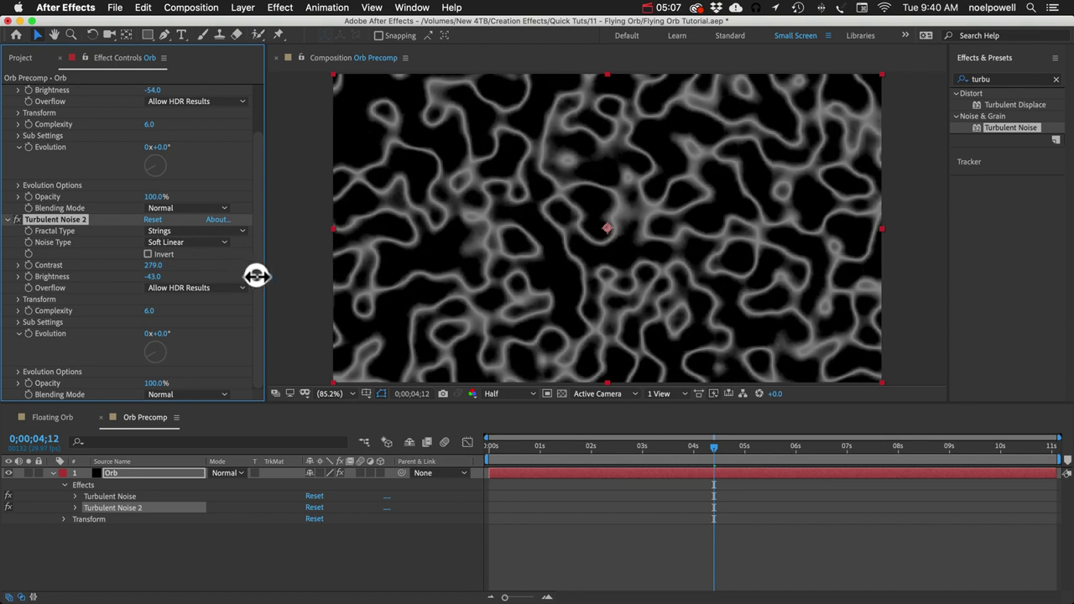
Step: Set the second Turbulent Noise's blending mode to Difference and preview the combined noise animation
click(177, 392)
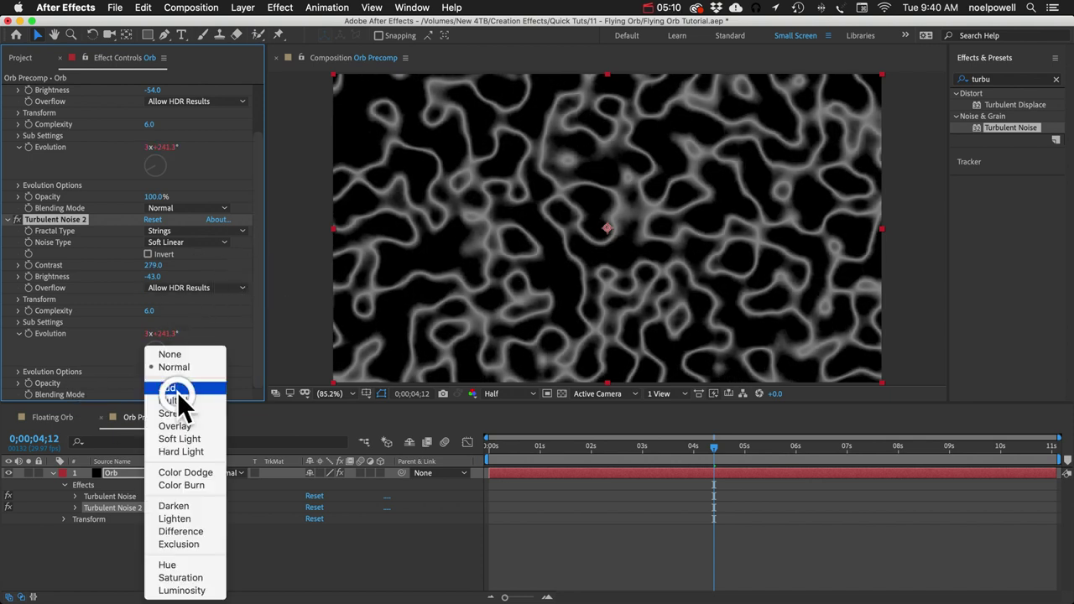
click(183, 532)
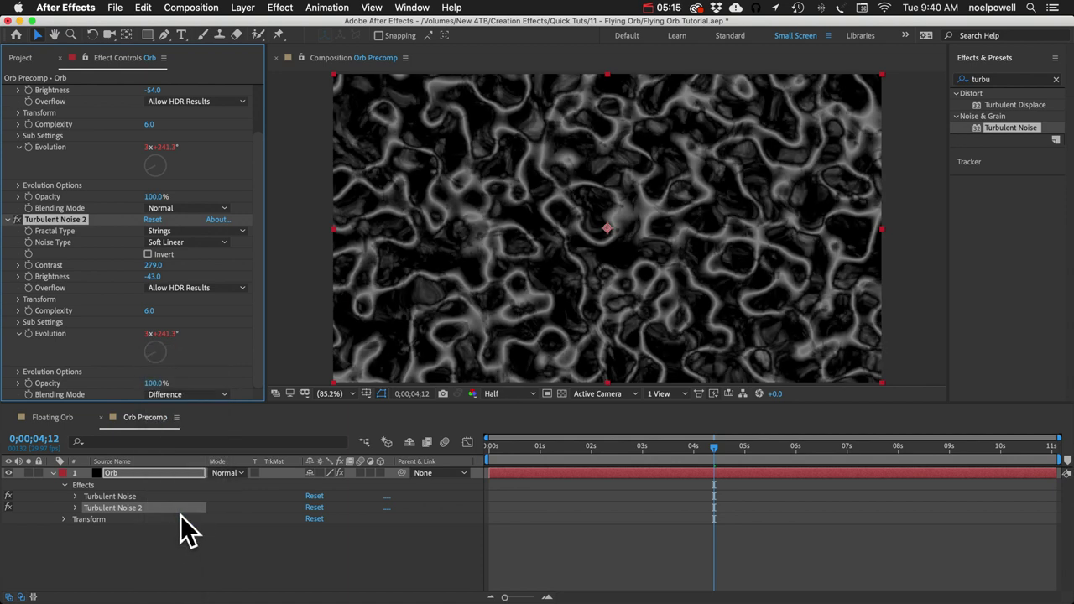
key(space)
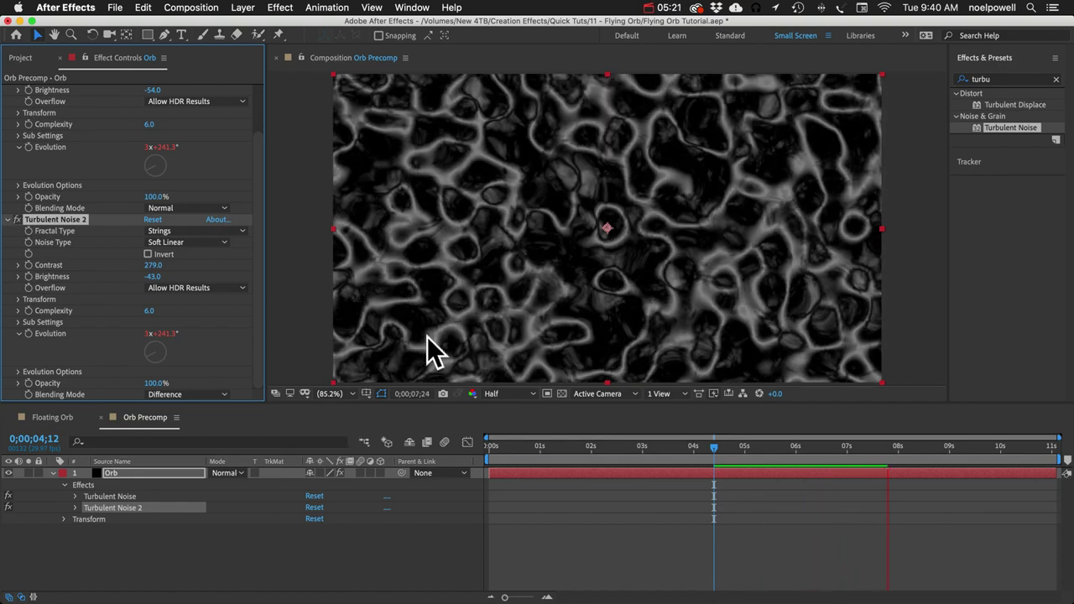
Step: Reveal the Orb layer's expressions and change the second Turbulent Noise's Evolution expression to time*200
key(e)
key(e)
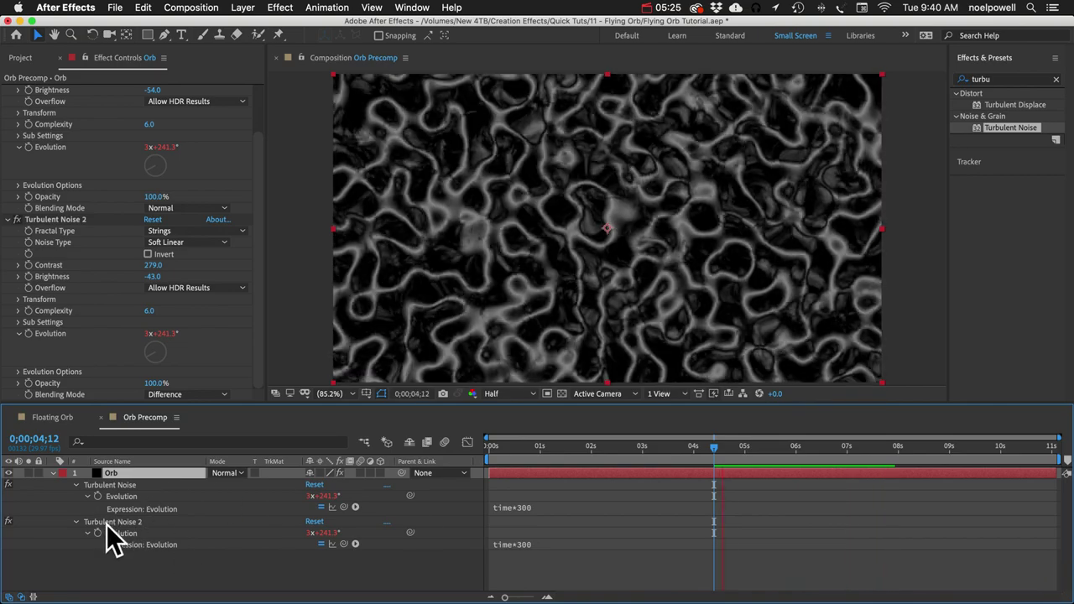
click(527, 544)
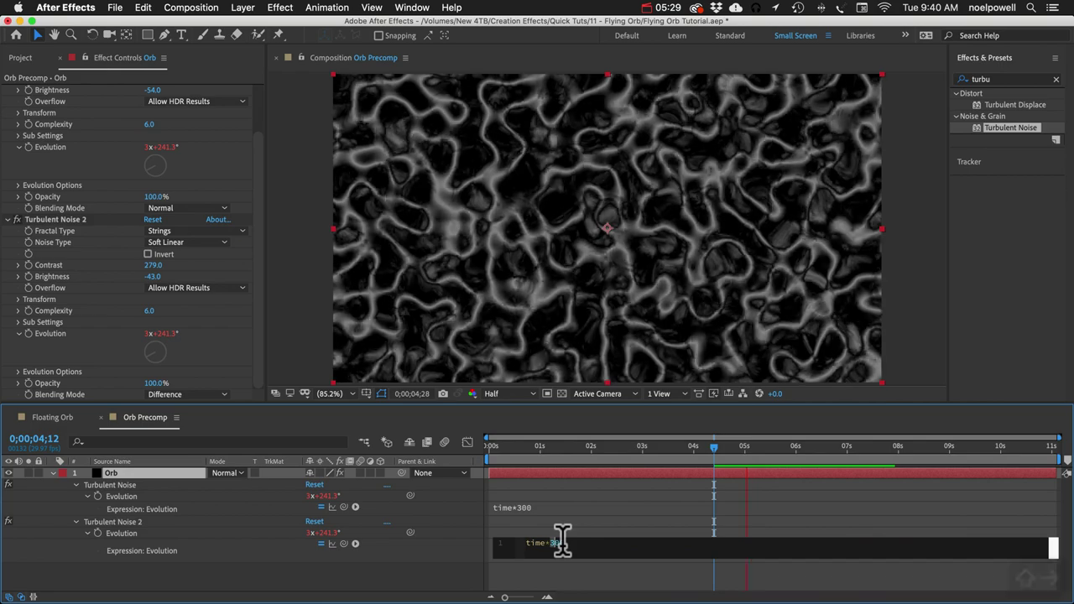
key(shift+Right)
text(2)
click(403, 578)
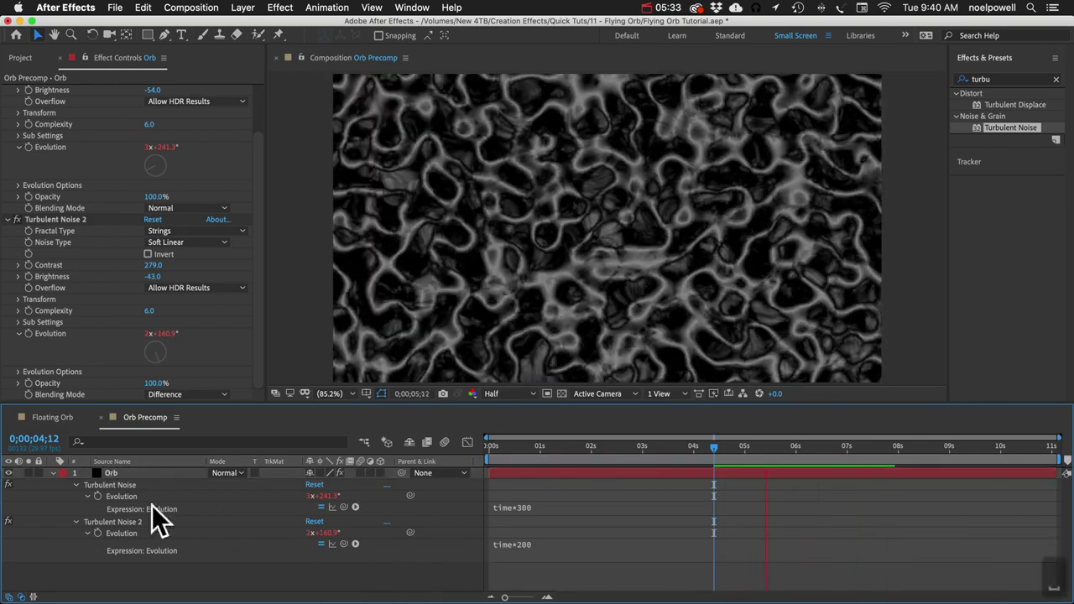
click(53, 474)
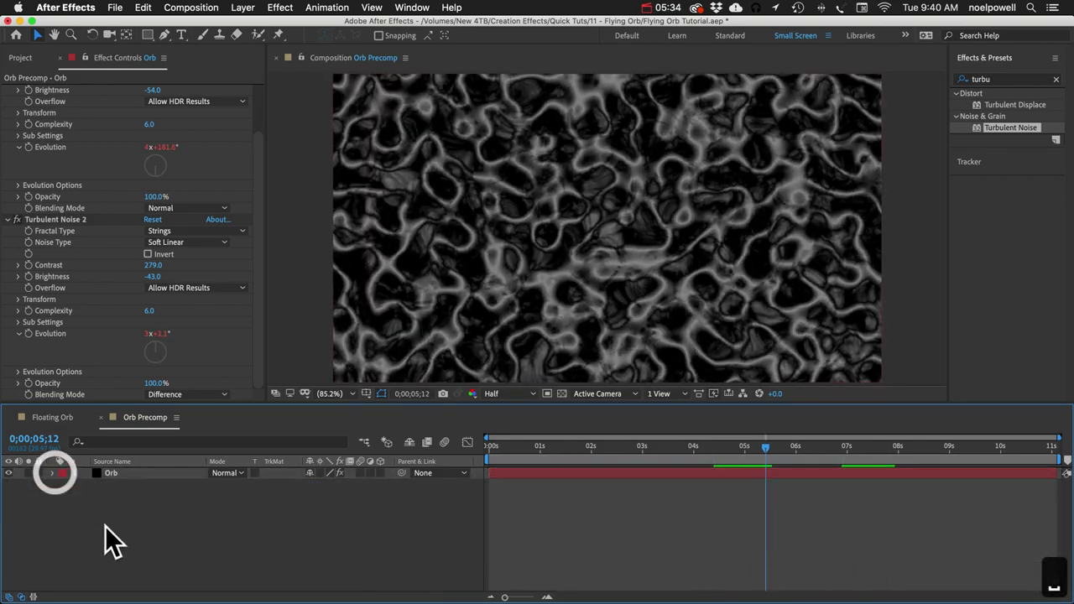
Step: Find the Tritone effect and apply it to the Orb layer
click(164, 472)
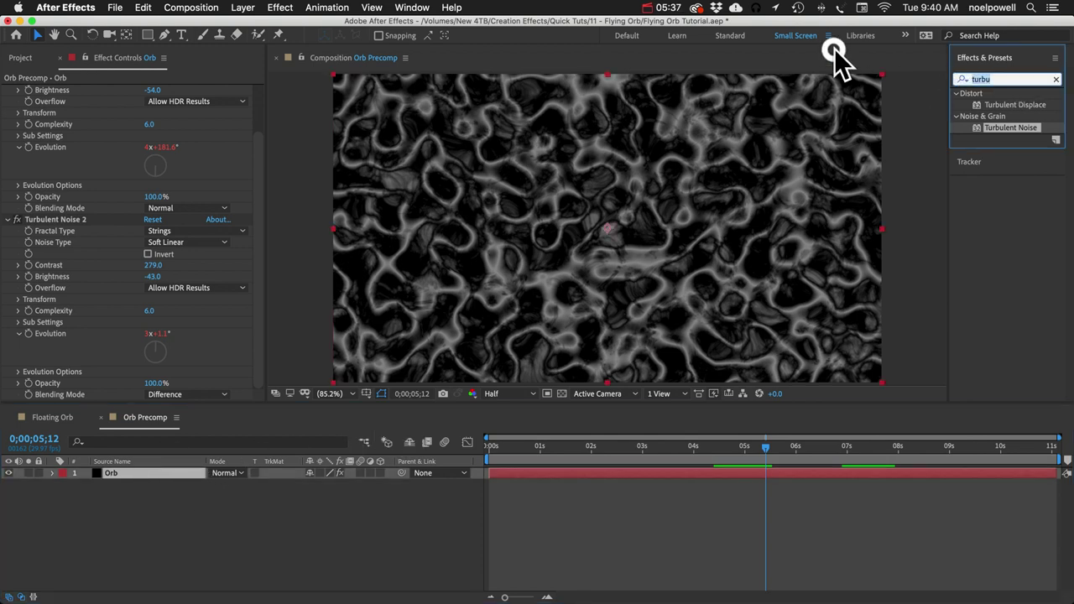
text(triti)
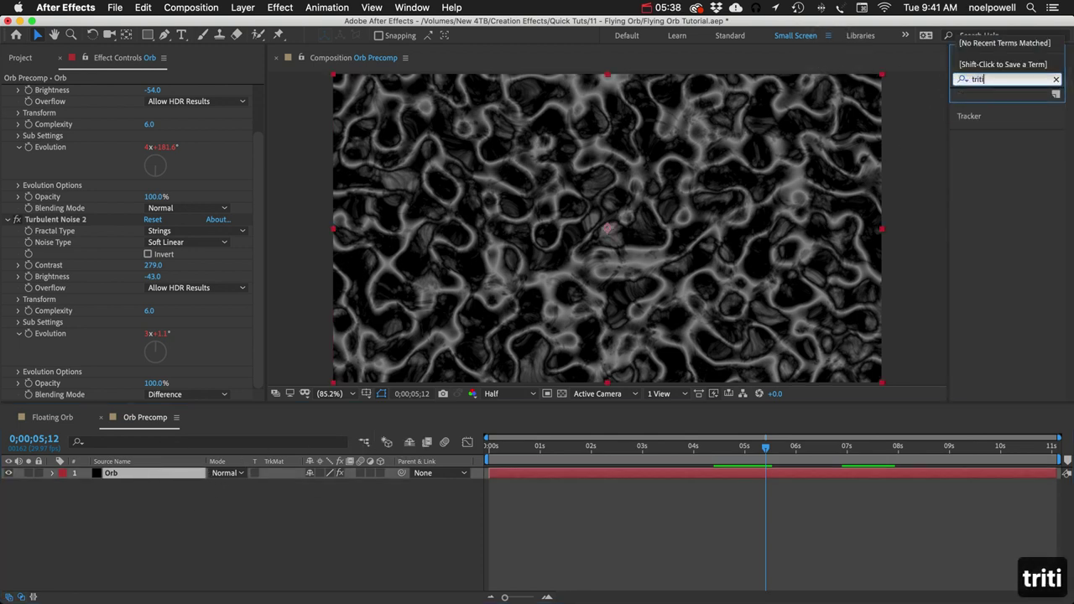
key(BackSpace)
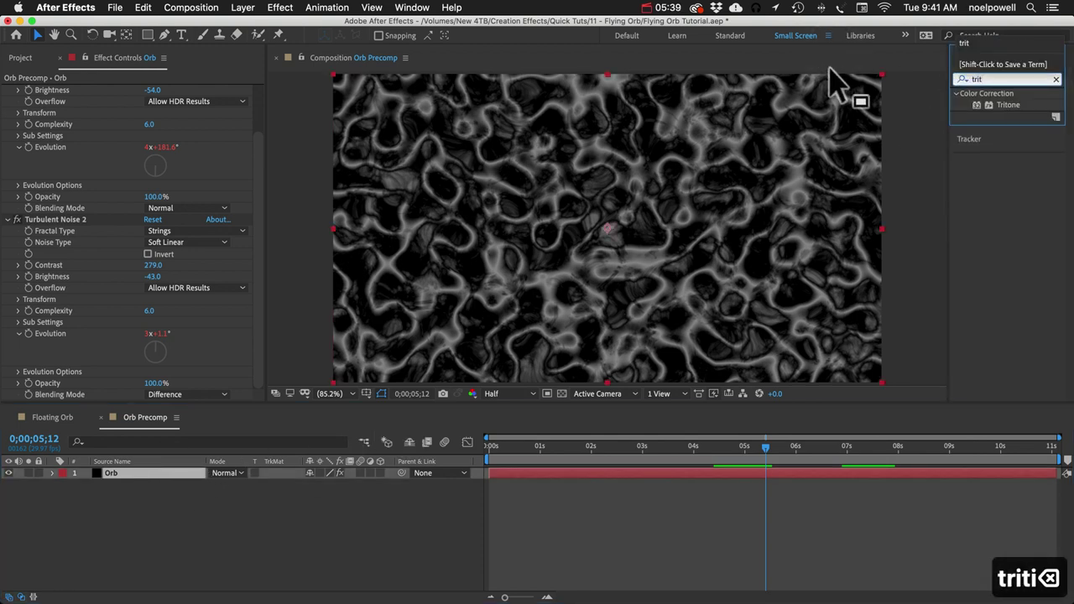
drag(1016, 105, 582, 238)
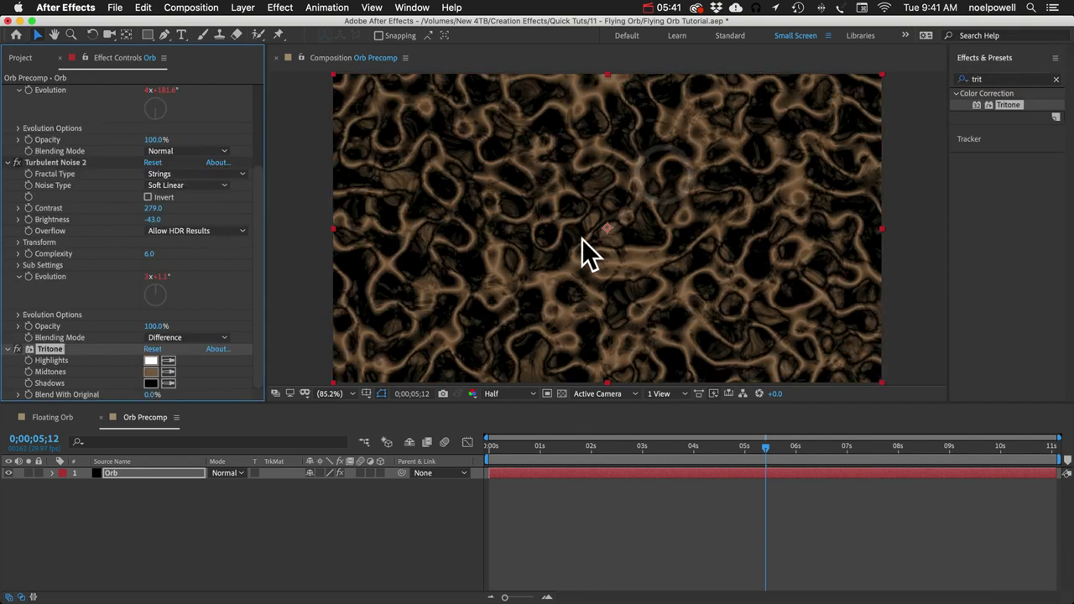
Step: Set Tritone's Midtones colour to a bright blue, 5783EC
click(150, 372)
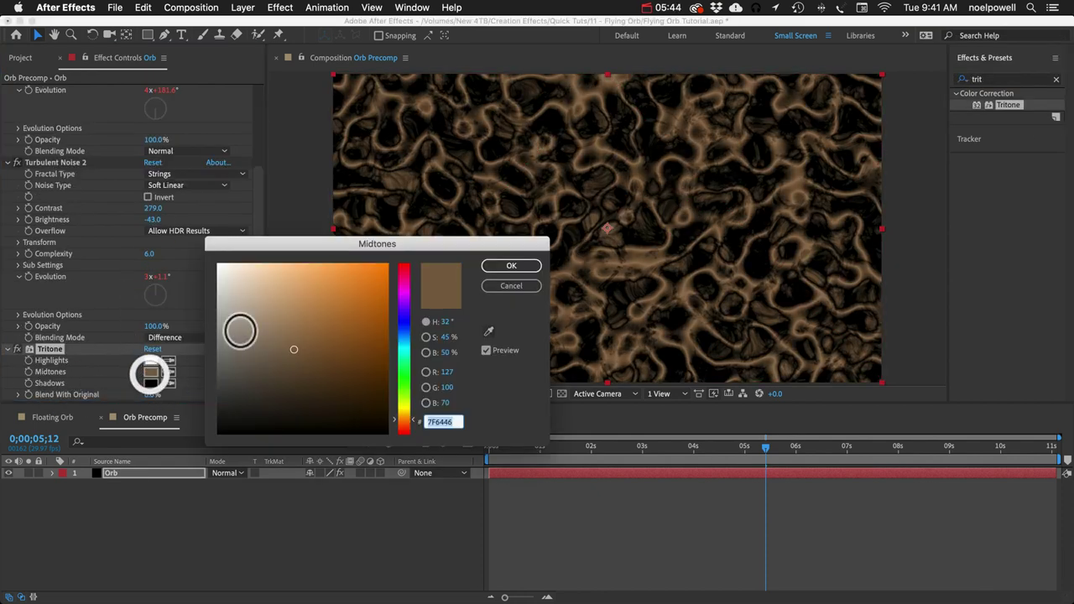
click(404, 329)
drag(328, 278, 353, 252)
click(511, 266)
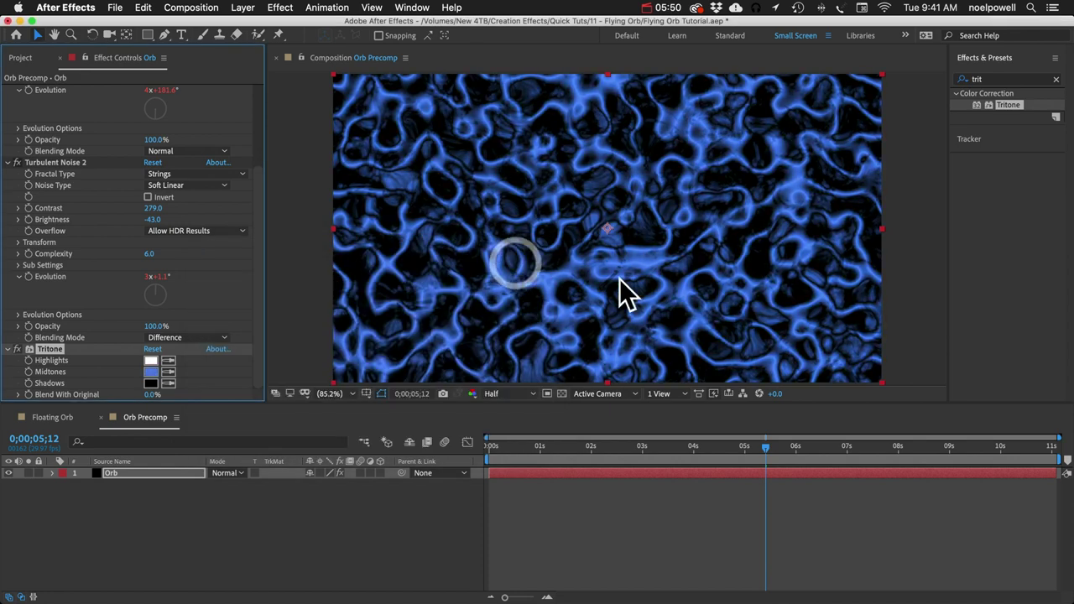
Step: Adjust Tritone's Midtones colour to a slightly darker, more muted blue
click(150, 372)
click(337, 278)
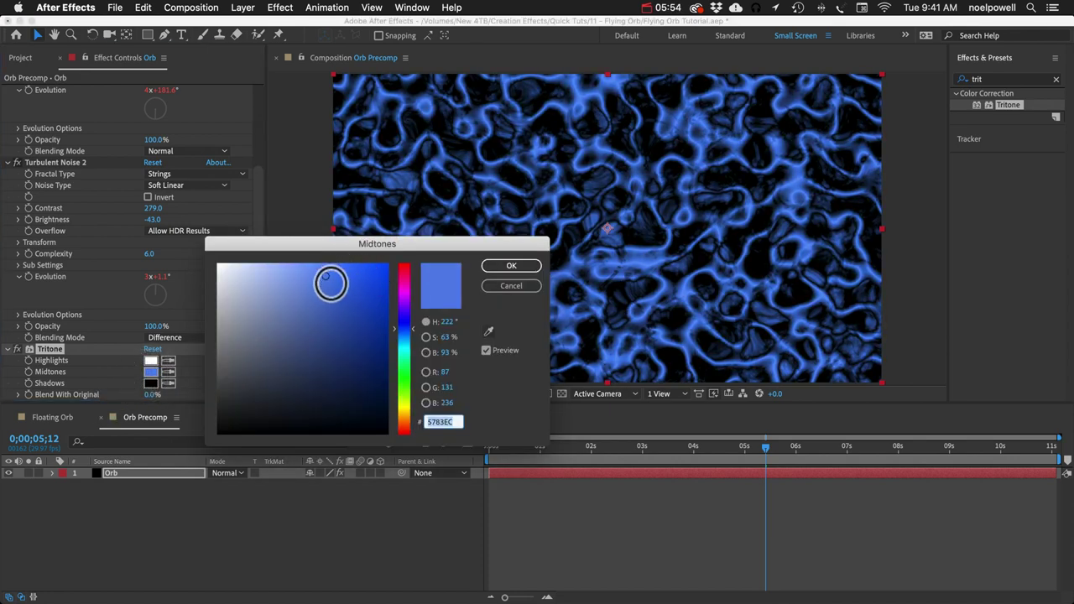
drag(336, 278, 314, 304)
click(514, 266)
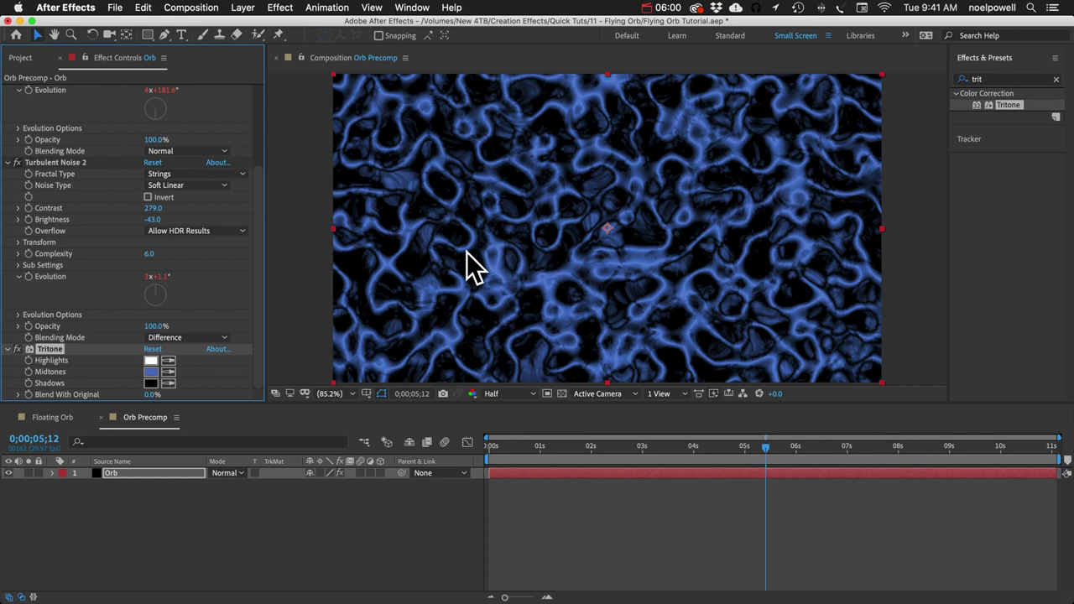
Step: Find the CC Sphere effect and apply it to the Orb layer
click(963, 79)
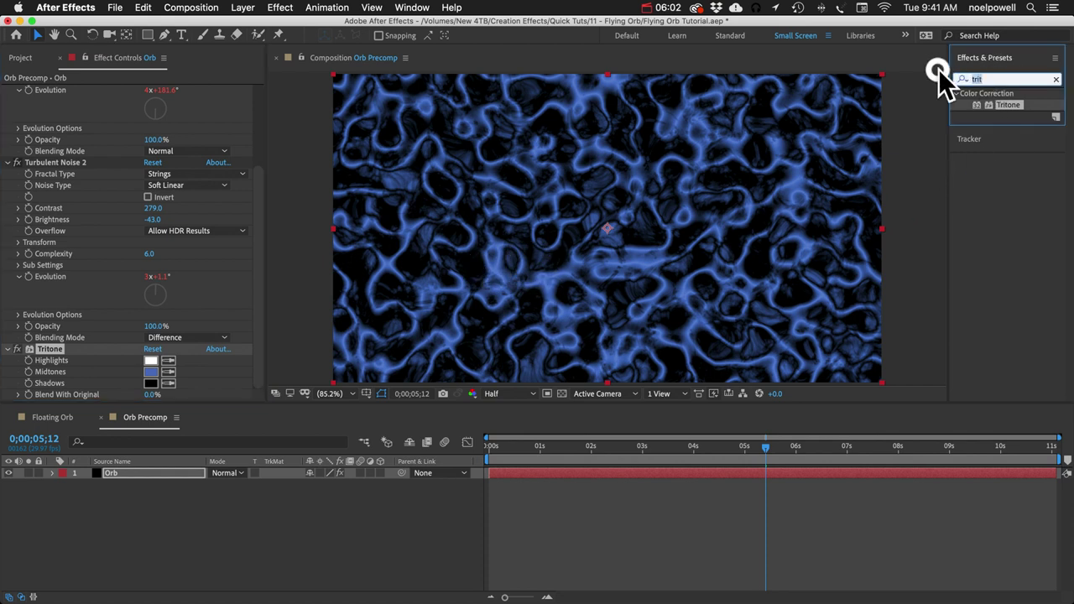
text(cc sp)
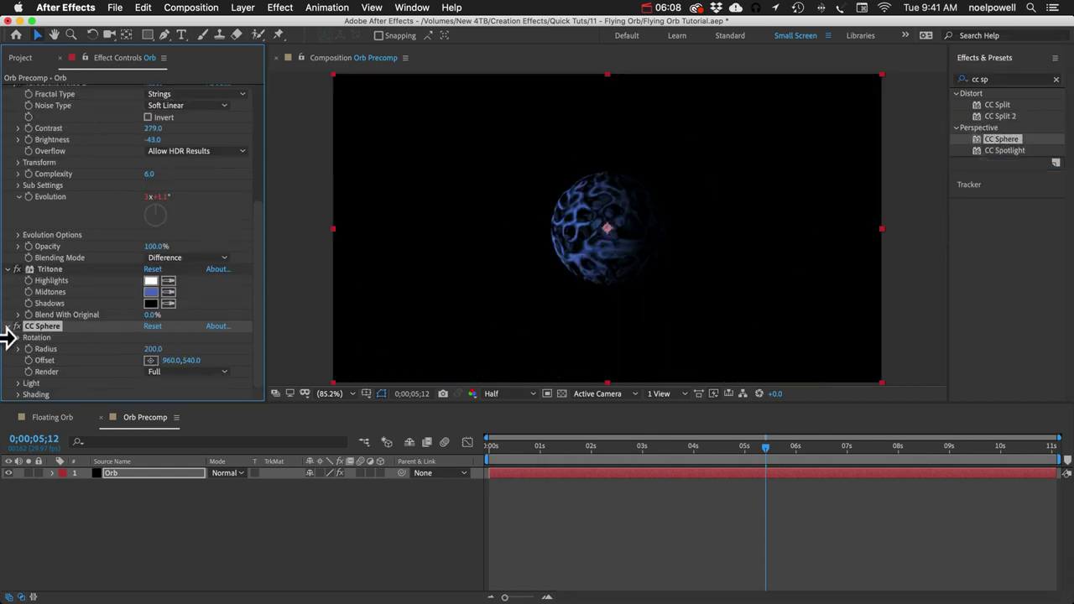
Step: Check the sun's position in the Floating Orb composition and set CC Sphere's light direction to 0° and light height to -30
click(18, 383)
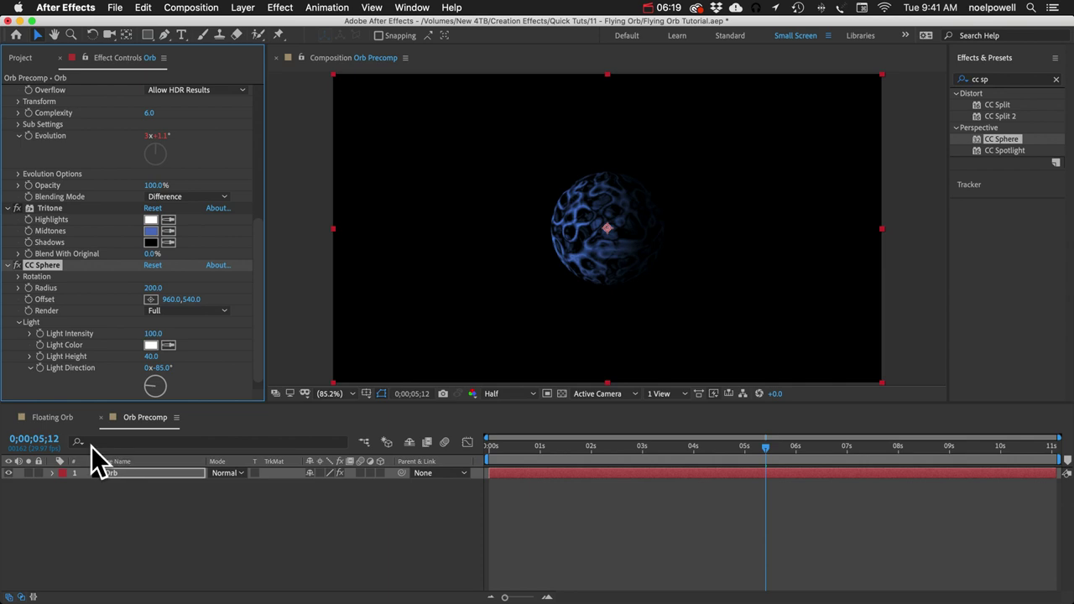
click(46, 417)
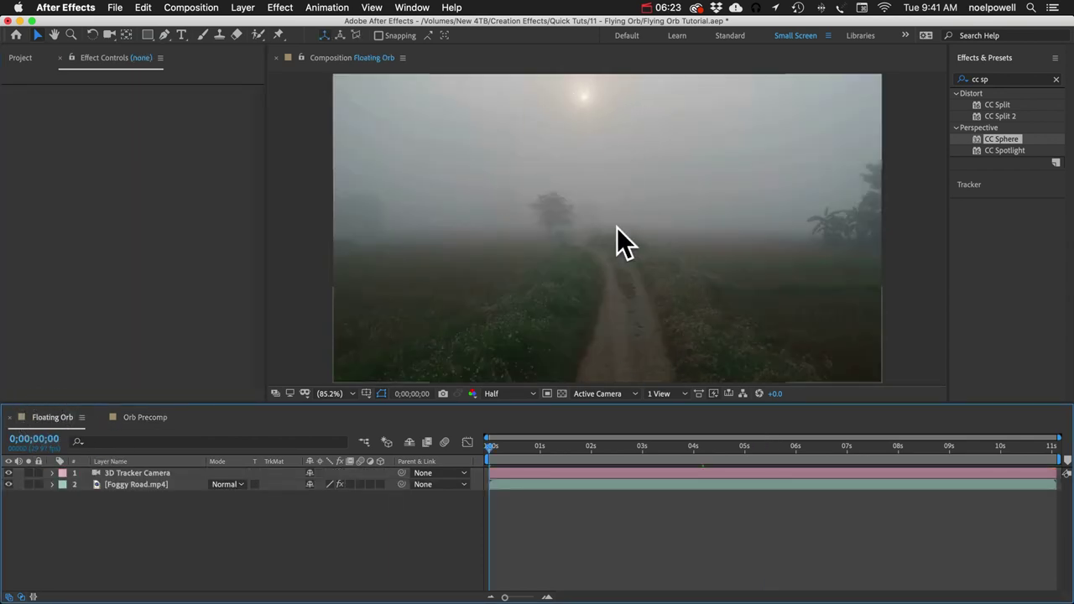
click(135, 416)
scroll(75, 353, down, 5)
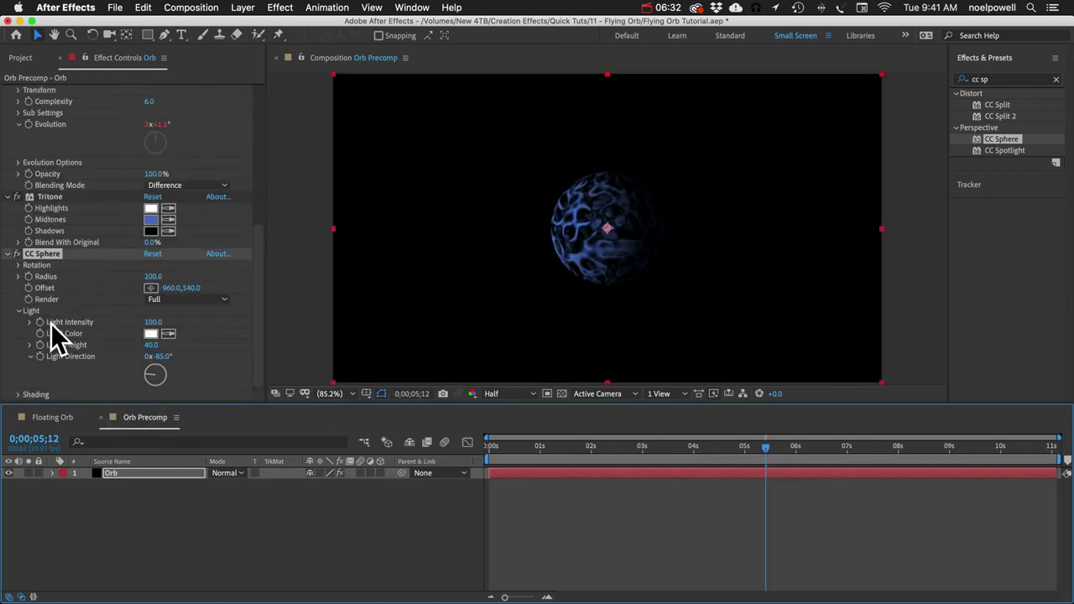
click(160, 357)
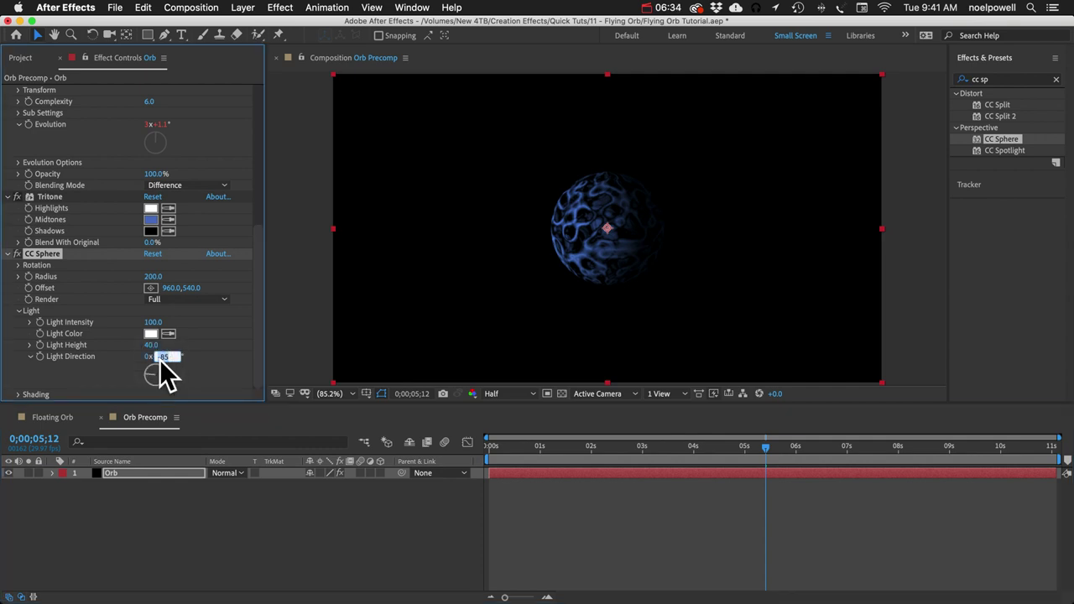
text(0)
key(Return)
drag(150, 345, 115, 346)
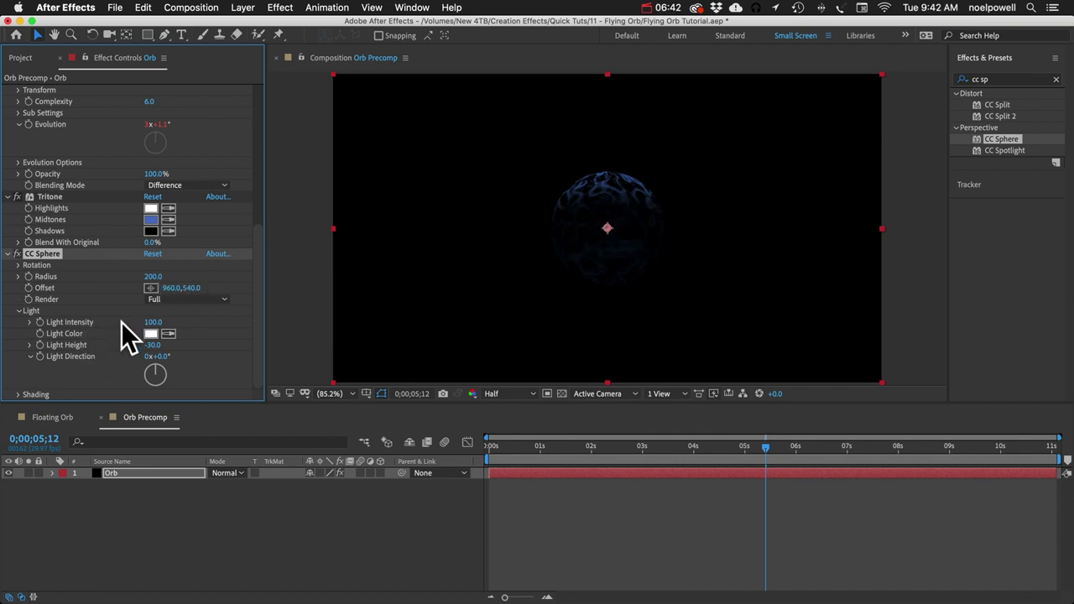
Step: Raise CC Sphere's Ambient shading to 68 and collapse its Light and Shading settings
click(17, 394)
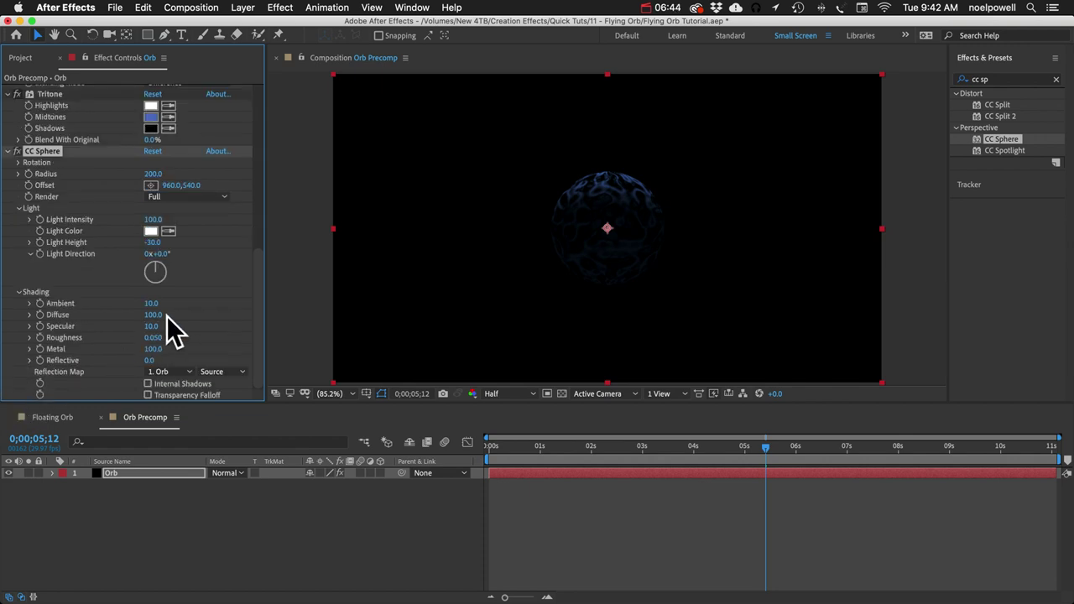
drag(151, 304, 188, 300)
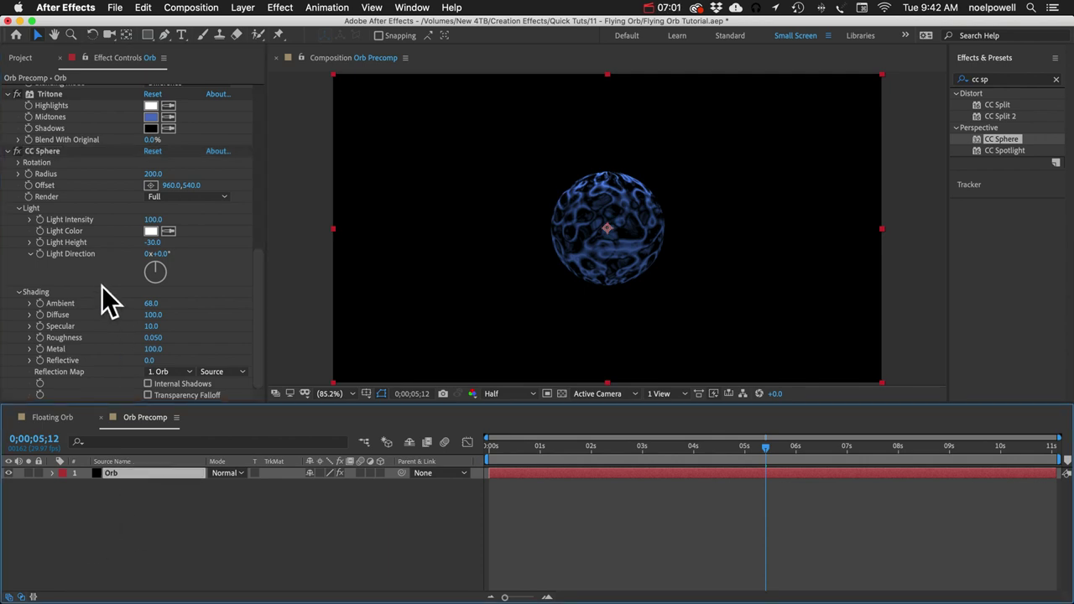
click(21, 208)
click(19, 292)
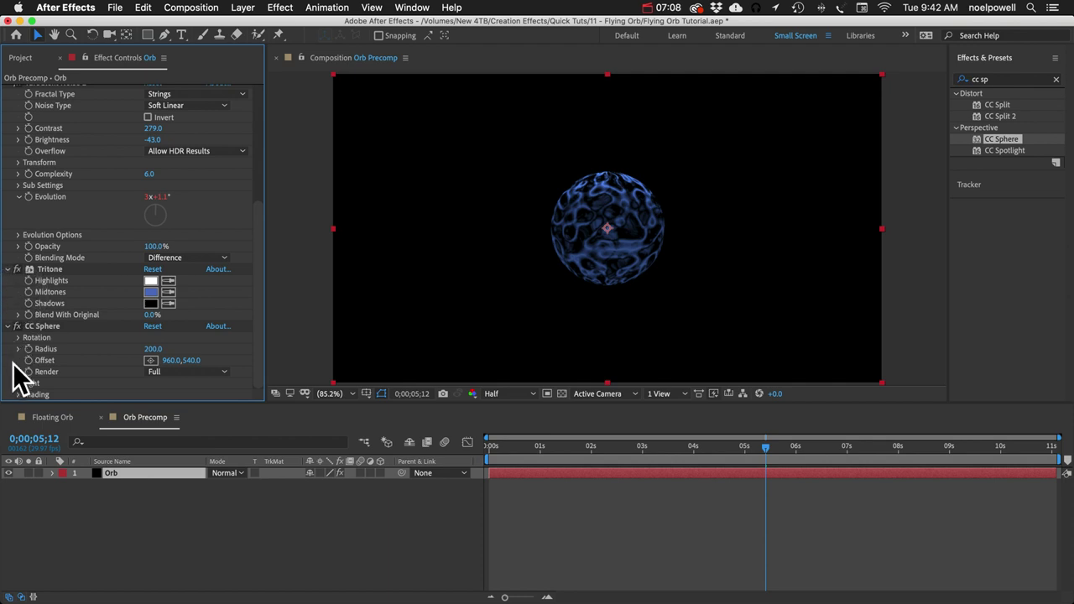
Step: Set CC Sphere's Rotation X to -82°
click(20, 338)
scroll(28, 343, down, 3)
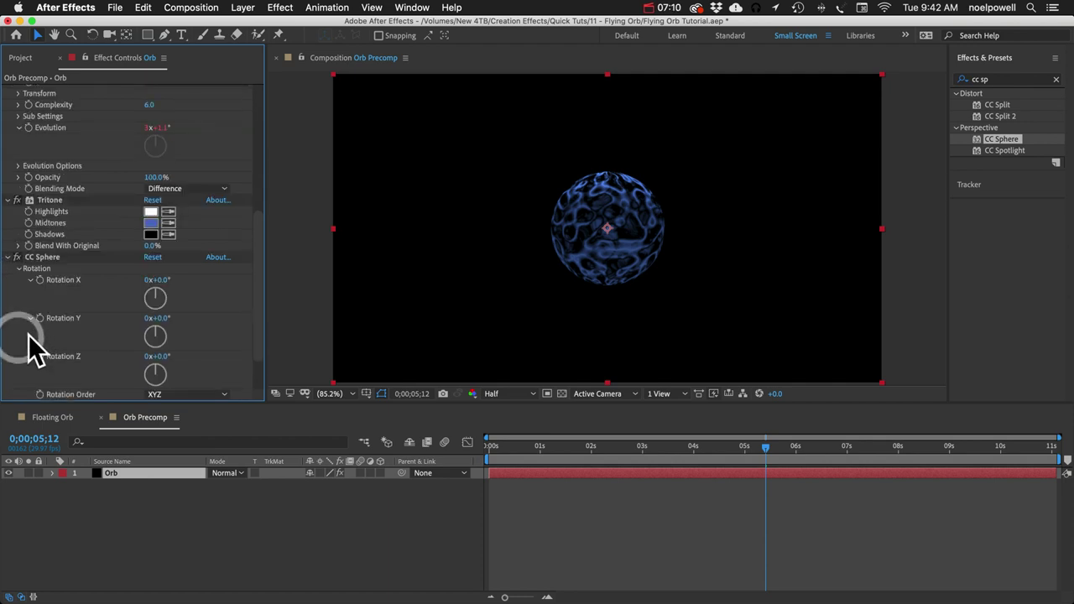
drag(165, 287, 120, 289)
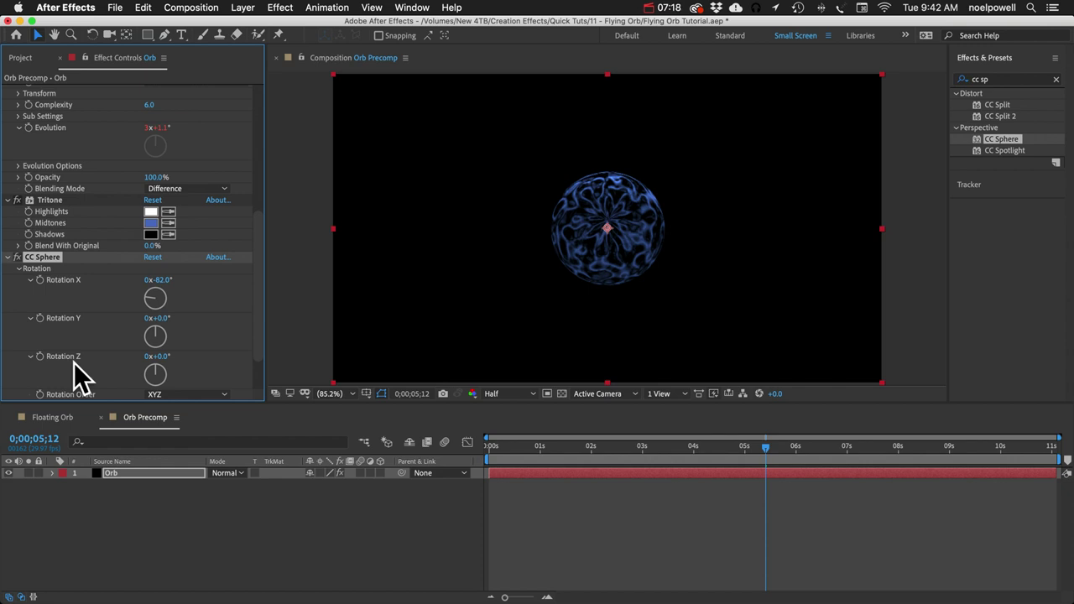
Step: Give CC Sphere's Rotation X the expression wiggle(0.8,100)
alt+click(40, 280)
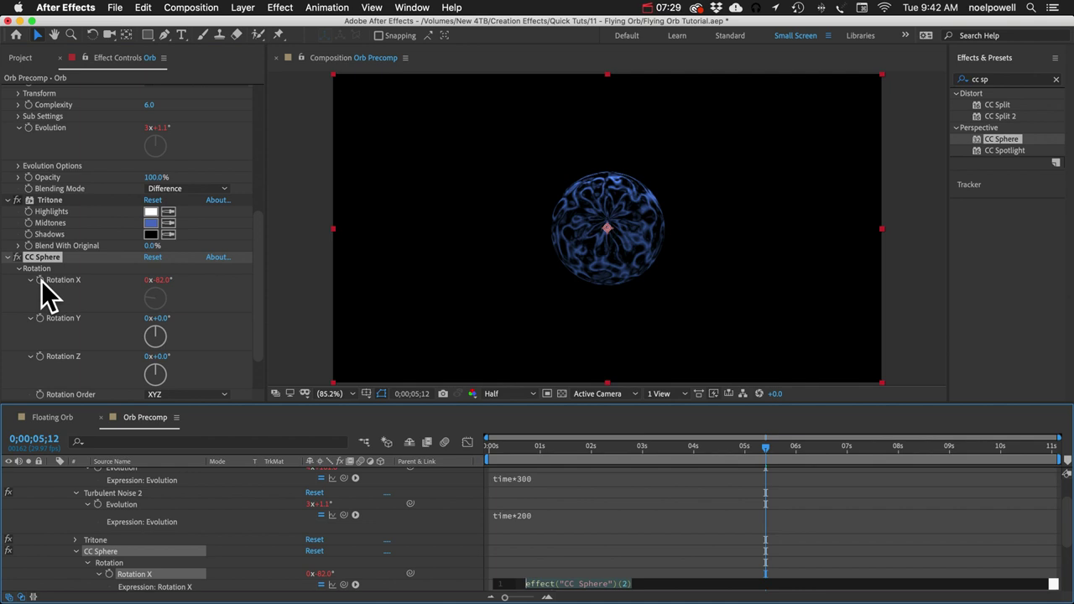
text(wiggle)
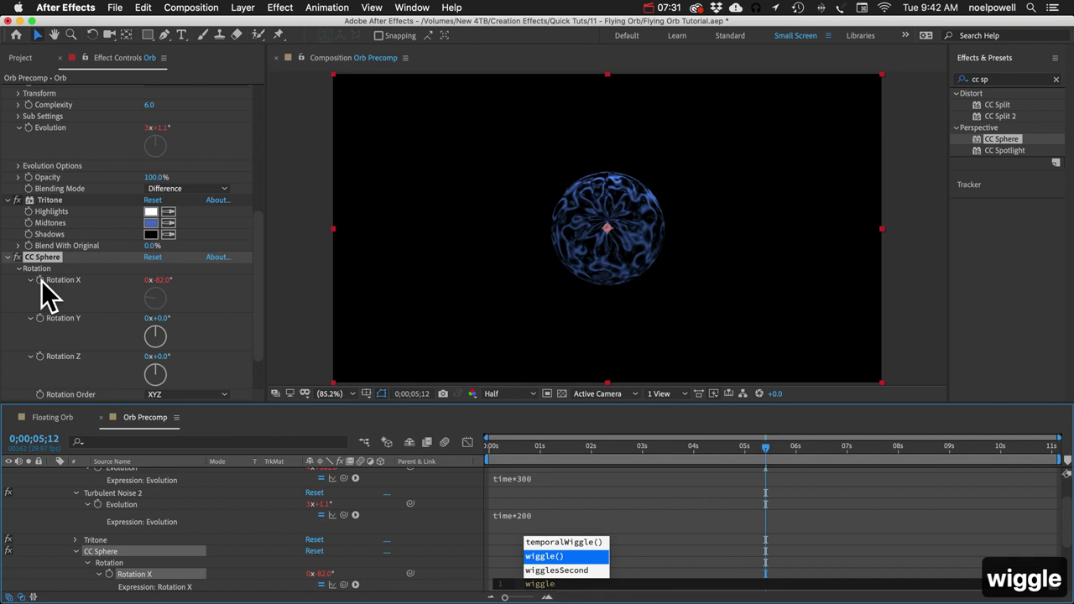
key(Return)
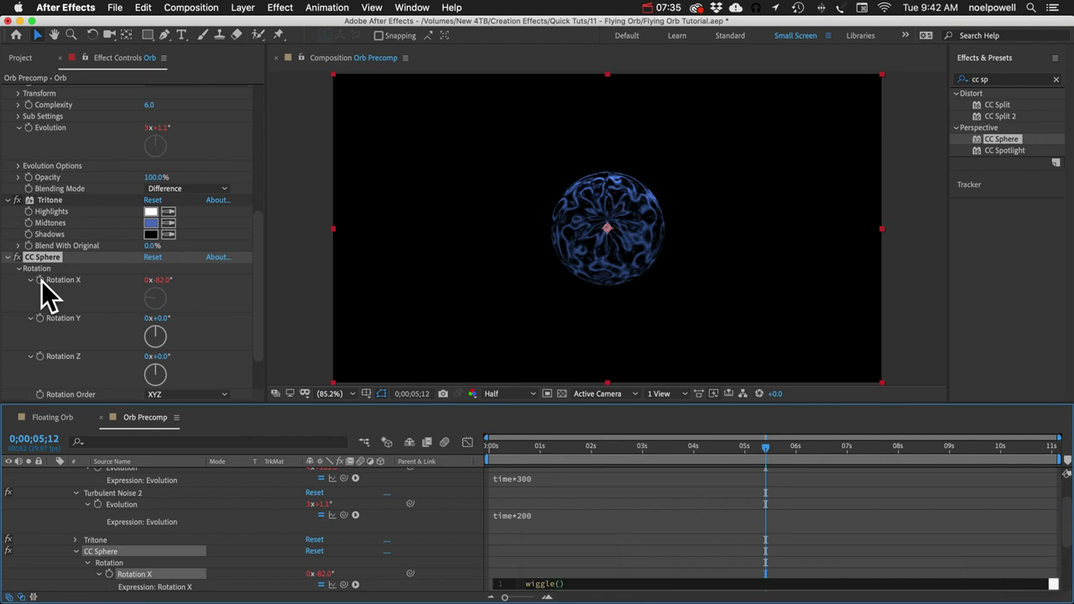
text(0.8)
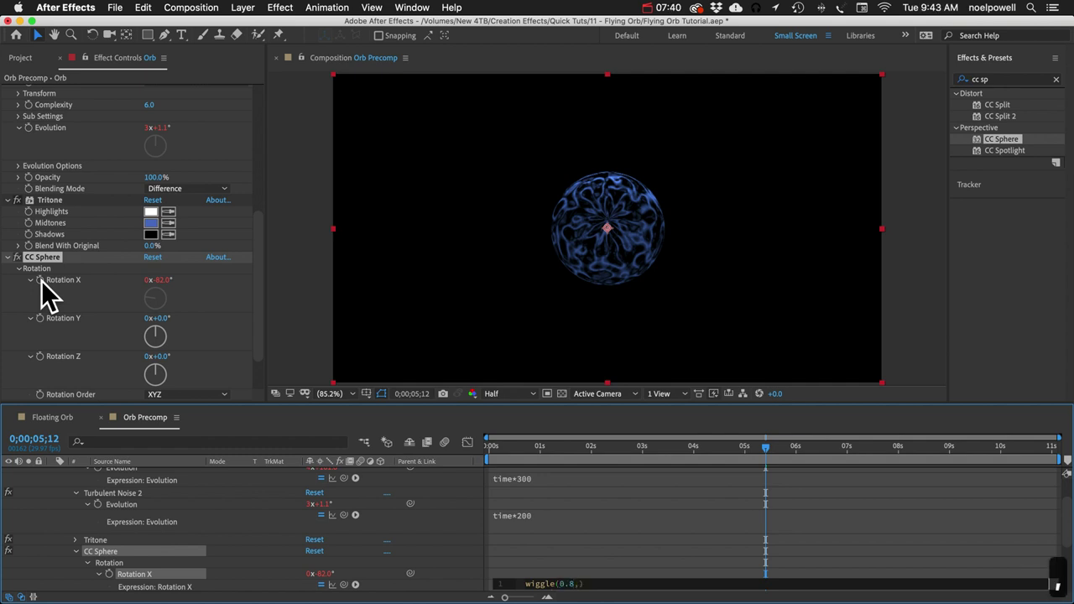
text(,100)
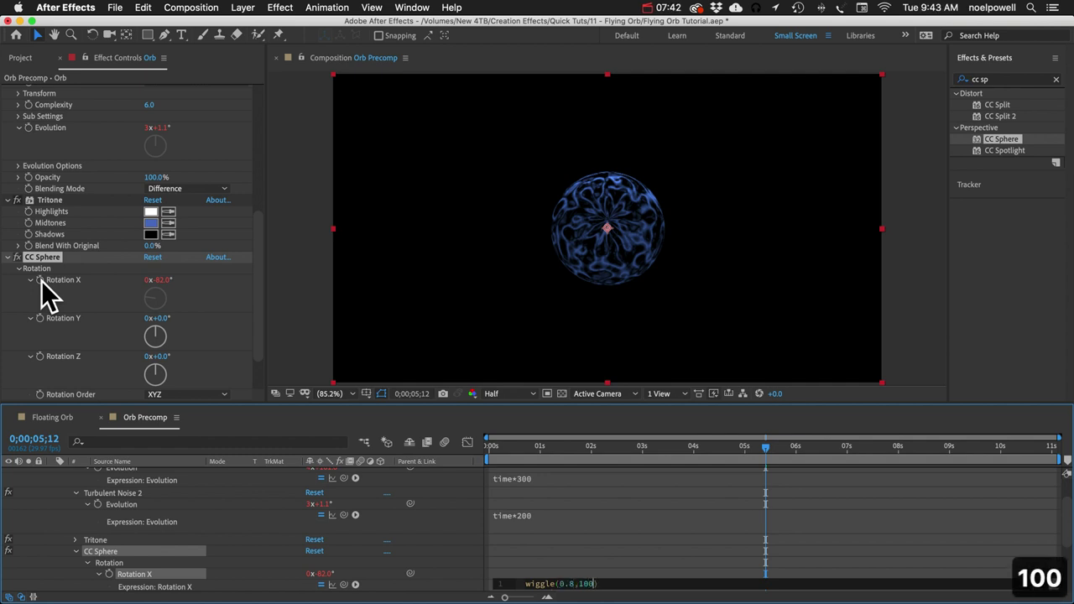
Step: Copy the wiggle(0.8,100) expression from CC Sphere's Rotation X to its Rotation Y and Rotation Z
key(super+a)
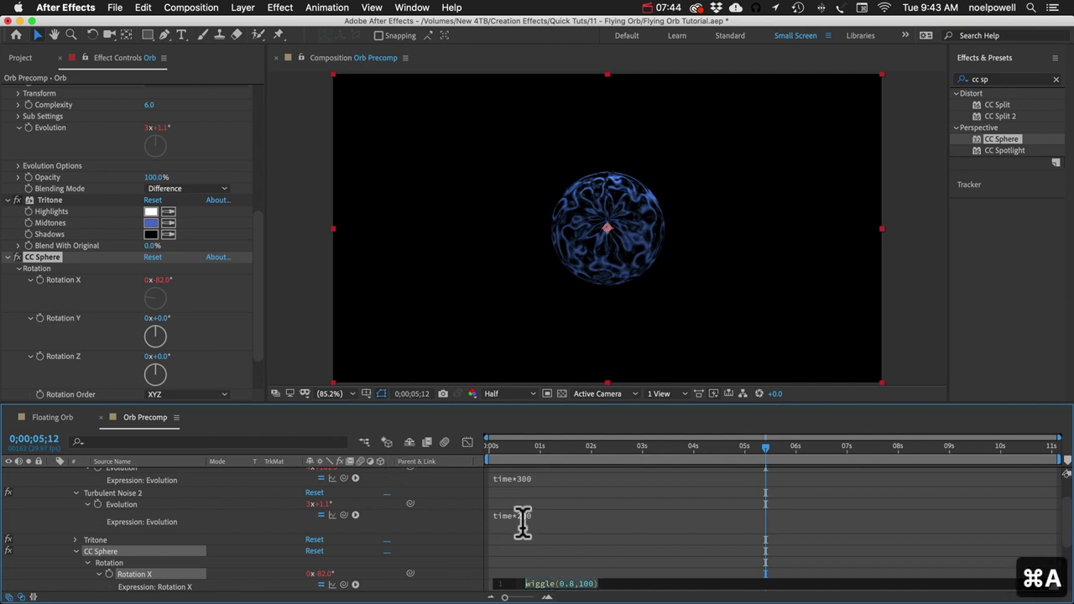
key(super+c)
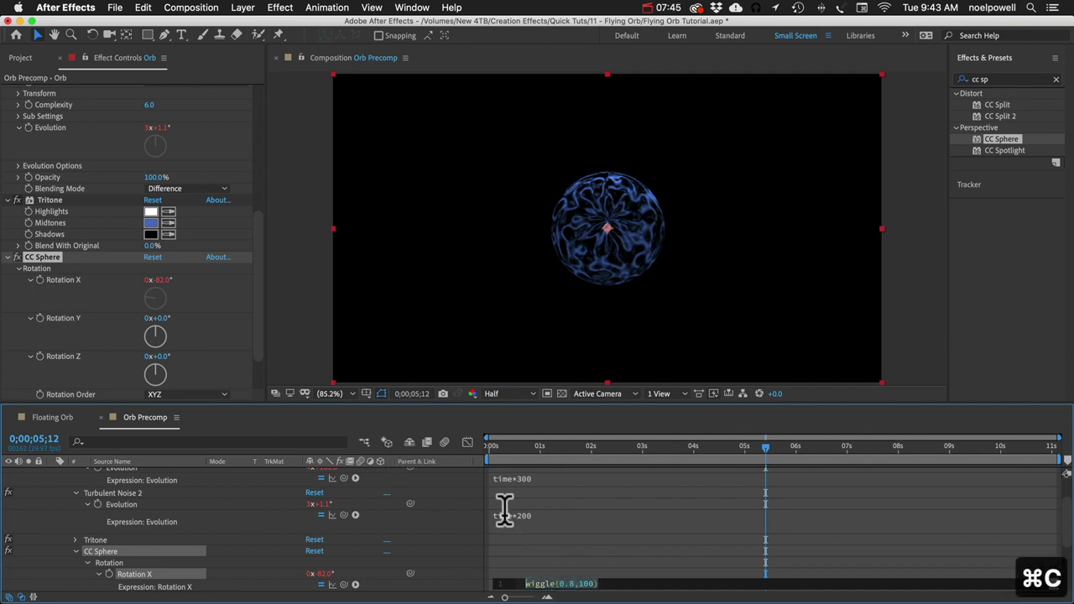
click(126, 580)
alt+click(39, 319)
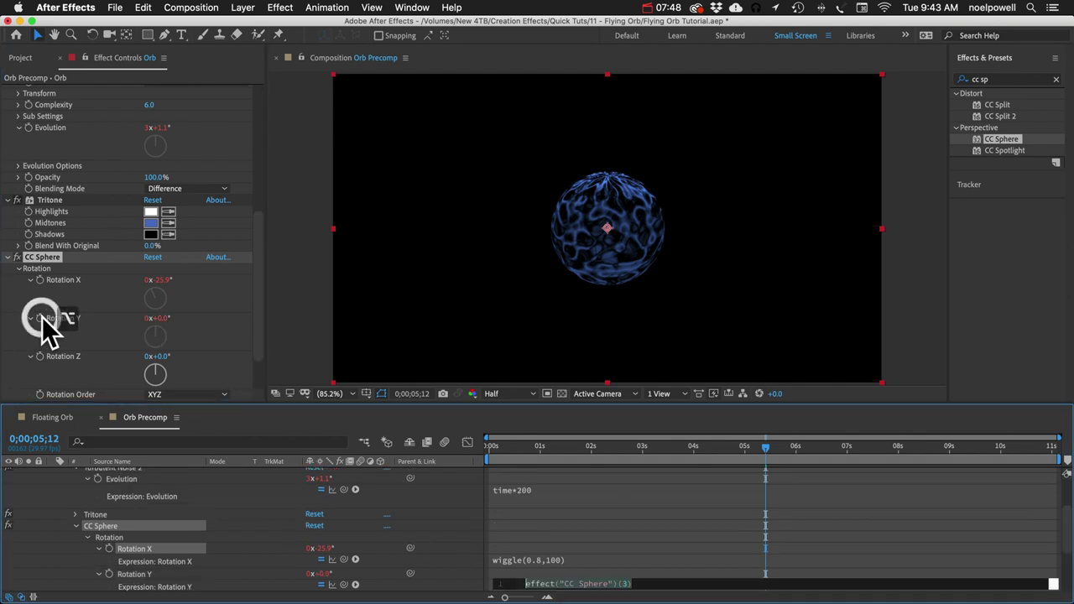
key(super+v)
alt+click(39, 356)
key(super+v)
click(587, 509)
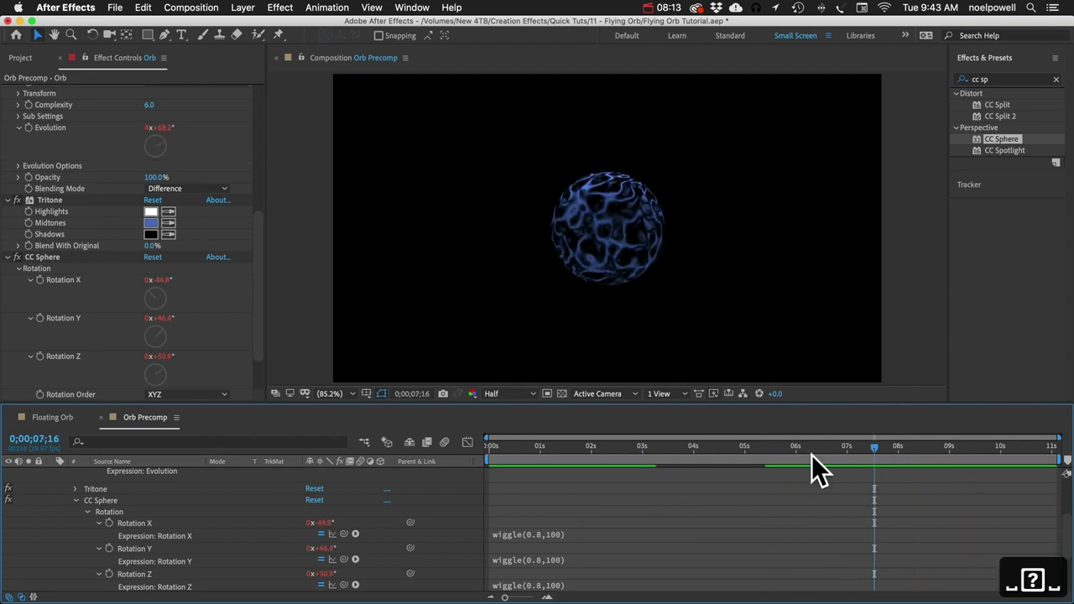
Step: Preview the orb's wiggling rotation, and return to the first frame with only the Orb layer's effects listed
key(space)
key(Home)
scroll(157, 531, up, 1)
scroll(157, 530, up, 5)
click(114, 474)
key(e)
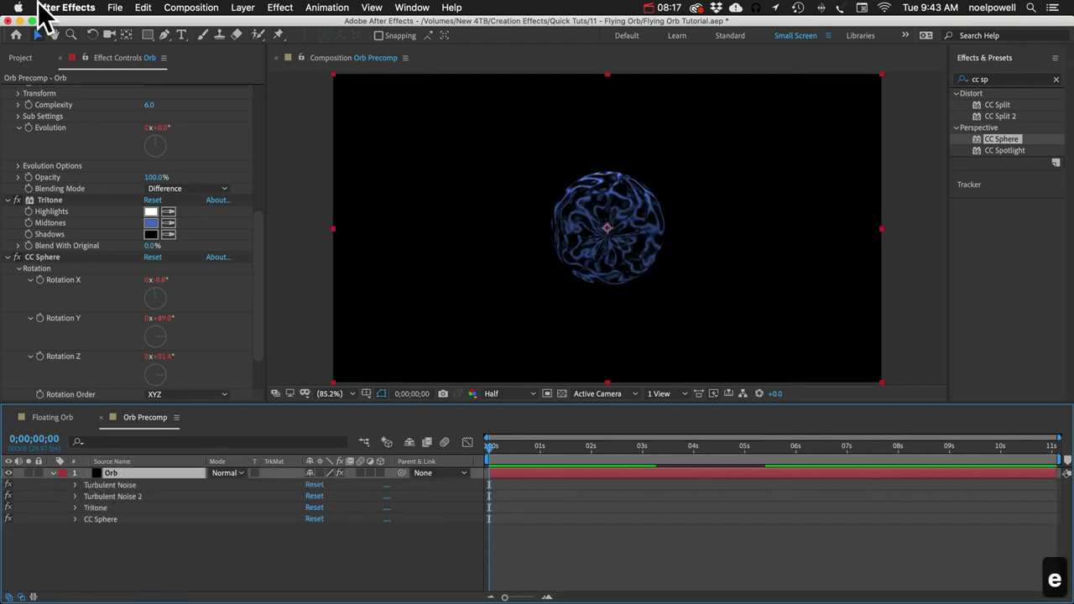
Step: Create a new composition from Orb Precomp and rename it Orb final
click(20, 58)
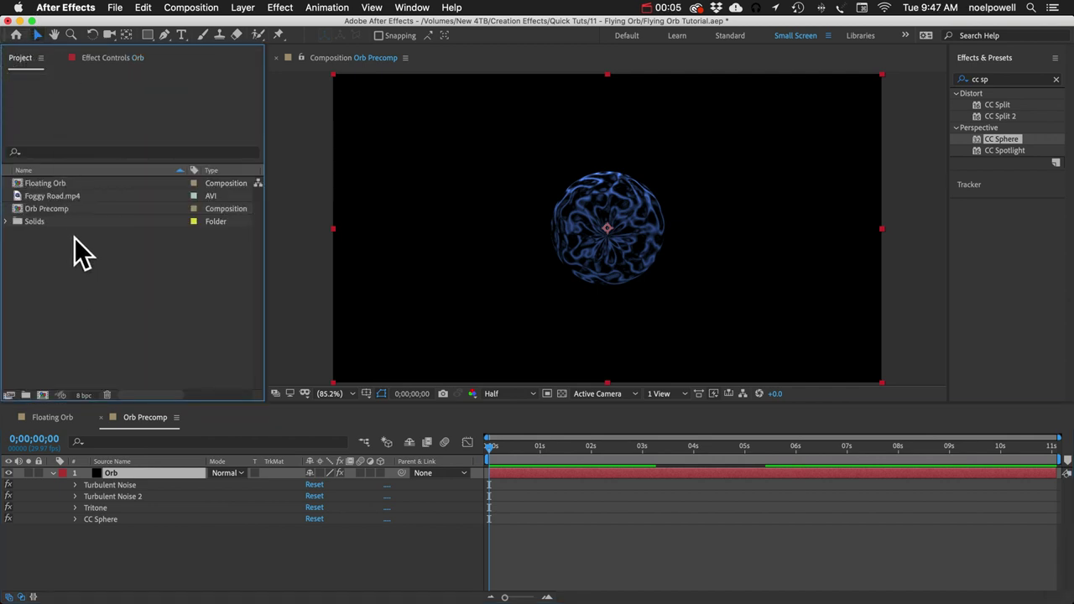
click(51, 211)
drag(51, 208, 43, 395)
click(64, 220)
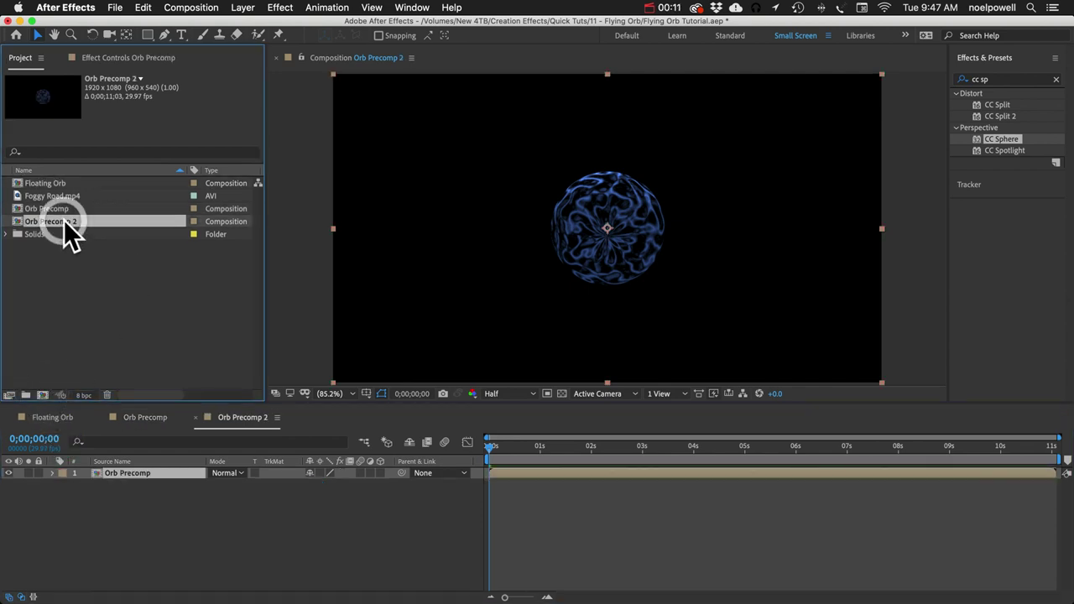
key(Return)
text(Orb final)
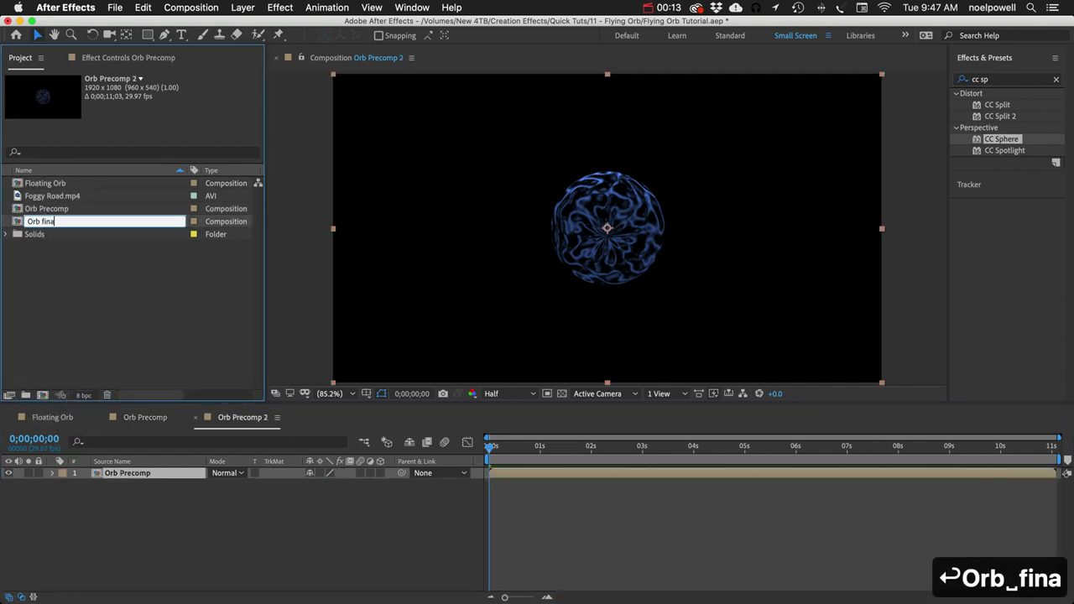
key(Return)
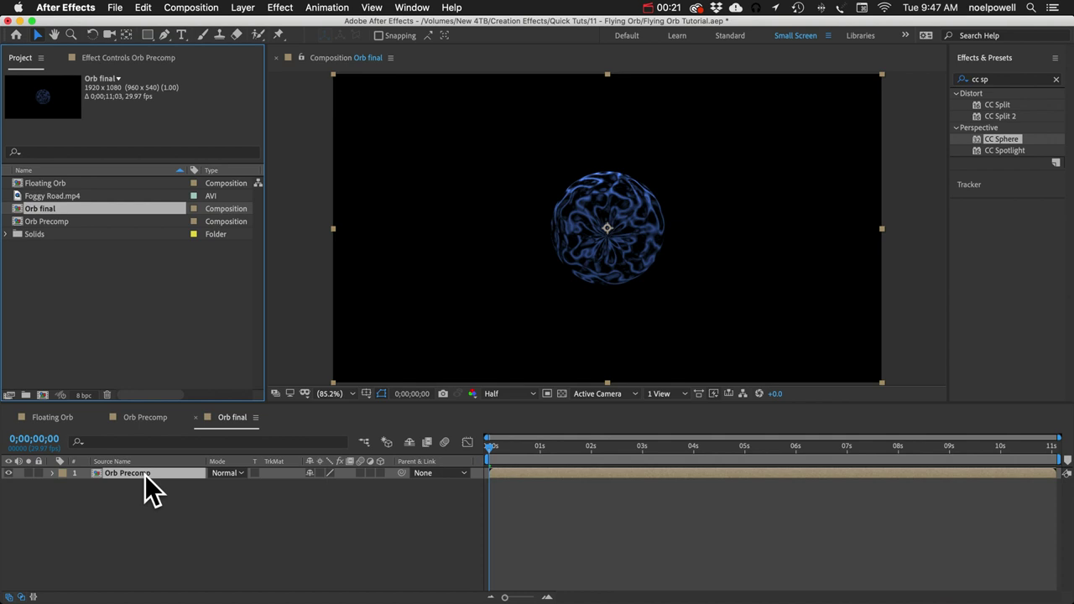
Step: Apply the Glow effect to the Orb Precomp layer with threshold 32.5%, radius 33 and intensity 3.5
click(134, 475)
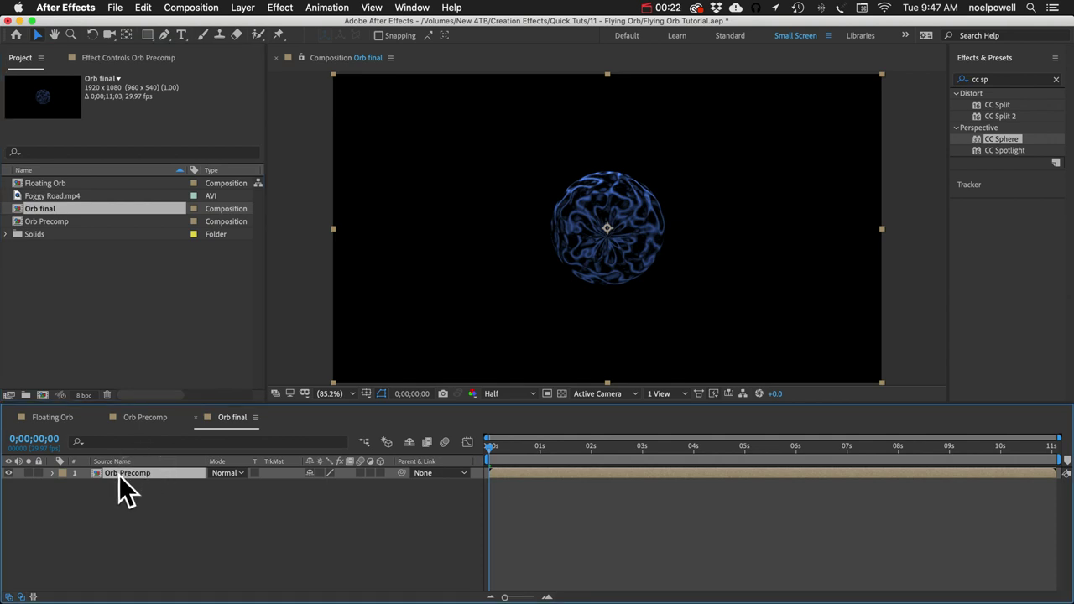
click(990, 79)
text(glow)
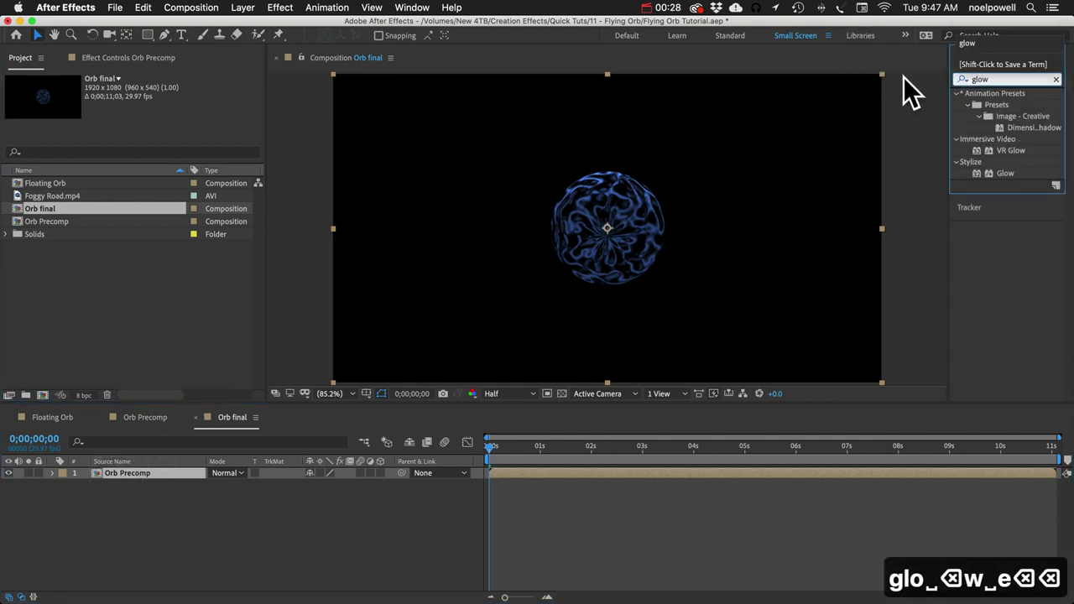
drag(1006, 173, 579, 235)
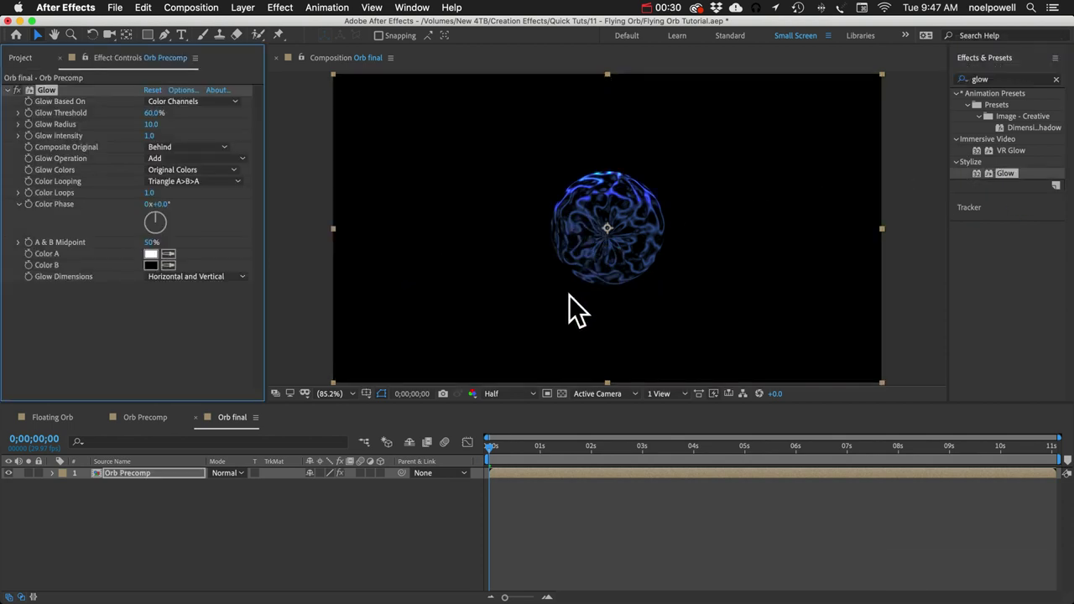
mouse_move(154, 112)
mouse_down()
mouse_move(106, 114)
mouse_move(175, 129)
mouse_move(164, 129)
mouse_move(176, 140)
mouse_move(330, 153)
mouse_up()
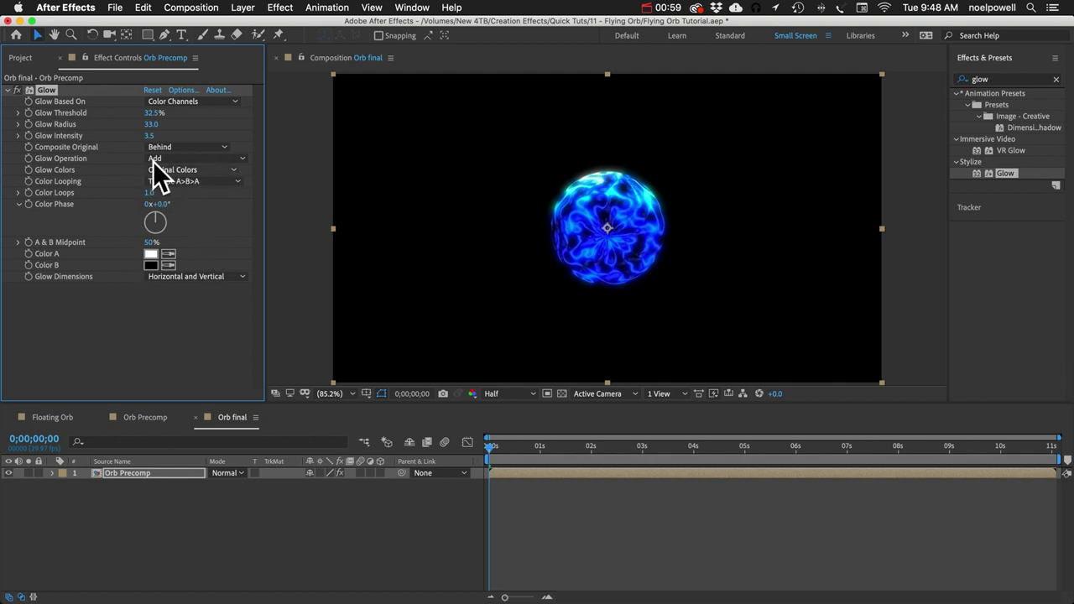
Step: Duplicate the glowing Orb Precomp layer and set the upper copy's blending mode to Screen
click(159, 474)
key(super+d)
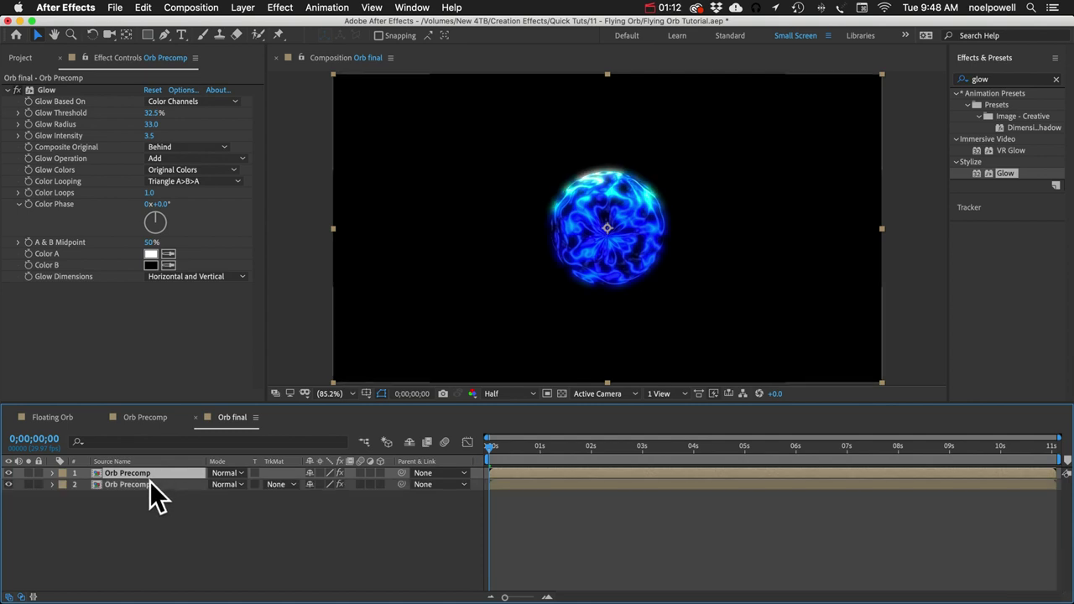
click(152, 474)
click(240, 473)
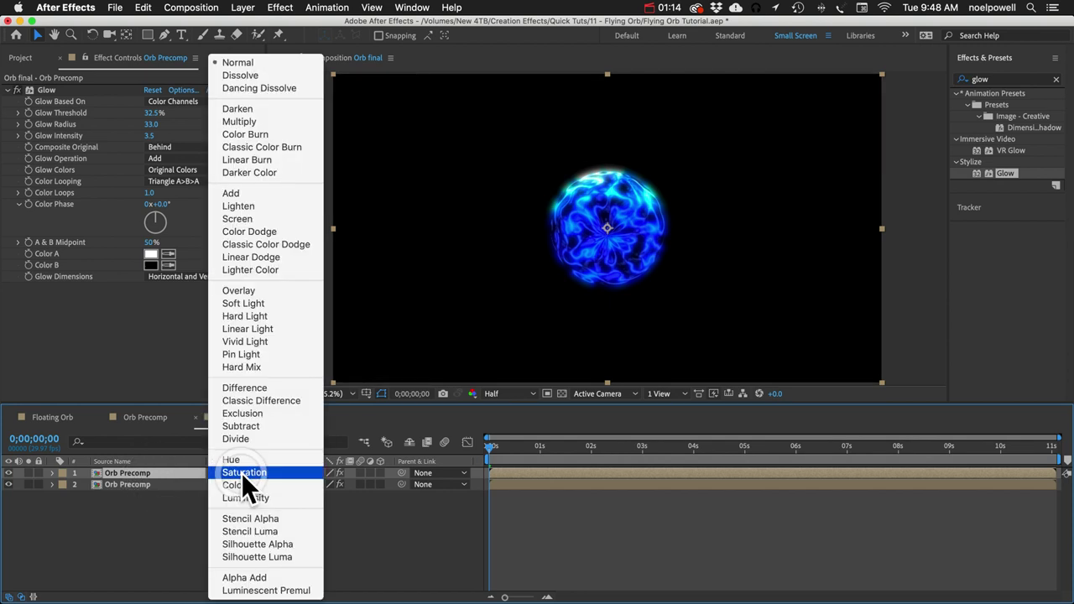
click(249, 219)
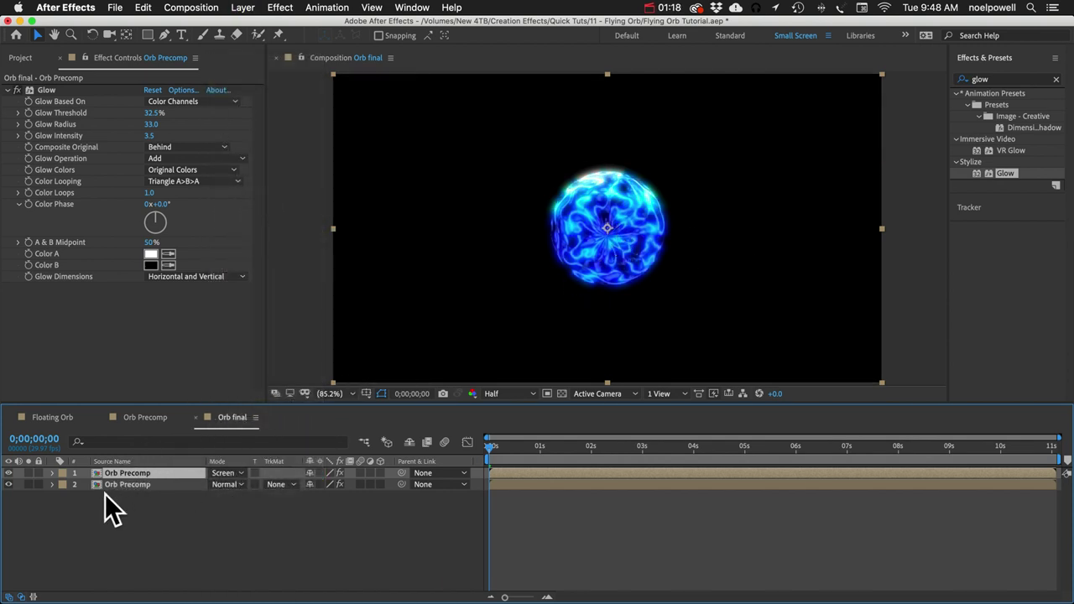
Step: Scale the lower Orb Precomp layer to 85%
click(129, 484)
key(s)
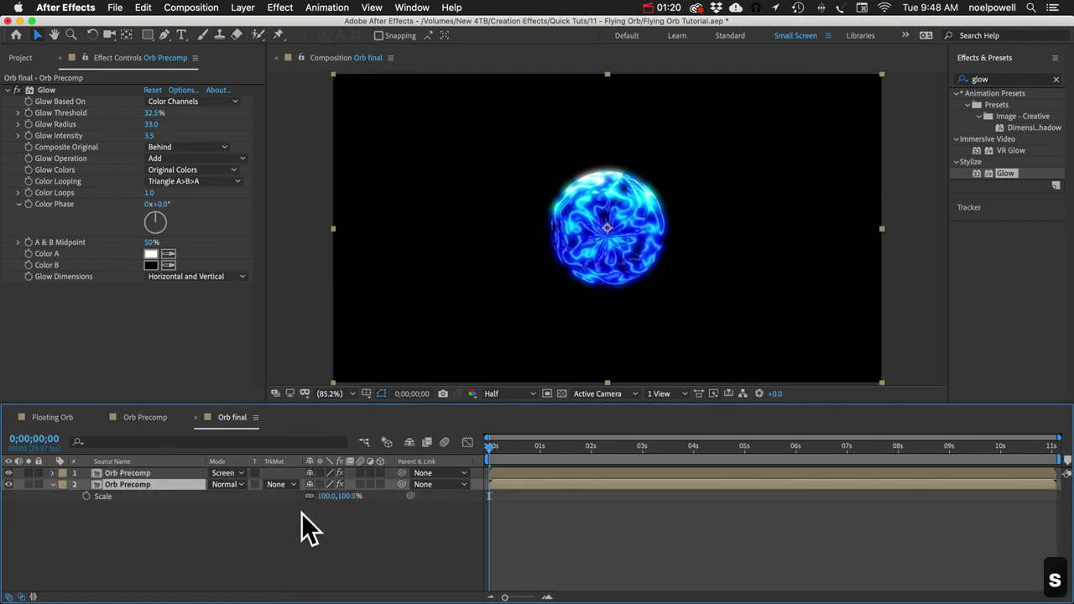
drag(352, 502, 345, 501)
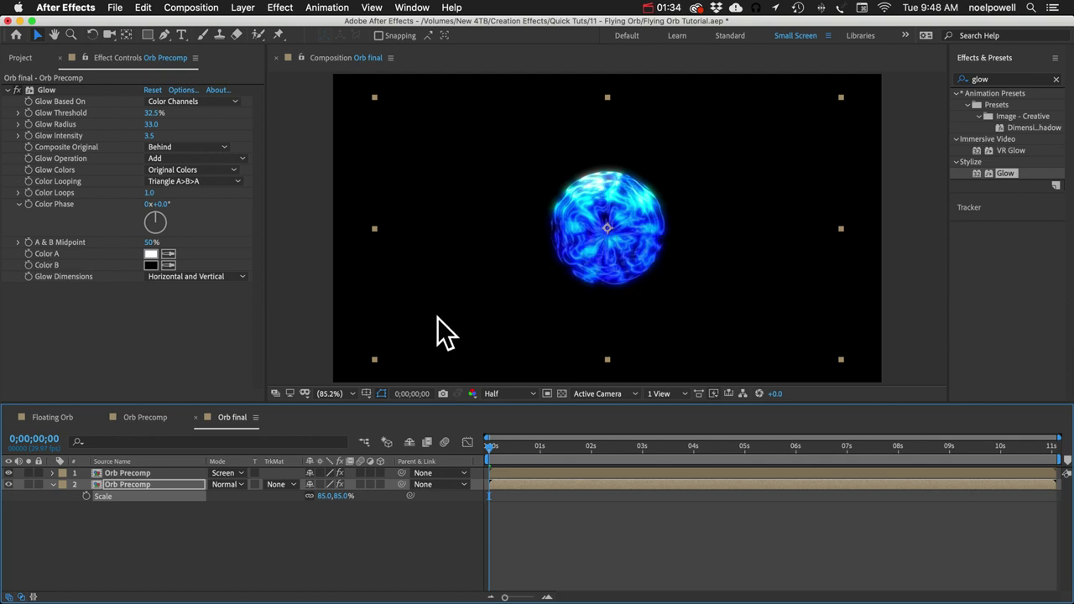
Step: Add an Inner Glow layer style to the lower Orb Precomp layer and set its opacity to 100%
click(132, 485)
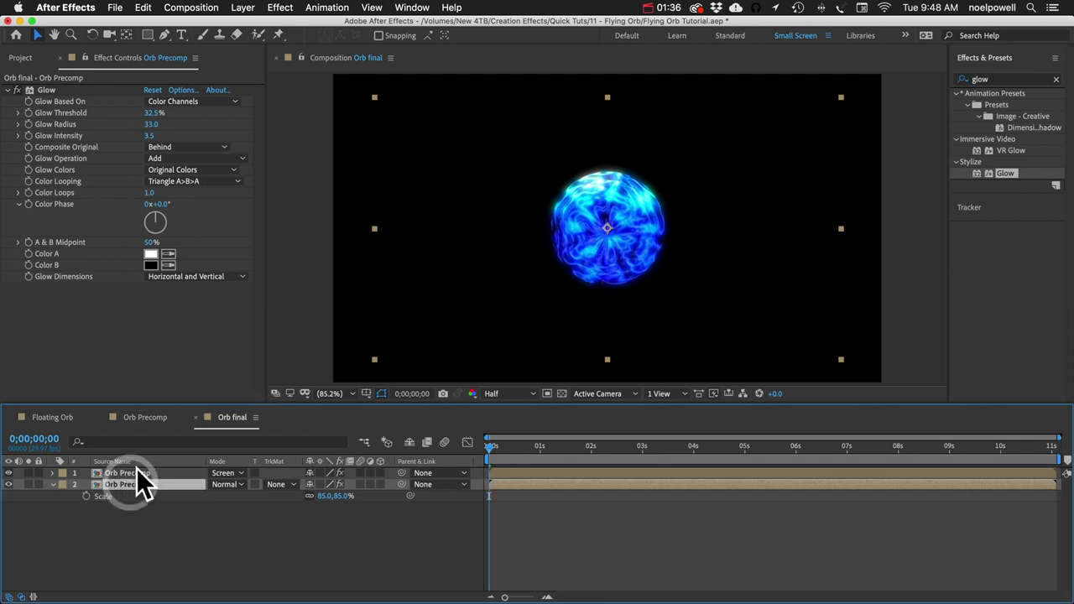
click(243, 7)
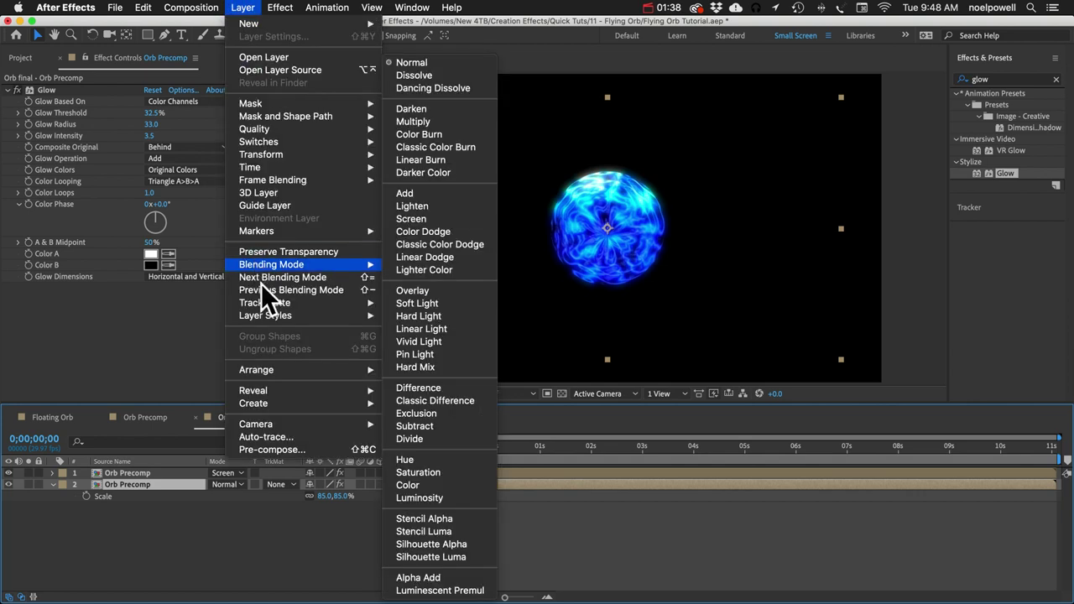
mouse_move(277, 316)
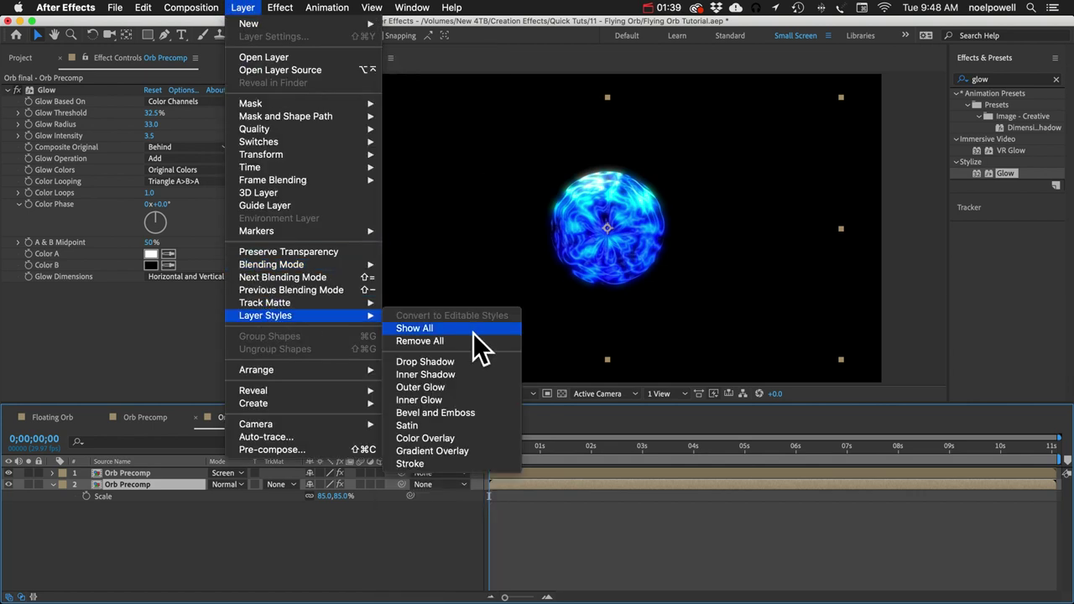
click(424, 401)
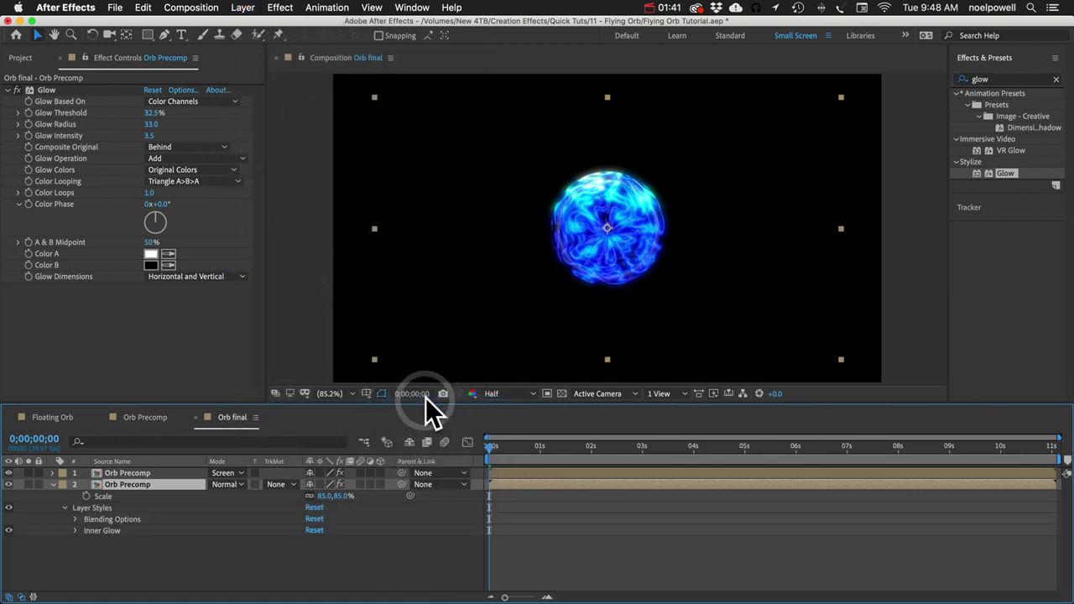
click(75, 530)
scroll(202, 533, up, 1)
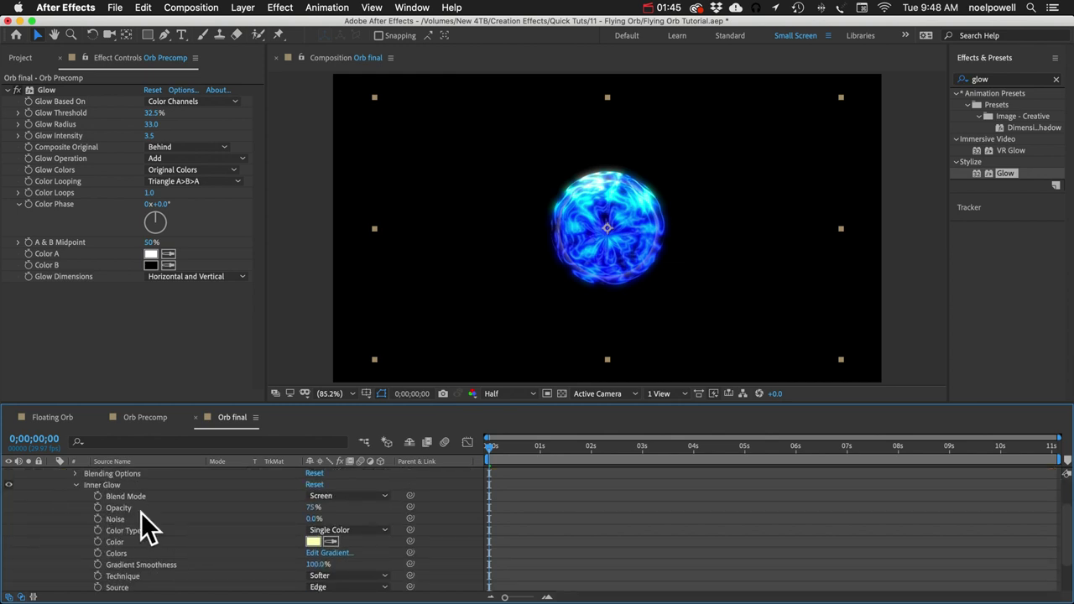
drag(312, 510, 404, 510)
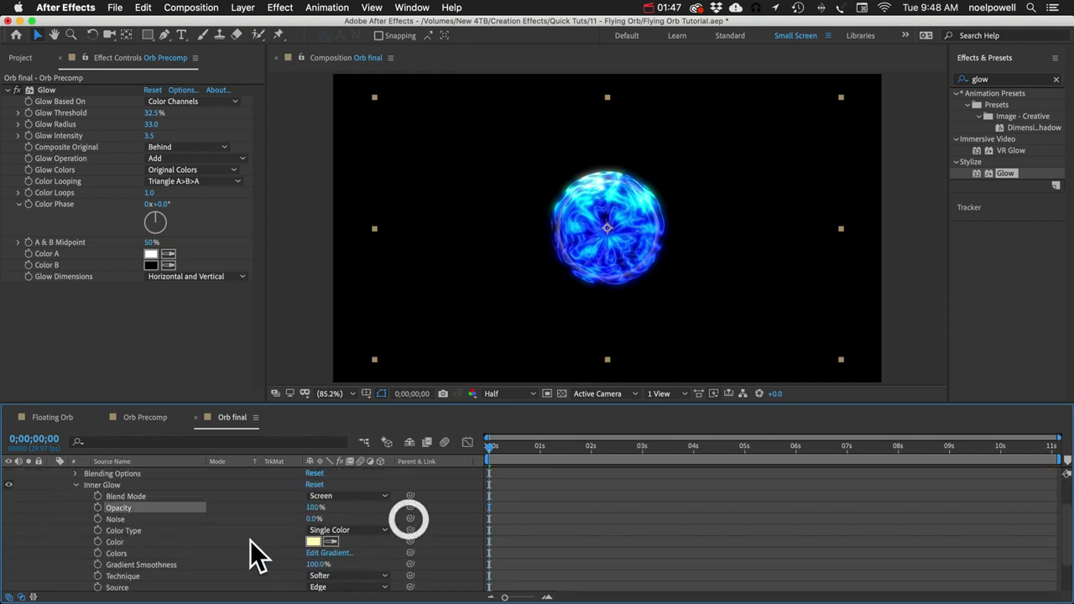
Step: Change the Inner Glow color of the lower Orb Precomp layer to a light blue
scroll(252, 557, down, 2)
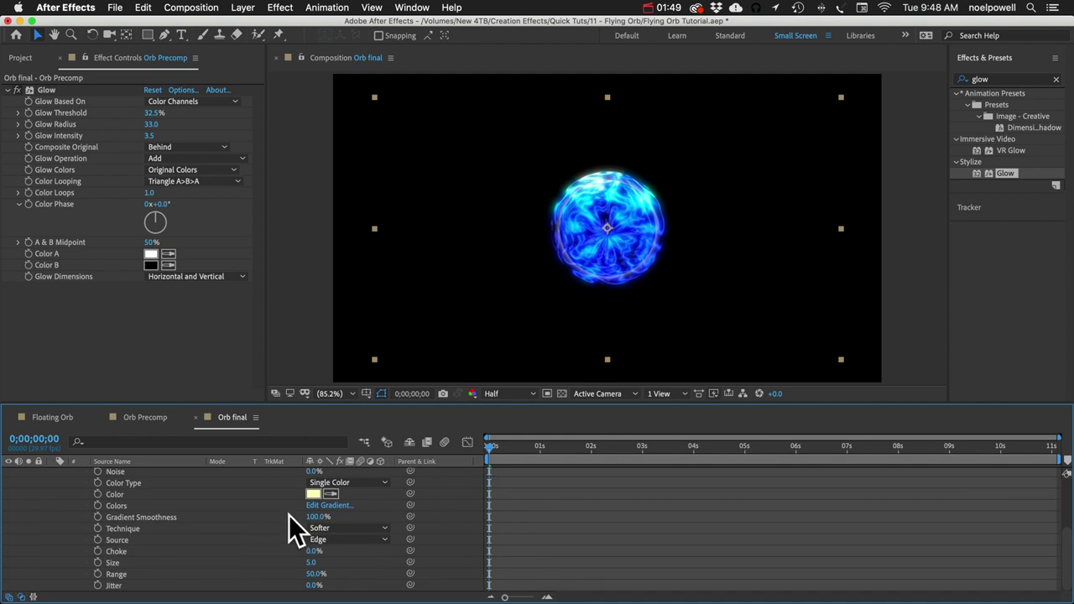
click(313, 493)
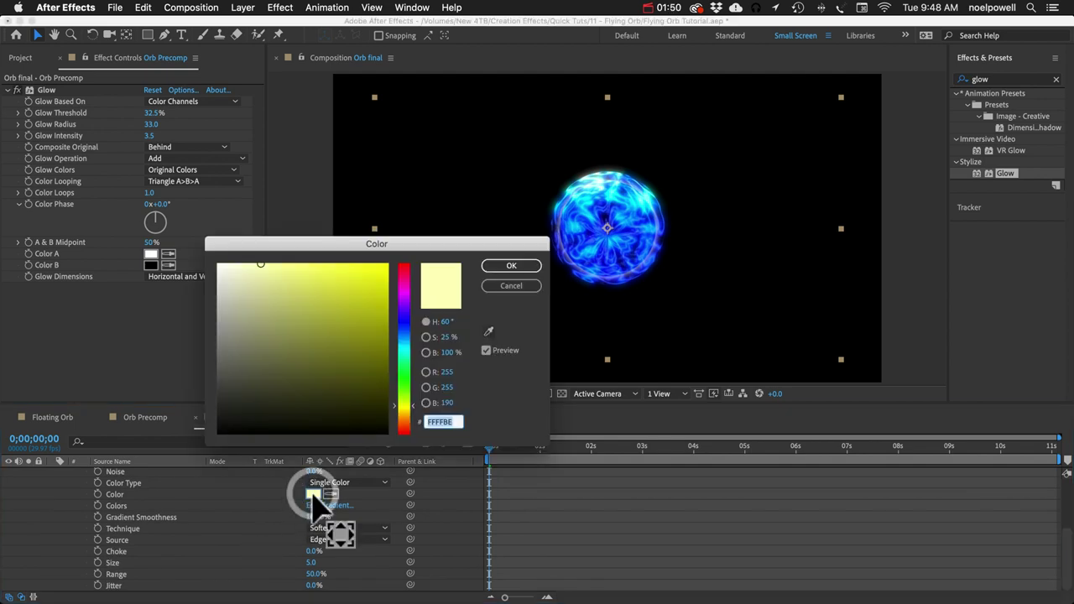
click(405, 325)
drag(290, 290, 271, 247)
click(515, 265)
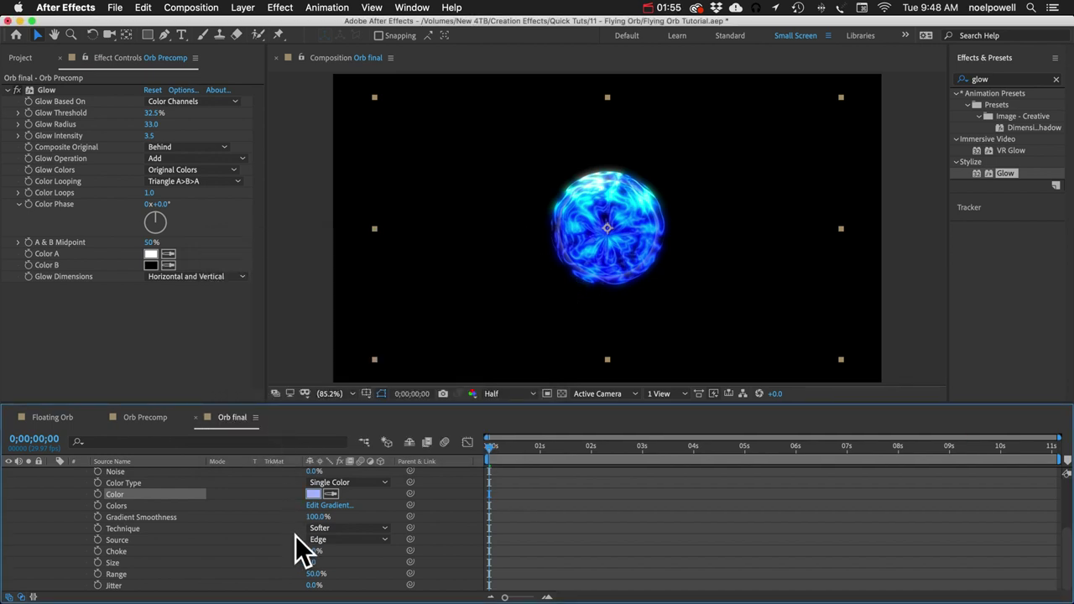
Step: Set the Inner Glow size of the lower Orb Precomp layer to 52
click(312, 562)
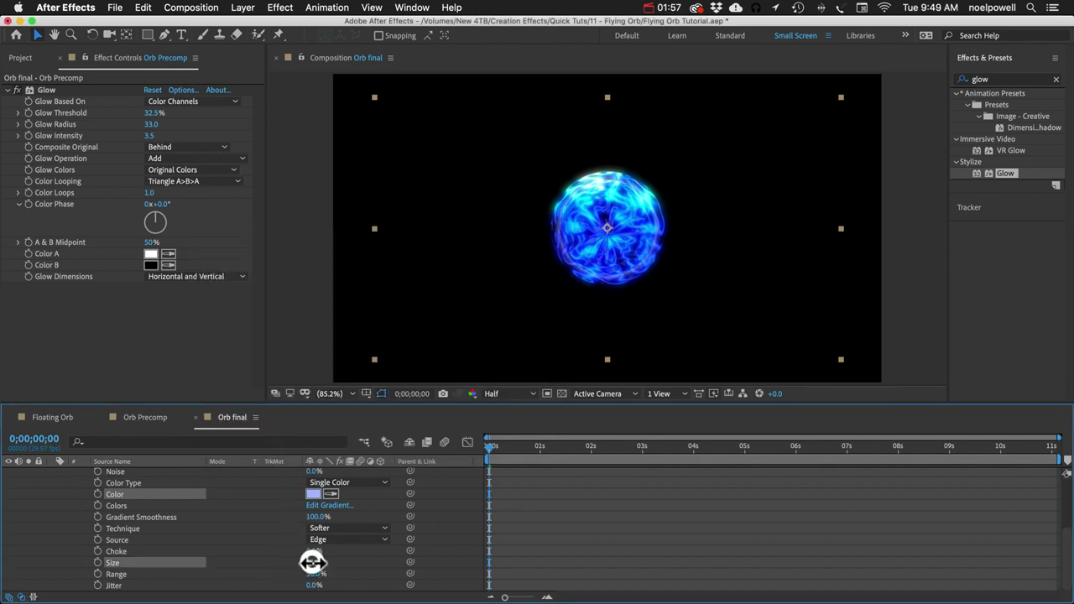
drag(319, 563, 345, 568)
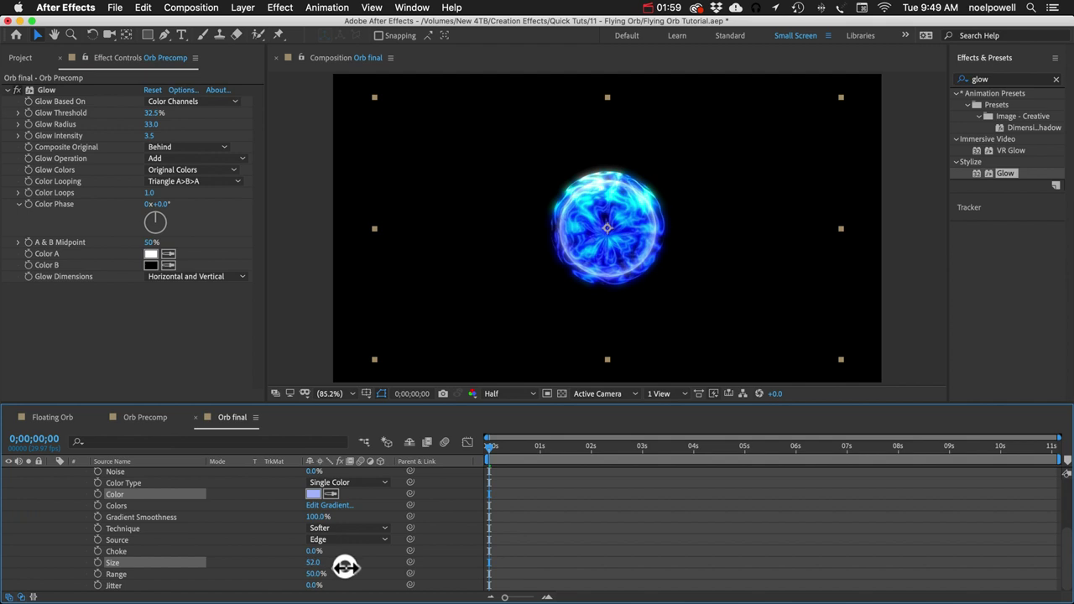
scroll(221, 510, up, 10)
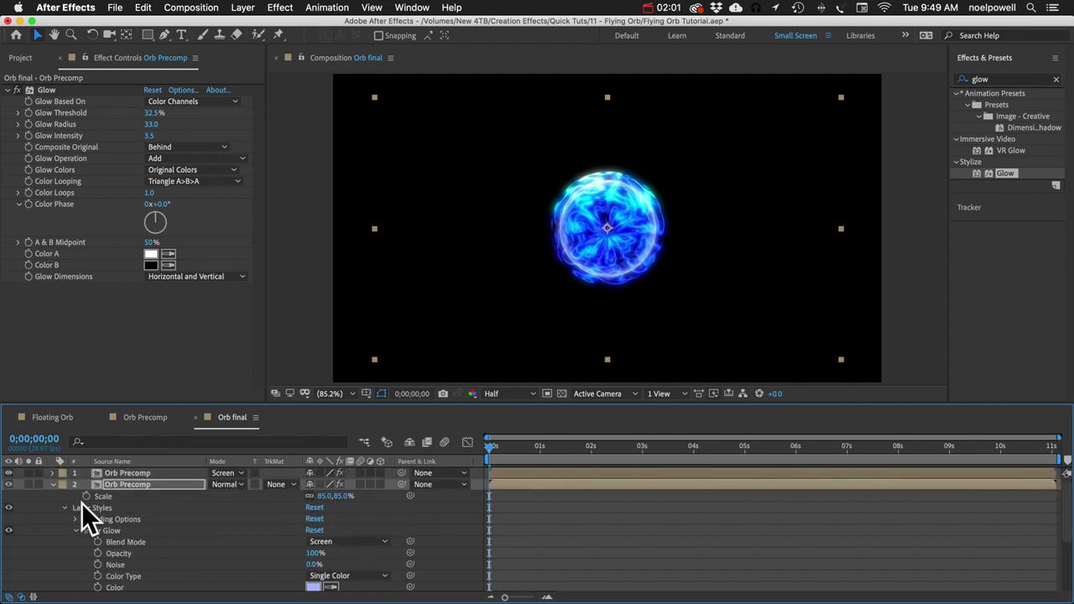
Step: Apply the Hue/Saturation effect to the lower Orb Precomp layer and set its Master Lightness to -26
click(84, 510)
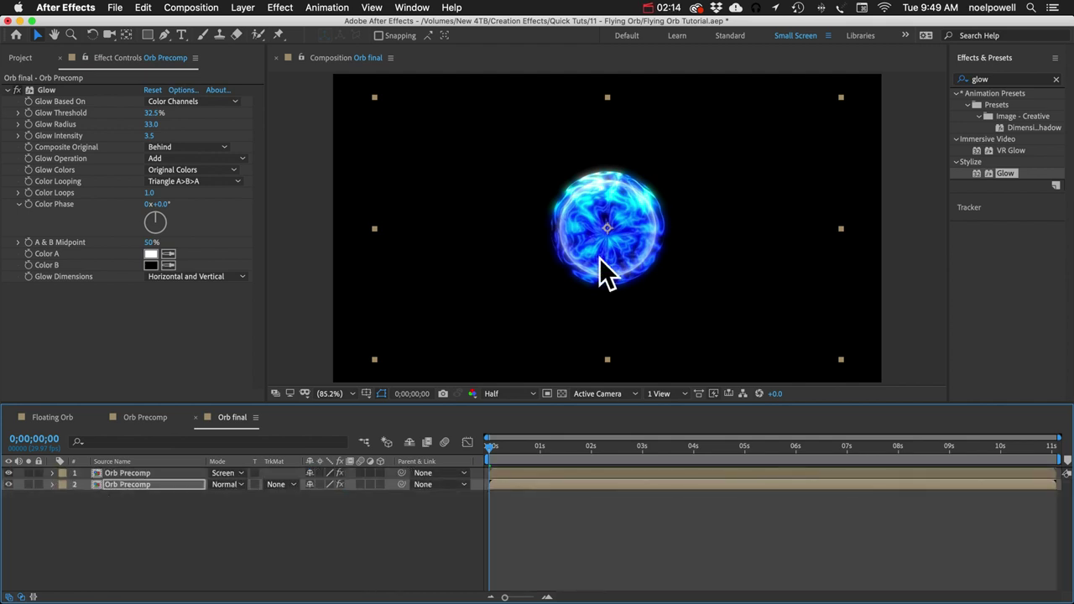
click(989, 80)
text(hue)
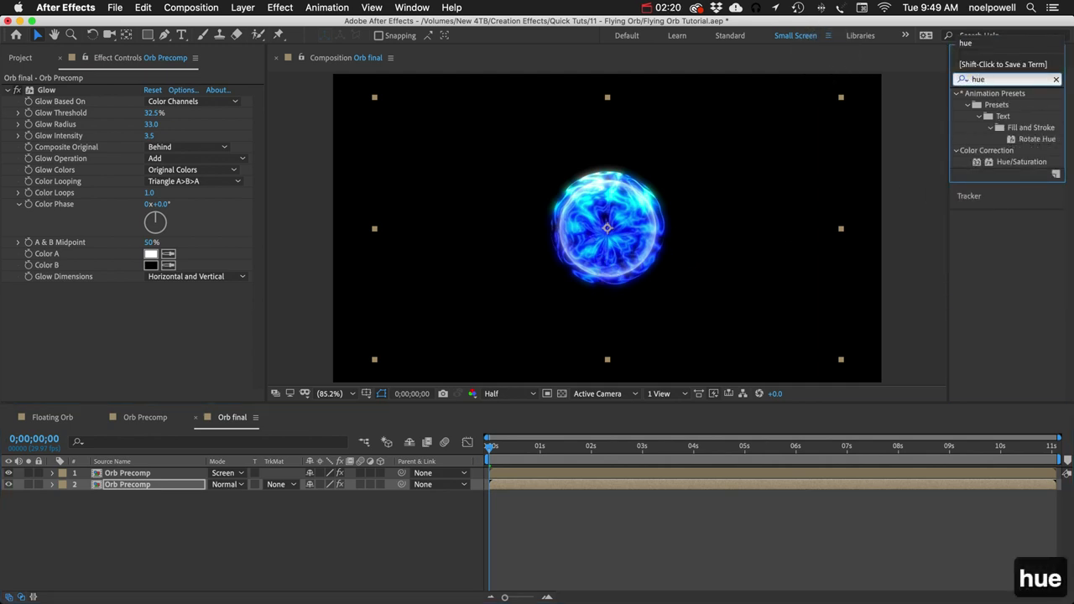
double_click(1028, 162)
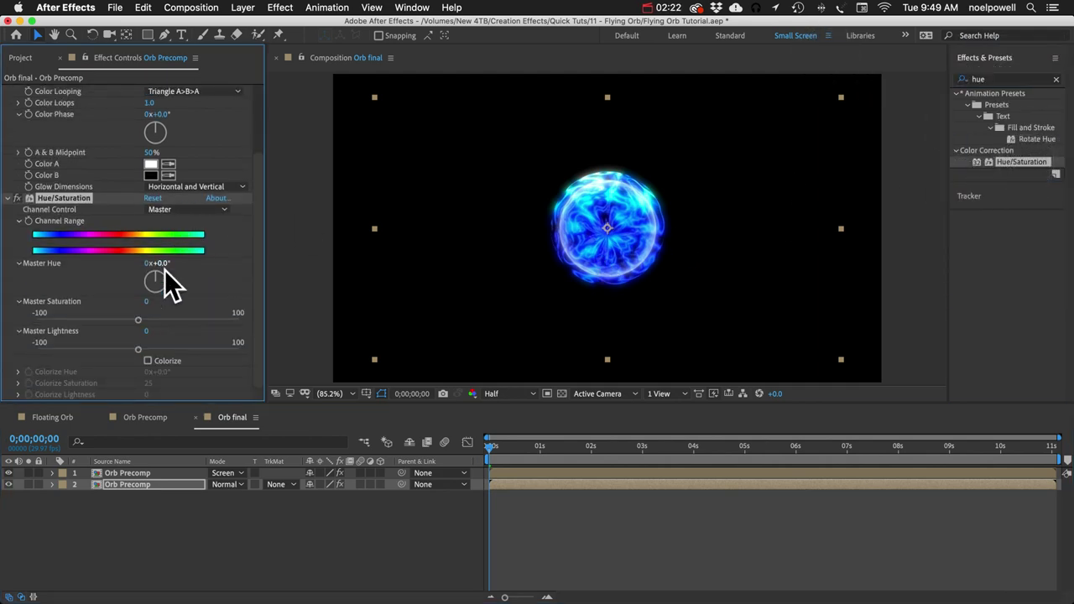
drag(132, 348, 114, 350)
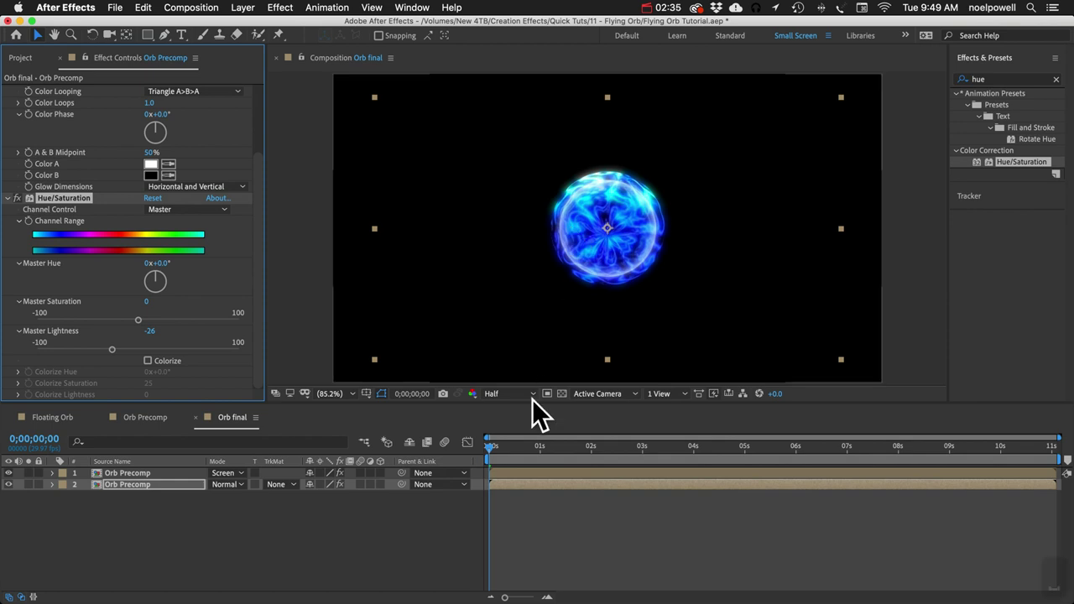
Step: Shift the lower Orb Precomp layer a few frames earlier in time and preview the orb animation
key(space)
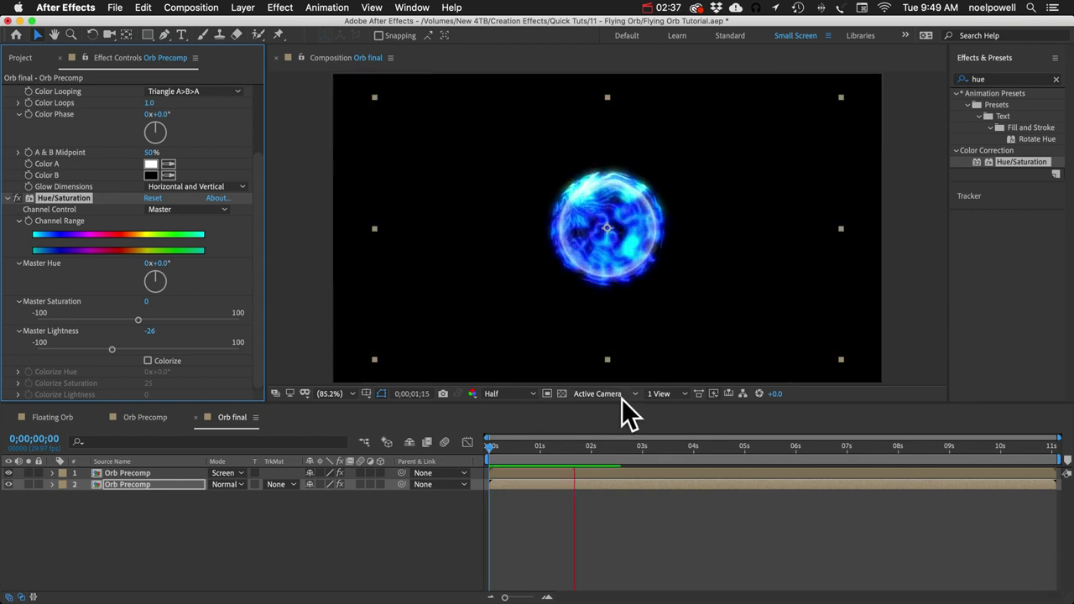
key(space)
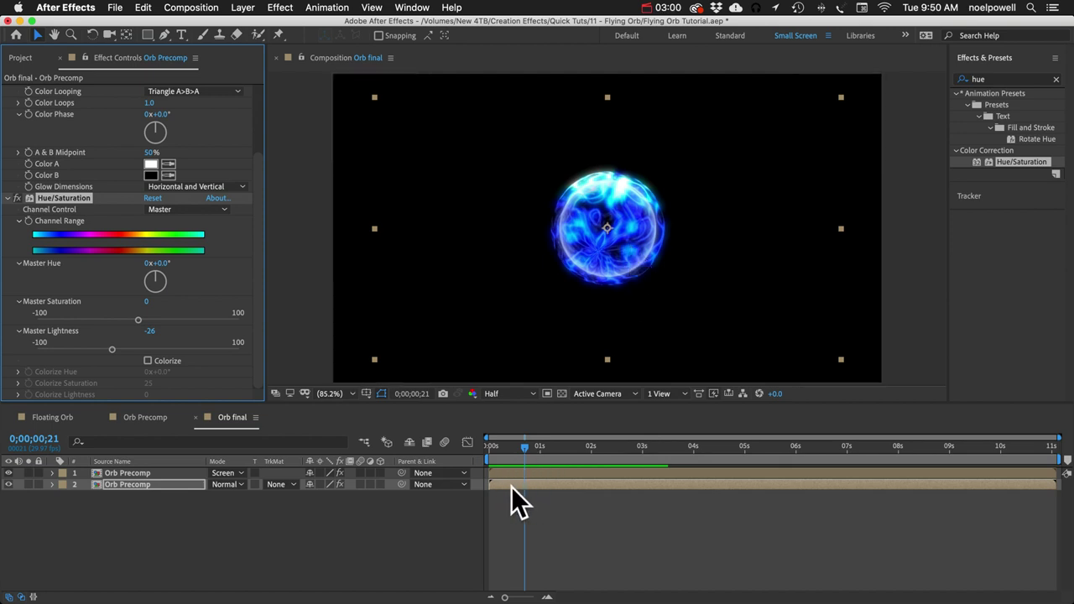
click(530, 484)
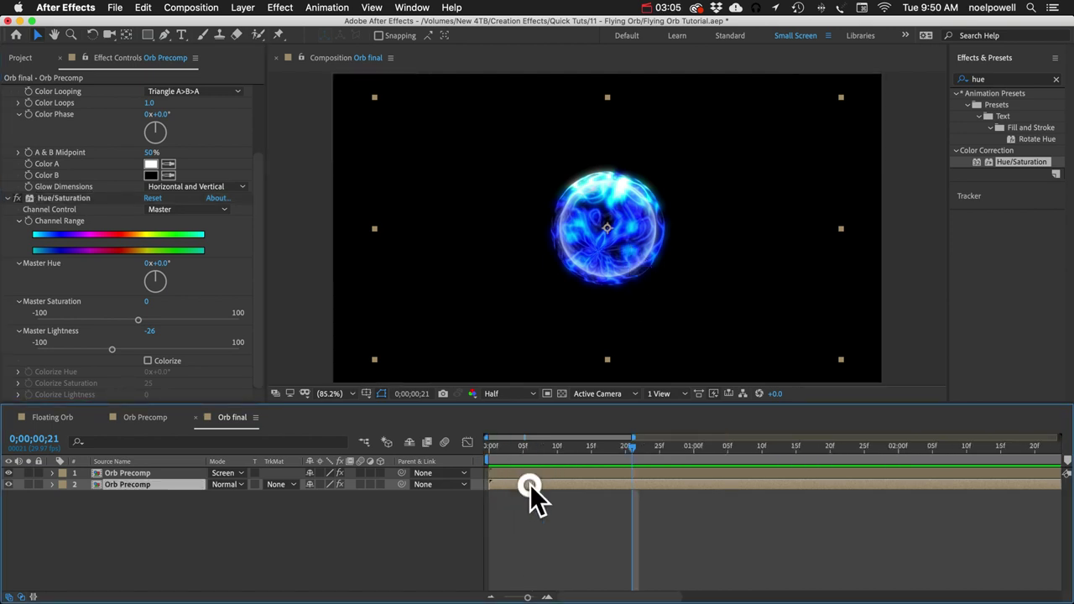
drag(530, 484, 503, 485)
click(353, 525)
key(space)
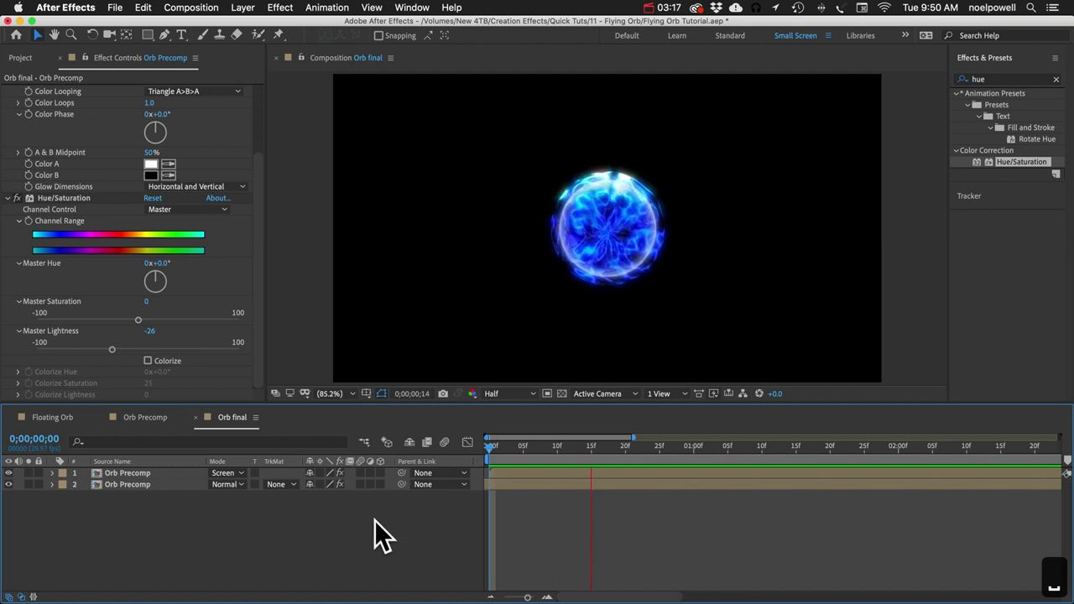
key(space)
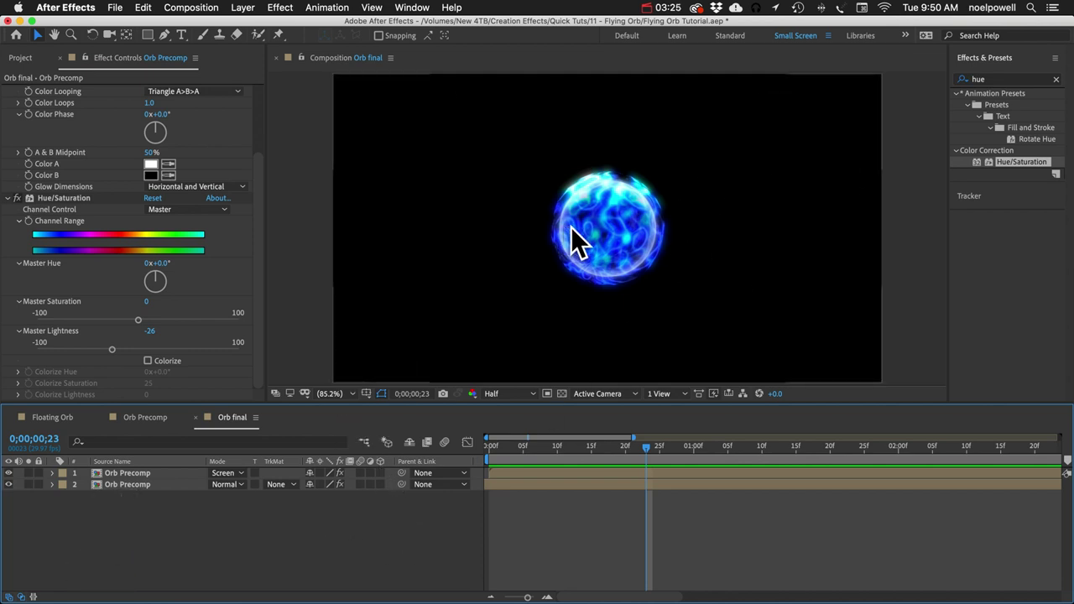
Step: Apply the CC Light Rays effect to the upper Orb Precomp layer
click(998, 81)
text(cc ligh)
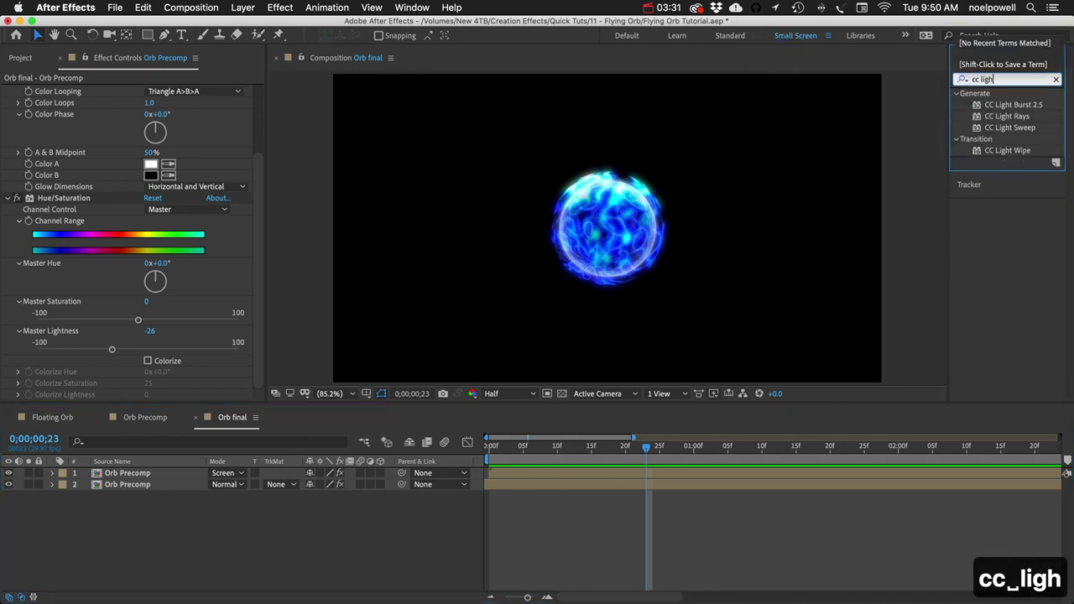
click(1008, 116)
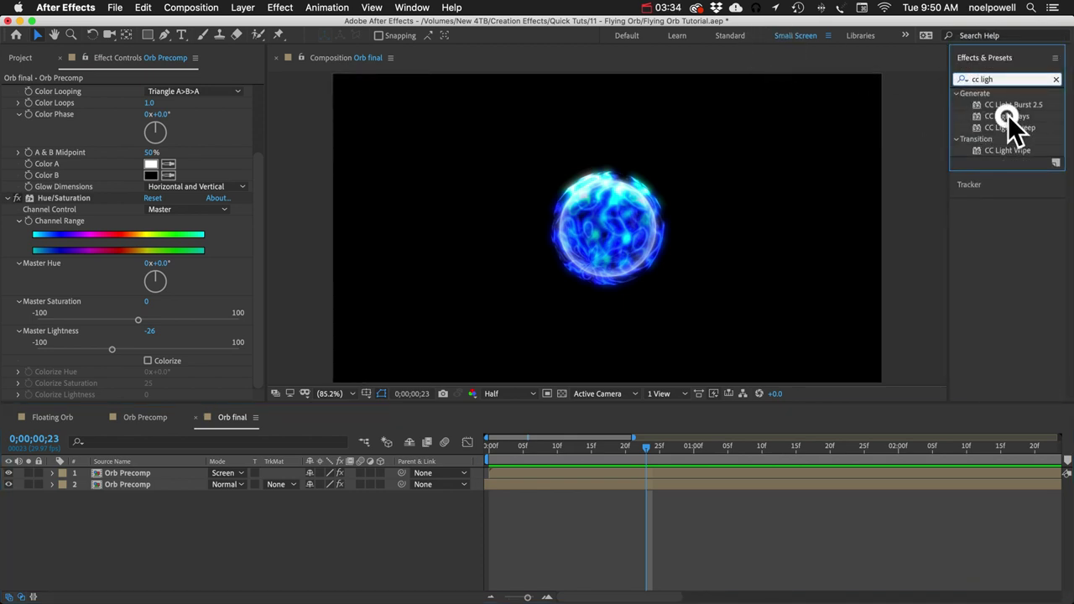
drag(1005, 118, 124, 475)
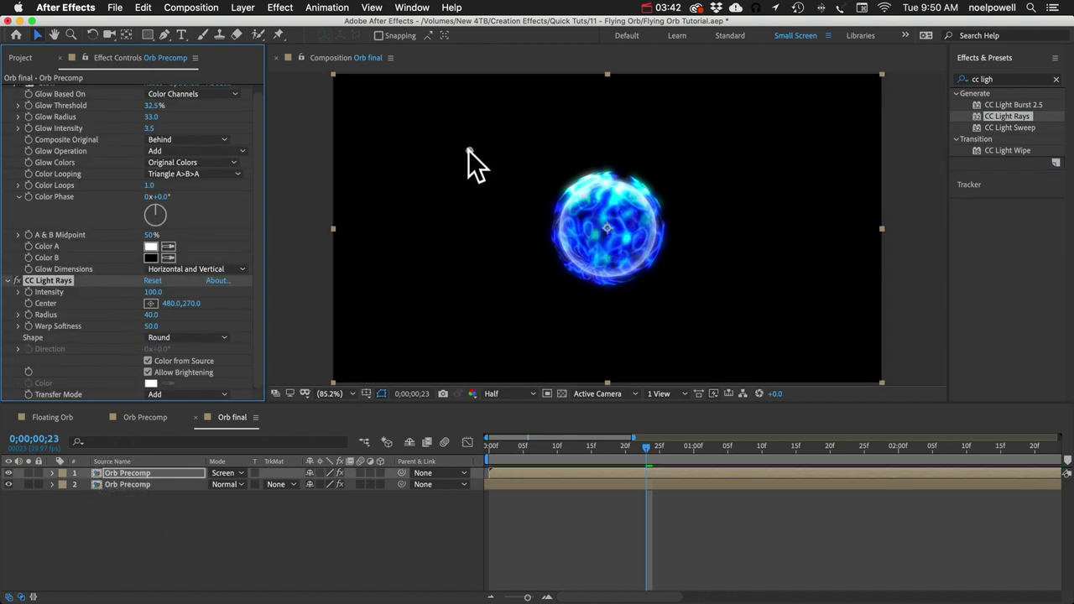
Step: Center the light rays on the orb at 959, 540 with an intensity of 766 and a radius of 11
drag(468, 150, 607, 232)
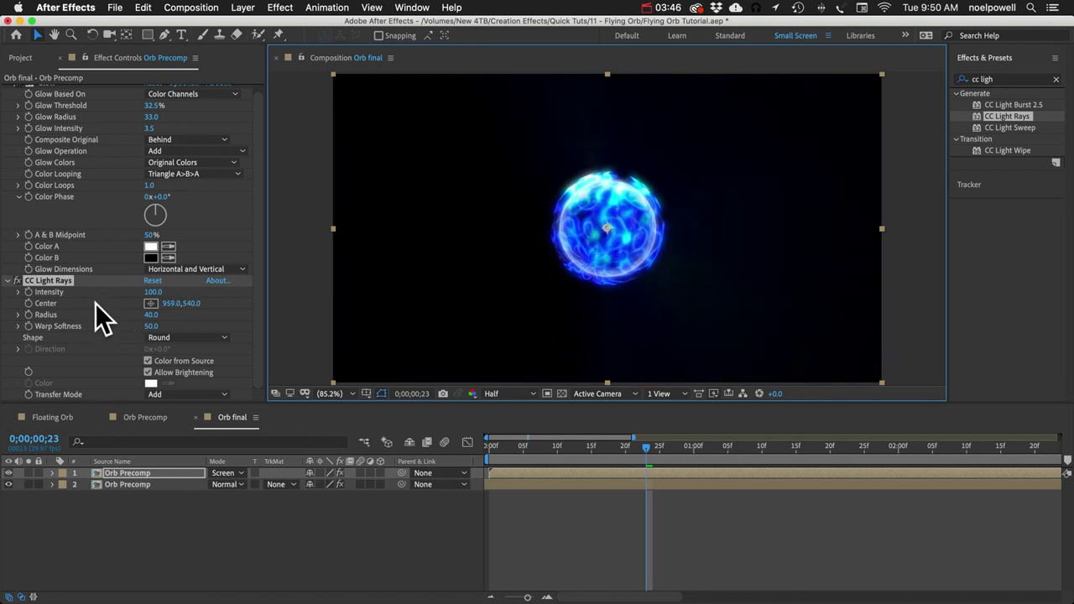
drag(156, 295, 562, 257)
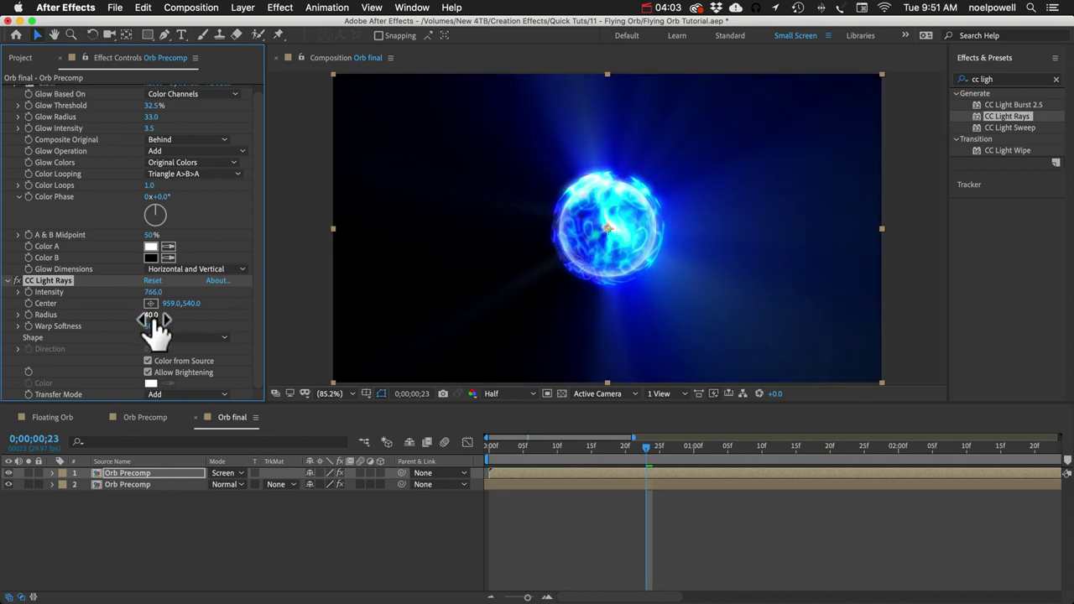
drag(149, 315, 134, 322)
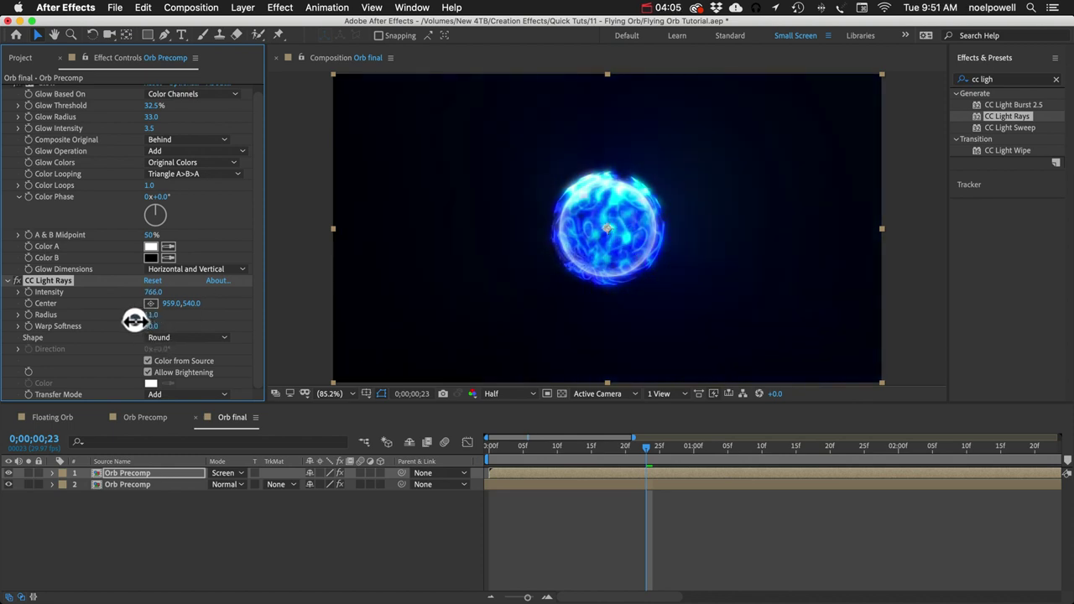
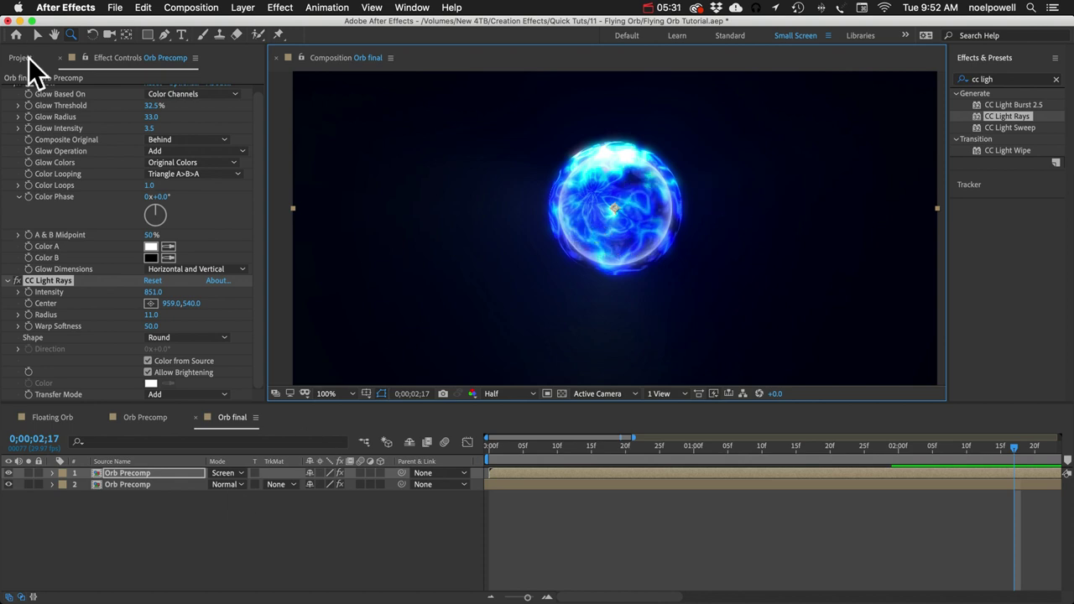
Step: Add the Foggy Road.mp4 footage to the Orb final composition above both Orb Precomp layers
click(27, 57)
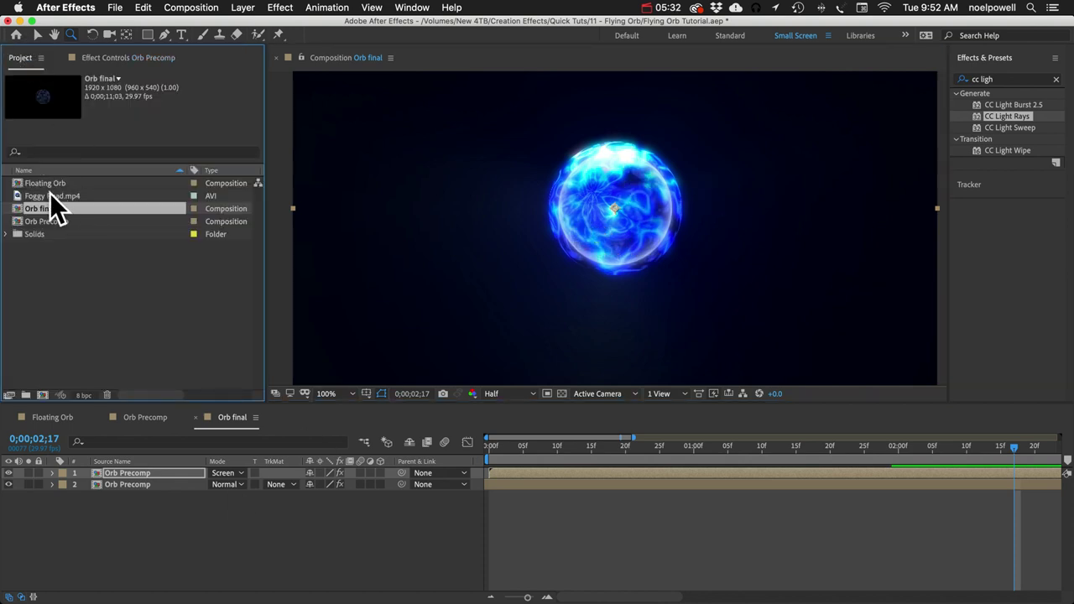
drag(54, 197, 147, 472)
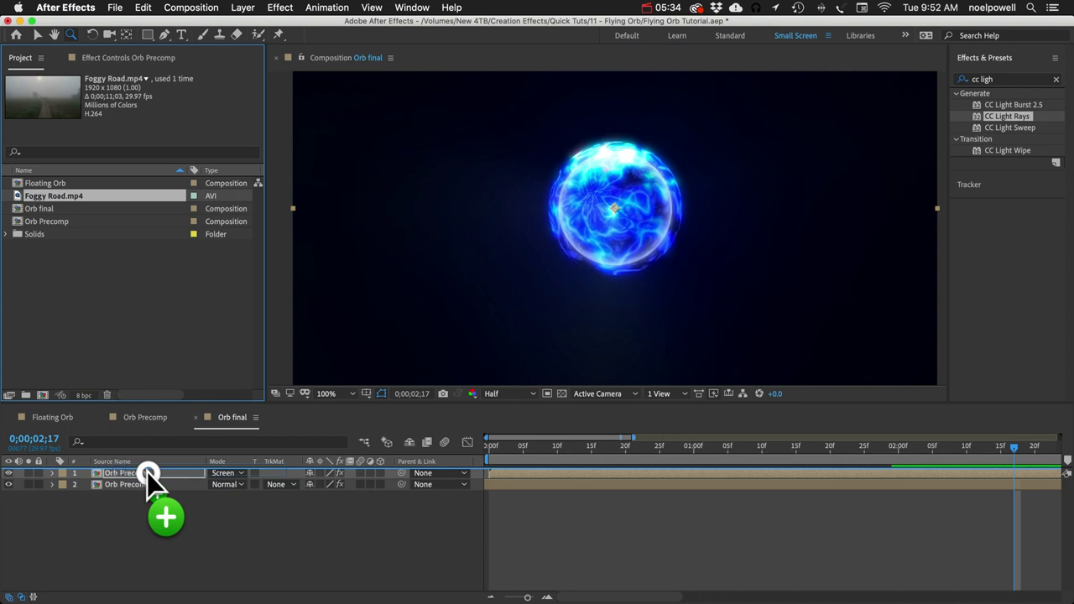
drag(147, 472, 147, 473)
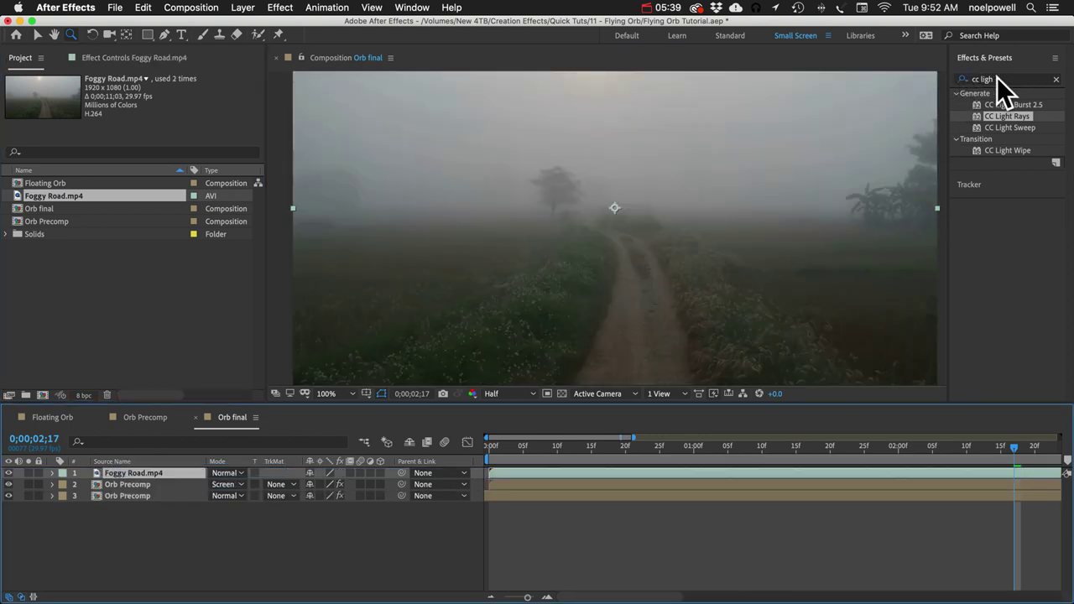
Step: Apply the CC Sphere effect to the Foggy Road.mp4 layer
click(947, 77)
text(sphere)
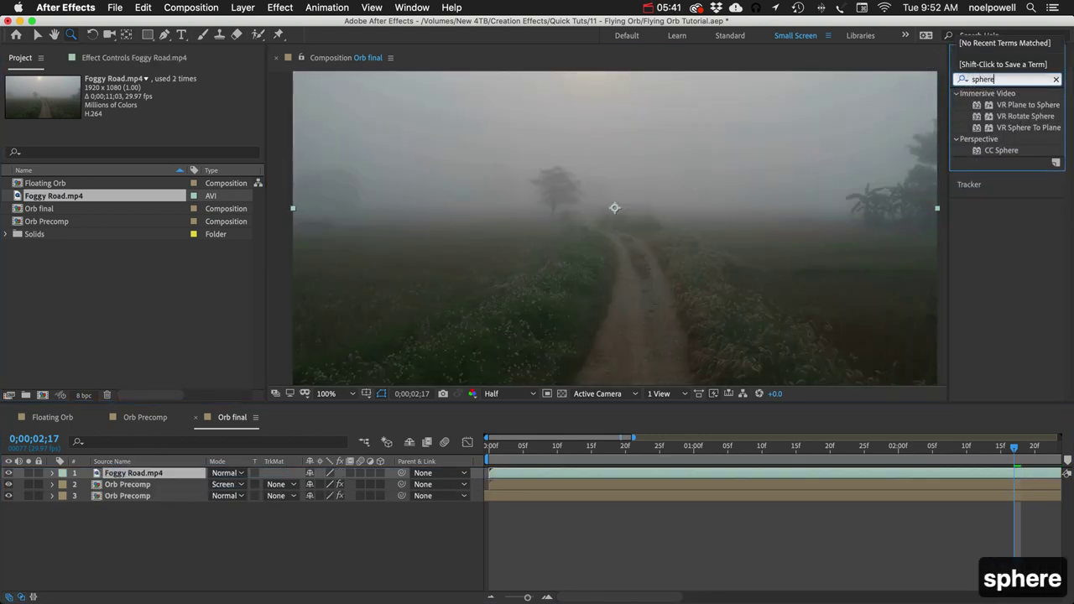
double_click(1011, 151)
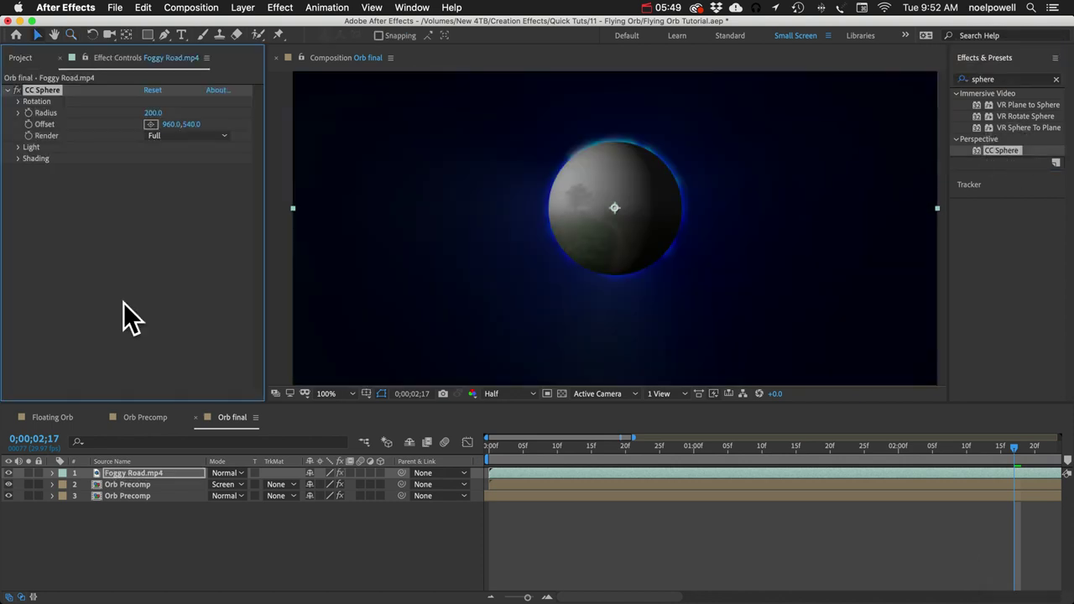
Step: Find the Spherize effect and add it to the Foggy Road.mp4 layer below CC Sphere
click(1011, 77)
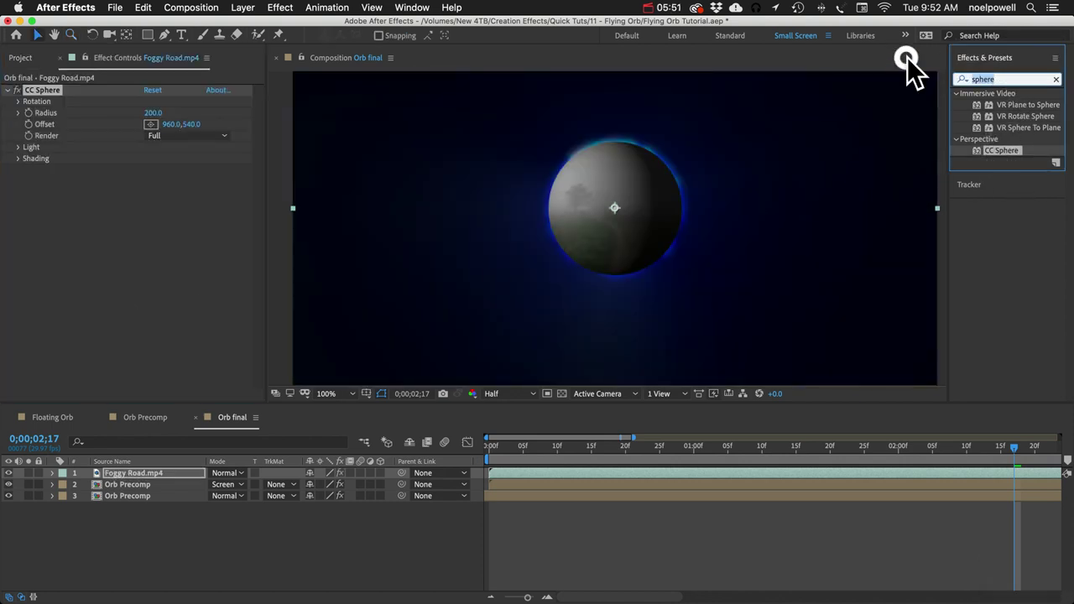
text(spoh)
key(BackSpace)
key(BackSpace)
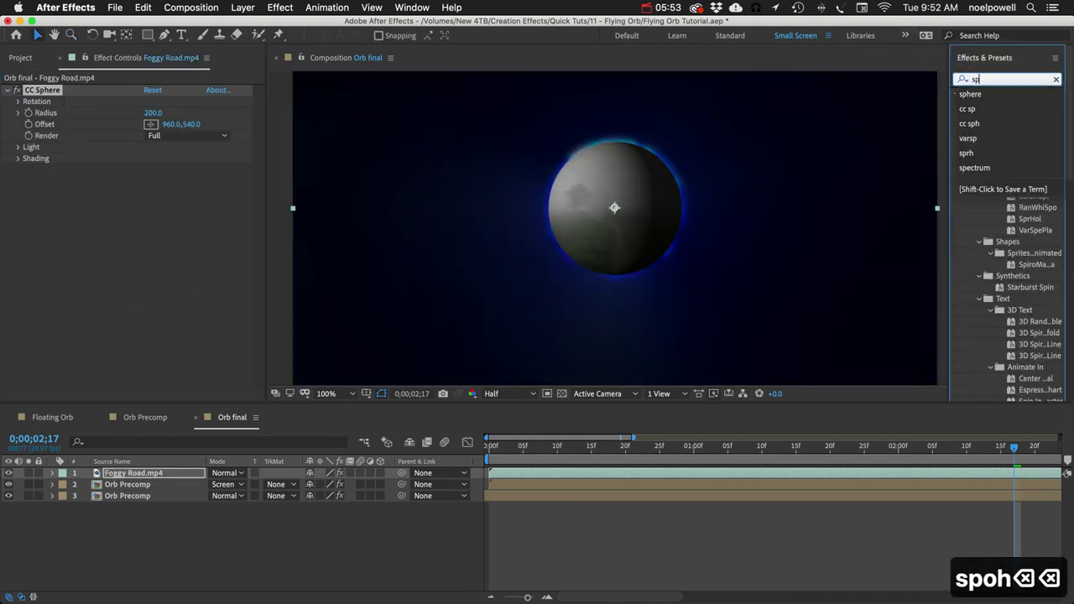
text(heri)
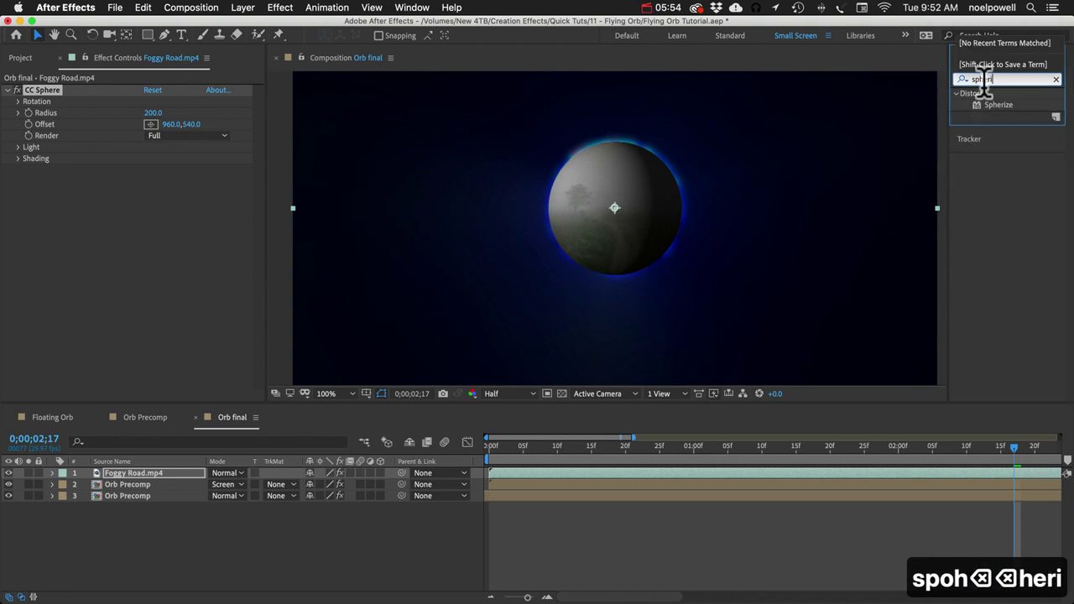
drag(999, 105, 644, 238)
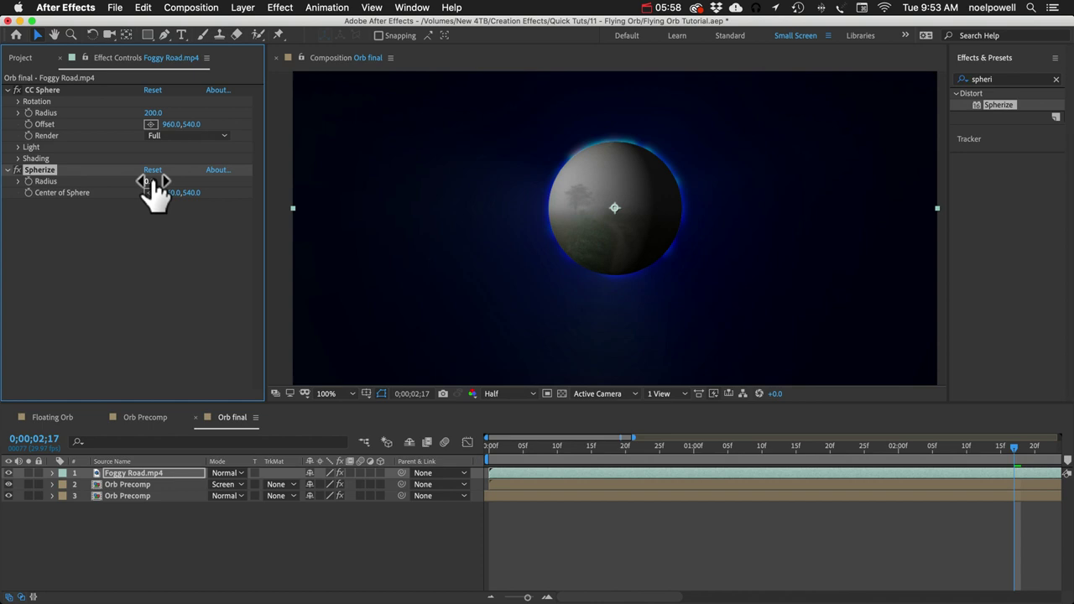
Step: Set the Spherize radius to 200 and compare the footage with the effect off and on
drag(153, 182, 184, 174)
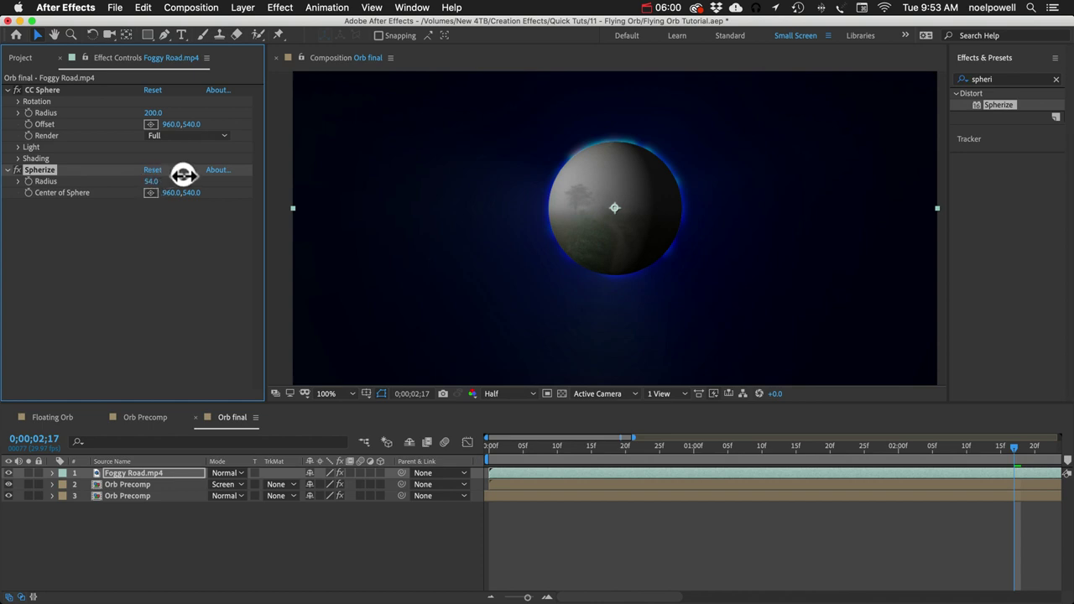
click(152, 182)
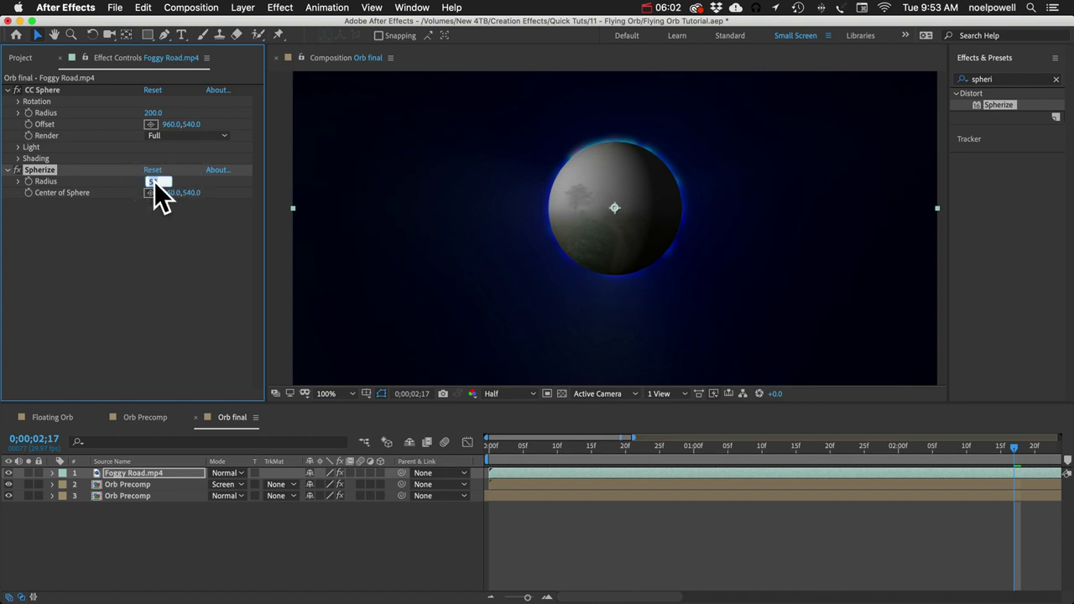
text(200)
key(Return)
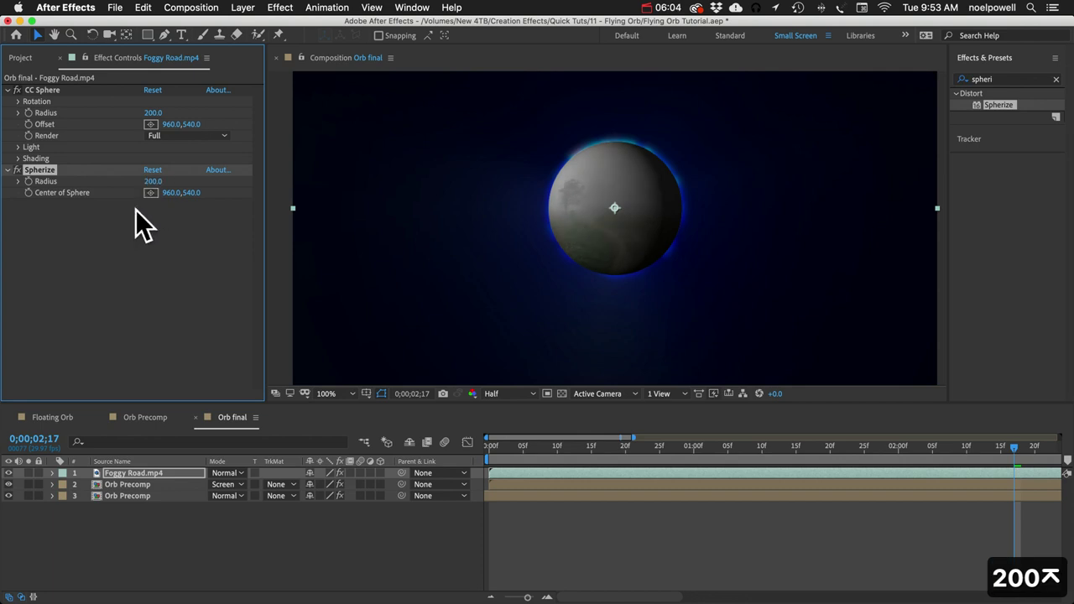
click(18, 172)
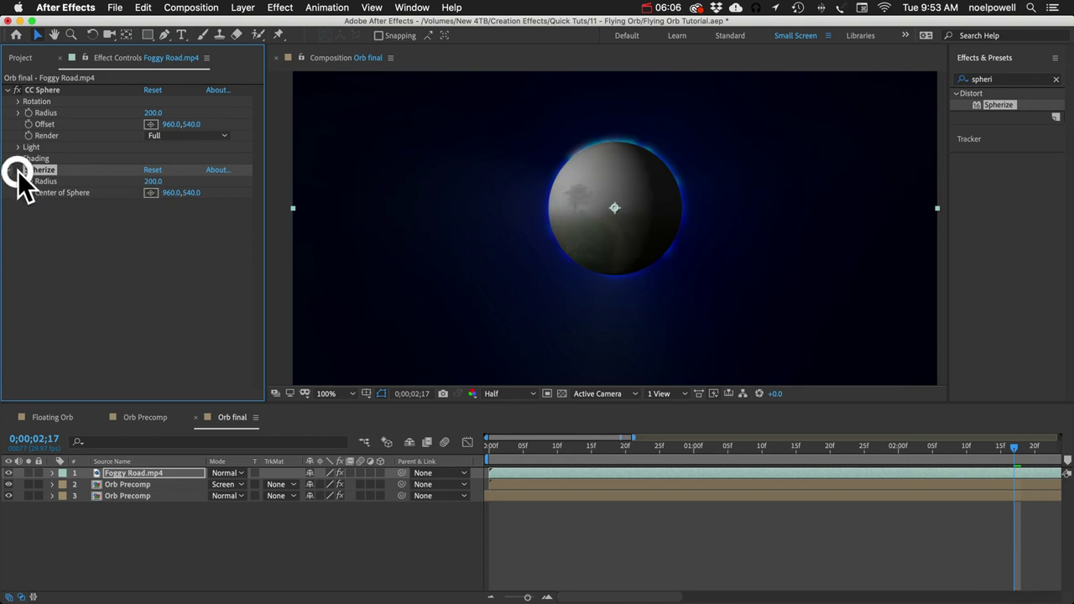
click(17, 171)
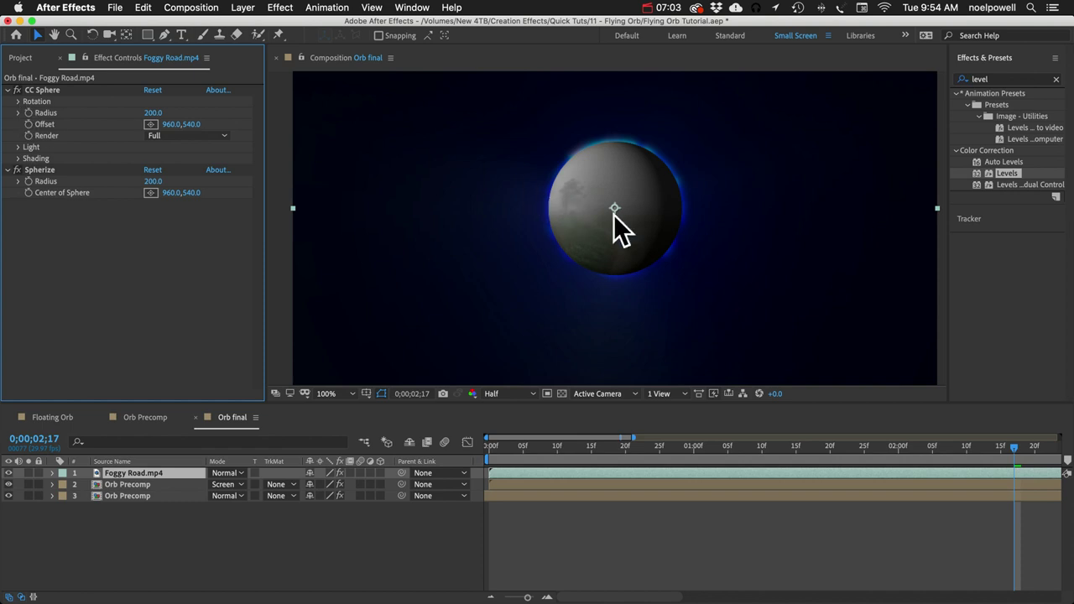
Step: Set the CC Sphere light direction to 0° and its light height to 35
click(18, 147)
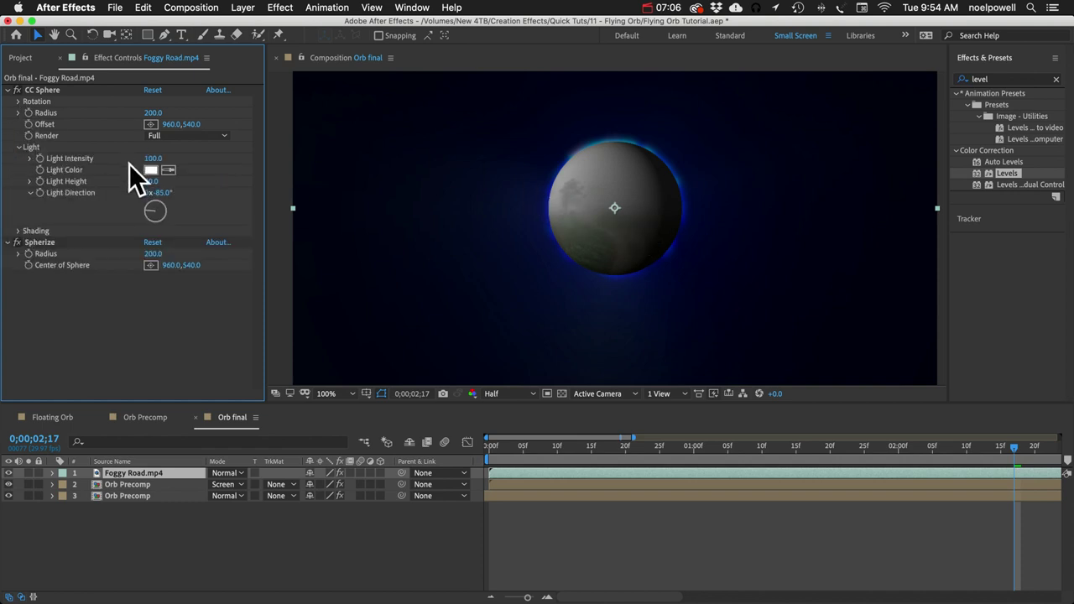
click(166, 193)
text(0)
key(Return)
mouse_move(149, 185)
mouse_down()
mouse_move(139, 175)
mouse_move(156, 178)
mouse_move(149, 186)
mouse_up()
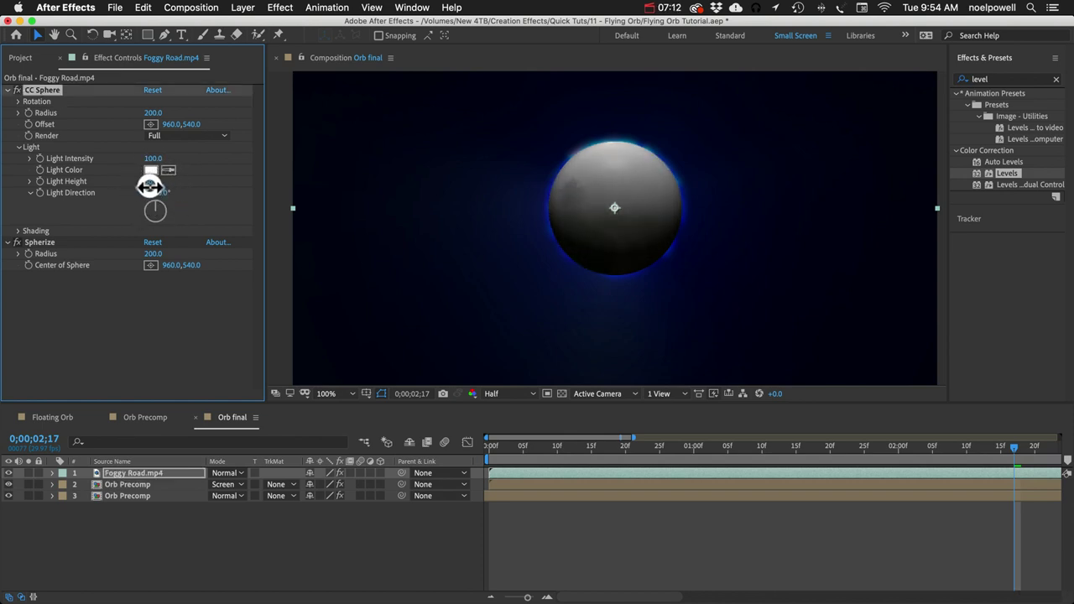
Step: Raise the CC Sphere ambient shading to about 61 and collapse the effect's settings
click(18, 230)
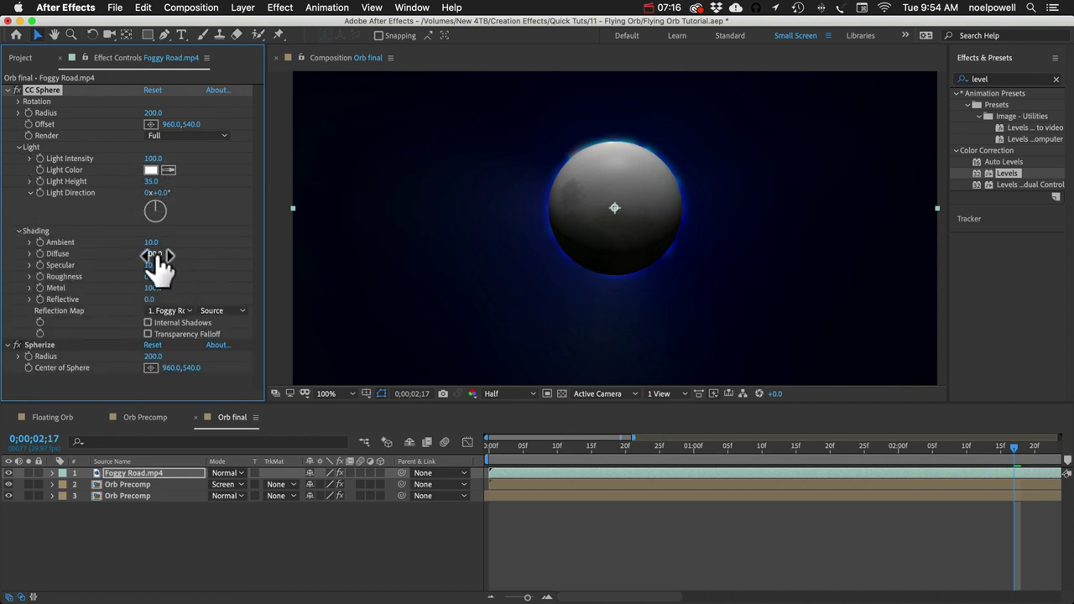
drag(155, 243, 181, 246)
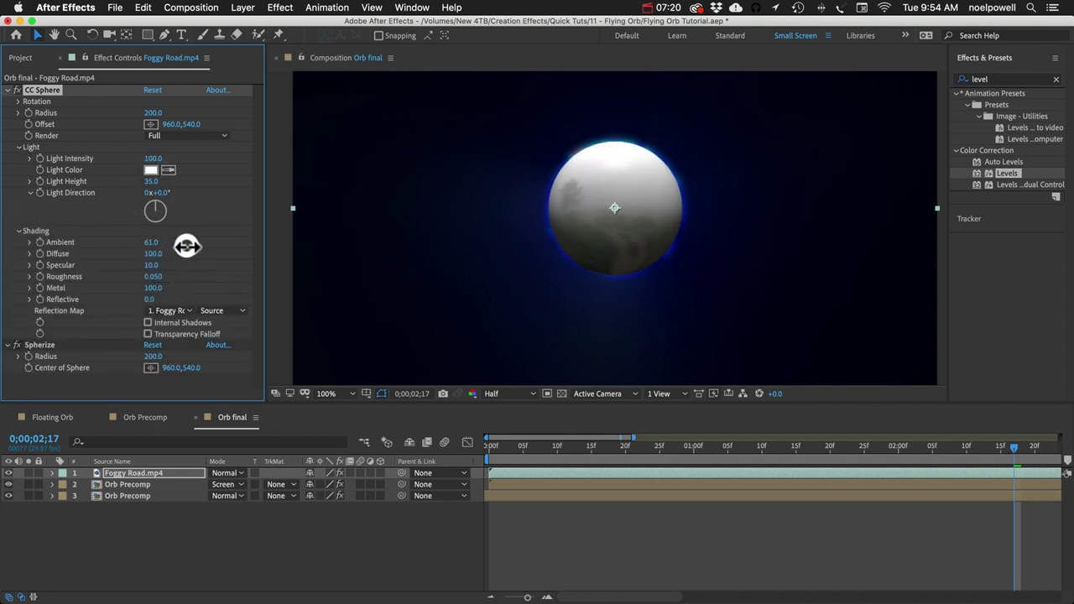
click(17, 90)
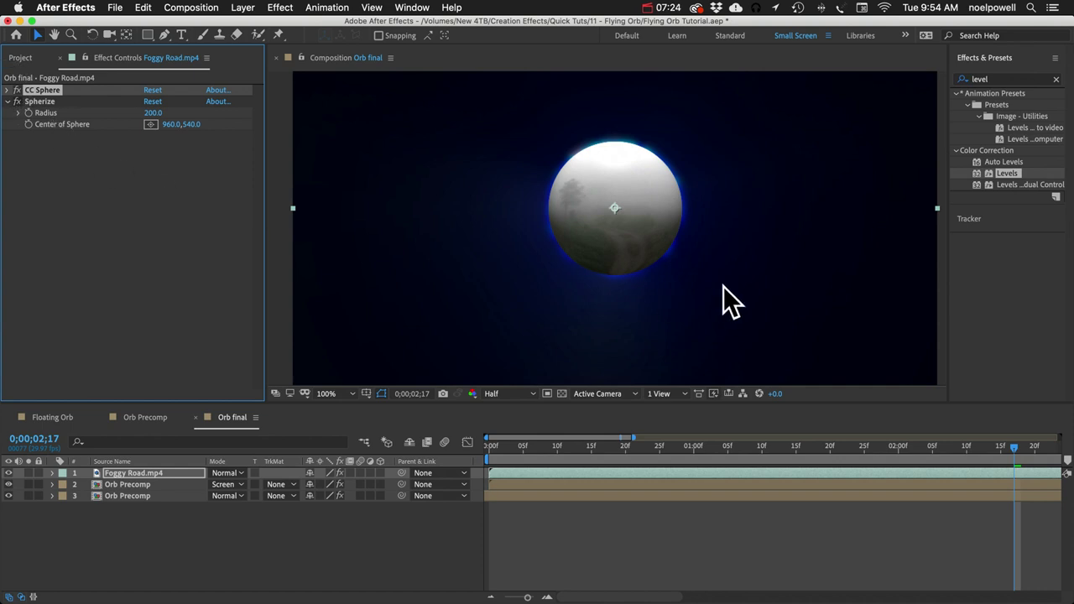
Step: Collapse the Spherize settings, then set the Foggy Road.mp4 layer's blending mode to Screen and its opacity to 56%
click(62, 197)
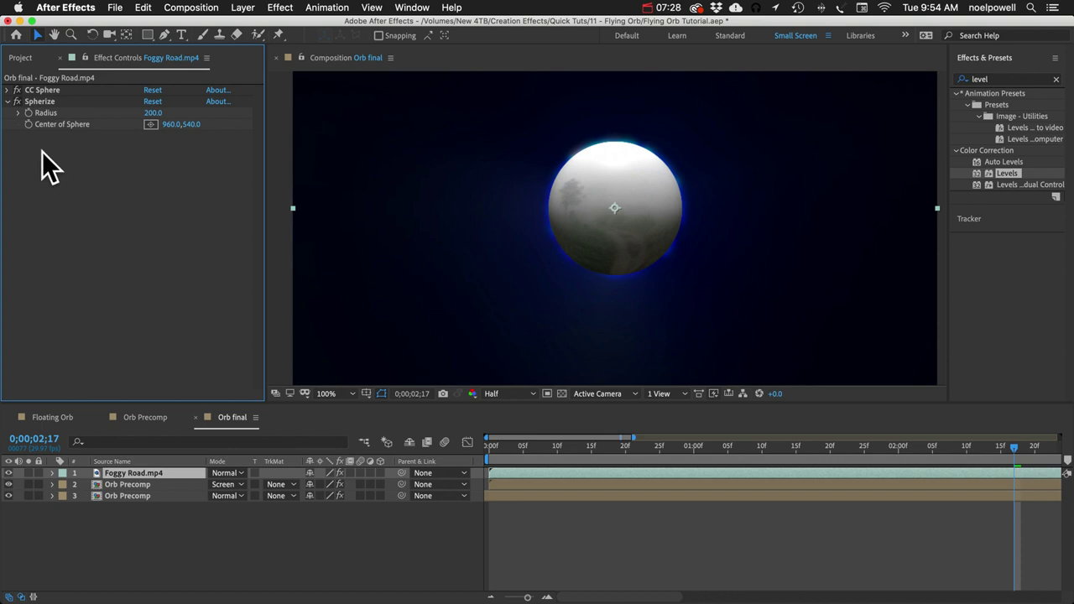
click(36, 102)
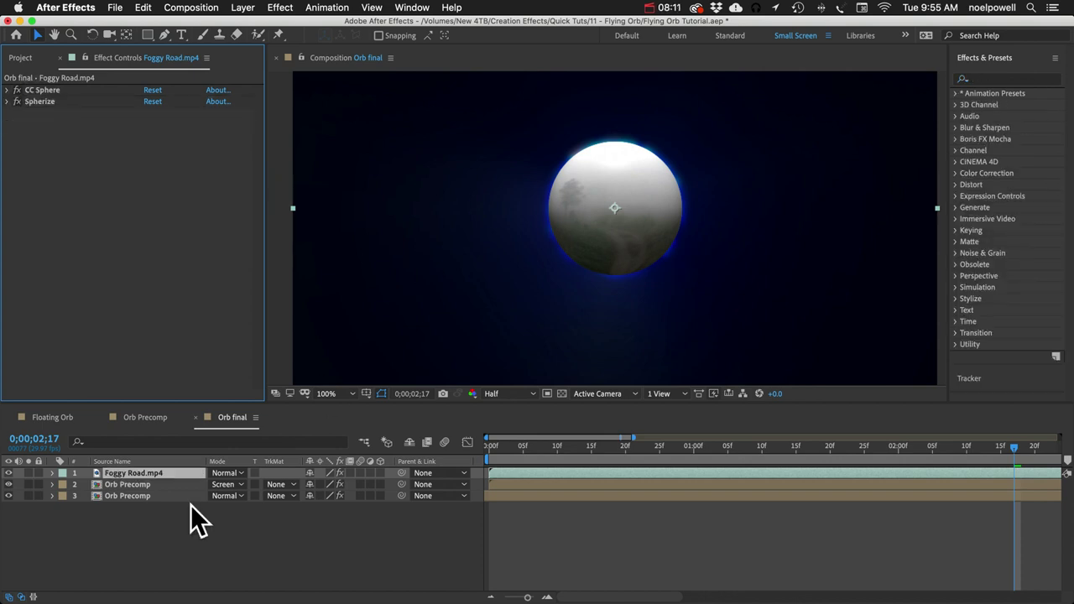
click(238, 473)
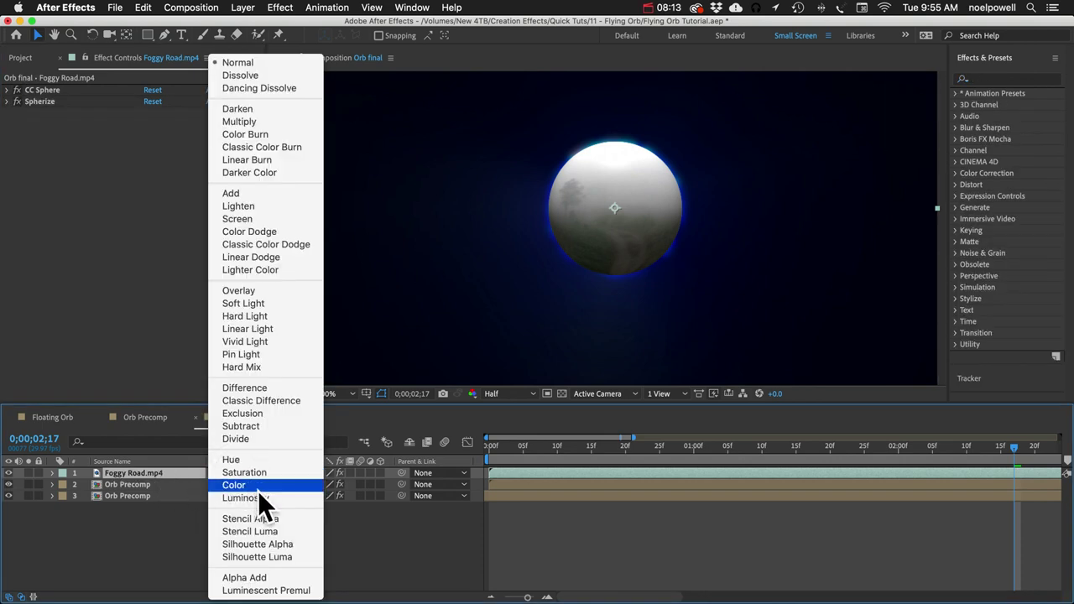
click(243, 217)
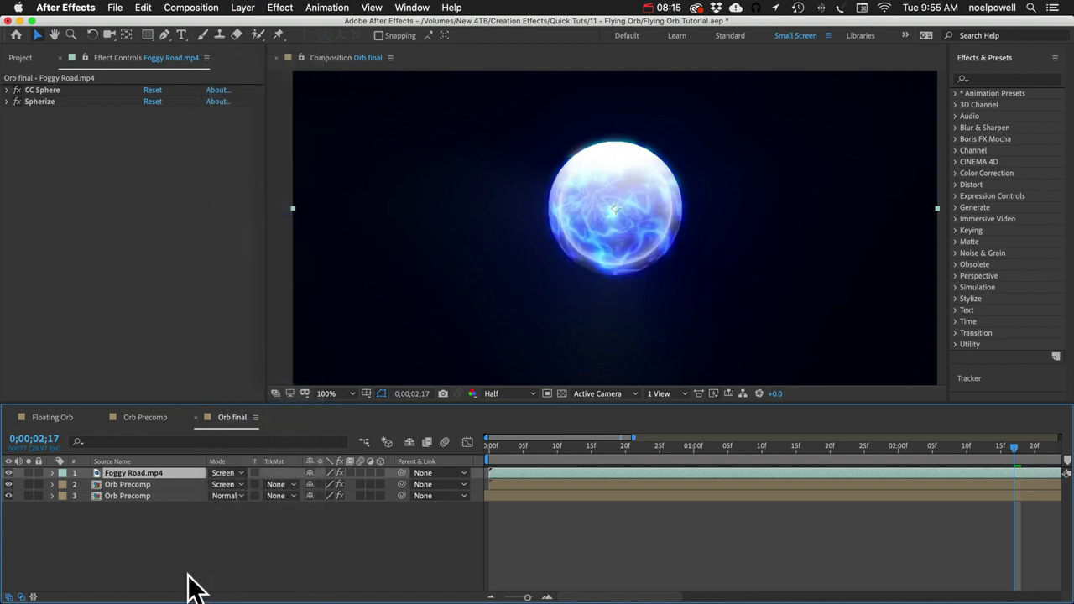
key(t)
mouse_move(312, 485)
mouse_down()
mouse_move(210, 492)
mouse_move(328, 496)
mouse_move(307, 496)
mouse_up()
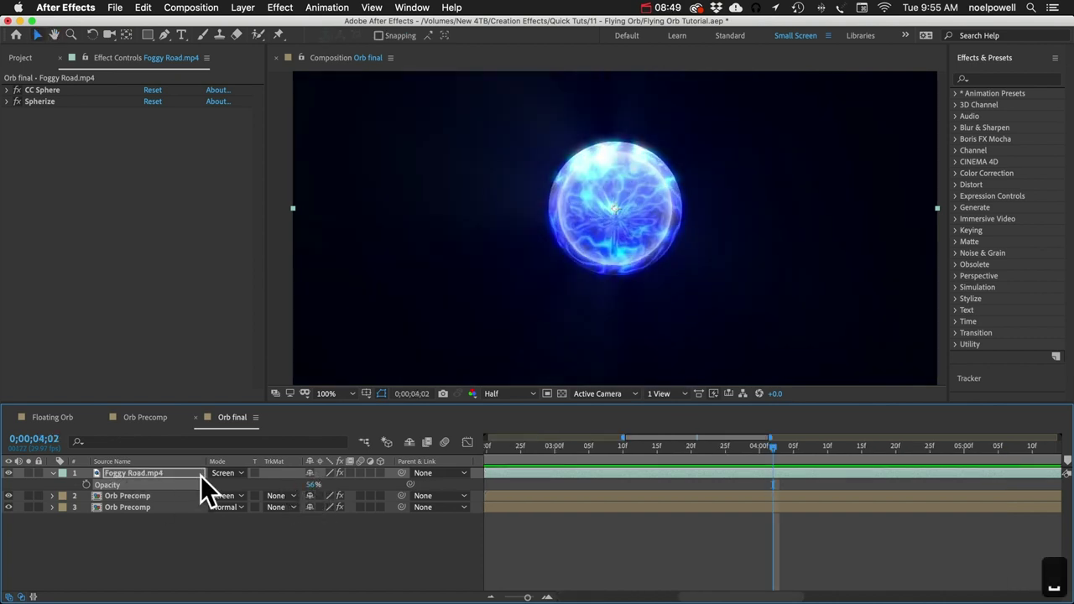
Step: Set the Foggy Road.mp4 layer's blending mode to Normal and preview the orb
click(220, 473)
click(229, 63)
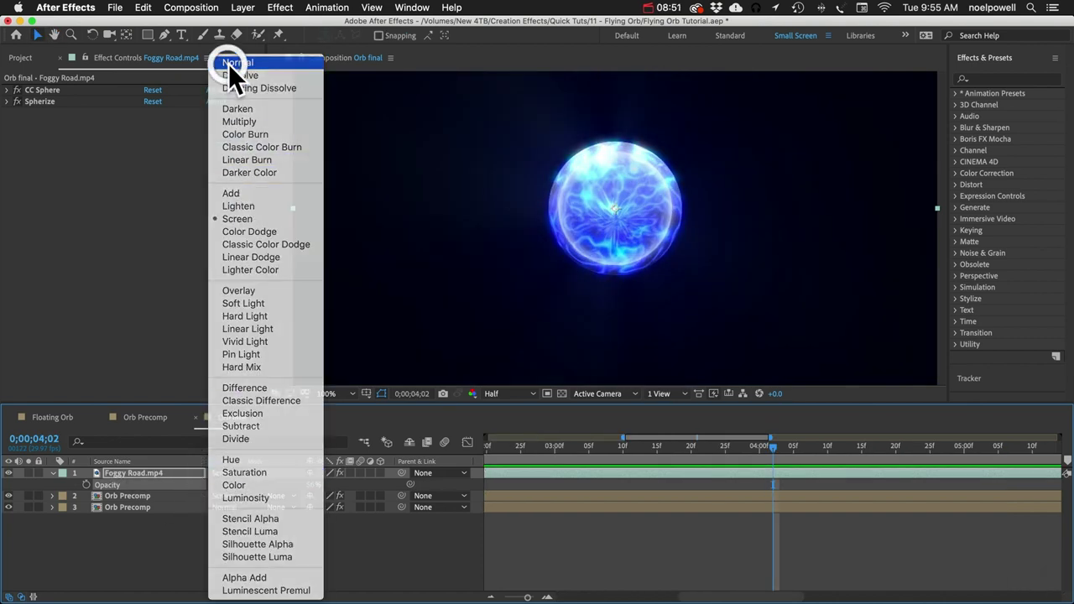
key(space)
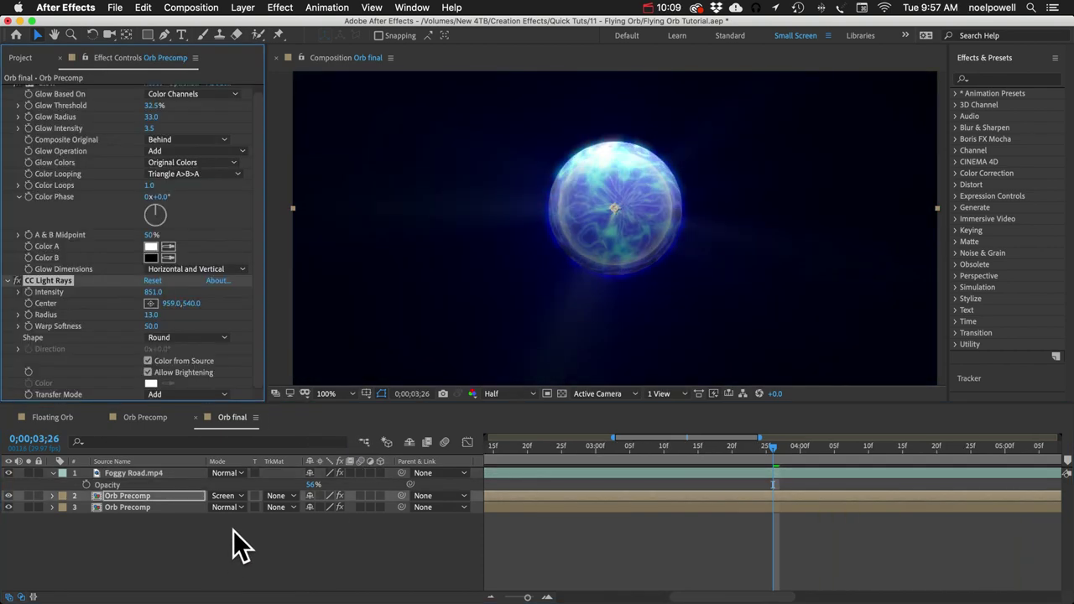
Step: Close the Orb final and Orb Precomp timelines so that only the Floating Orb composition stays open
click(233, 531)
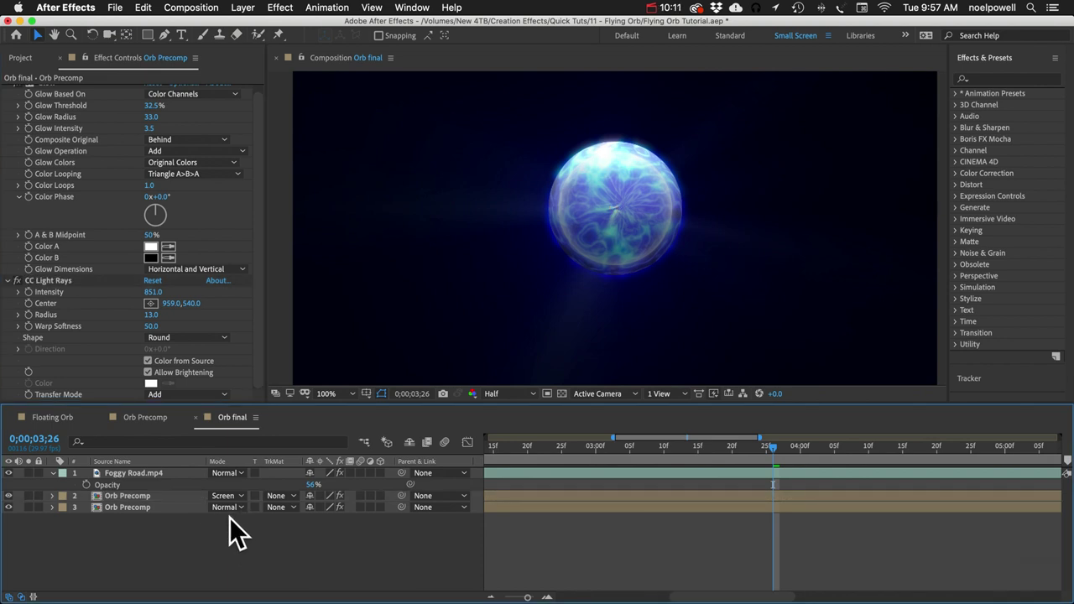
key(super+w)
key(super+w)
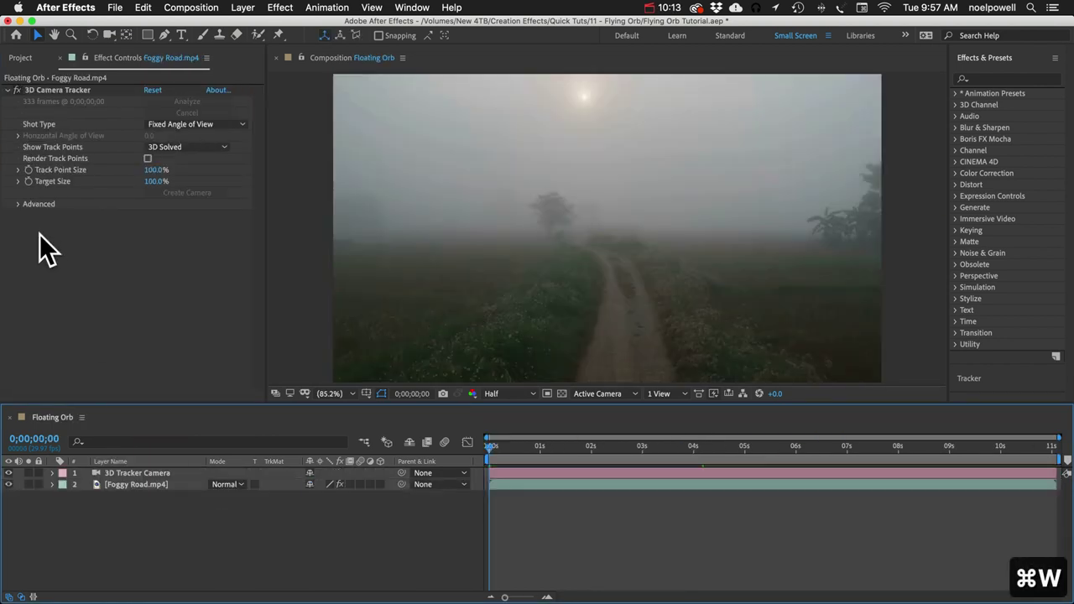
Step: Add the Orb final composition to Floating Orb between the 3D Tracker Camera and Foggy Road.mp4 layers
click(20, 57)
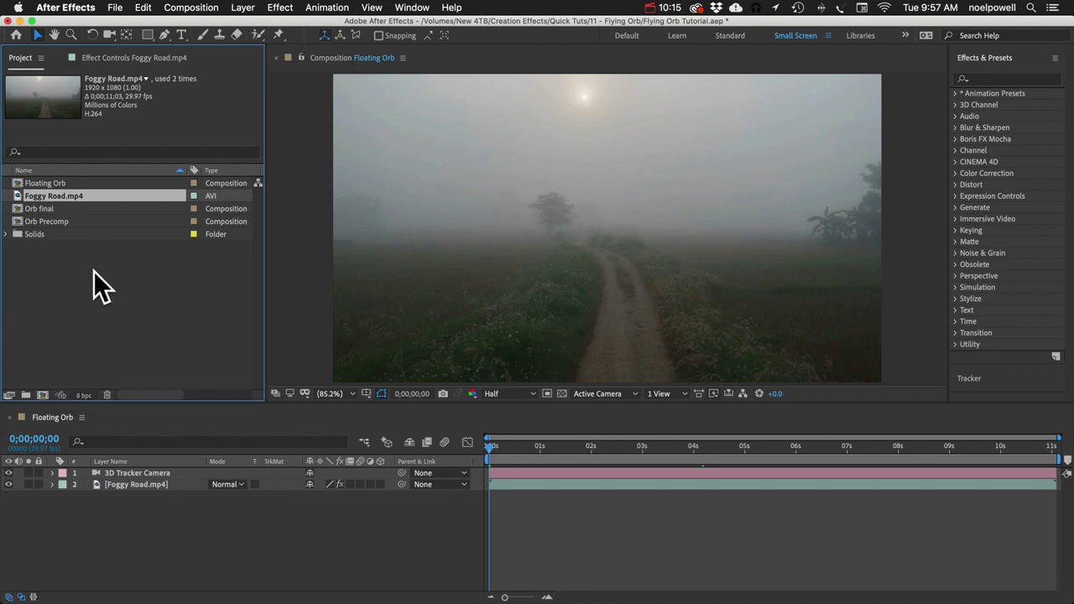
click(145, 546)
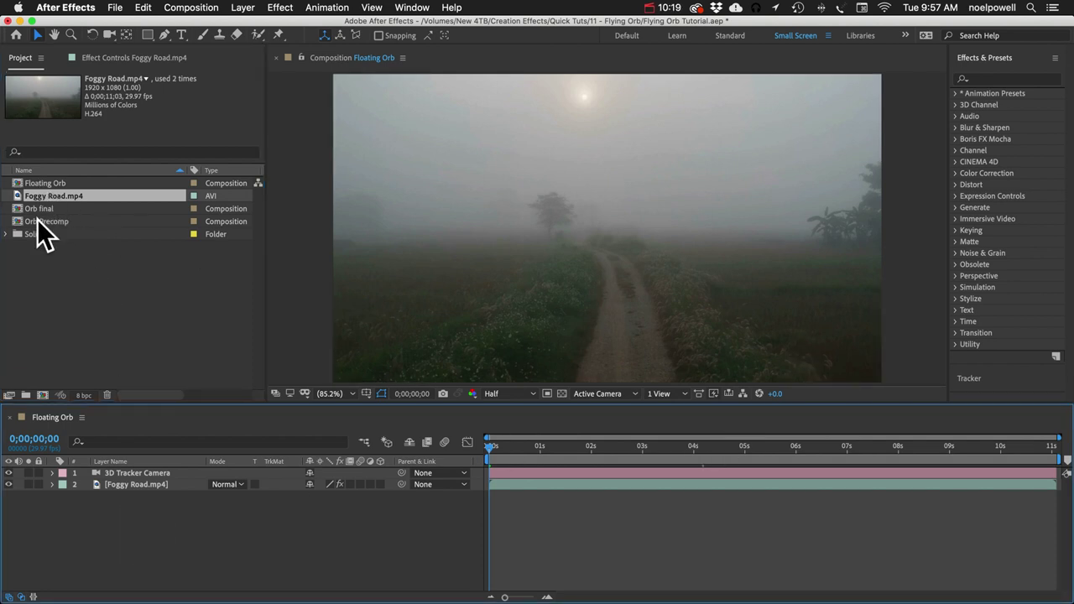
drag(37, 209, 153, 480)
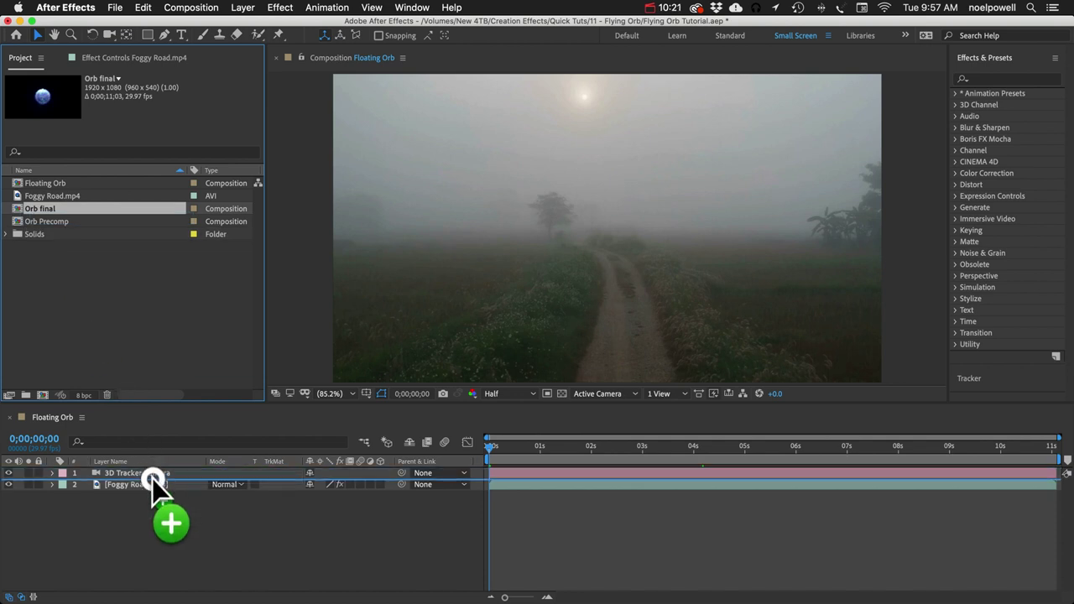
drag(153, 480, 154, 482)
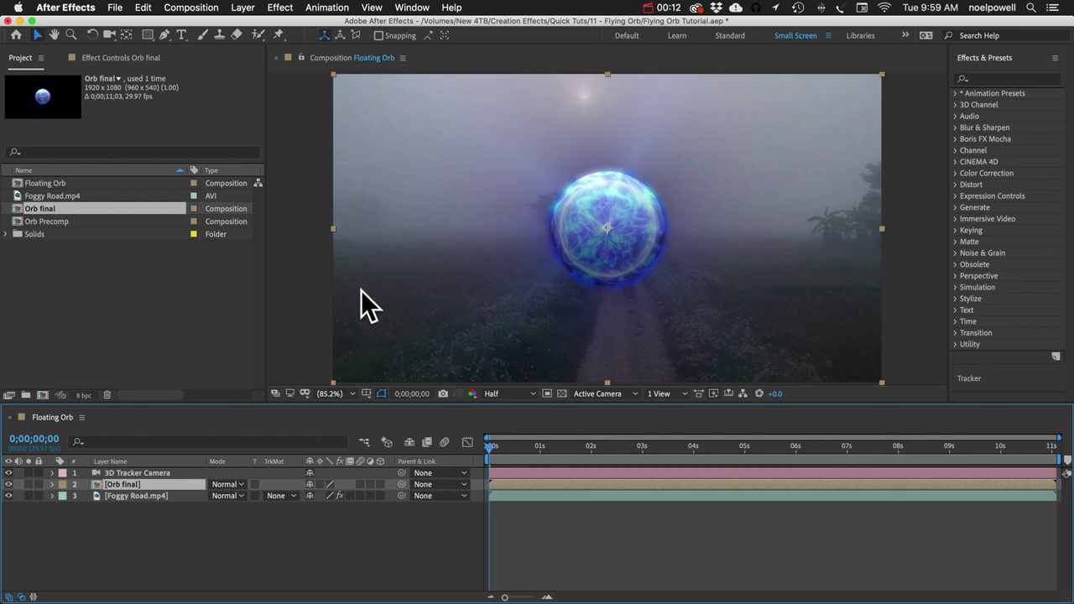
Step: Add a full-frame elliptical mask to the Orb final layer and set its feather to 400 pixels
drag(148, 35, 181, 61)
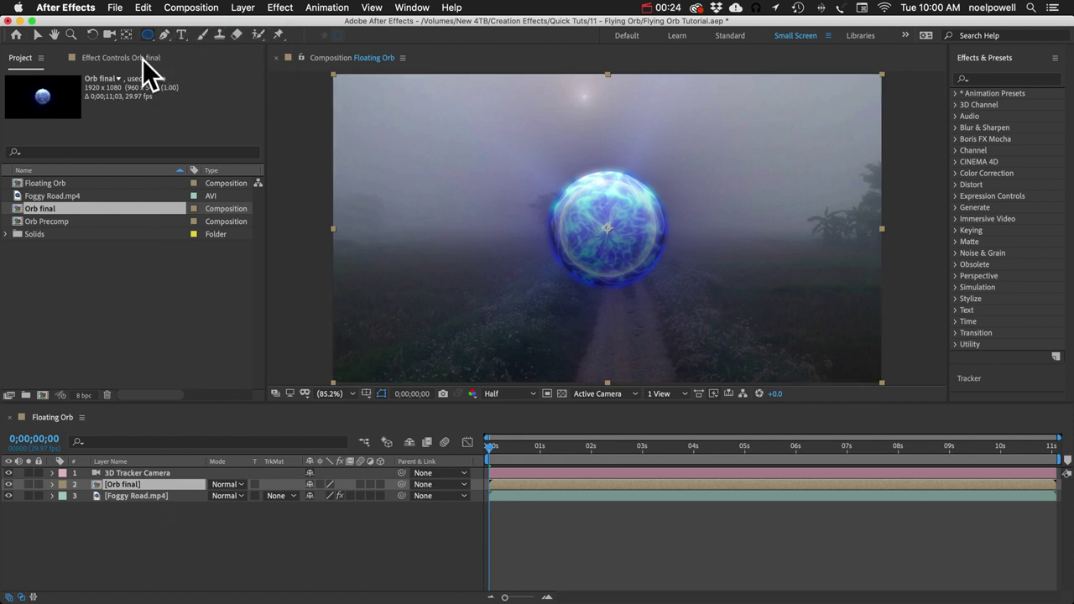
double_click(143, 36)
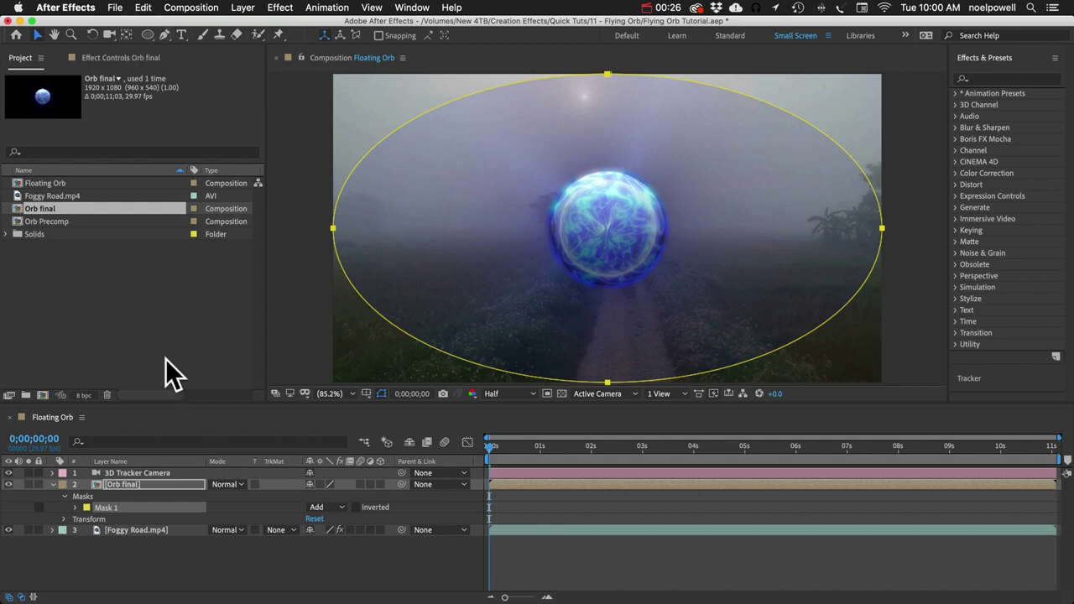
key(f)
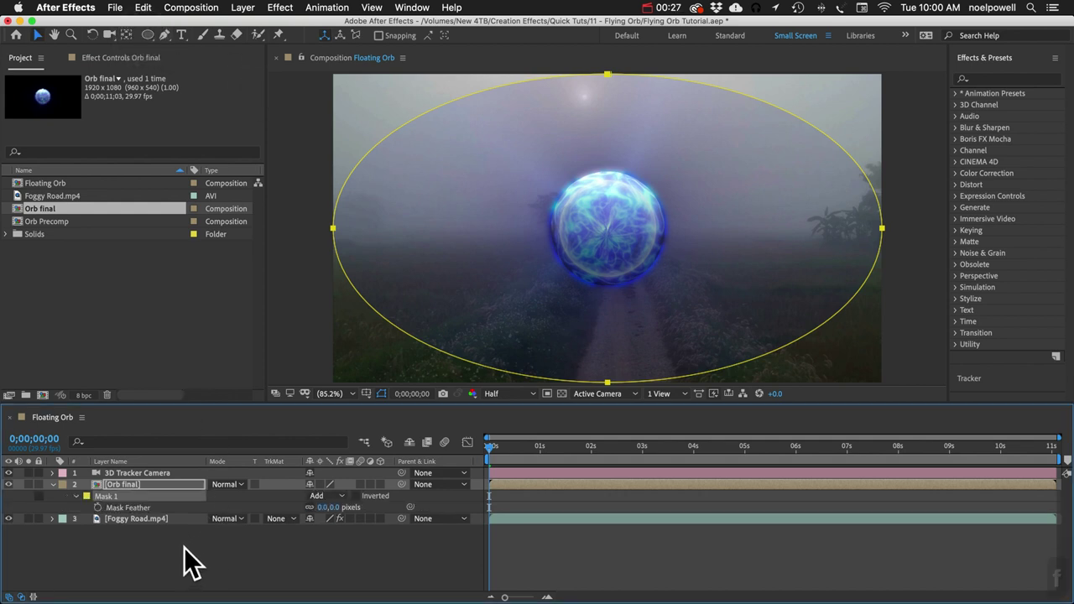
click(334, 507)
text(400)
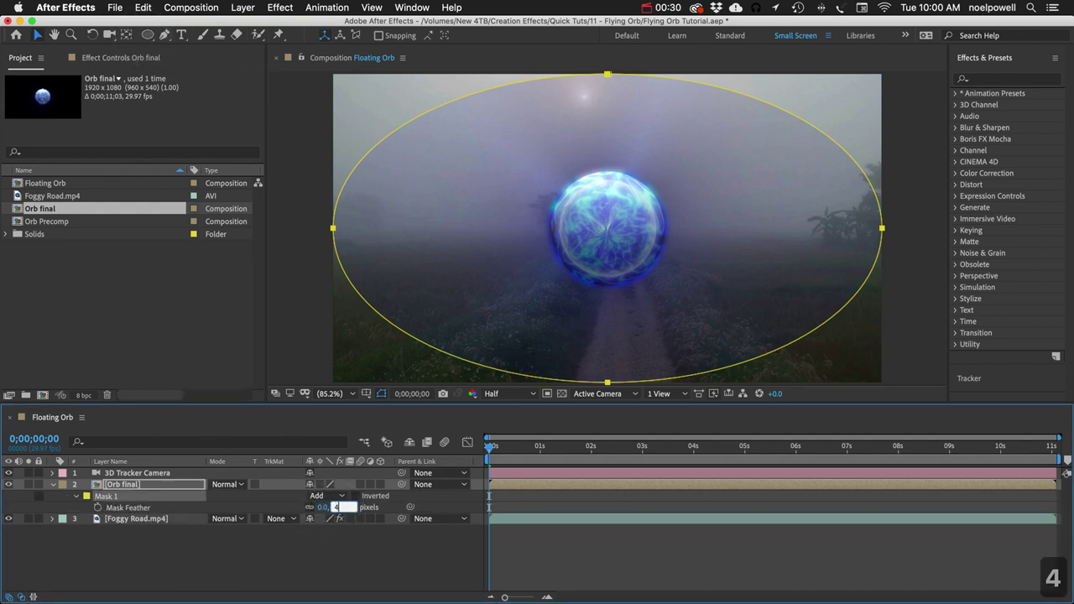
key(Return)
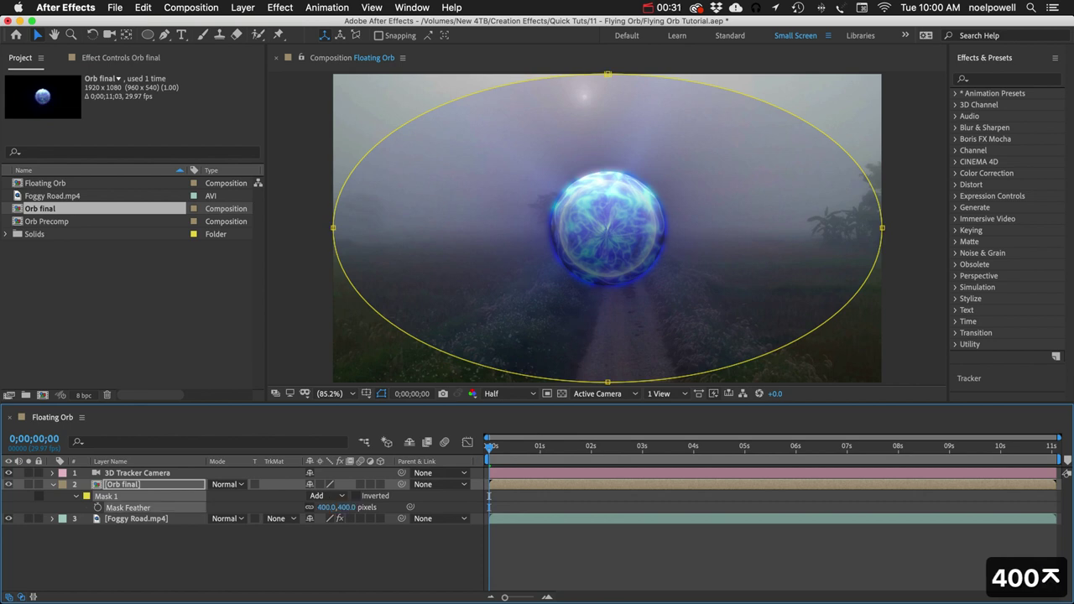
Step: Set the expansion of the Orb final layer's mask to -200 pixels
click(75, 496)
click(76, 496)
drag(311, 542, 171, 543)
click(357, 512)
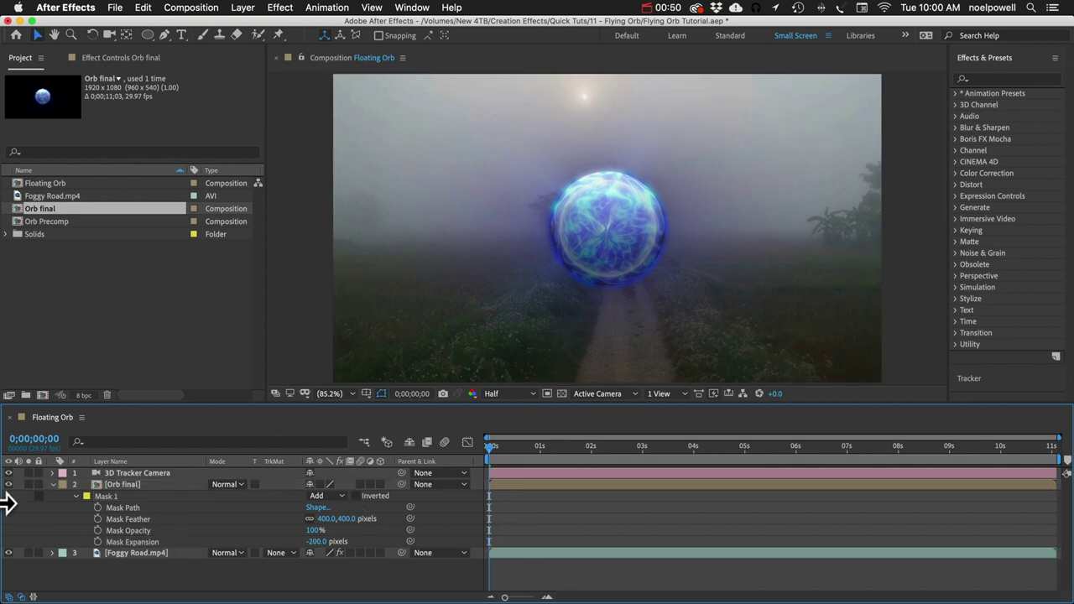
Step: Show the Orb final layer's position property and turn it into a 3D layer
click(118, 486)
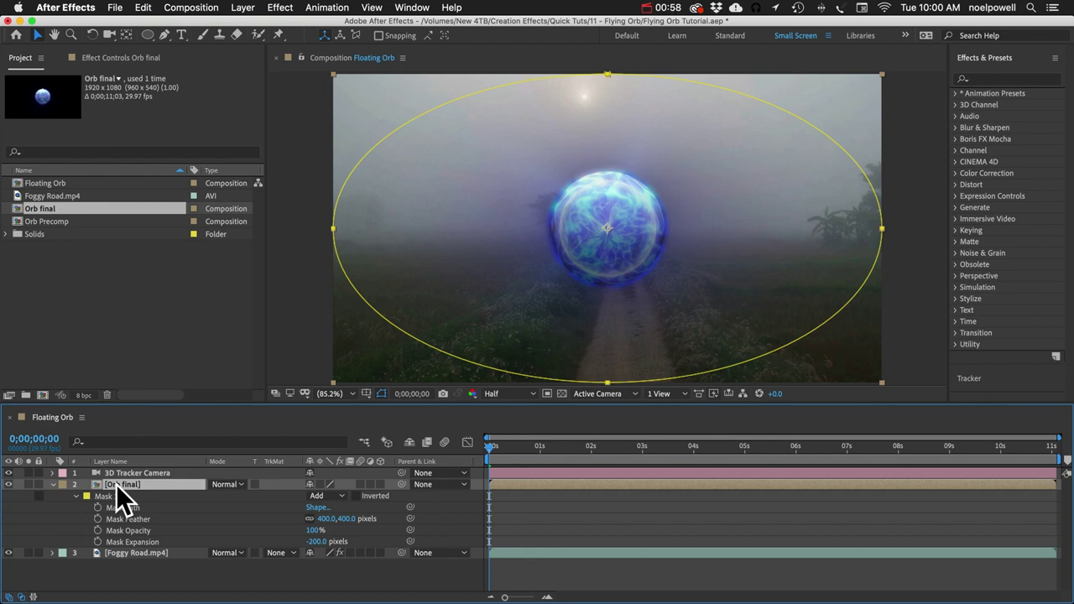
key(p)
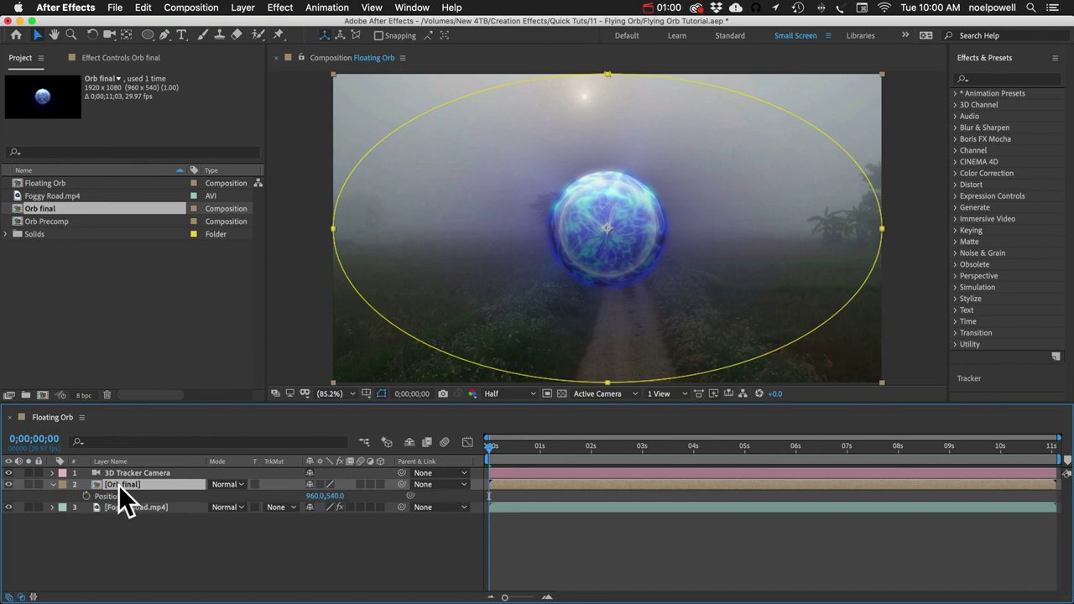
click(380, 485)
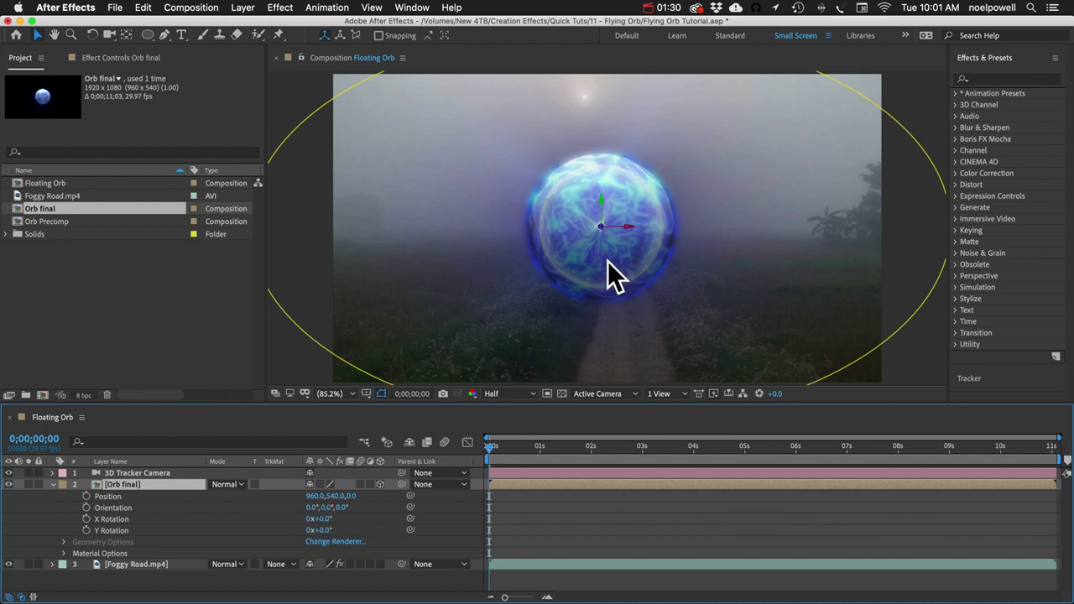
Step: Push the orb far into the distance by setting its Z position to 60000
drag(351, 496, 1059, 532)
drag(363, 508, 1067, 499)
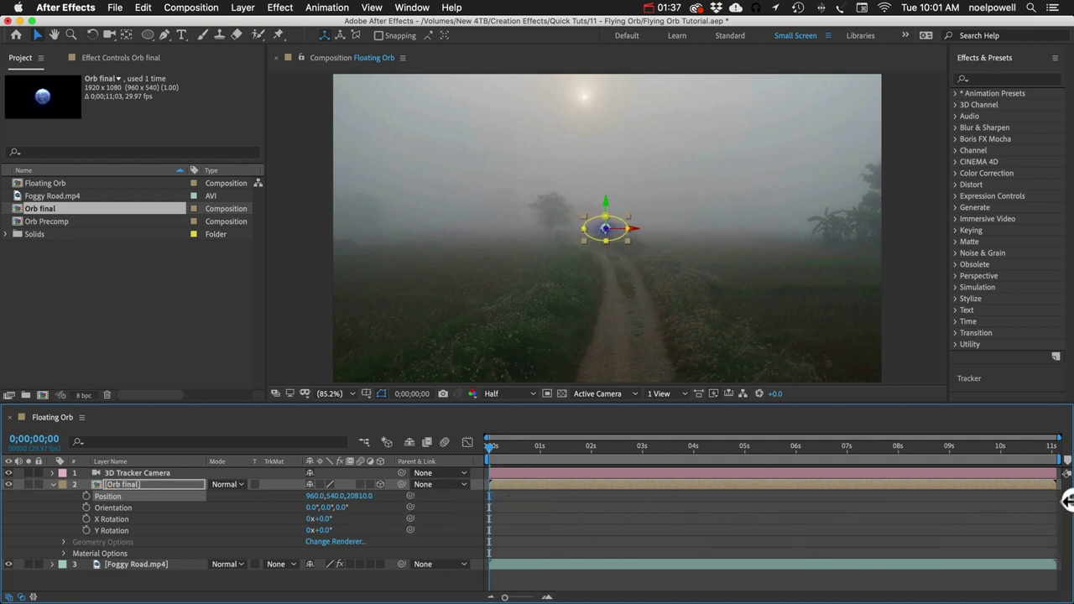
click(361, 497)
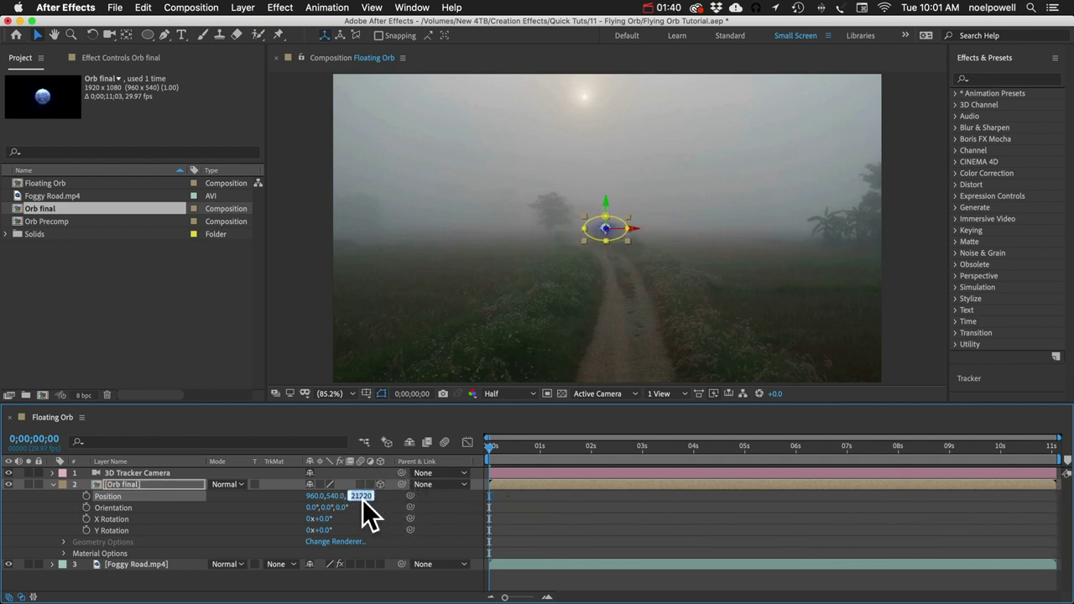
text(60000)
key(Return)
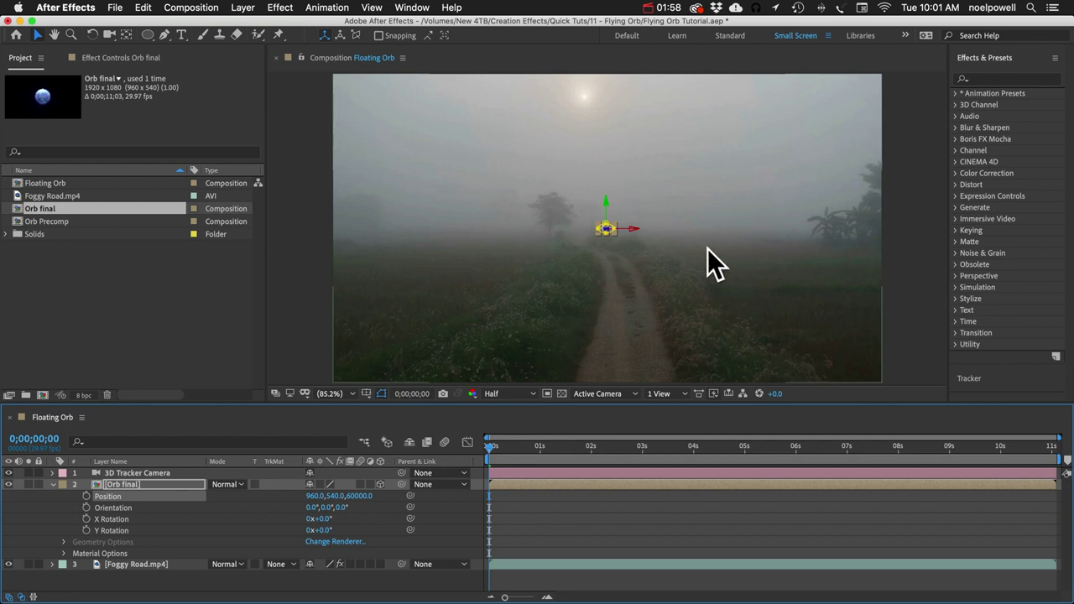
Step: Move the orb past the upper-right edge of the frame and start position keyframing at the first frame
drag(630, 229, 924, 139)
click(86, 496)
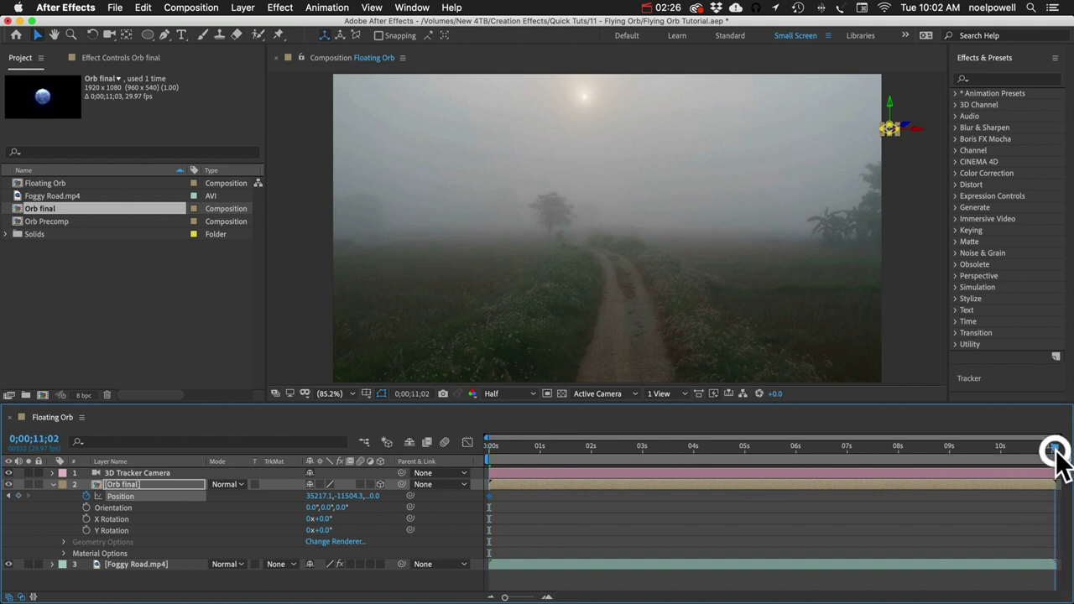
Step: At 0;00;11;02, zero the orb's position and adjust it to -290, 381, -5160, beyond the upper-left of the frame
click(1055, 447)
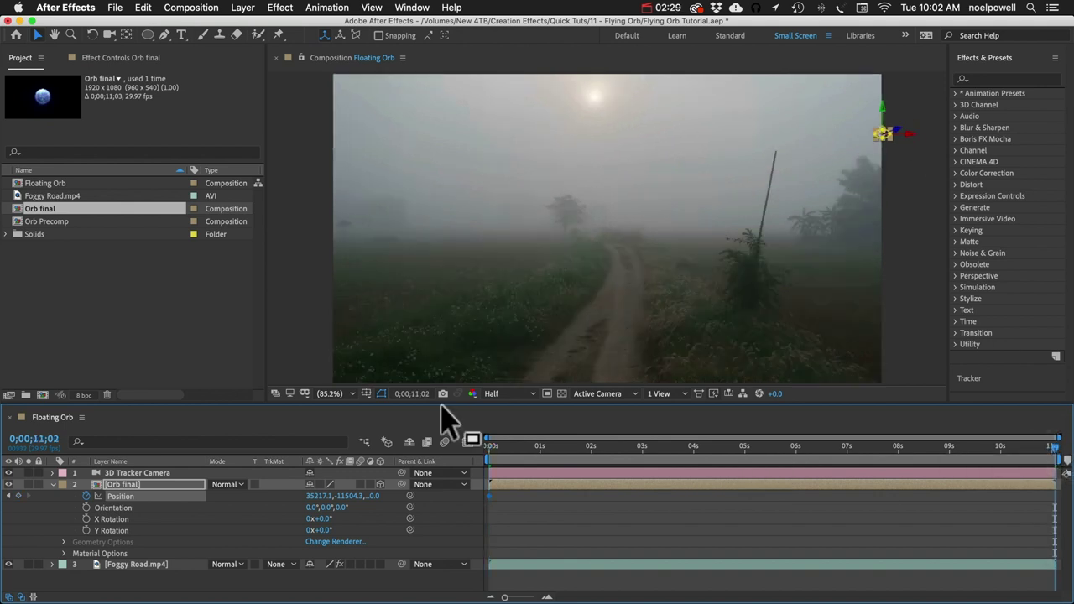
click(311, 496)
text(0)
key(Tab)
text(0)
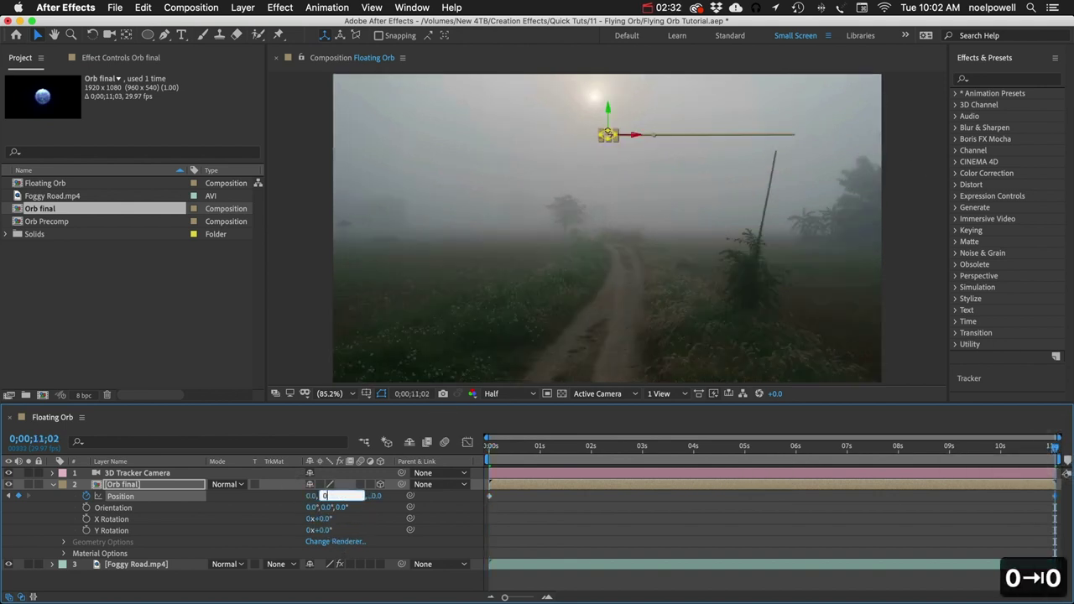
key(Tab)
text(0)
key(Return)
drag(340, 498, 226, 501)
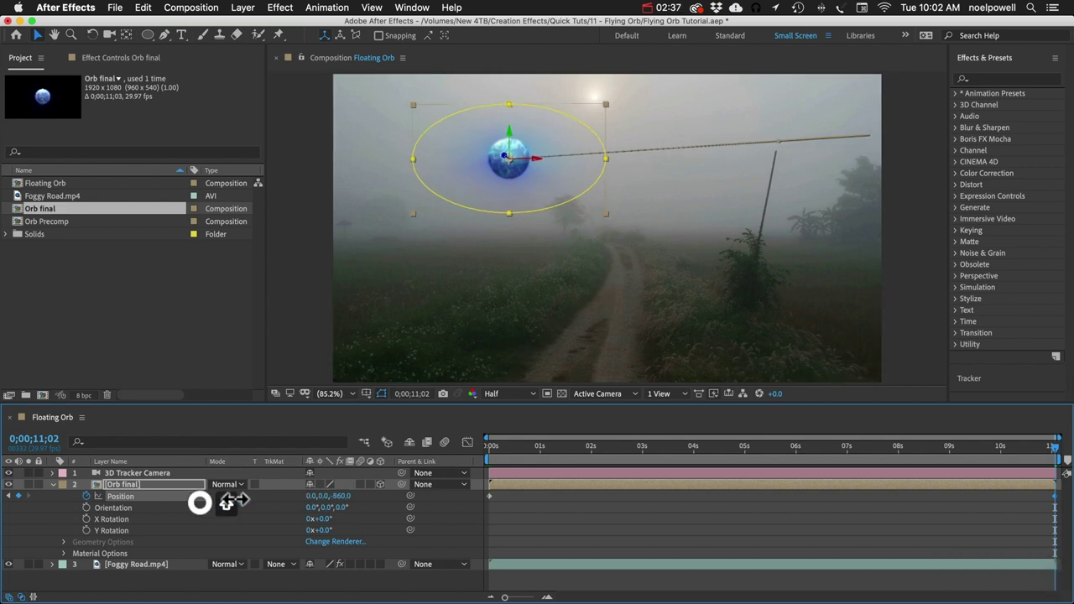
drag(311, 499, 151, 456)
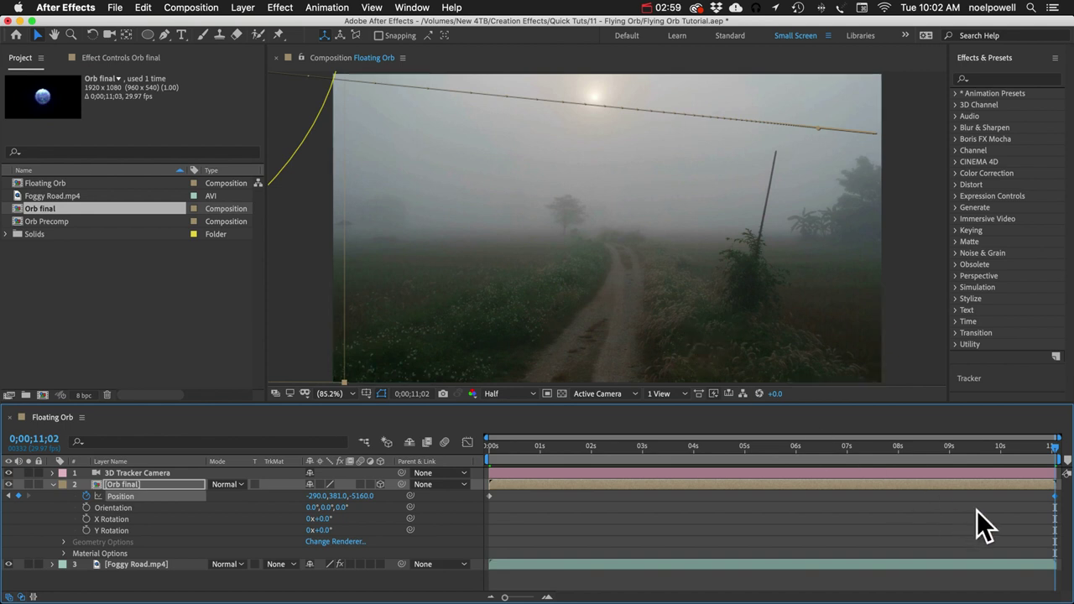
Step: Keyframe the orb's position low over the road at 0;00;05;05 and over the bush on the right at 0;00;07;28
click(751, 448)
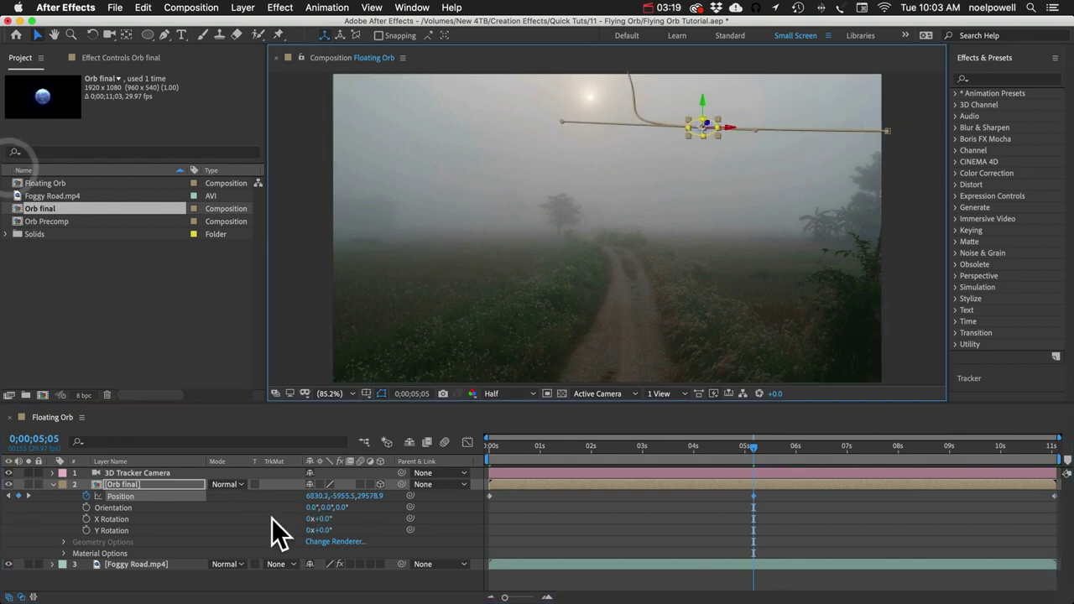
drag(331, 496, 664, 571)
click(894, 447)
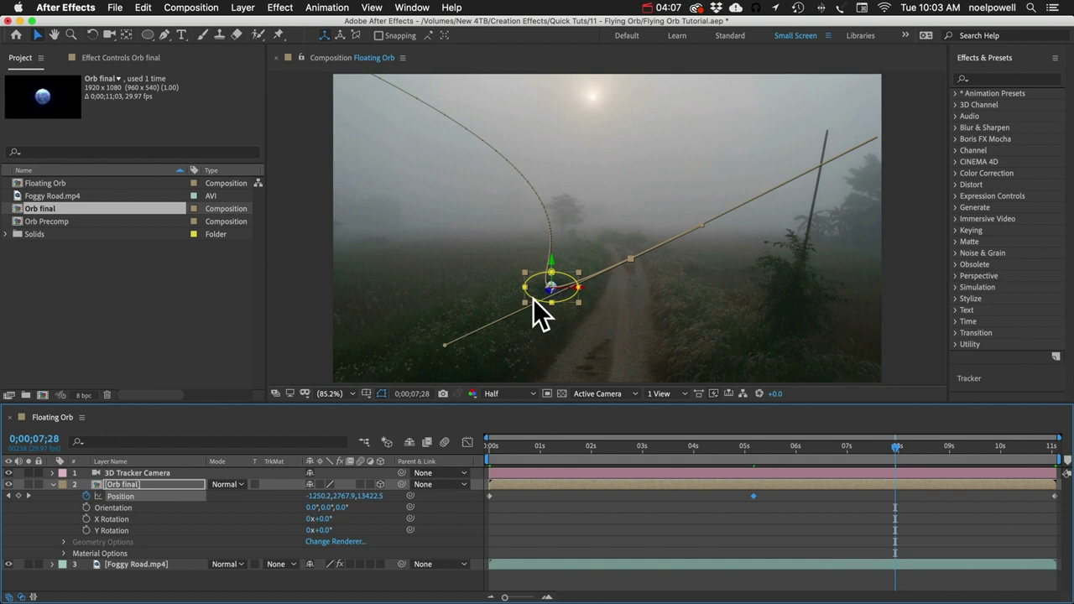
drag(576, 305, 785, 267)
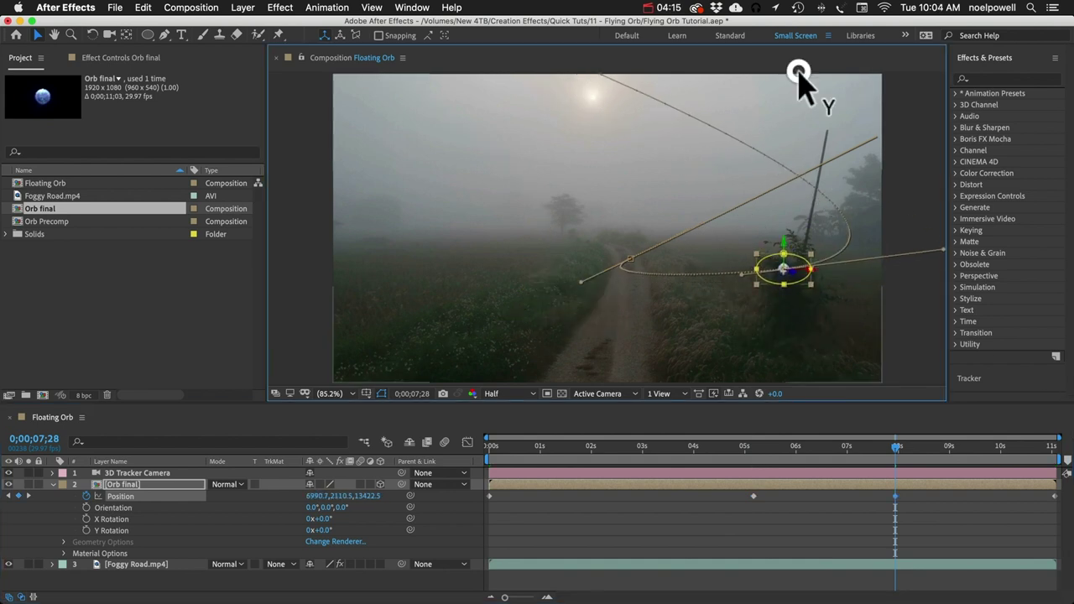
Step: Keyframe the orb toward the left of the sky at about 2.5 seconds and just above the horizon at 0;00;01;10
click(618, 447)
drag(727, 186, 417, 189)
click(558, 449)
drag(658, 119, 660, 324)
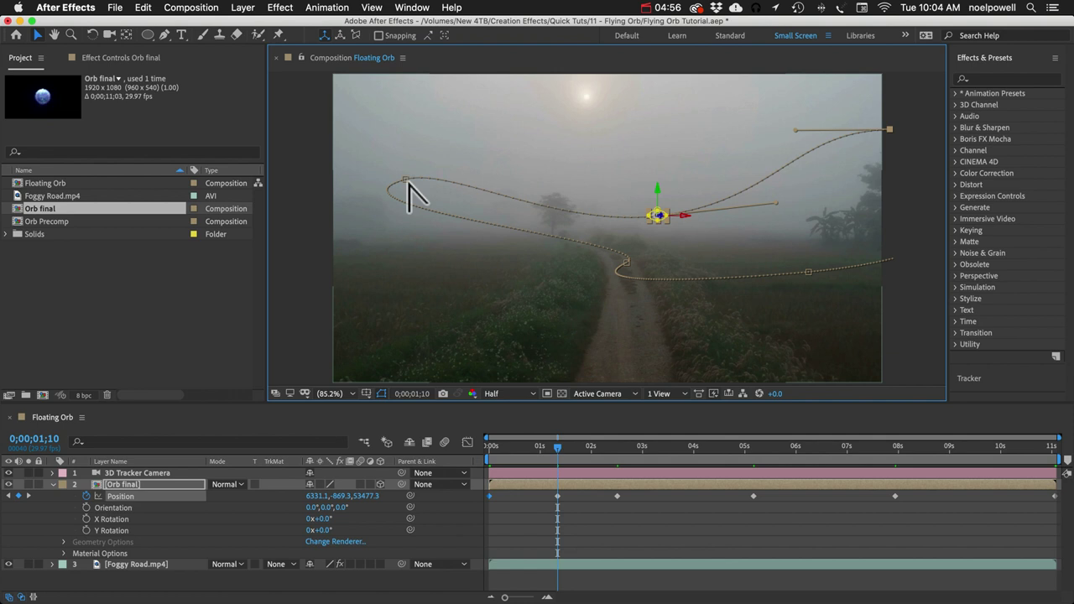
Step: Reshape the orb's motion path with the curve handles of its far-left keyframe and its keyframe over the road
drag(406, 180, 470, 158)
drag(627, 265, 810, 273)
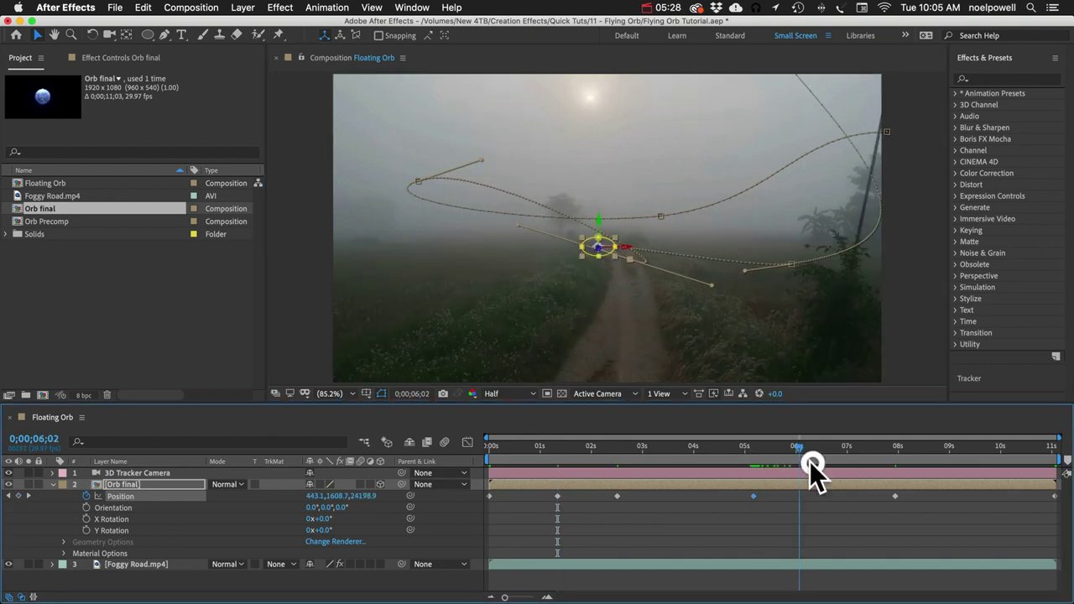
Step: Add a wiggle(6,60) expression to the orb layer's Position and preview the motion
drag(808, 473, 1039, 463)
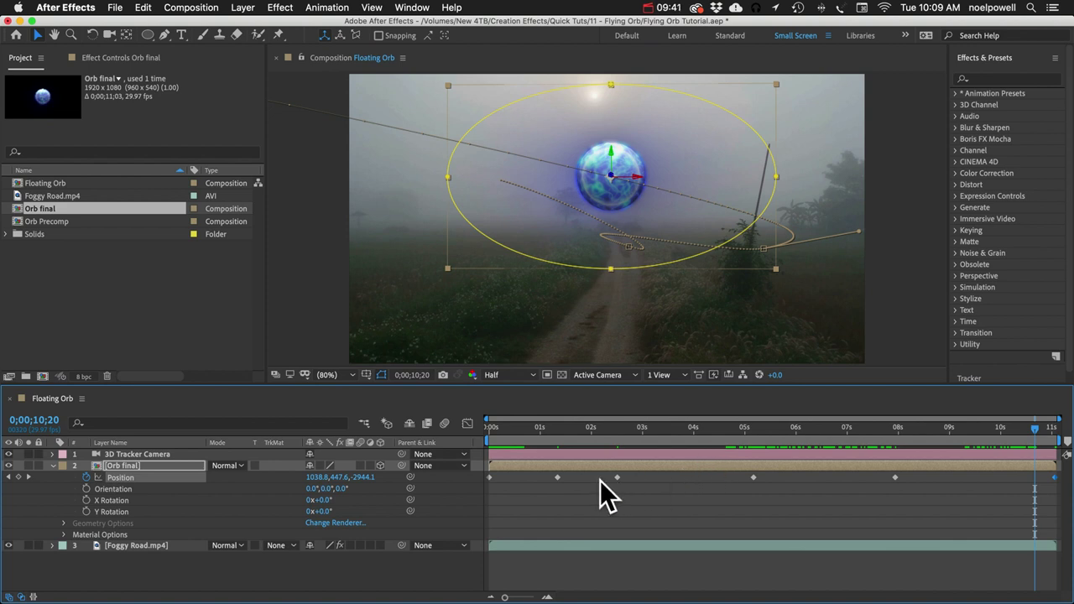
alt+click(85, 479)
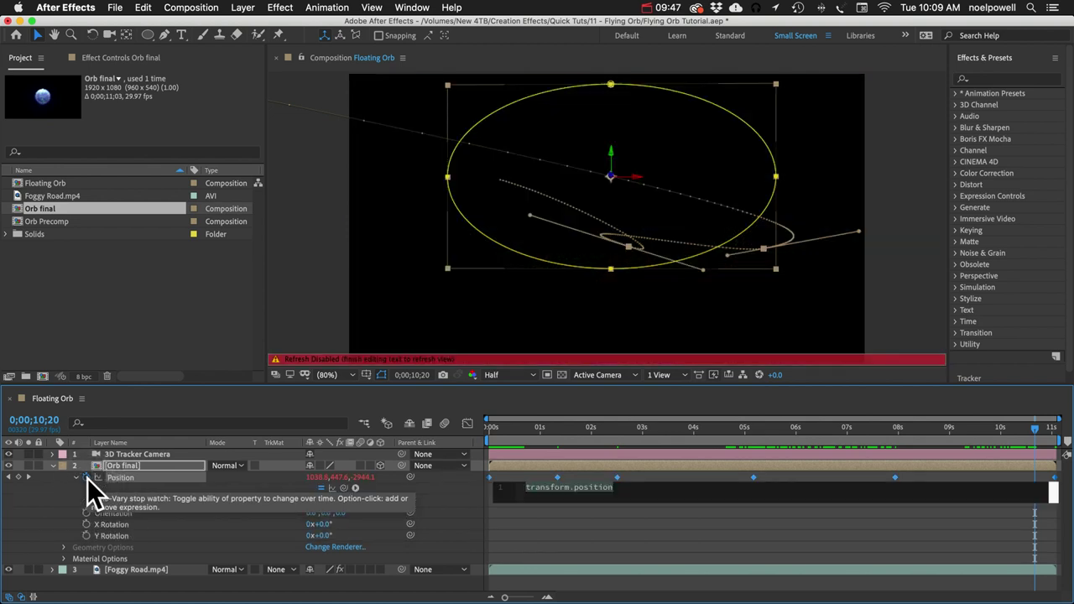
text(wiggle()
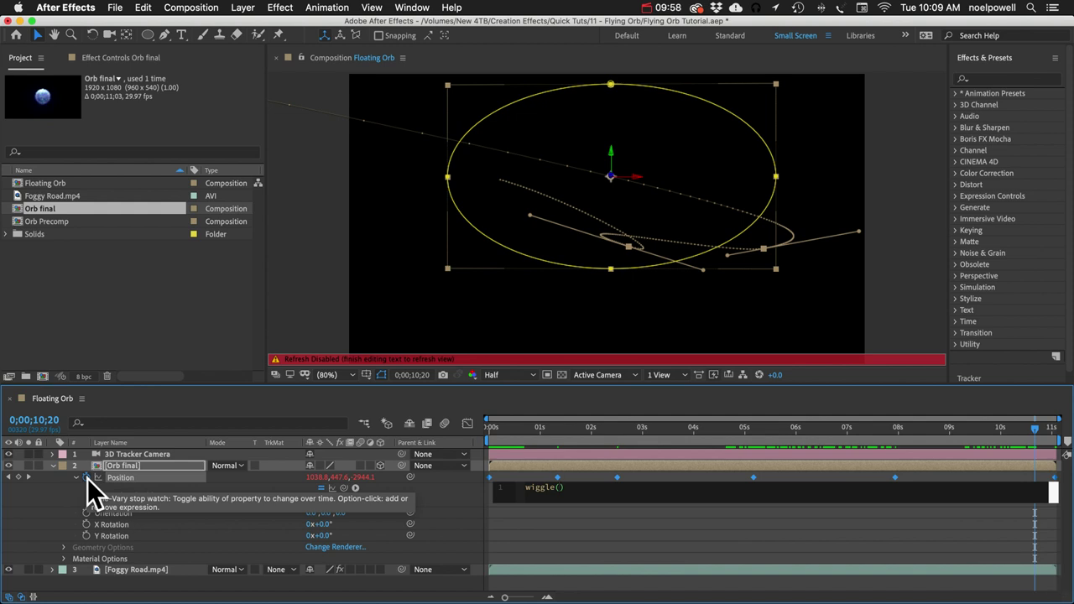
text(6,60)
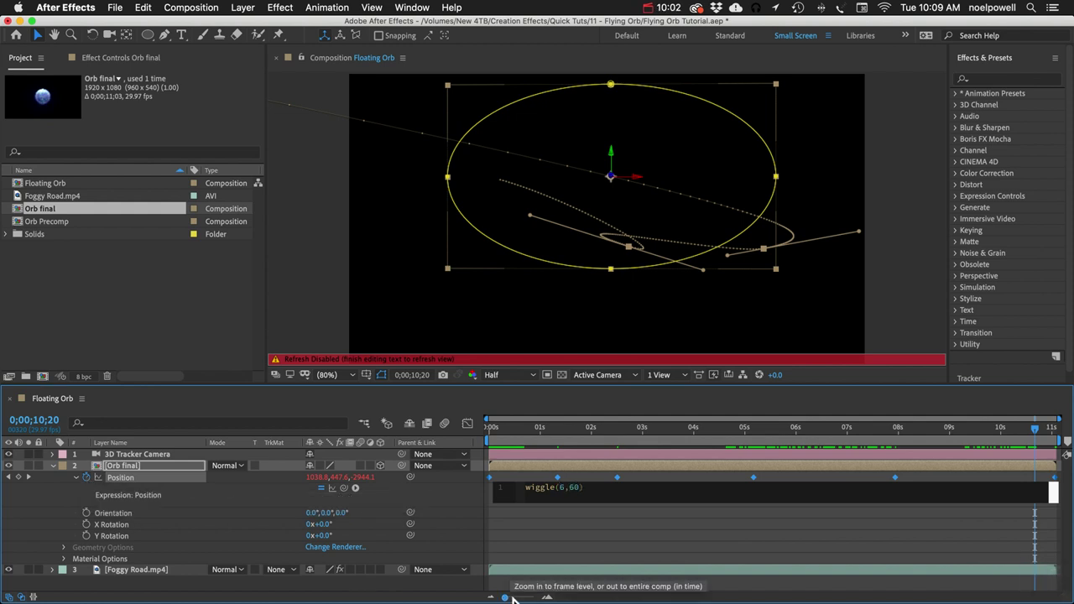
click(440, 504)
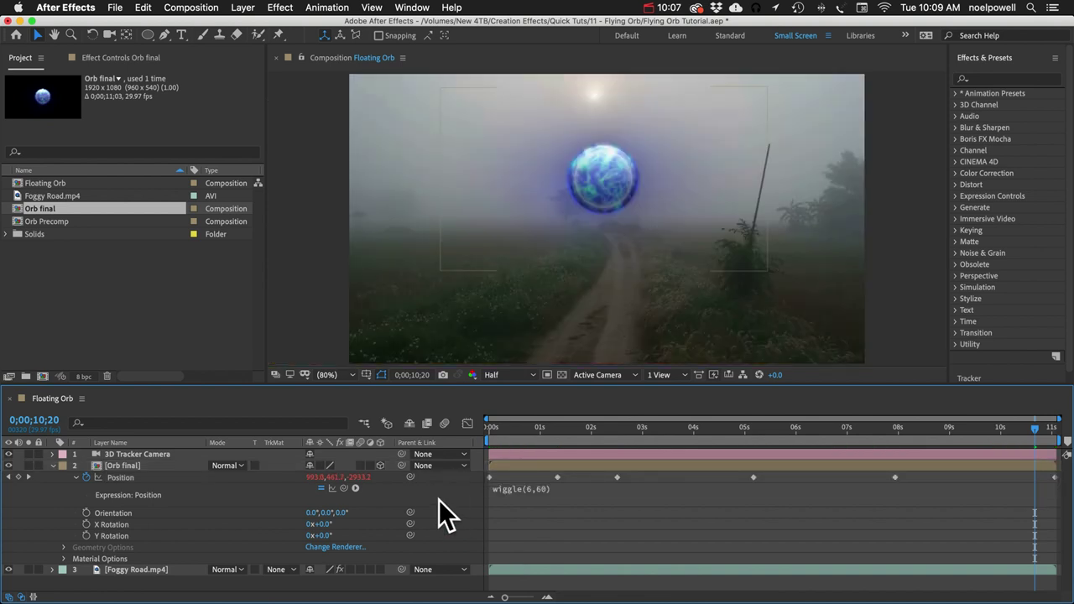
key(space)
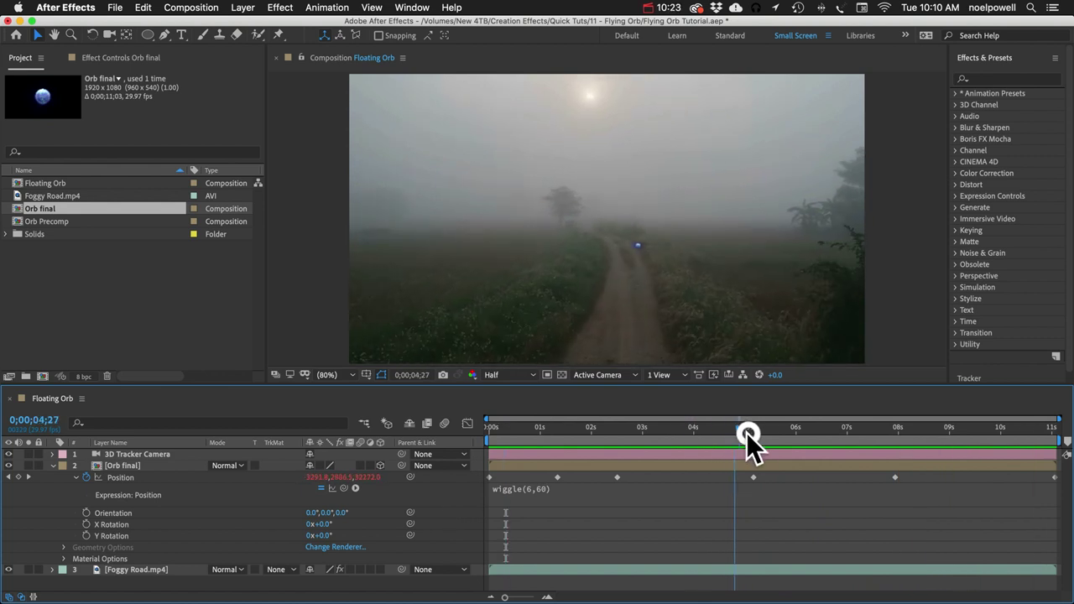
Step: Go to 0;00;02;27 and set the Orb final layer's blending mode to Screen
drag(748, 429, 638, 430)
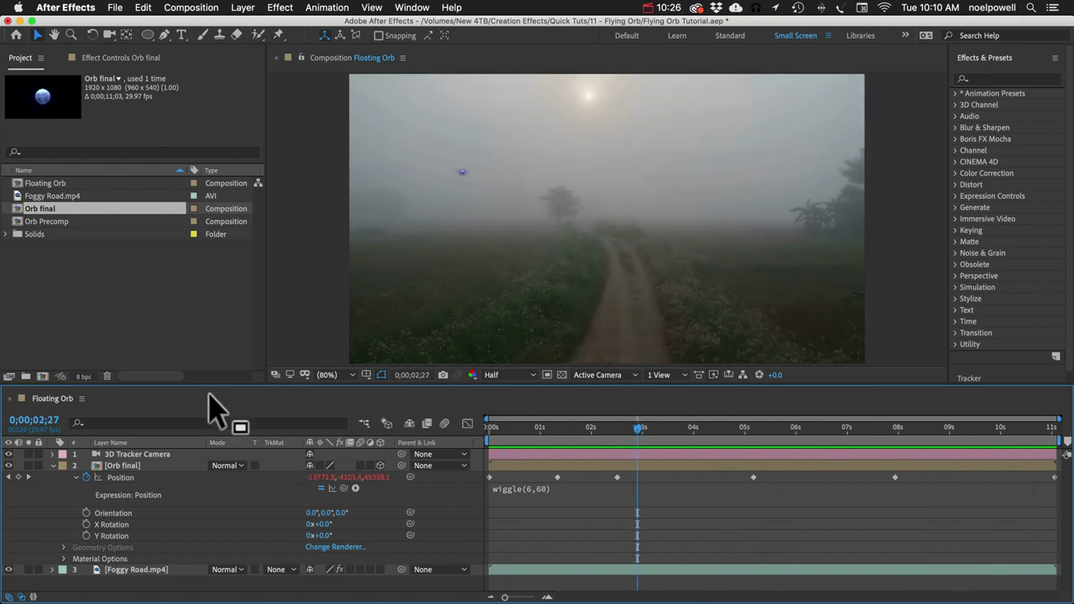
click(116, 466)
click(52, 466)
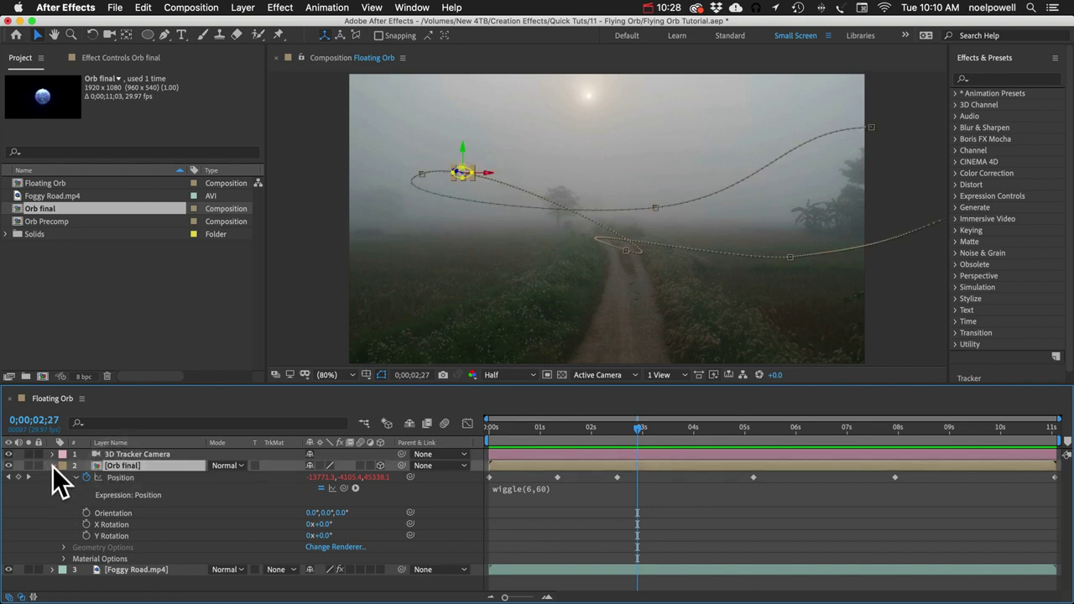
click(240, 468)
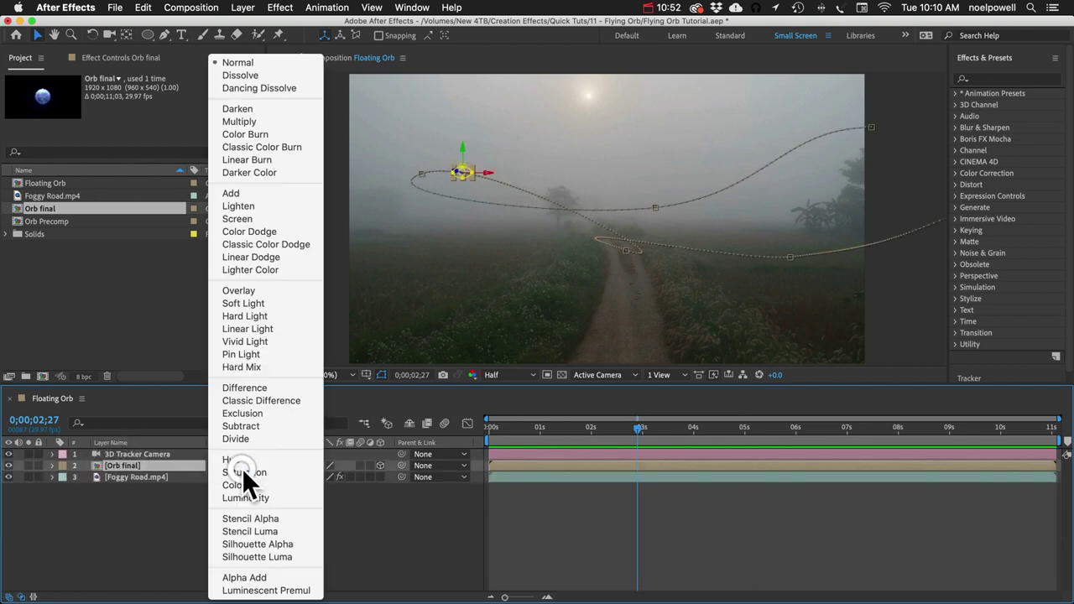
click(259, 215)
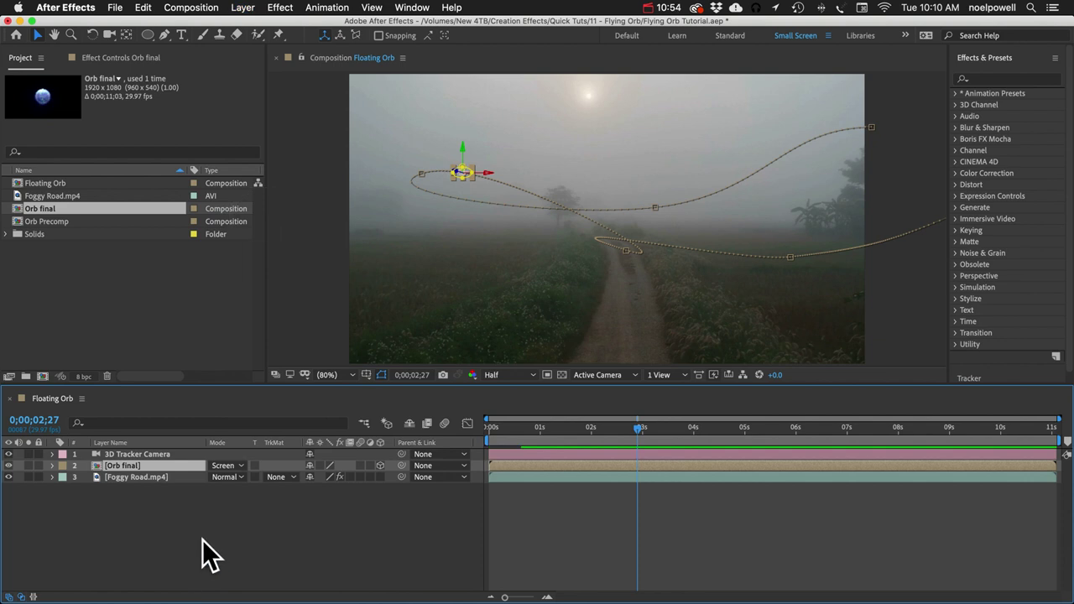
click(202, 541)
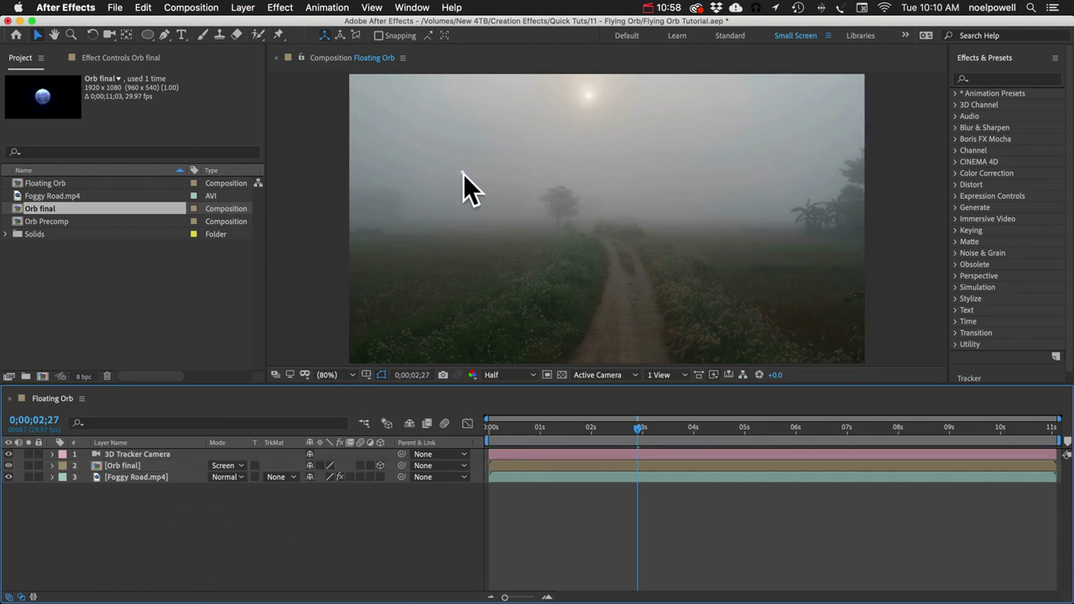
Step: Duplicate the Orb final layer and set the lower copy's blending mode to Normal
click(118, 468)
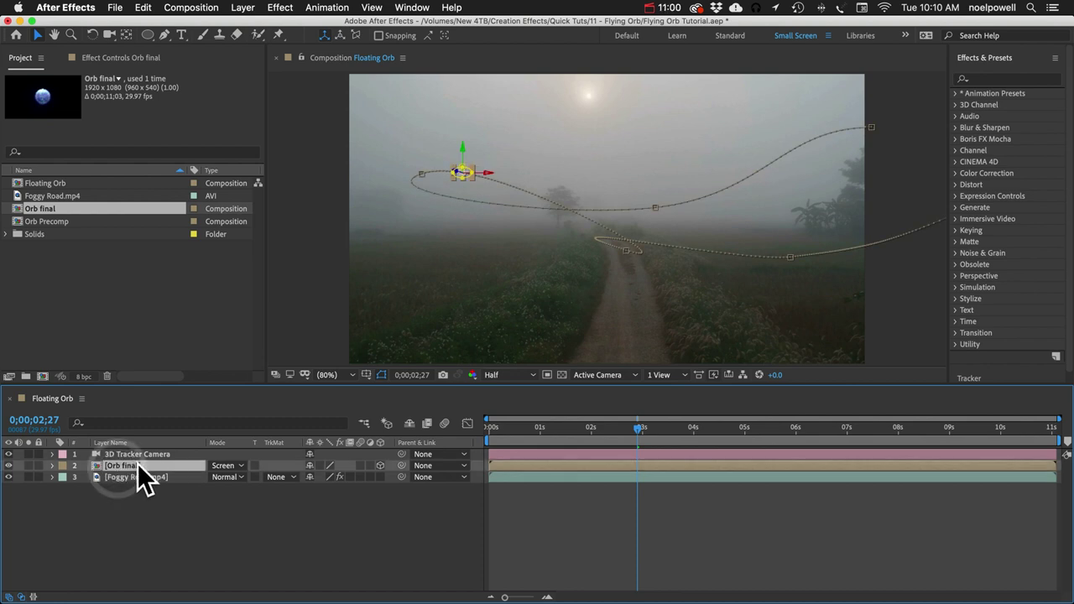
key(super+d)
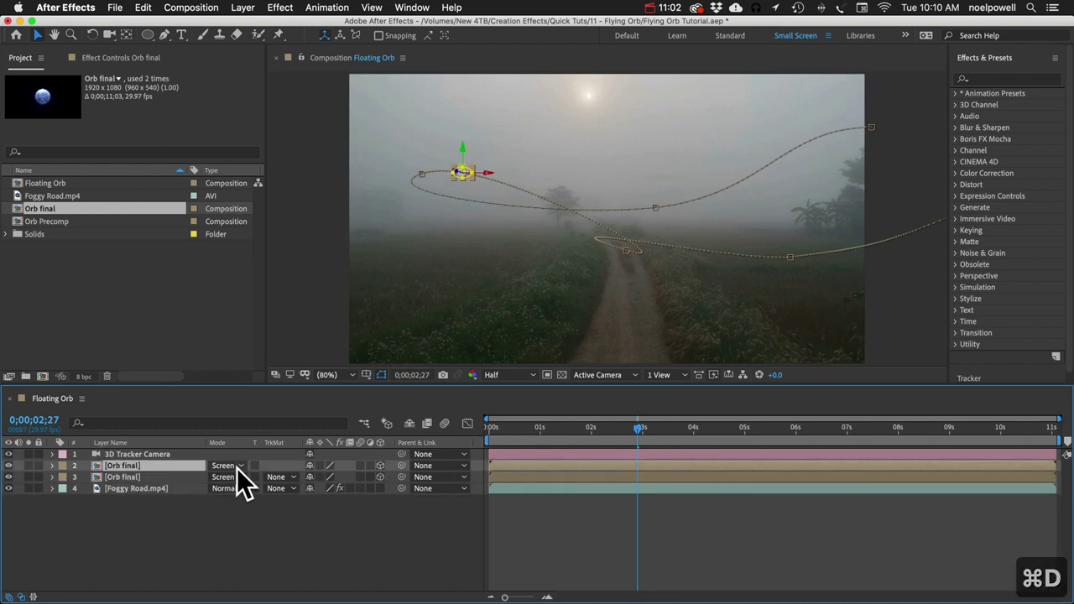
click(139, 477)
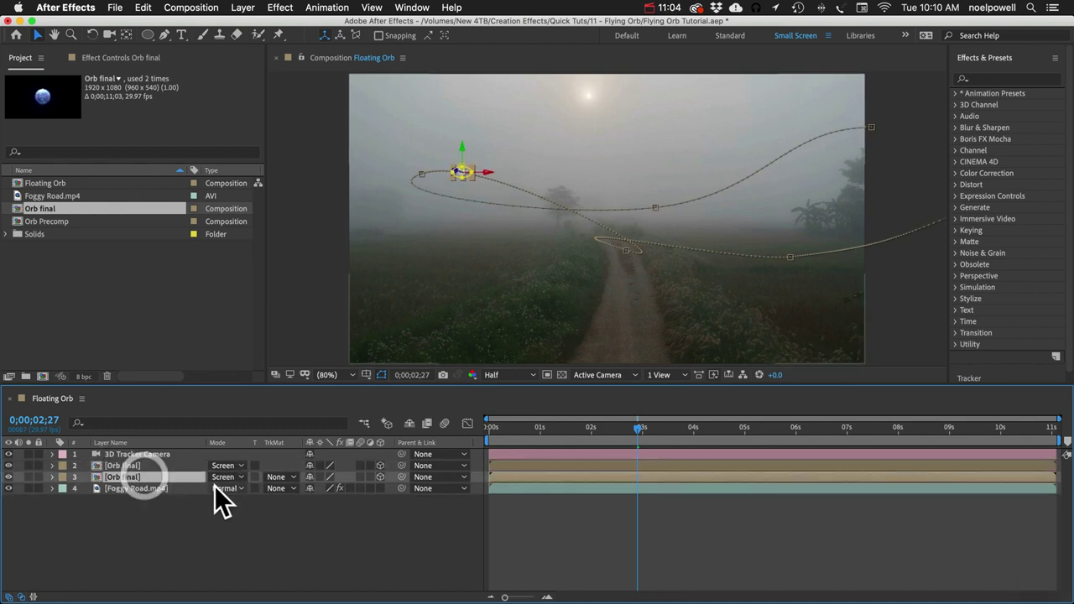
click(223, 477)
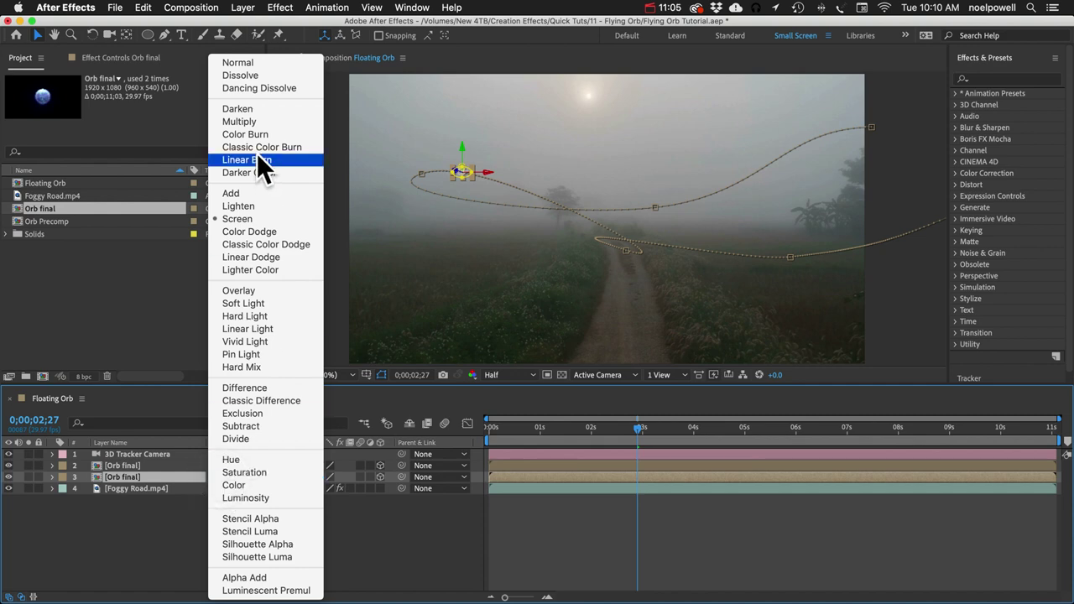
click(248, 62)
click(192, 549)
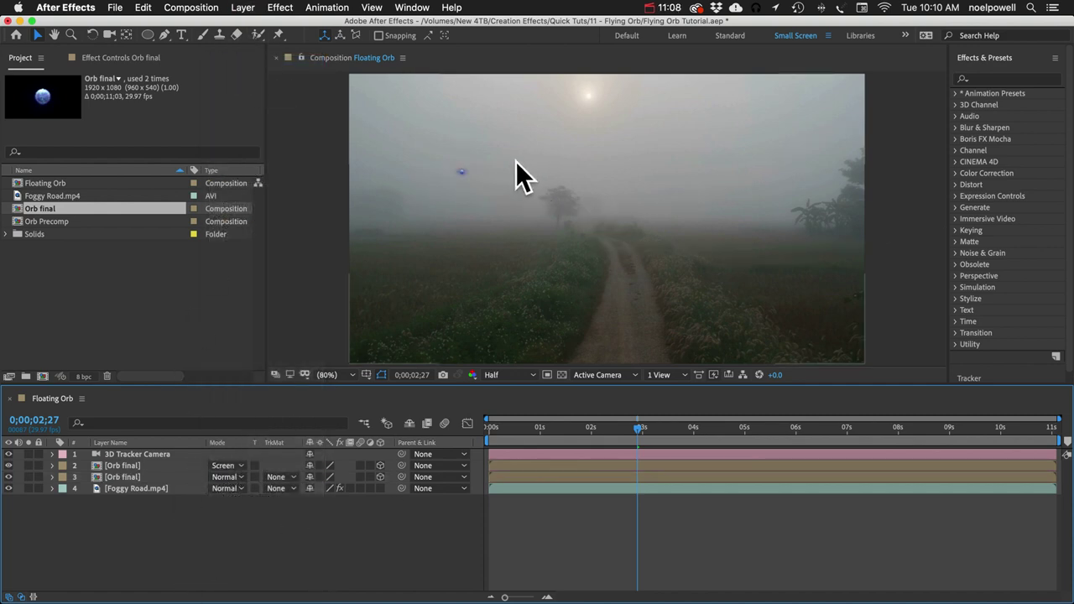
Step: Lower the opacity of the Normal-mode orb copy to 52% and of the Screen-mode copy to 55%
click(116, 478)
key(t)
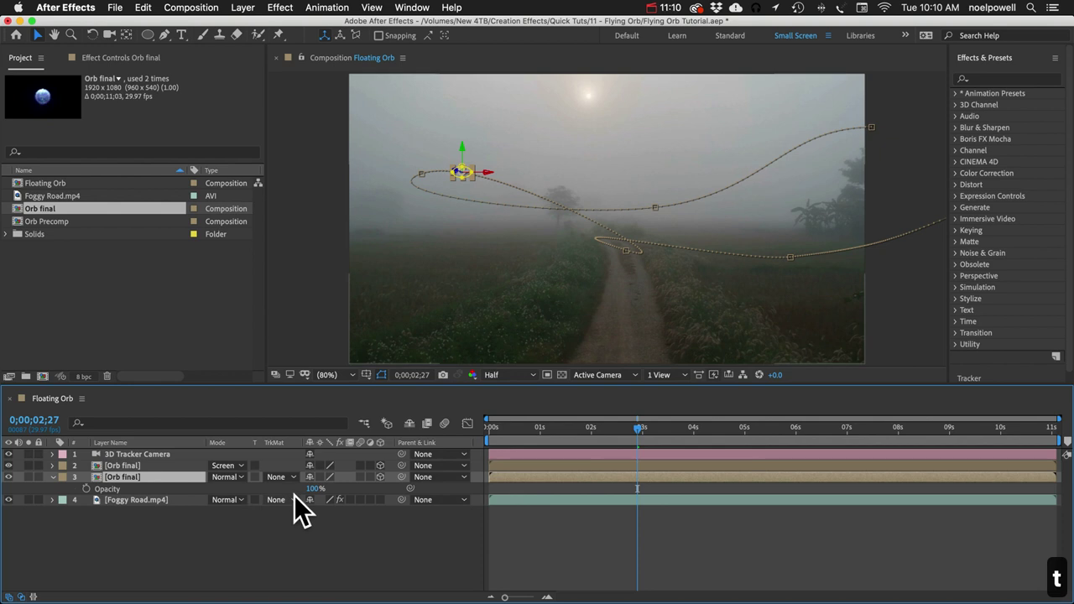
drag(312, 489, 272, 489)
click(238, 554)
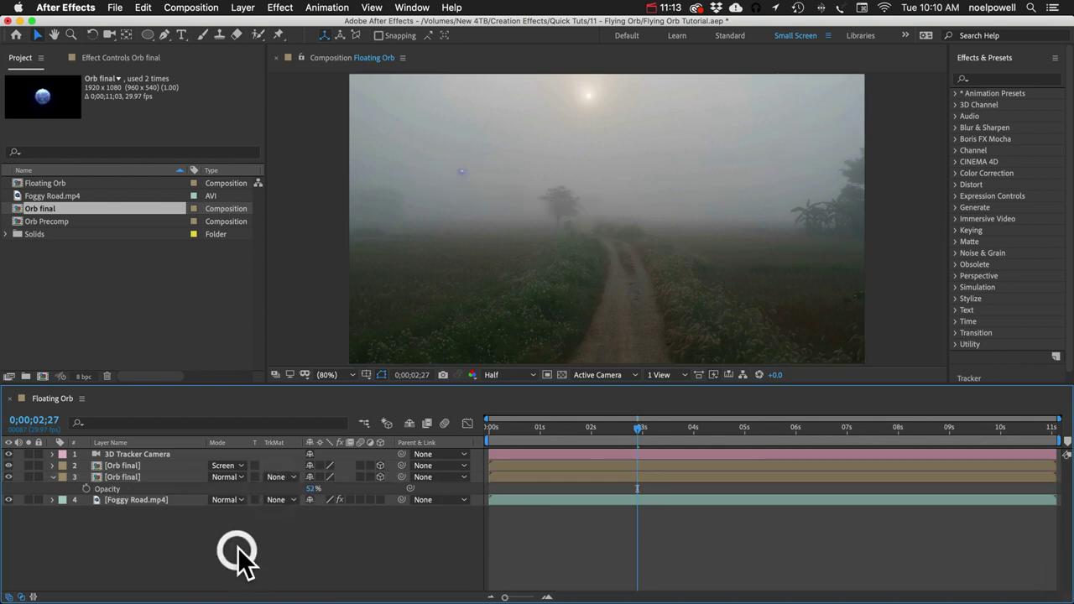
click(140, 466)
key(t)
drag(310, 477, 277, 477)
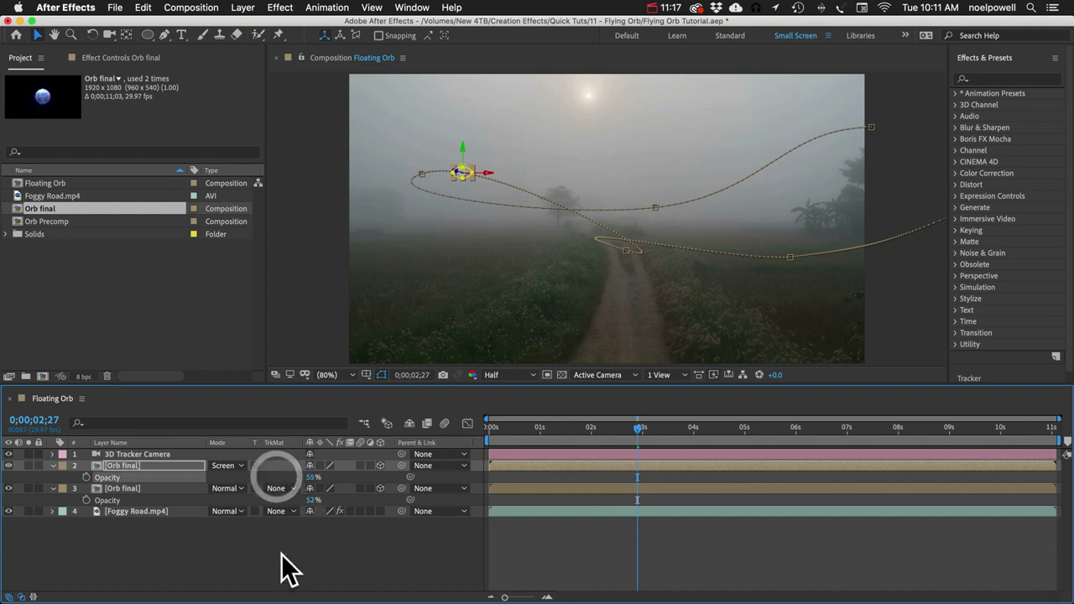
click(280, 559)
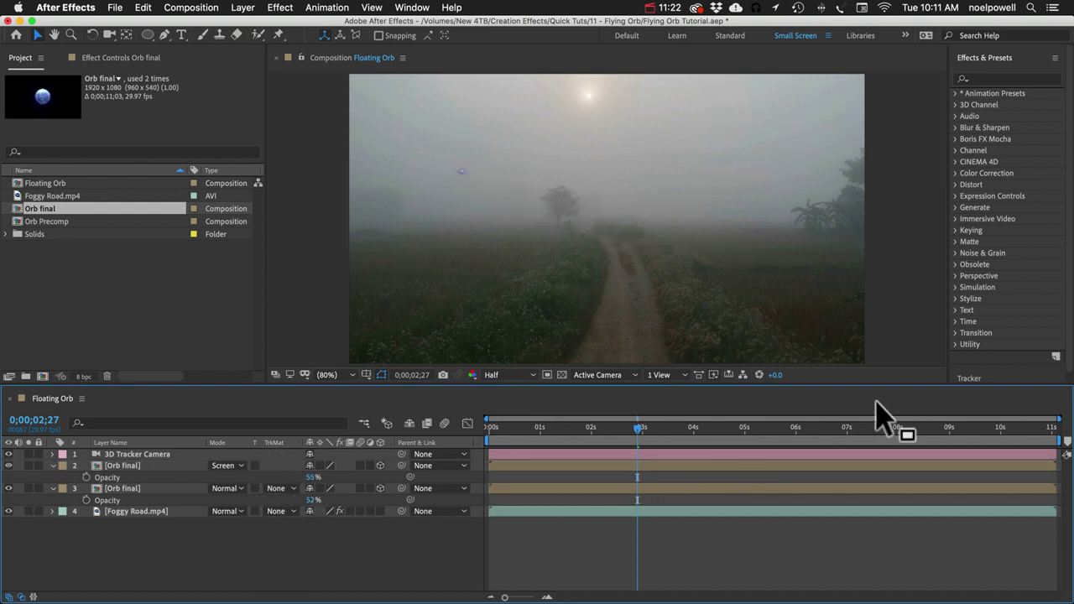
Step: Go to 0;00;10;22 and rename the lower Orb final layer as Orb Main
drag(877, 427, 1036, 457)
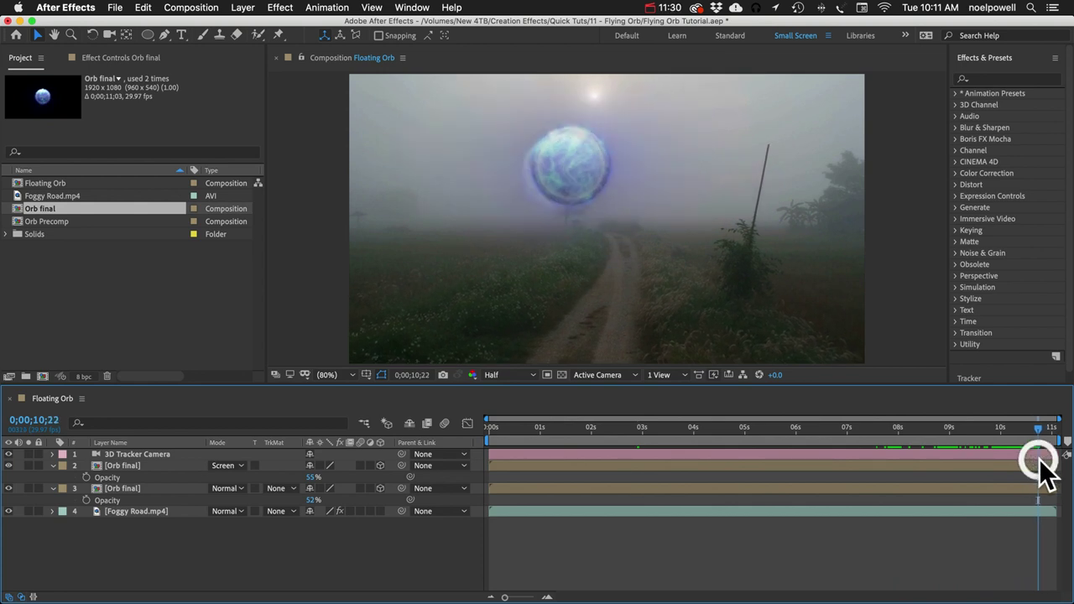
click(120, 466)
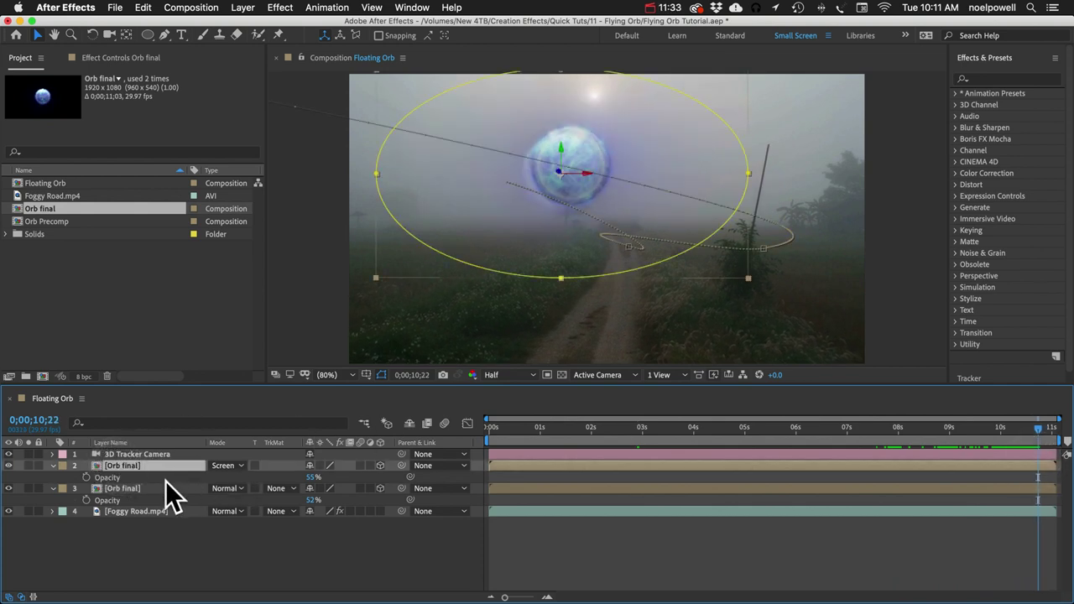
key(t)
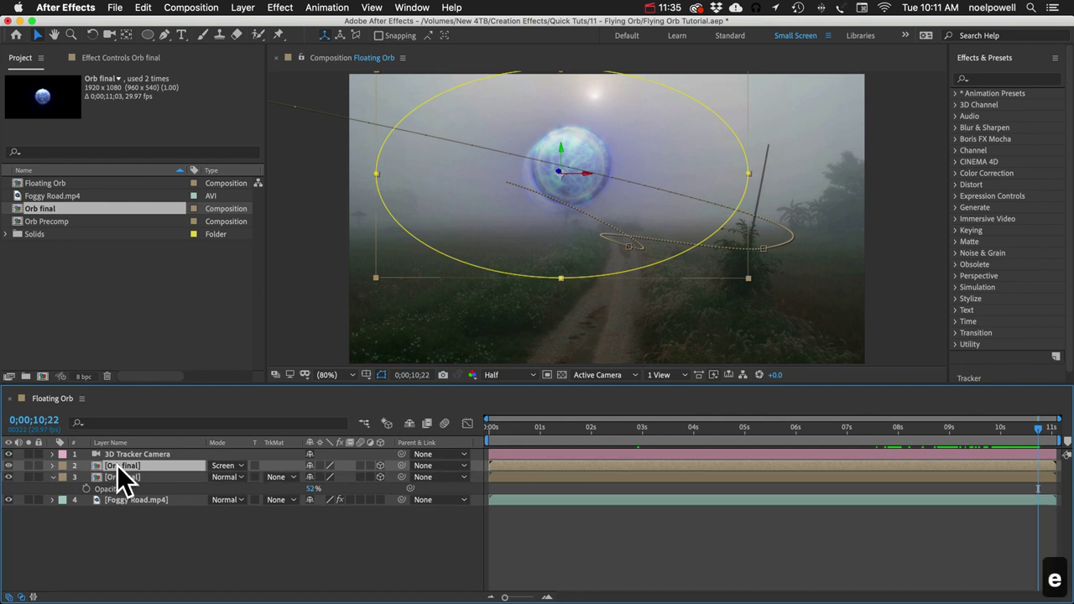
click(117, 476)
key(Return)
key(Right)
key(BackSpace)
key(BackSpace)
key(BackSpace)
key(BackSpace)
key(BackSpace)
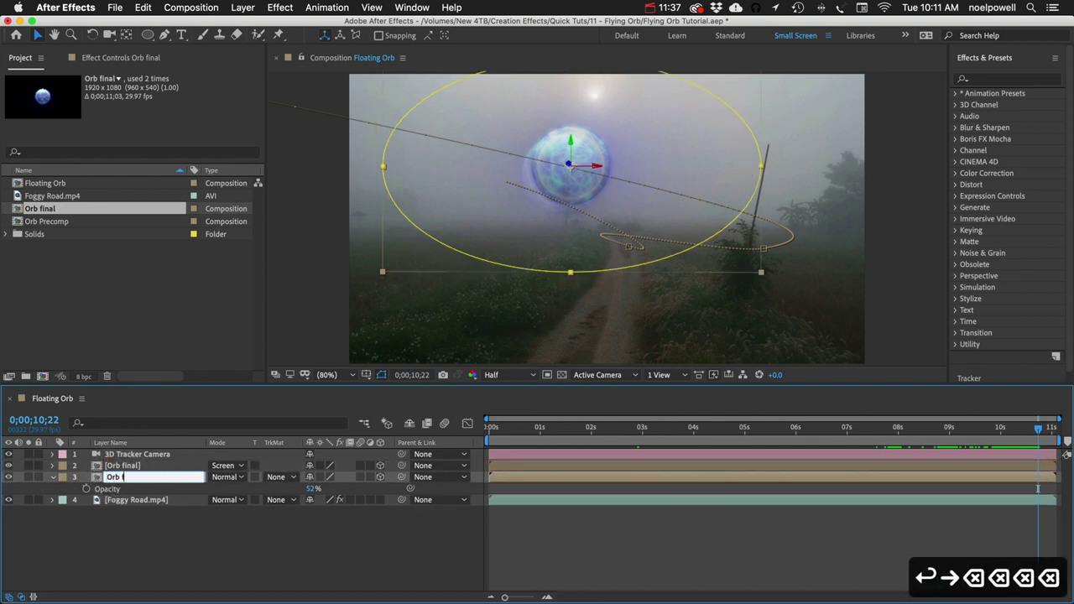
text(Main)
Step: Rename the upper Orb final layer as Orb
click(128, 465)
key(Return)
key(Right)
key(BackSpace)
key(BackSpace)
key(BackSpace)
key(BackSpace)
key(BackSpace)
key(BackSpace)
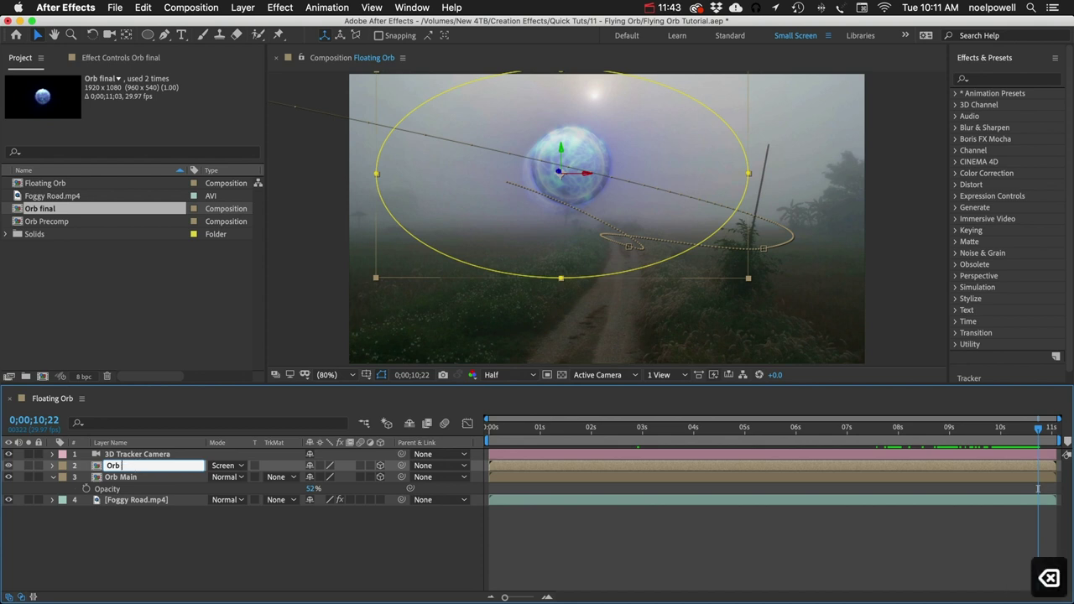
key(Return)
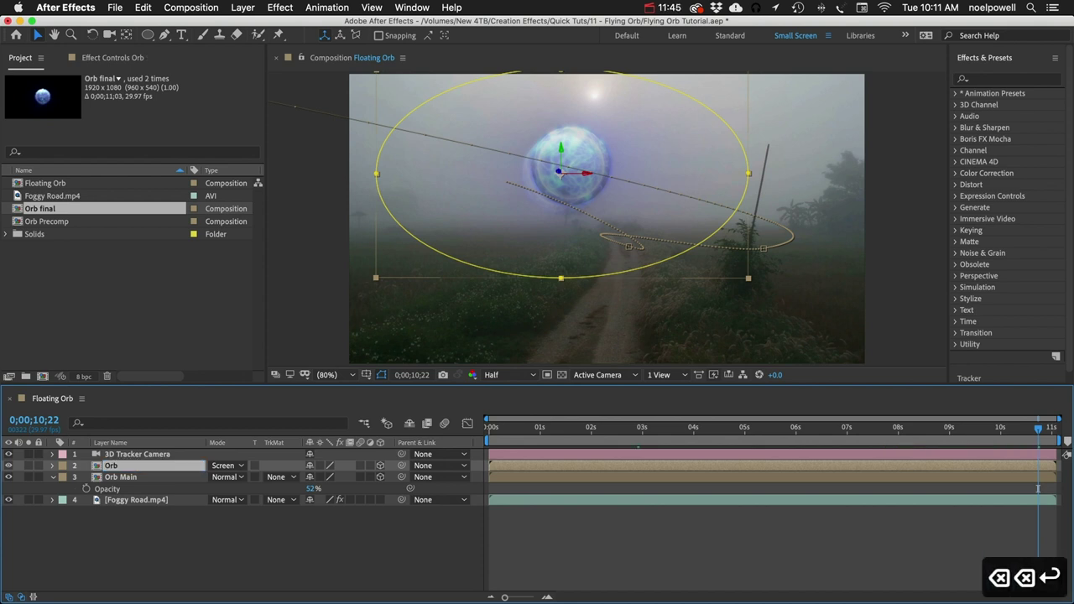
Step: Remove the Orb layer's Position keyframes and wiggle, and link its Position to Orb Main's Position by expression
key(p)
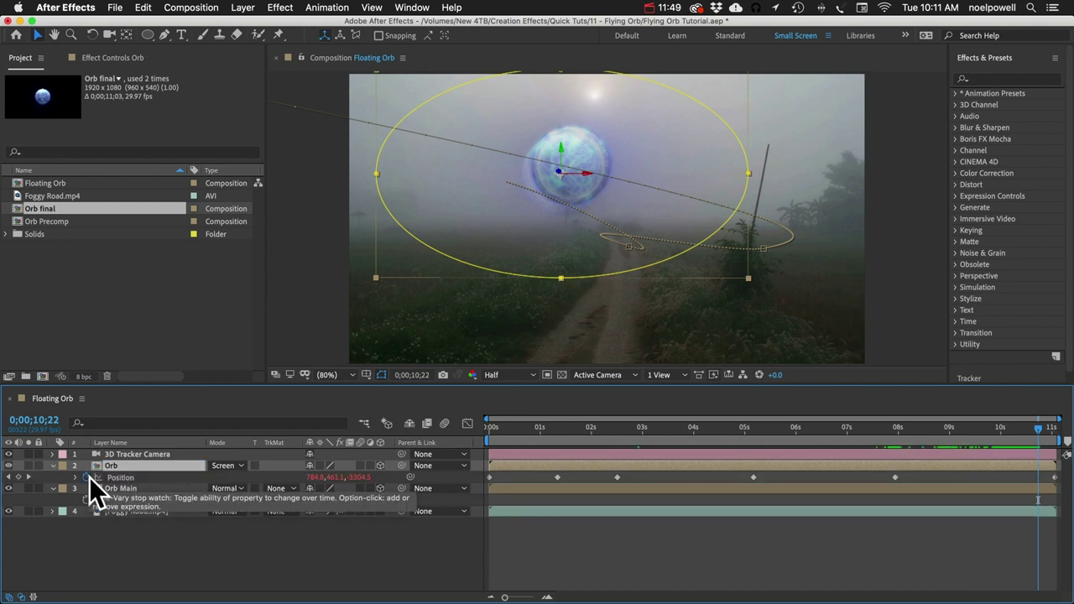
alt+click(86, 476)
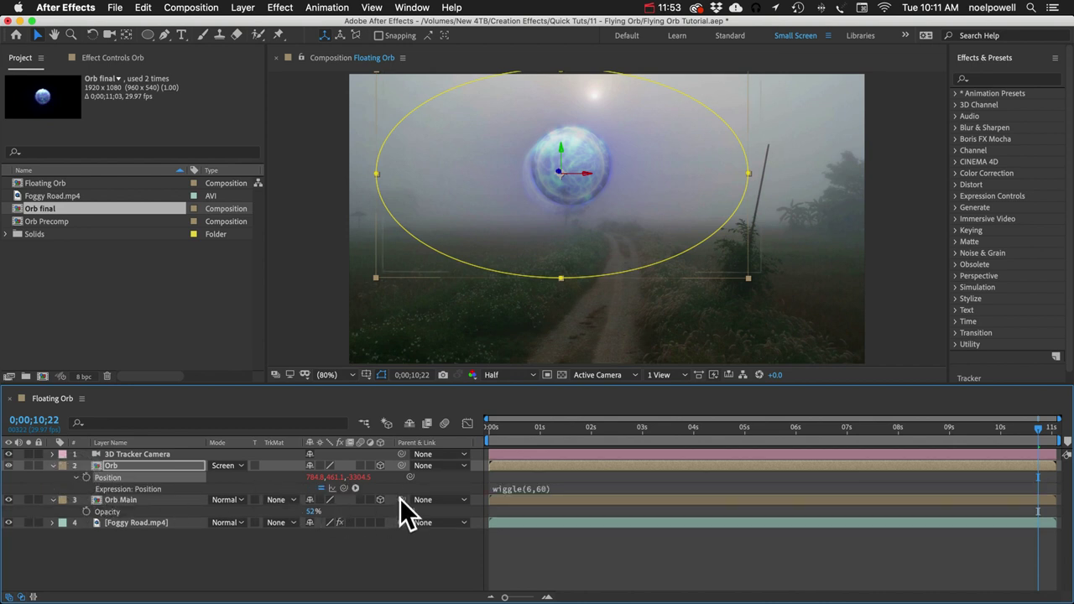
drag(410, 477, 120, 511)
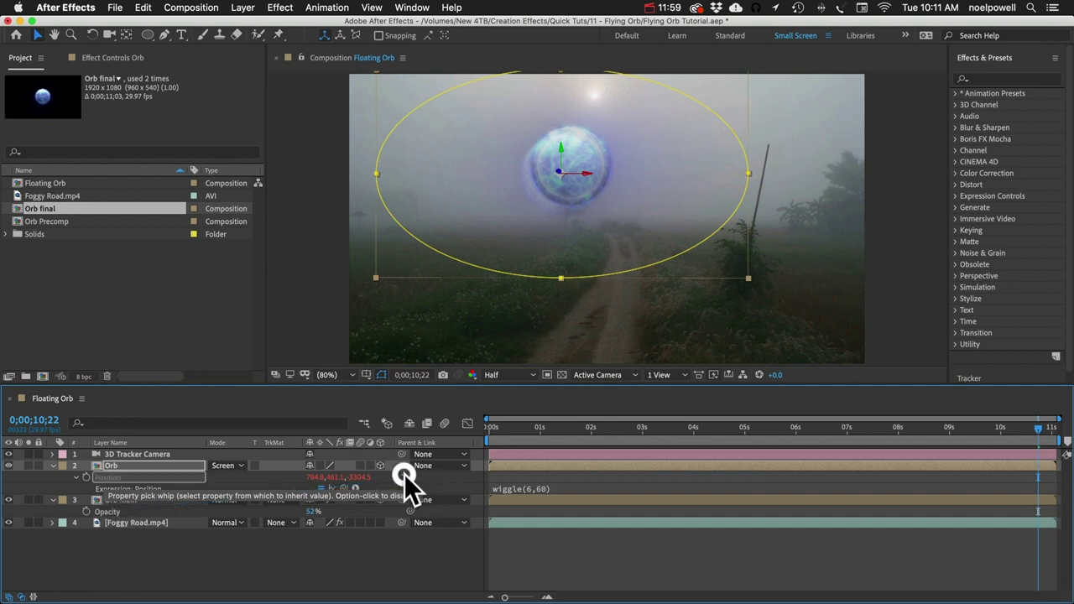
drag(406, 475, 117, 477)
click(153, 510)
key(p)
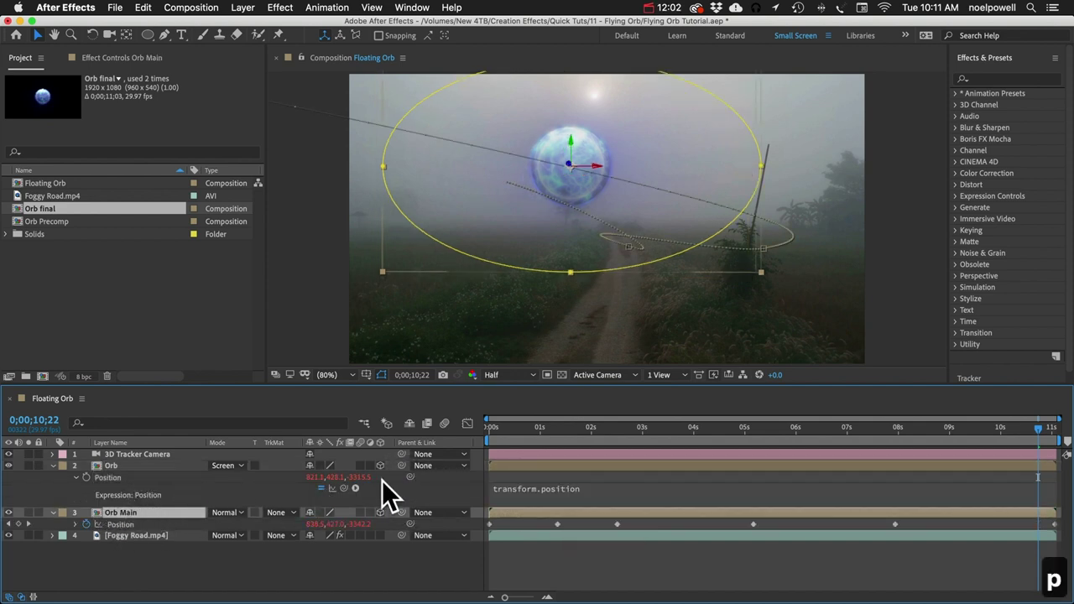
drag(412, 476, 144, 524)
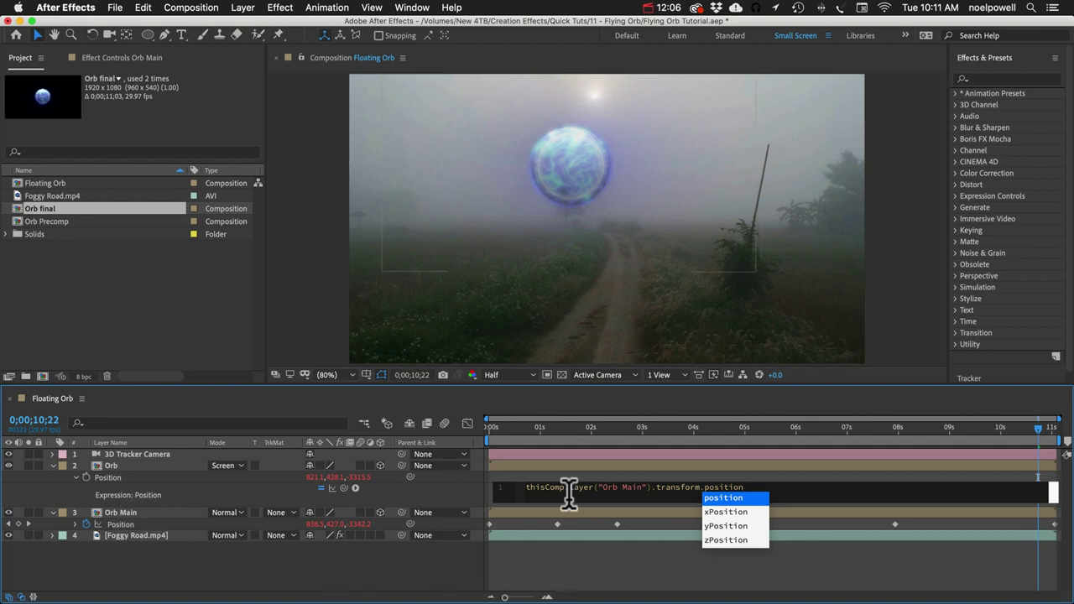
click(113, 512)
click(117, 466)
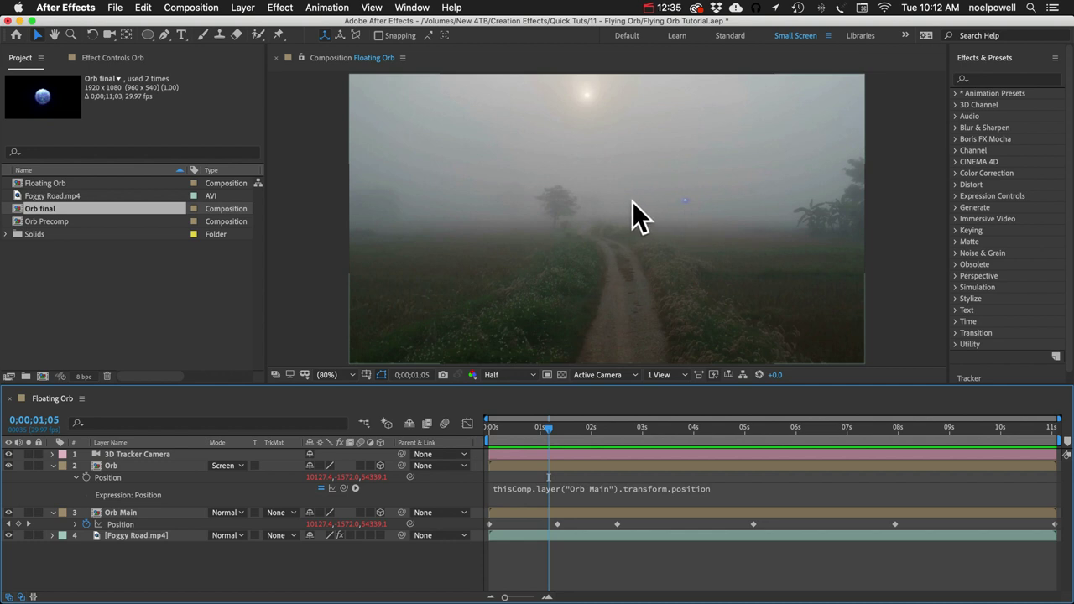
Step: Add a null object directly above the Orb layer
click(114, 466)
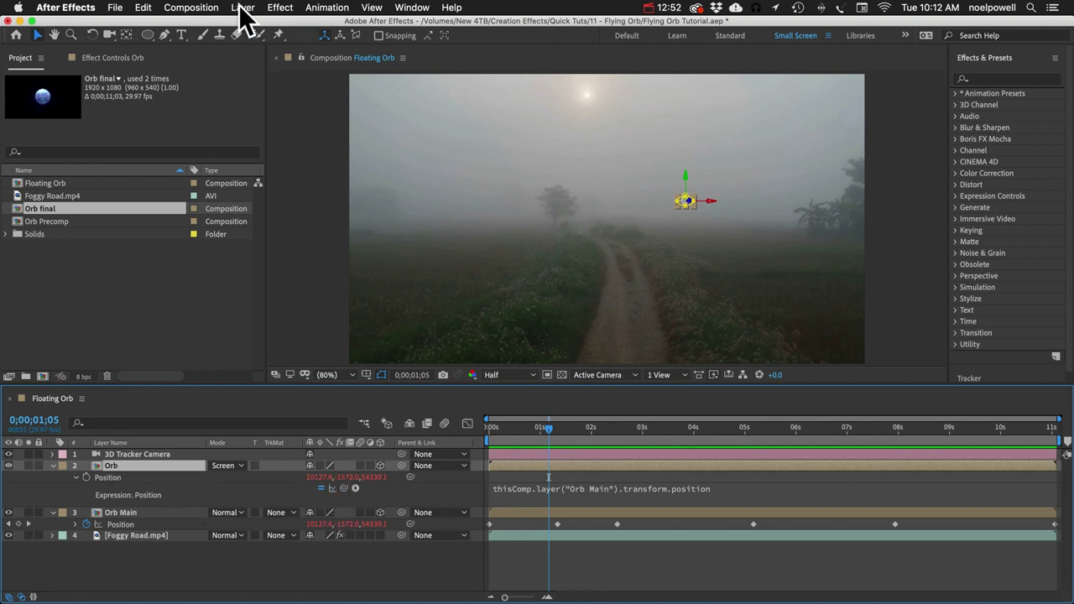
click(241, 6)
mouse_move(245, 23)
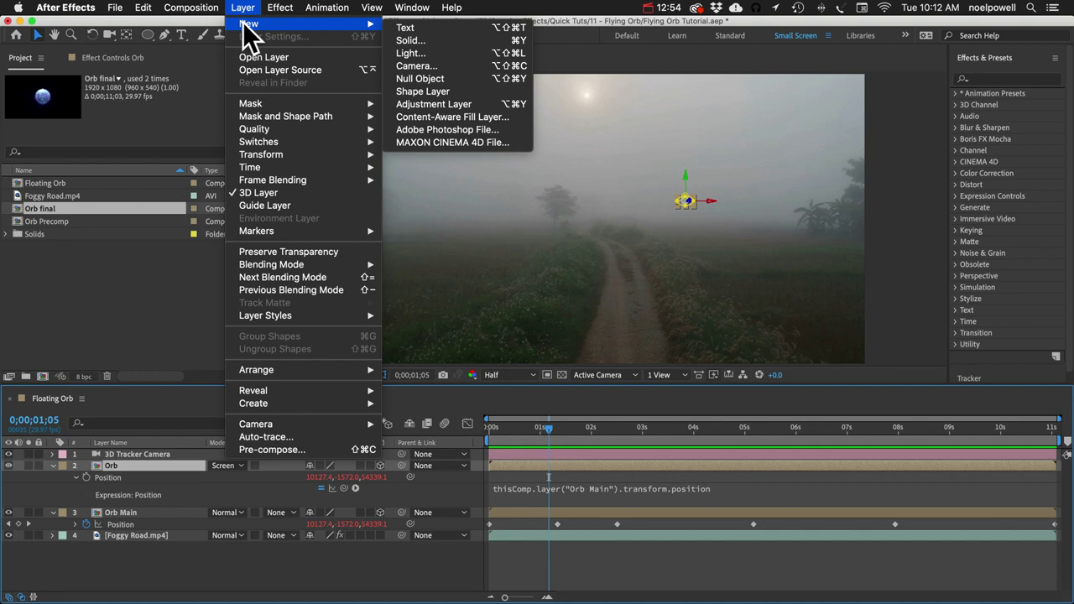
click(414, 79)
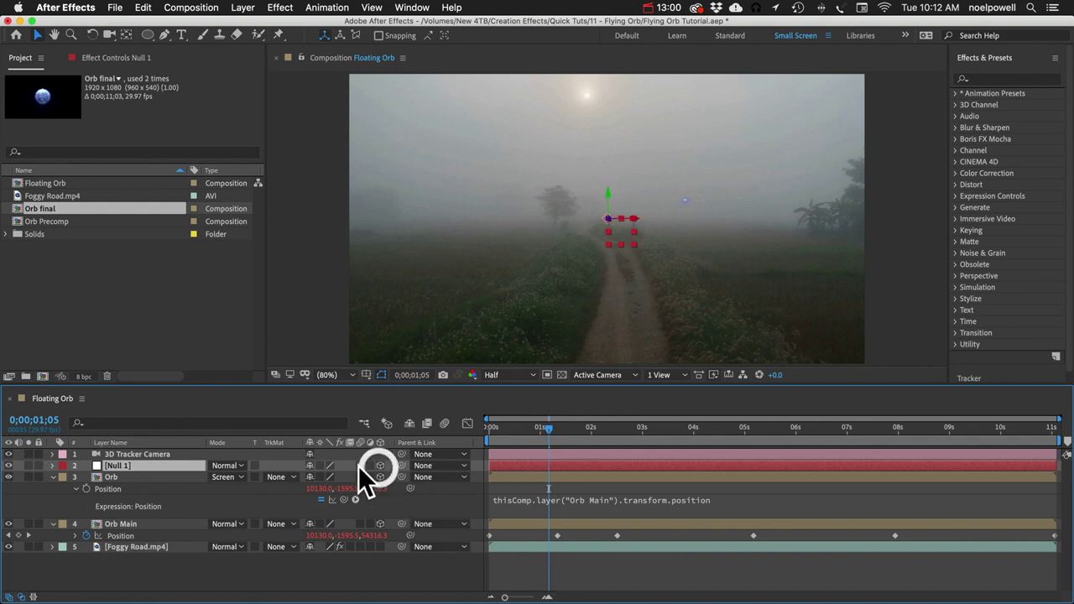
Step: Link the null object's Position to the Orb Main layer's Position by expression
key(p)
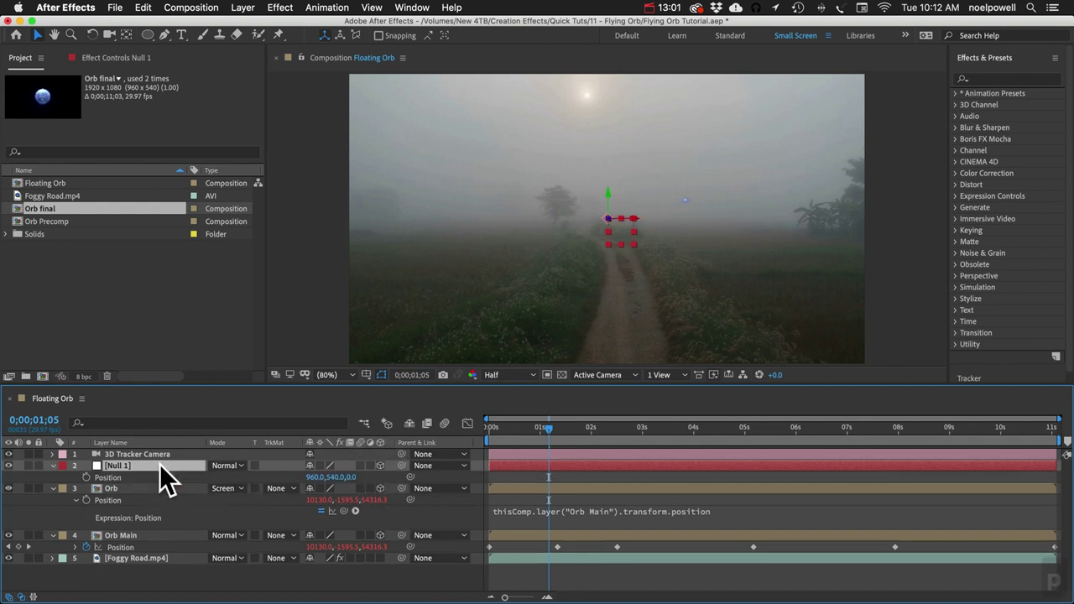
alt+click(87, 478)
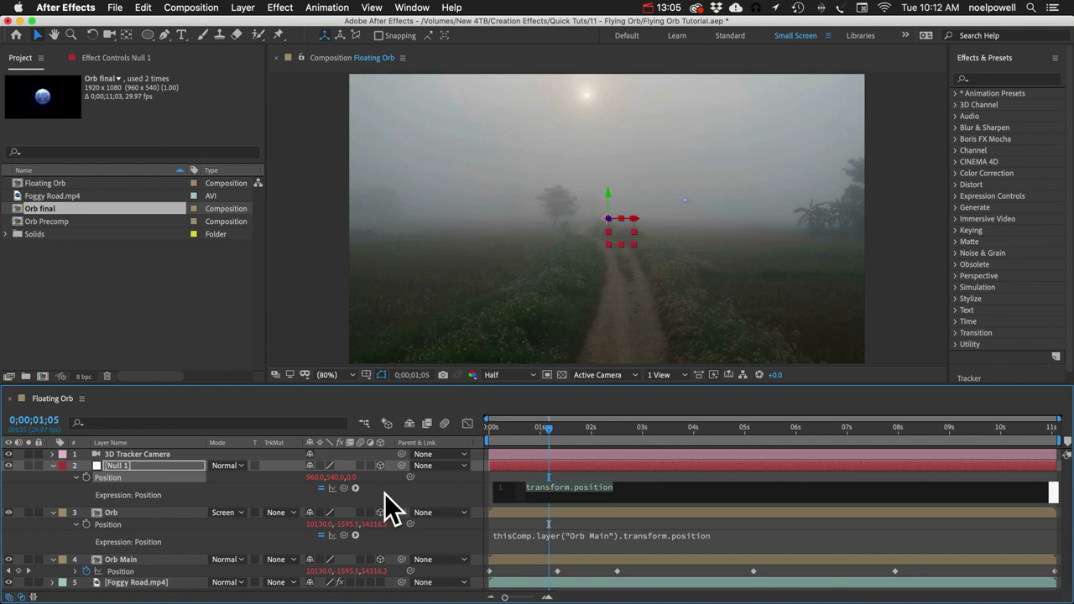
drag(410, 478, 122, 573)
click(252, 495)
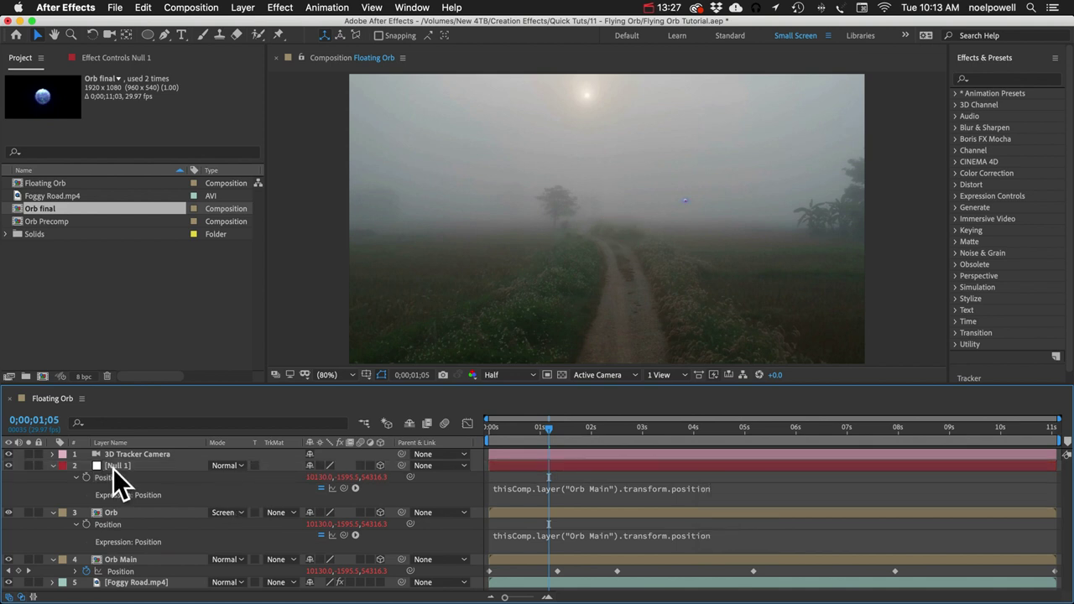
click(113, 469)
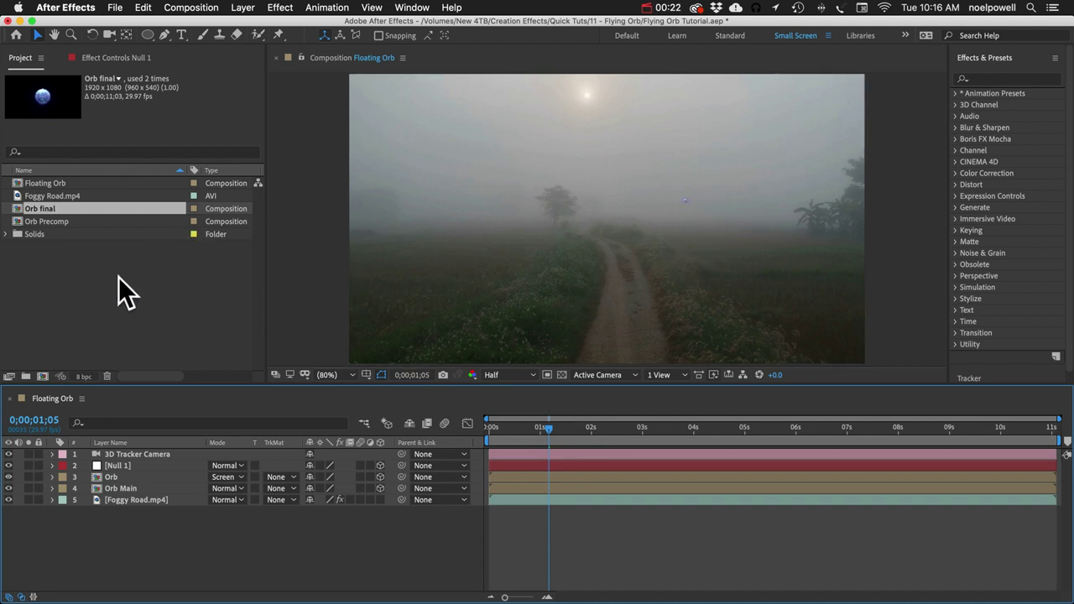
Step: Create a black 1920 × 1080 px solid layer named Lens Flare above all other layers
click(243, 8)
mouse_move(283, 23)
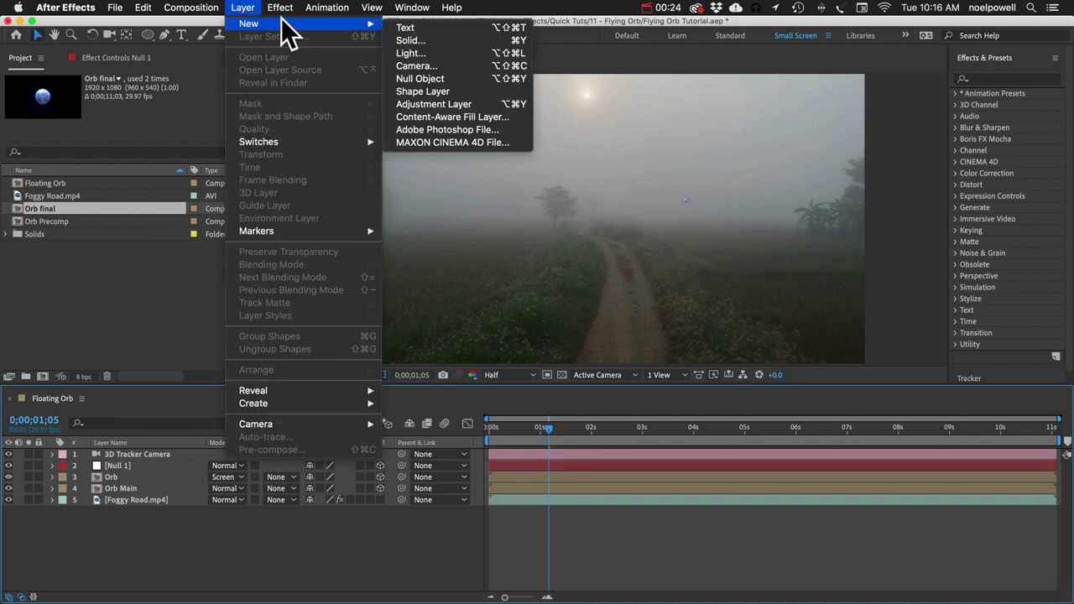
click(434, 40)
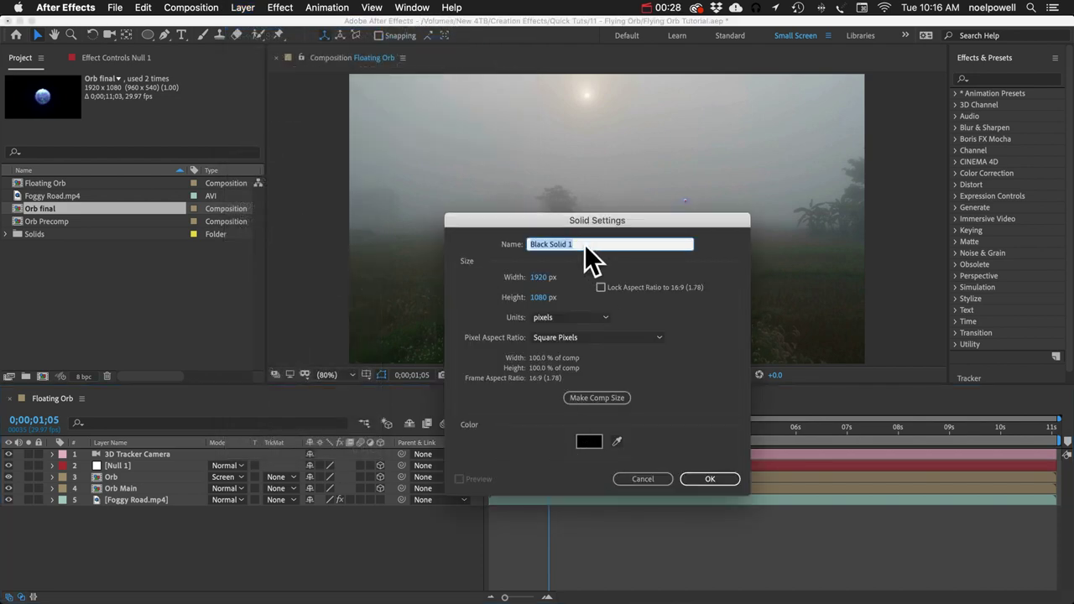
text(Lens Flare)
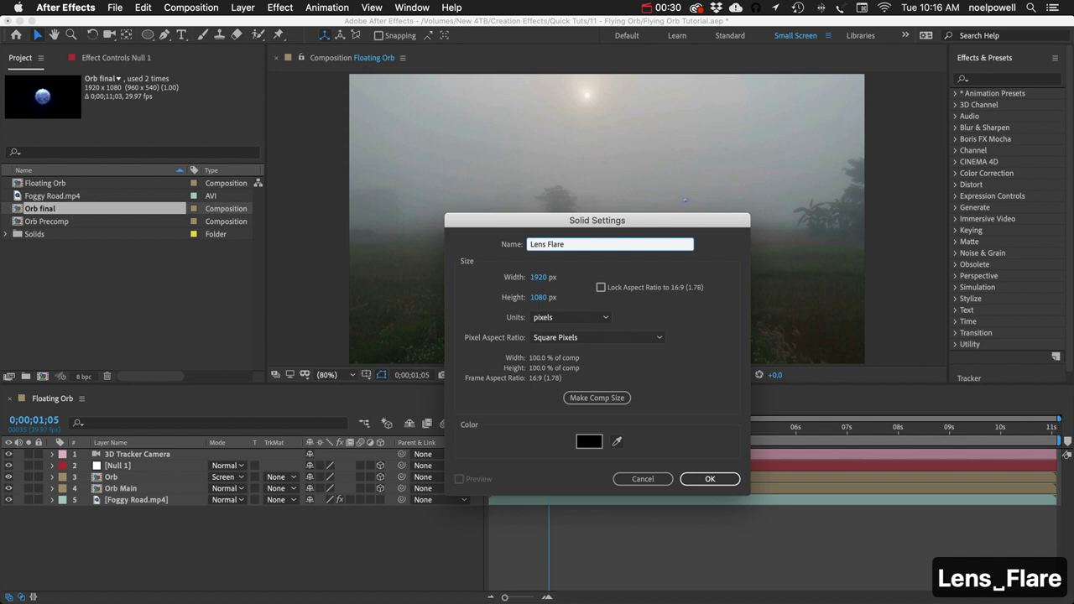
key(Return)
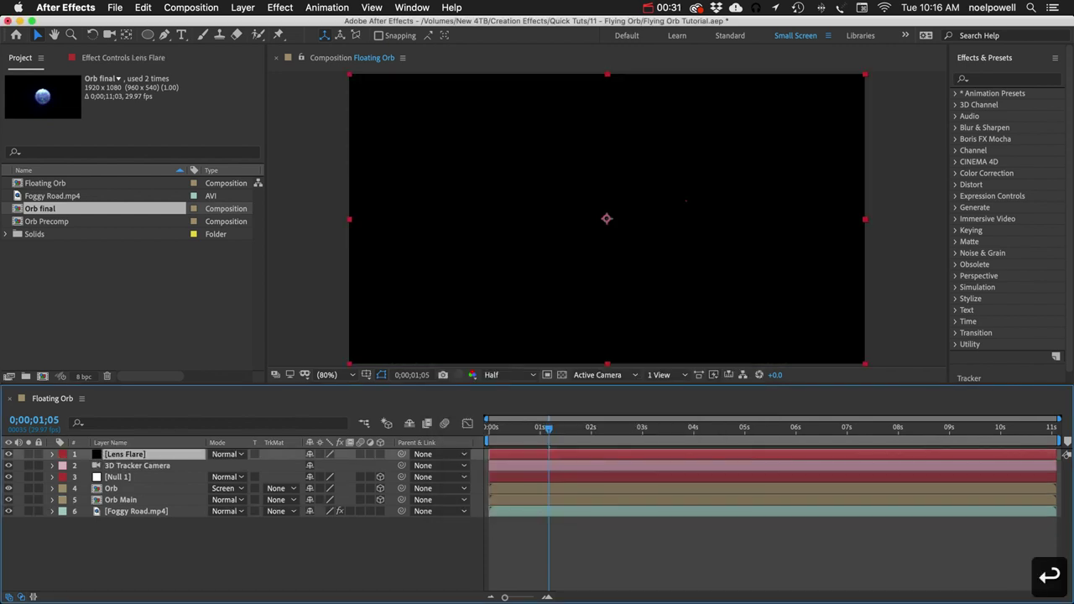
Step: Search the effects for lens flare with the Lens Flare solid selected
click(992, 79)
text(lens flare)
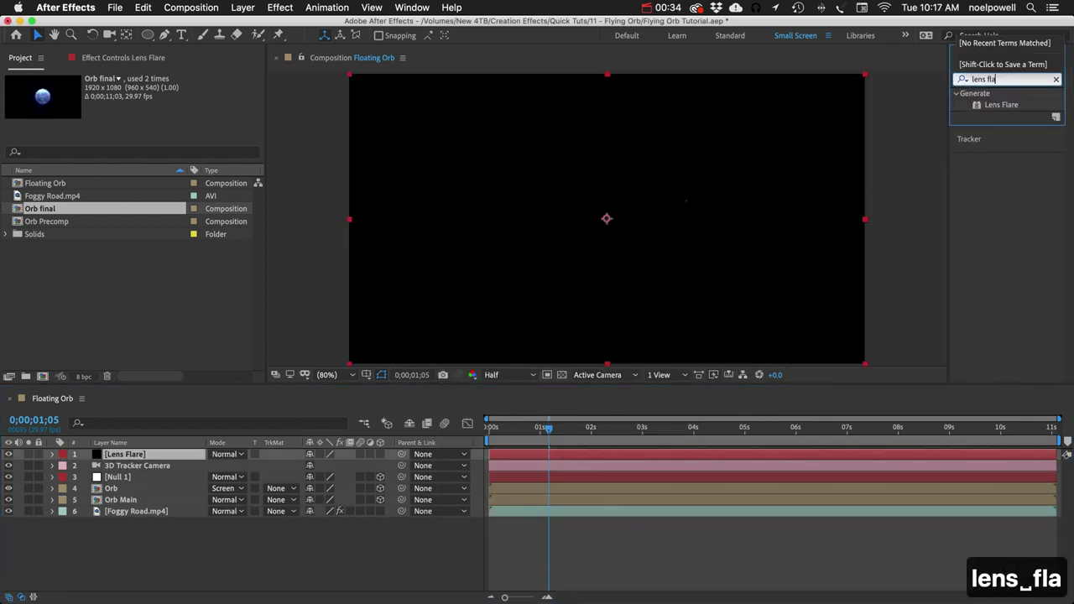
Step: Apply the Lens Flare effect to the Lens Flare layer, with Screen blending mode and the 35mm Prime lens type
drag(1010, 106, 712, 175)
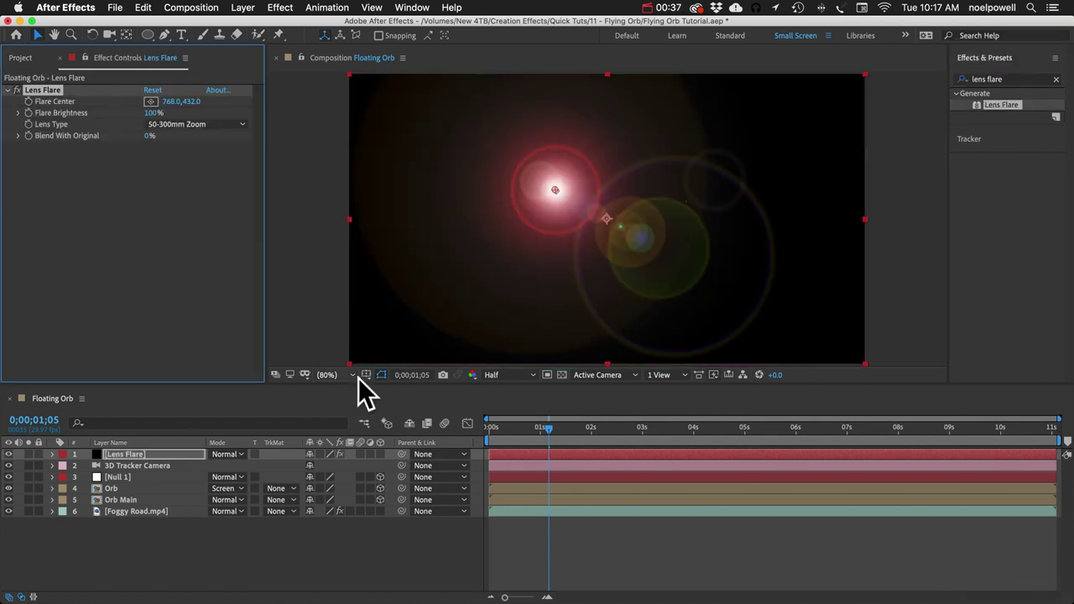
click(220, 454)
click(225, 218)
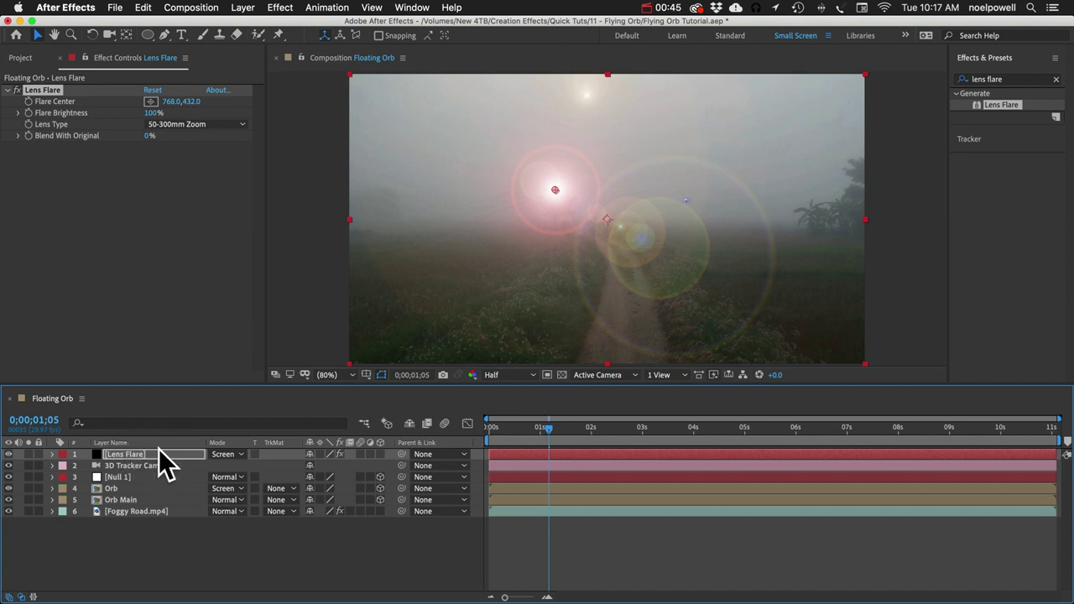
click(178, 125)
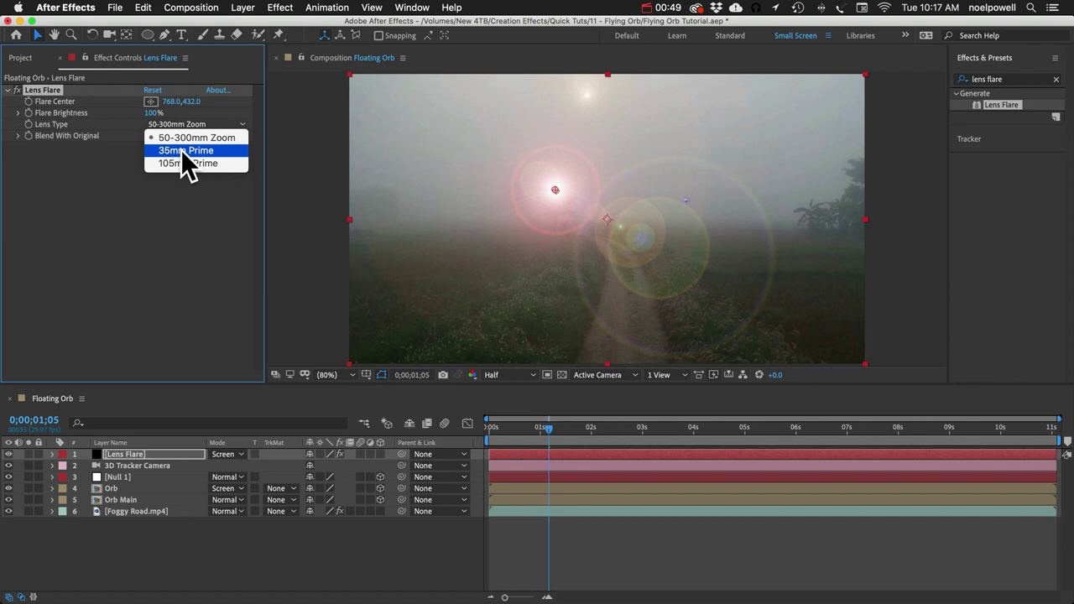
click(180, 151)
Step: Add an expression to Flare Center that links it to the position of the Null 1 layer
key(e)
click(76, 465)
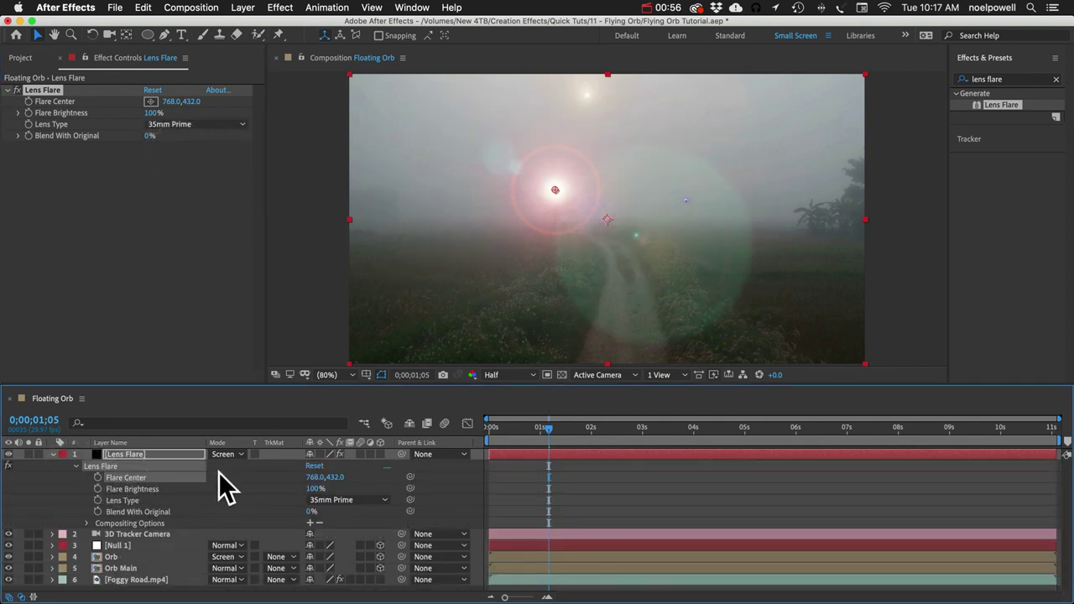
alt+click(98, 477)
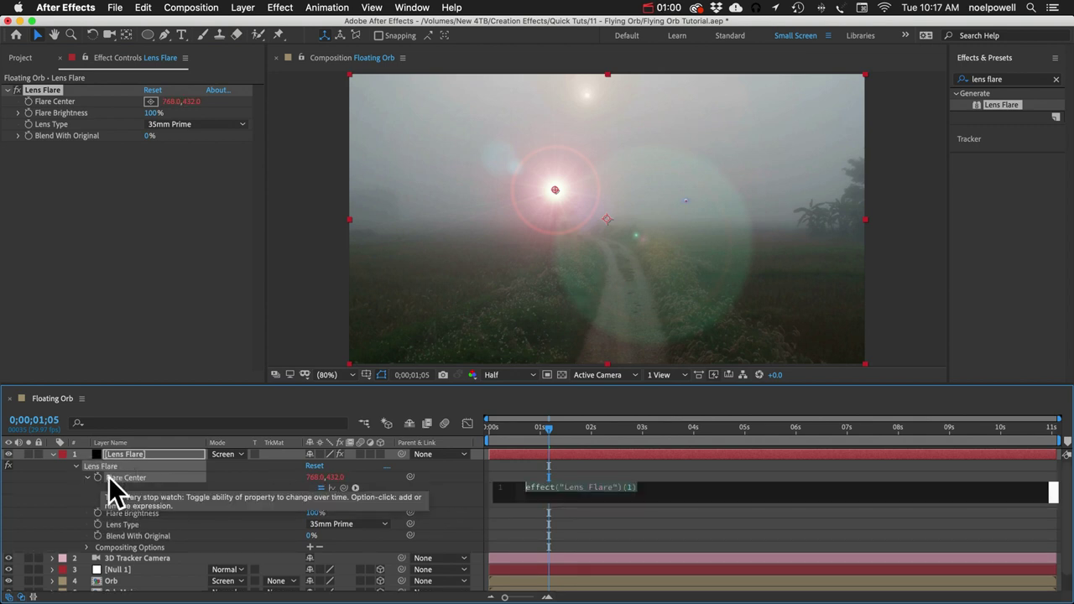
click(111, 571)
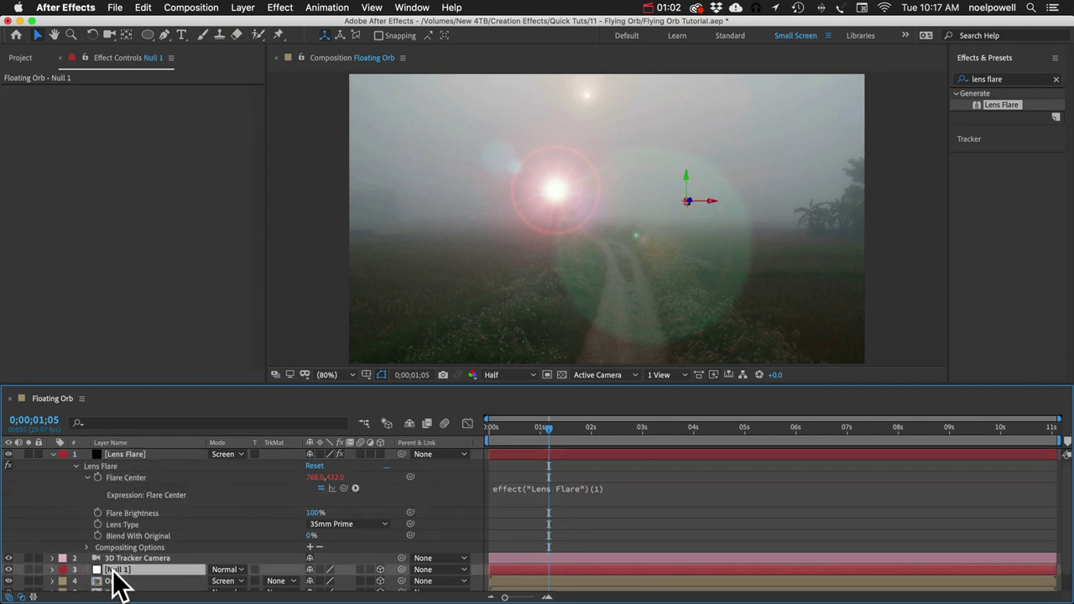
key(p)
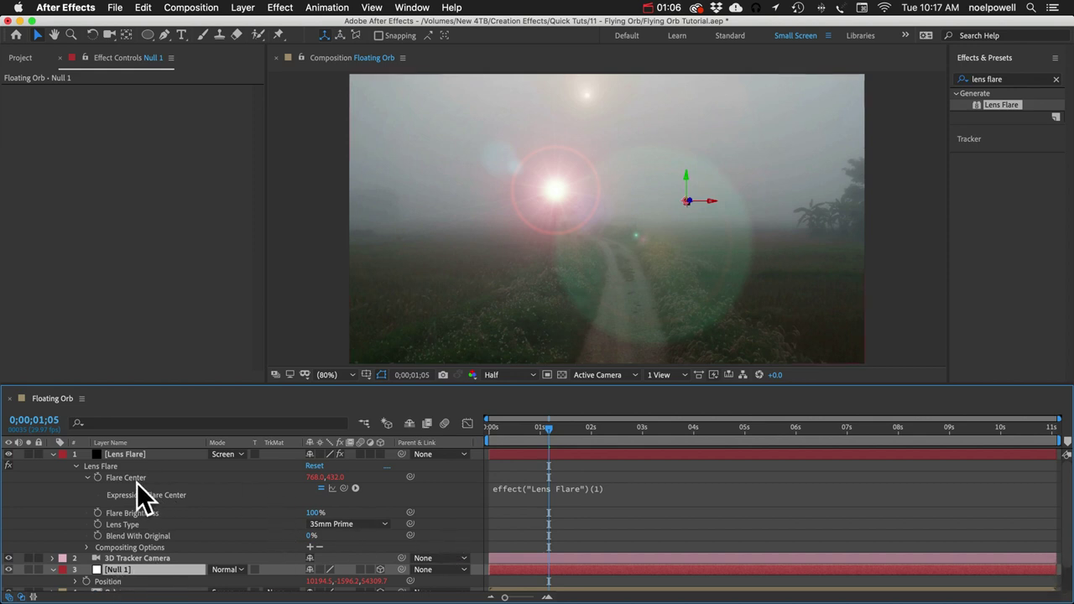
drag(343, 488, 296, 477)
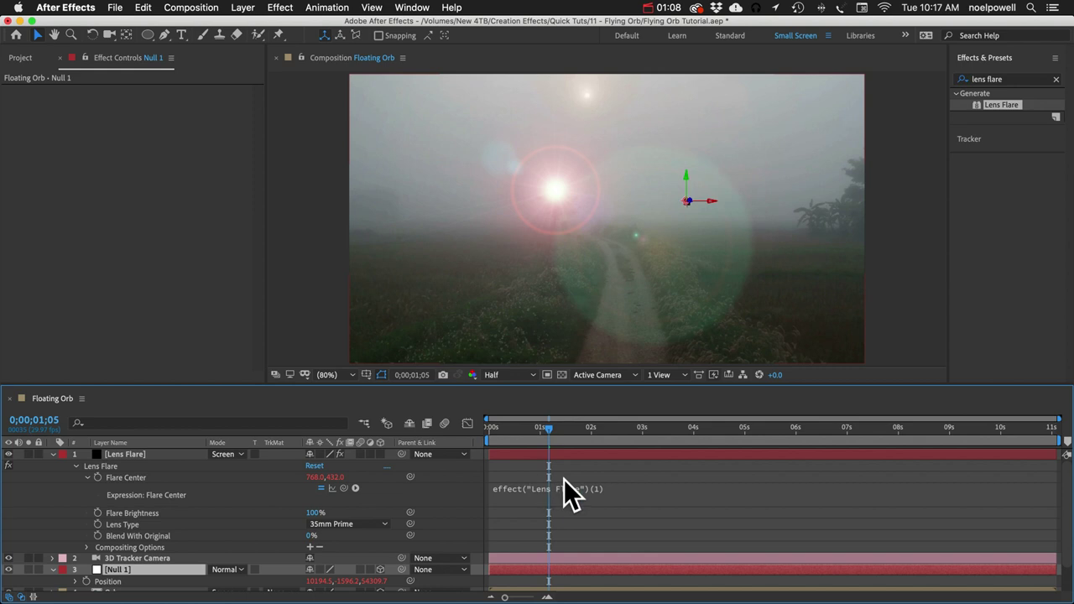
drag(342, 488, 115, 583)
drag(645, 504, 647, 532)
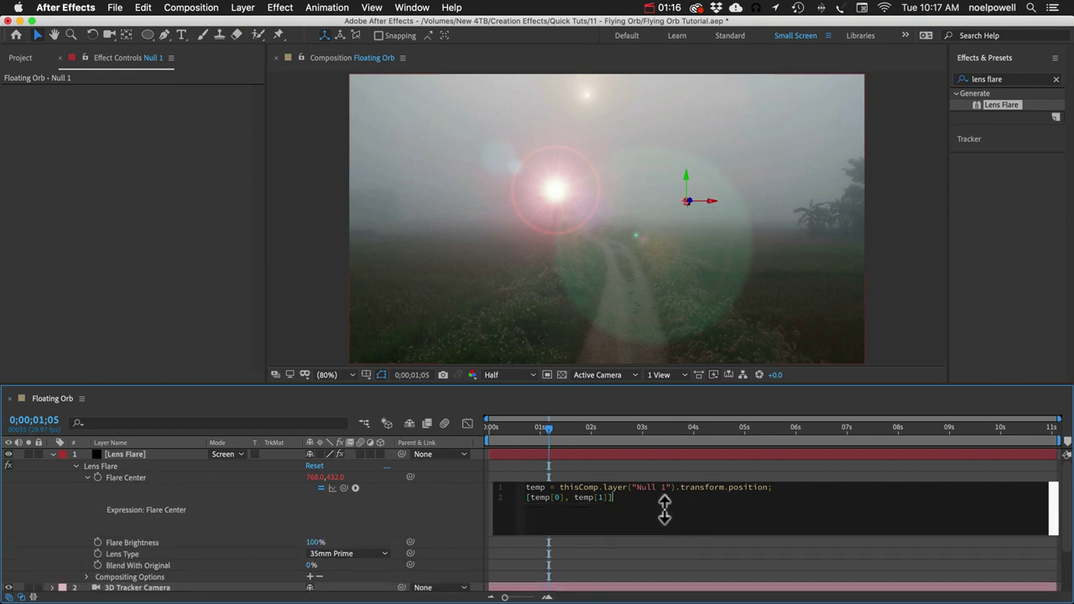
Step: Change the first line of the Flare Center expression to p = thisComp.layer("Null 1");
click(539, 489)
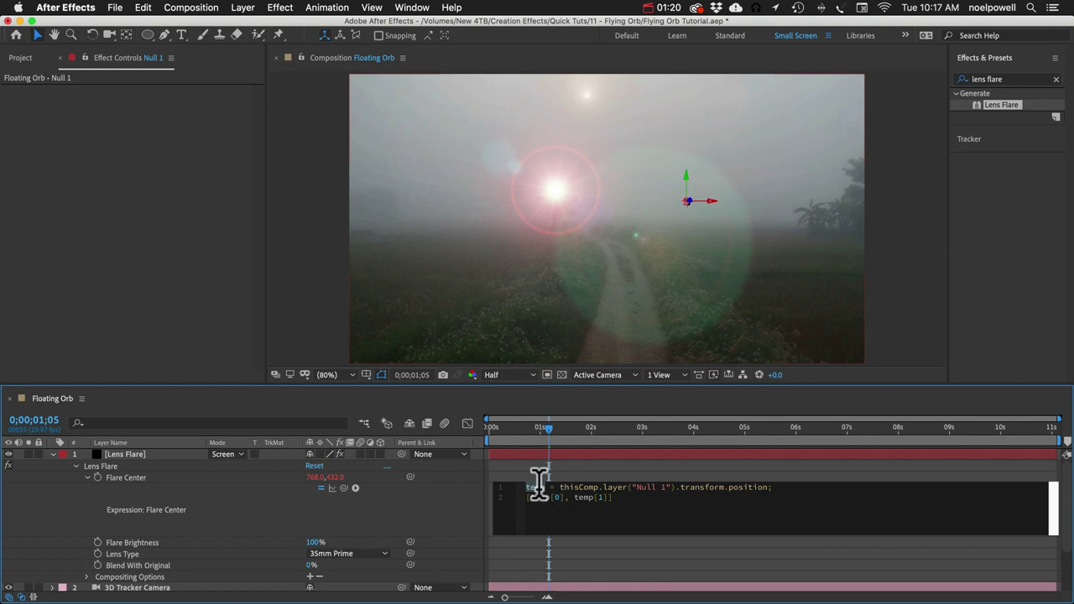
text(p)
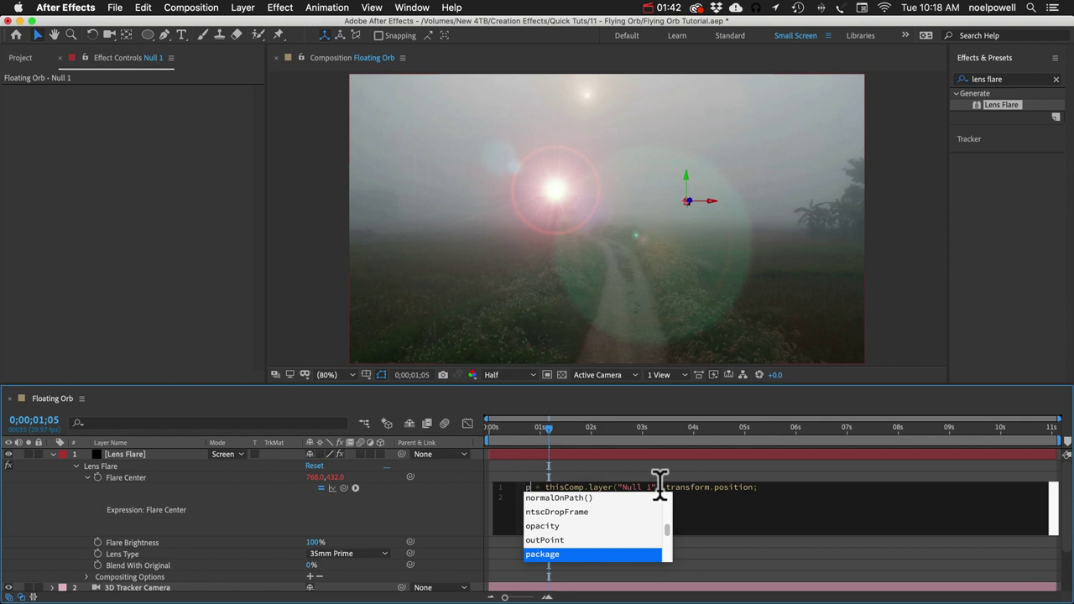
drag(660, 487, 750, 492)
key(BackSpace)
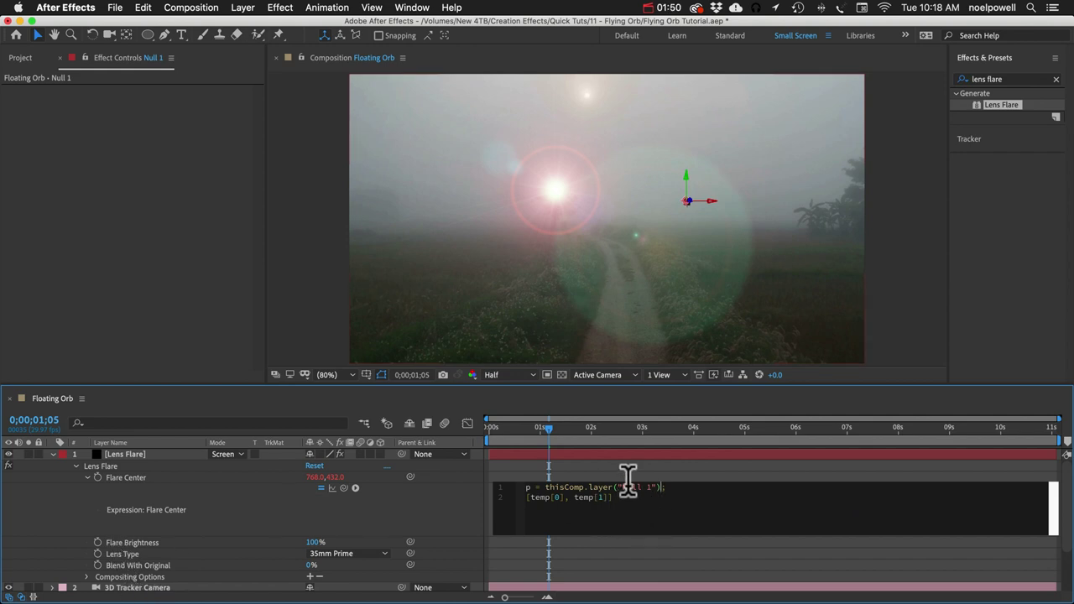
Step: Replace the second line of the Flare Center expression with p.toComp(p.anchorPoint); and apply it
drag(624, 498, 475, 504)
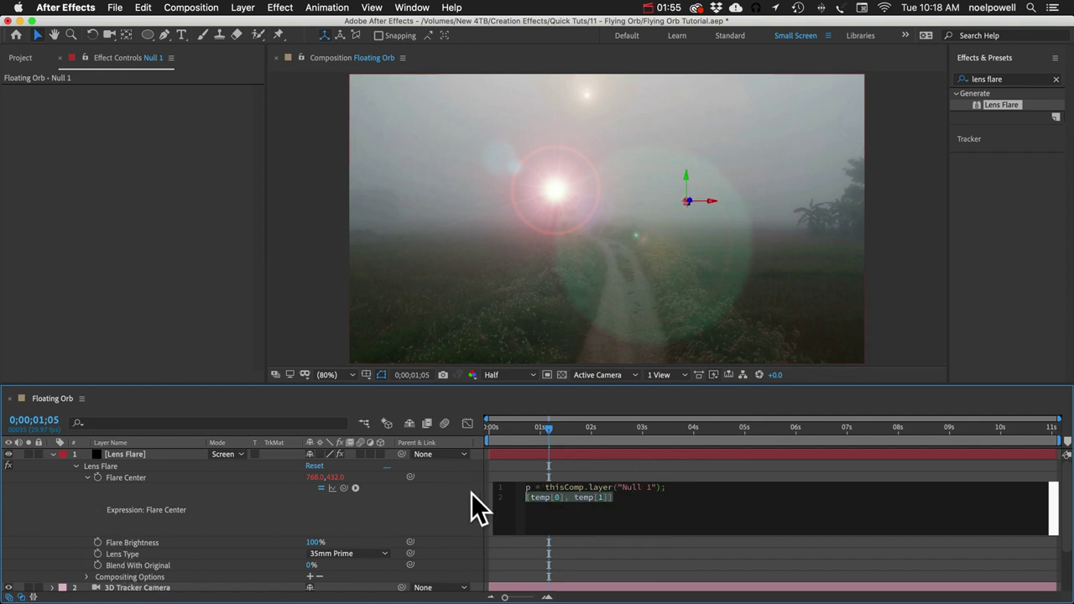
text(p)
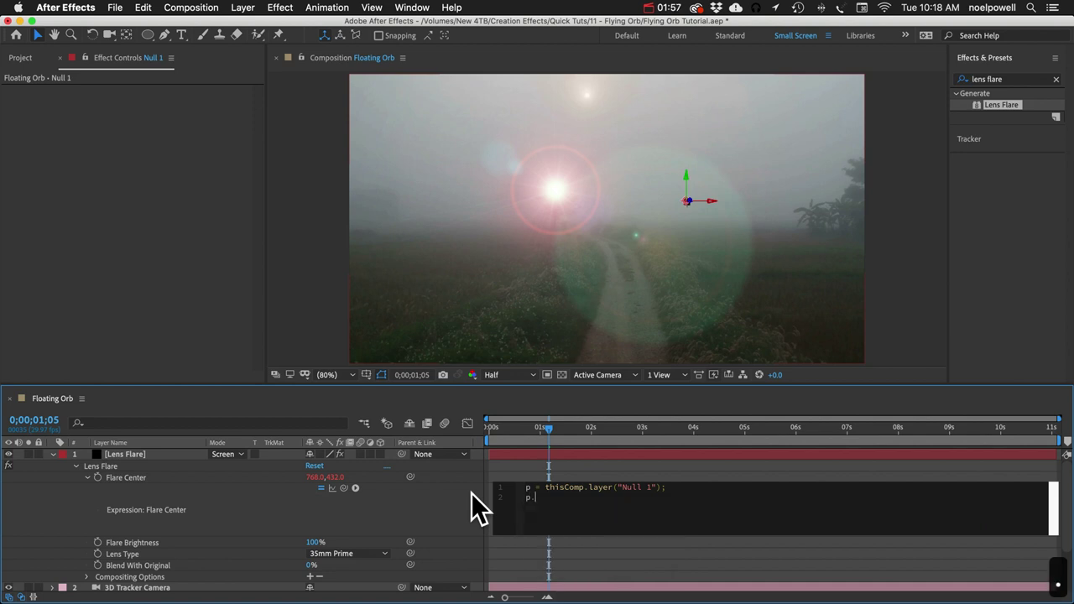
text(.toComp)
key(Return)
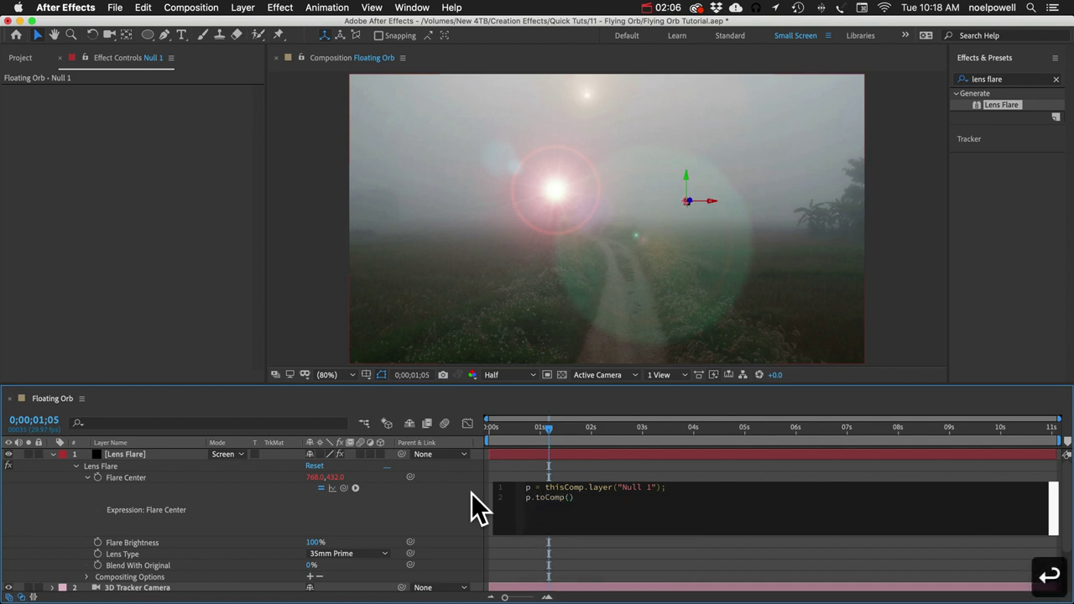
text(p)
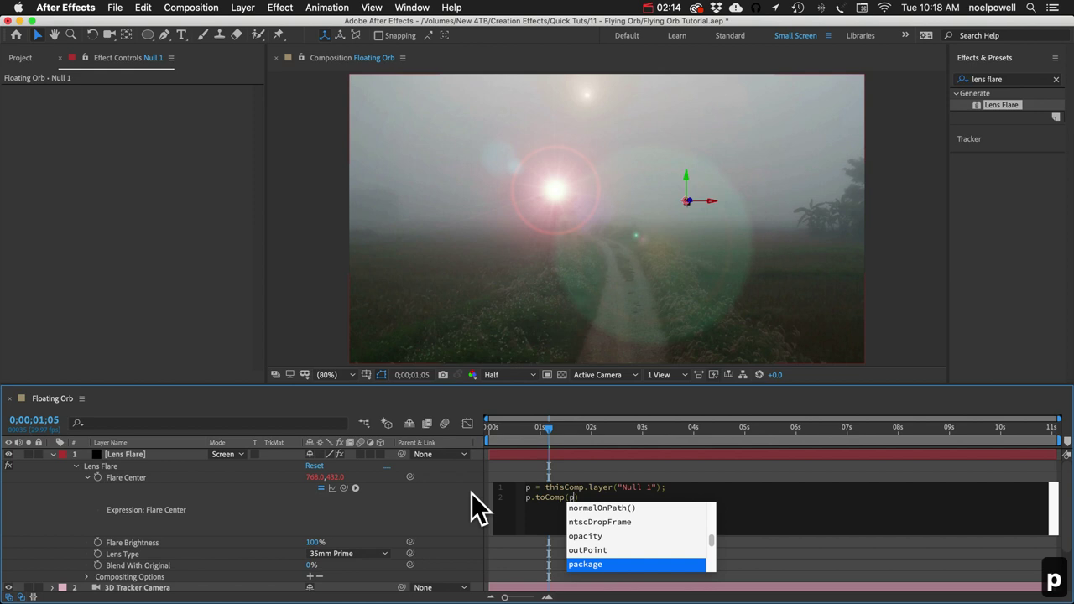
text(.ancho)
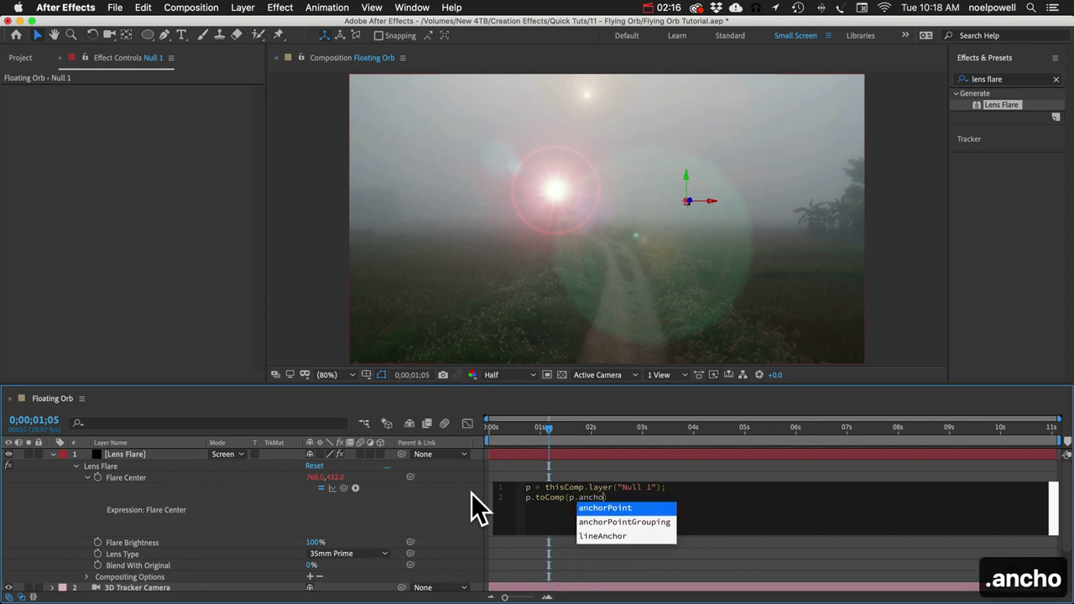
key(Return)
text();)
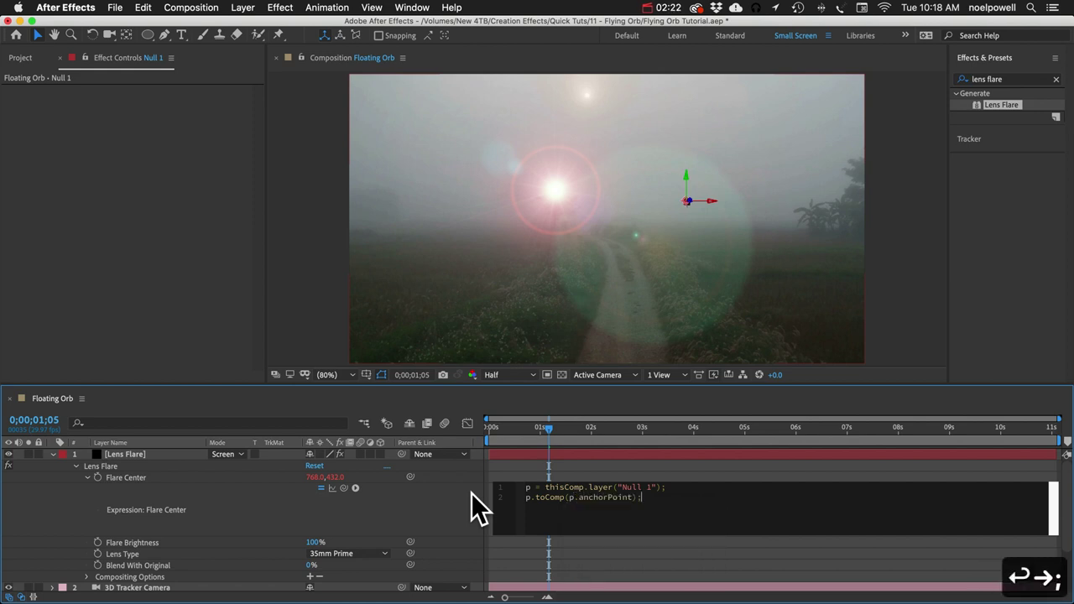
click(448, 497)
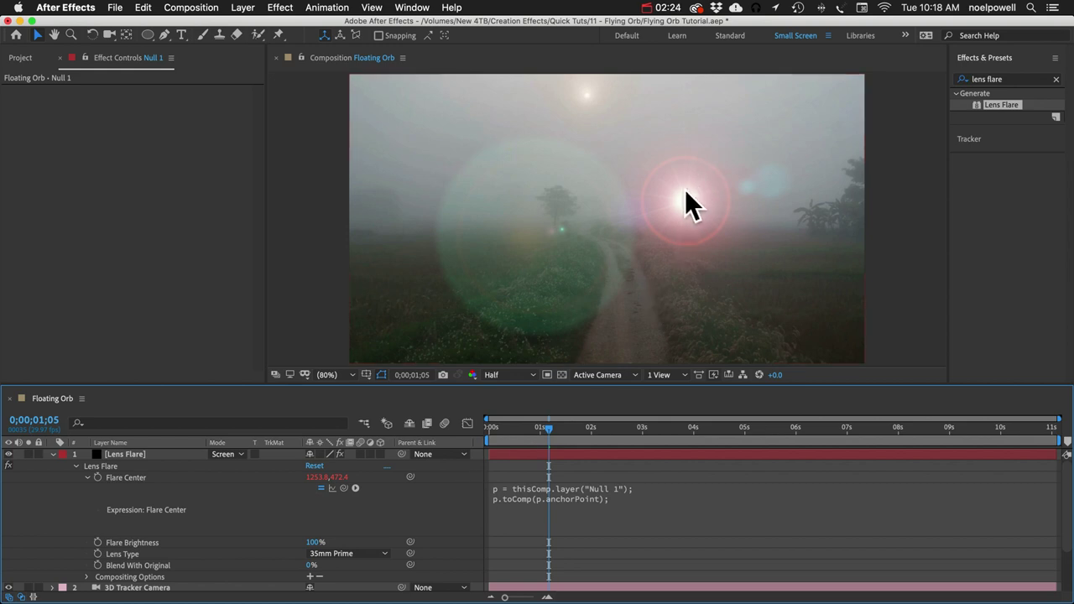
Step: Keyframe Flare Brightness at 15% at the start of the composition
drag(548, 428, 453, 467)
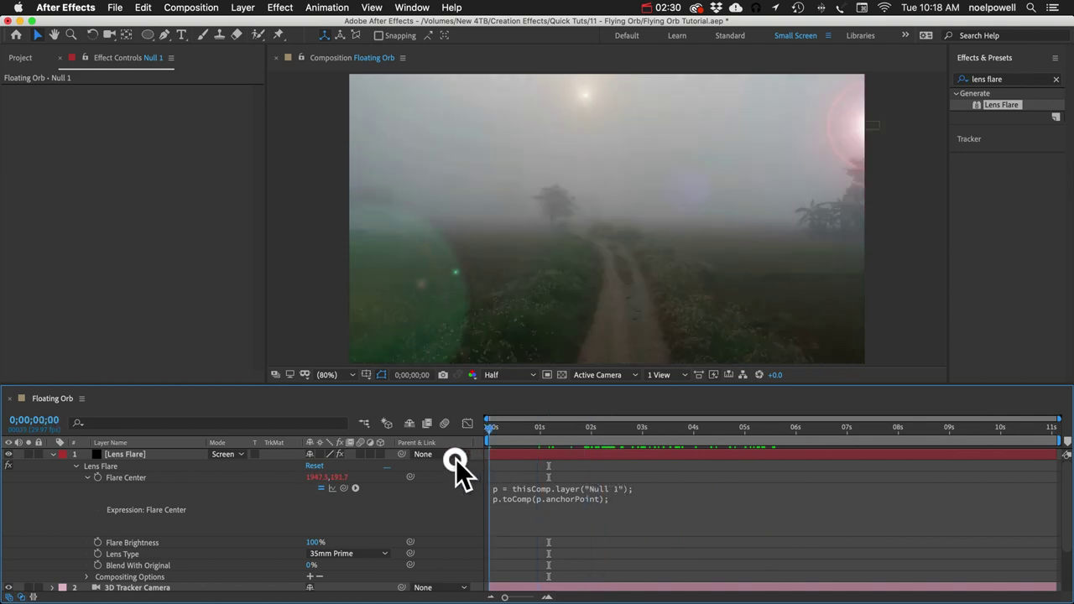
click(87, 477)
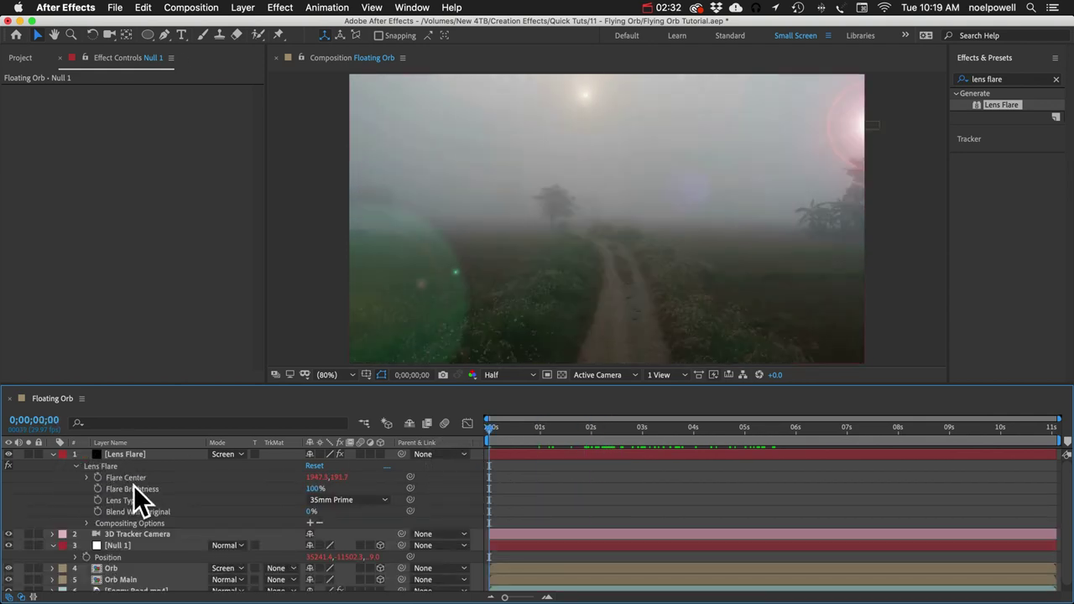
click(134, 488)
click(98, 489)
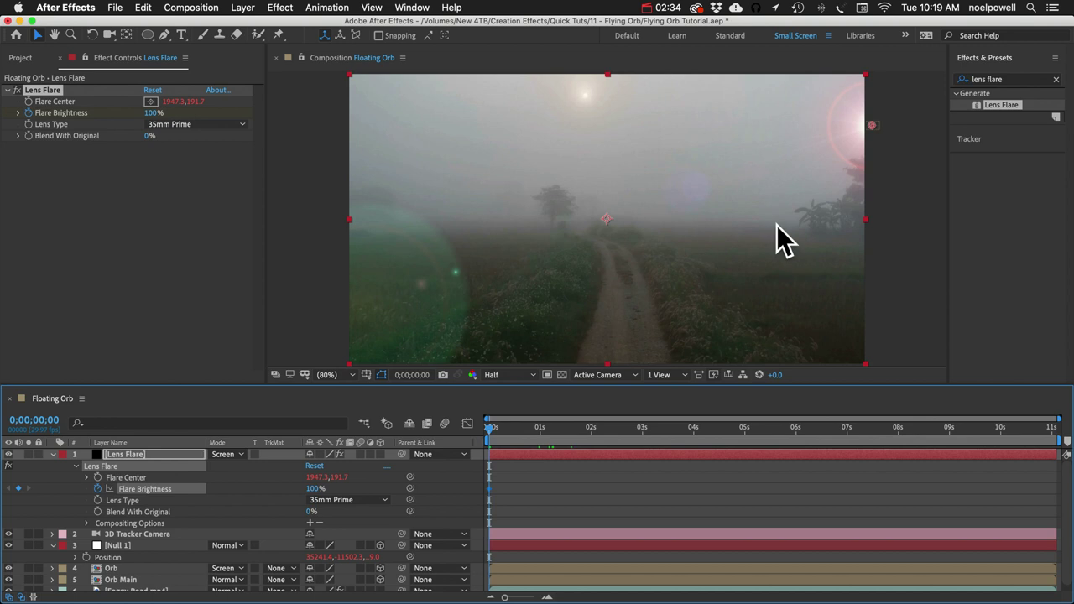
click(316, 489)
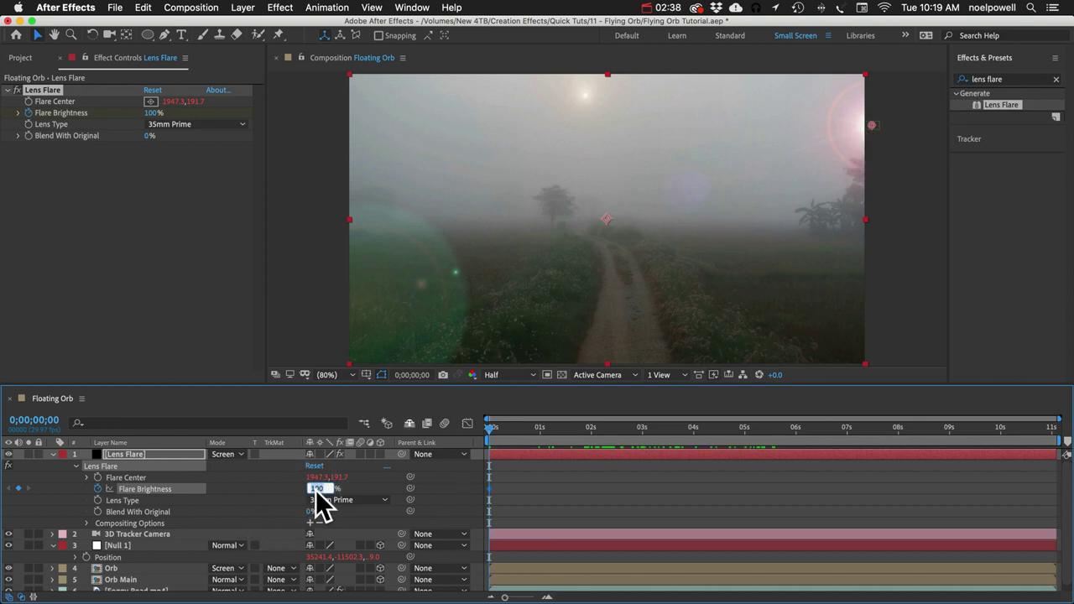
text(15)
key(Return)
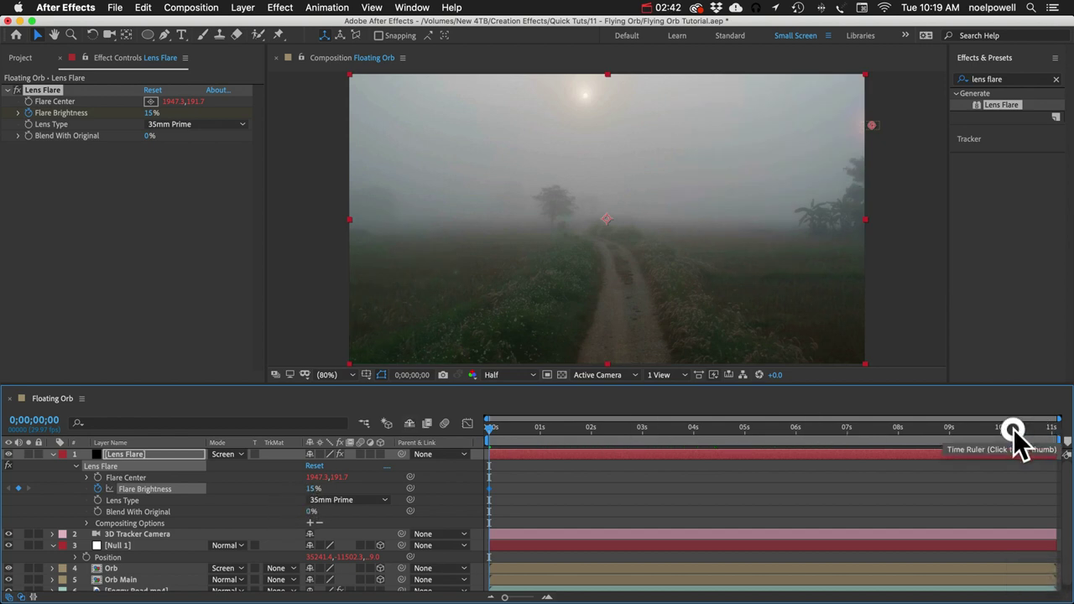
Step: Add a second Flare Brightness keyframe of 110% at 0;00;10;07
click(1013, 428)
drag(313, 489, 374, 491)
click(316, 489)
text(110)
key(Return)
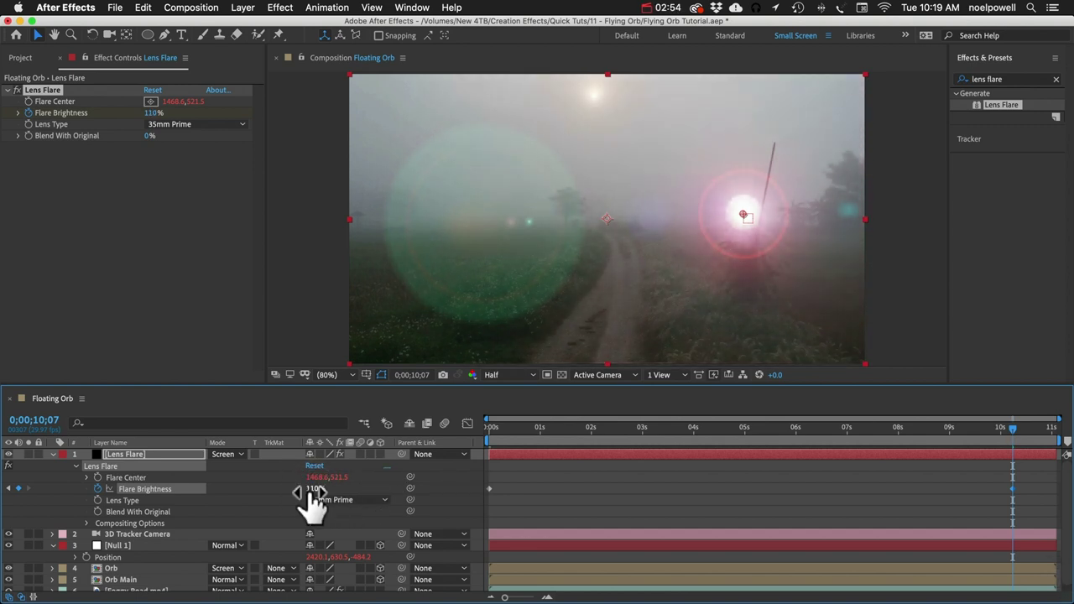
Step: Add the expression wiggle(5,30) to Flare Brightness to make the flare flicker
alt+click(98, 489)
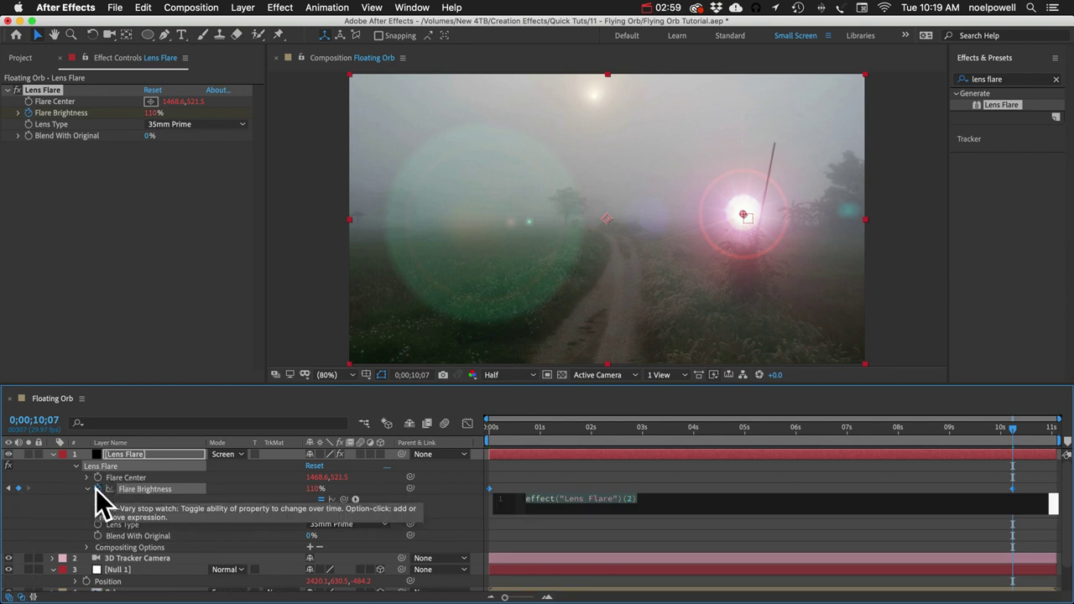
text(wiggle)
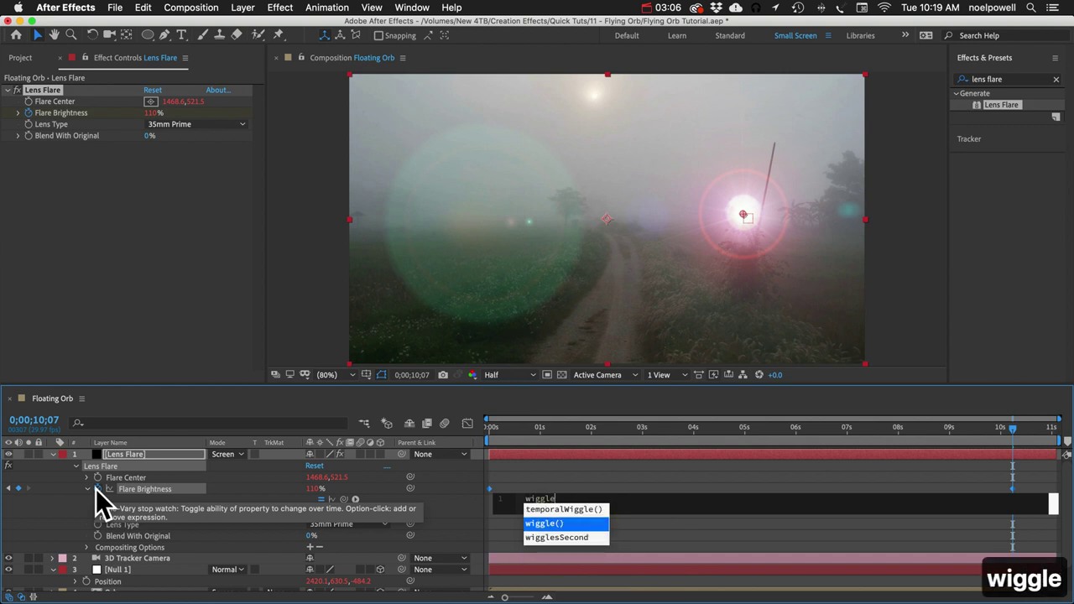
text((5,)
key(BackSpace)
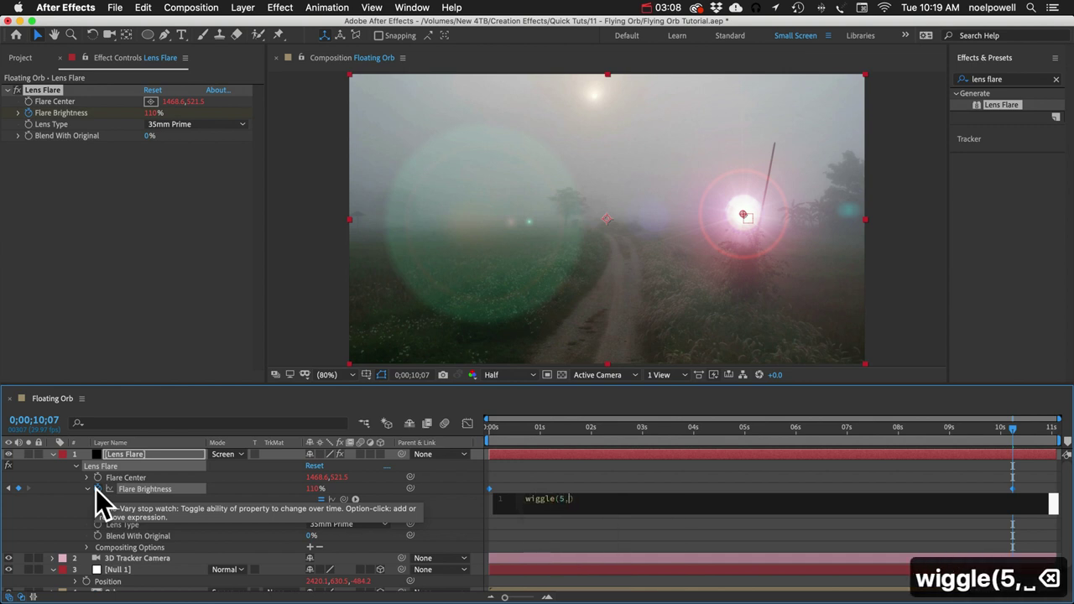
text(30)
click(264, 513)
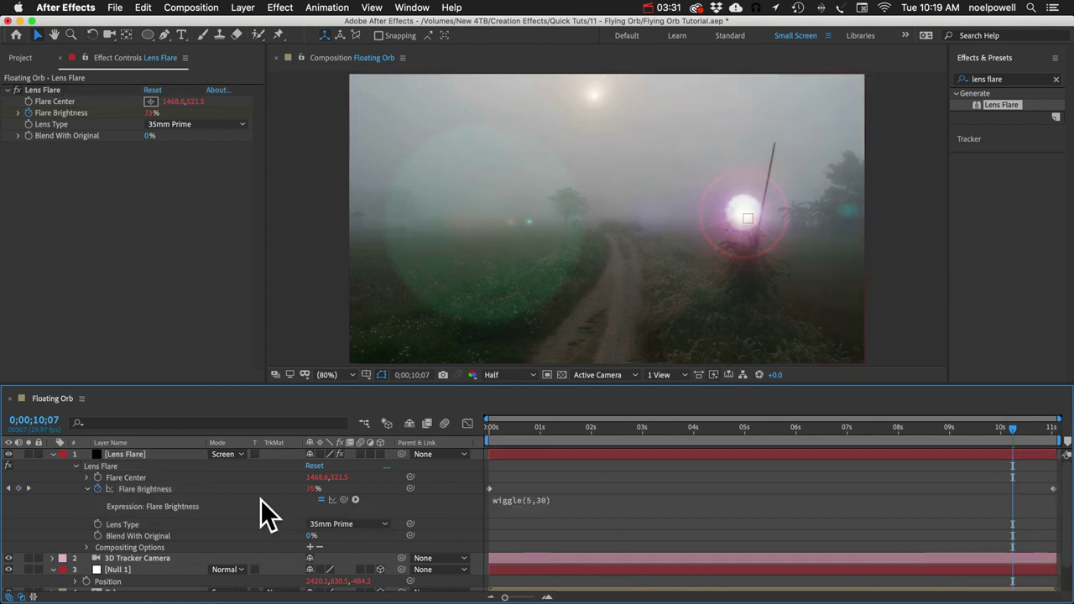
Step: Find the Tritone effect and apply it to the Lens Flare layer below the Lens Flare effect
click(995, 79)
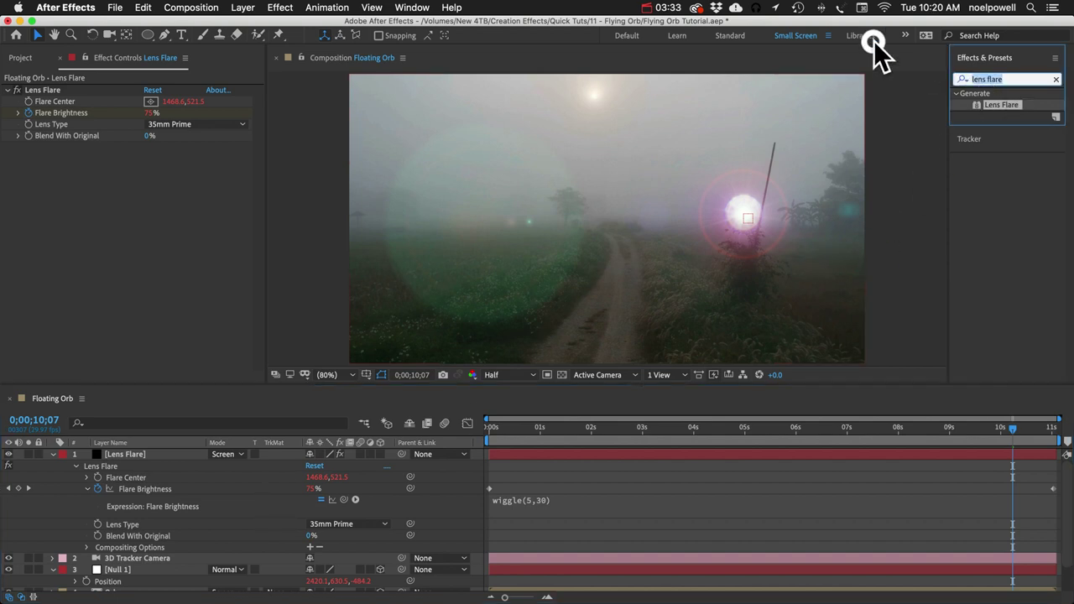
text(trito)
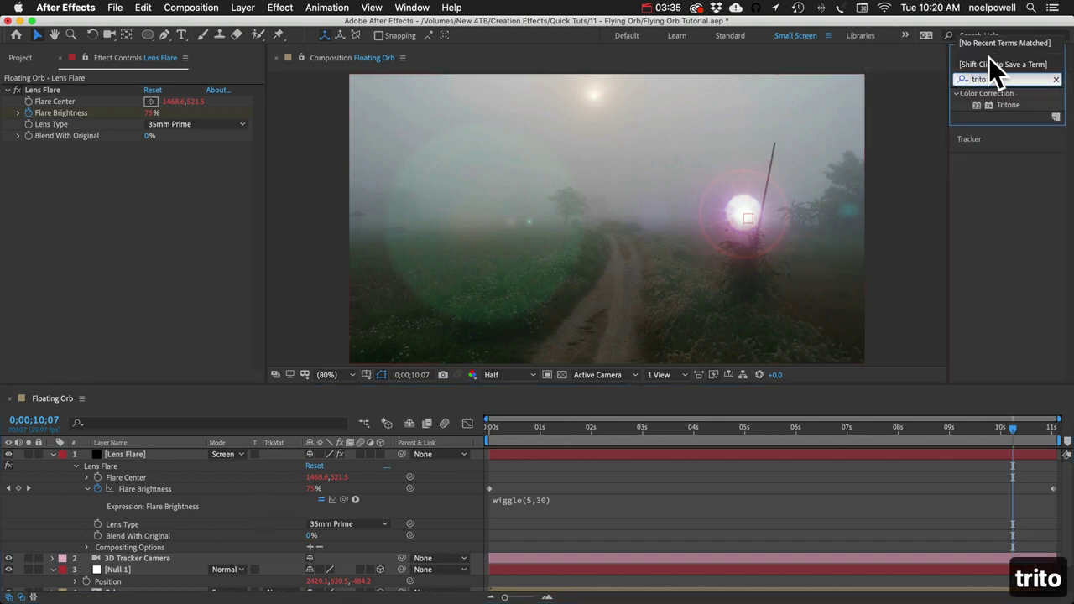
drag(1004, 104, 55, 243)
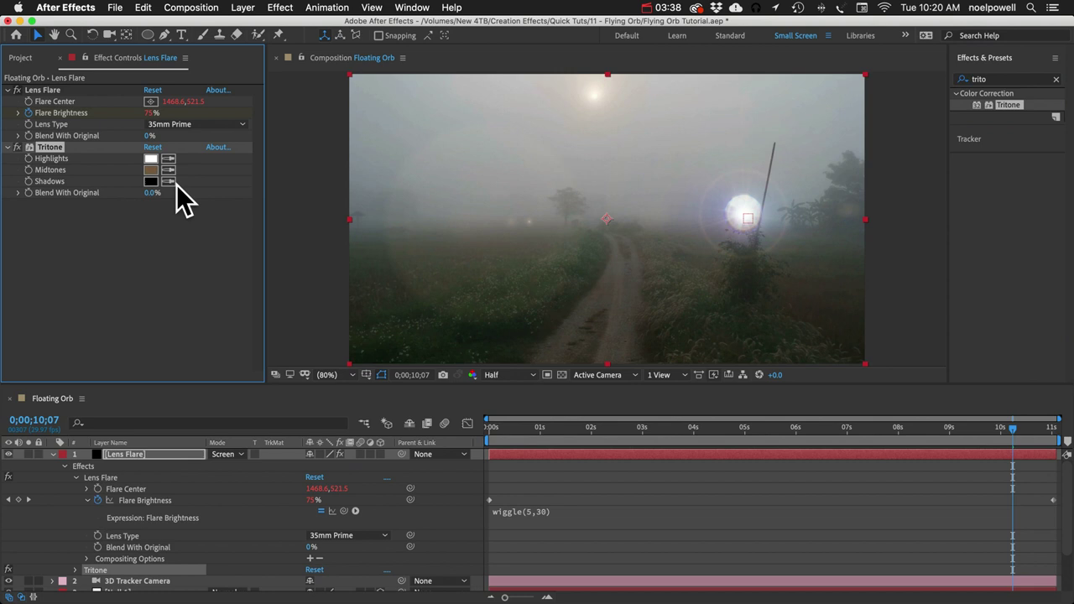
Step: Set the Tritone Midtones colour on the Lens Flare layer to blue, 2650C0, after trying other hues
click(155, 171)
drag(404, 411, 399, 326)
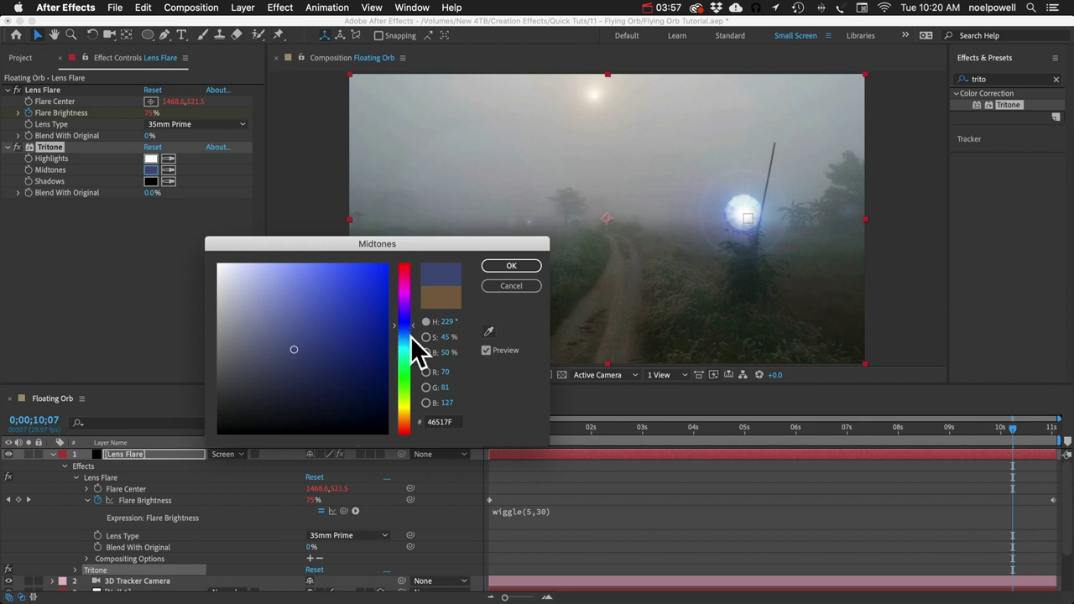
click(405, 402)
mouse_move(336, 347)
mouse_down()
mouse_move(347, 294)
mouse_move(384, 275)
mouse_up()
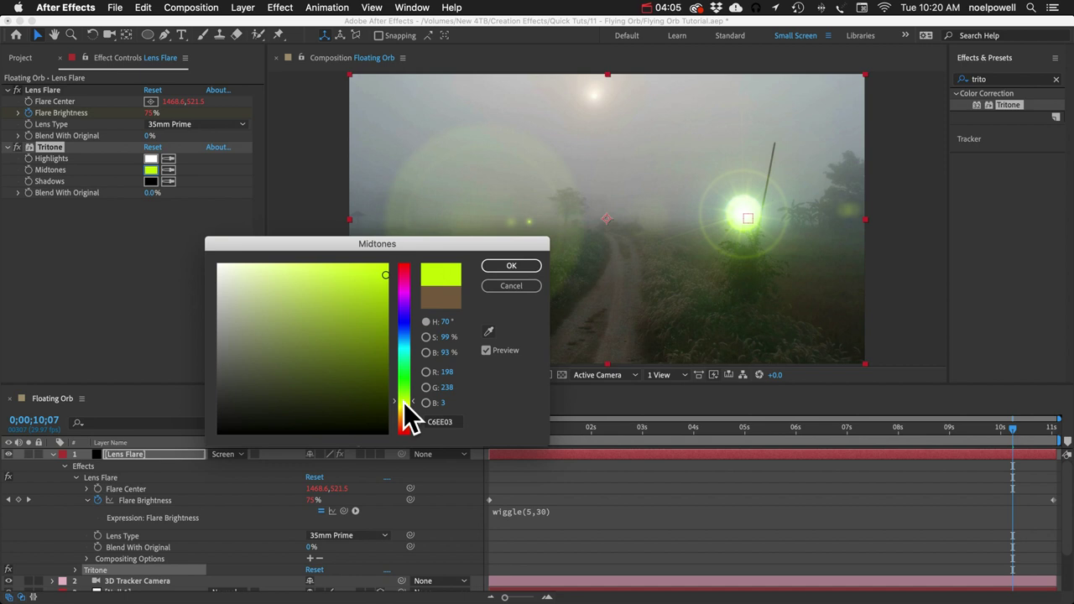
drag(404, 402, 404, 328)
click(323, 335)
drag(323, 335, 362, 310)
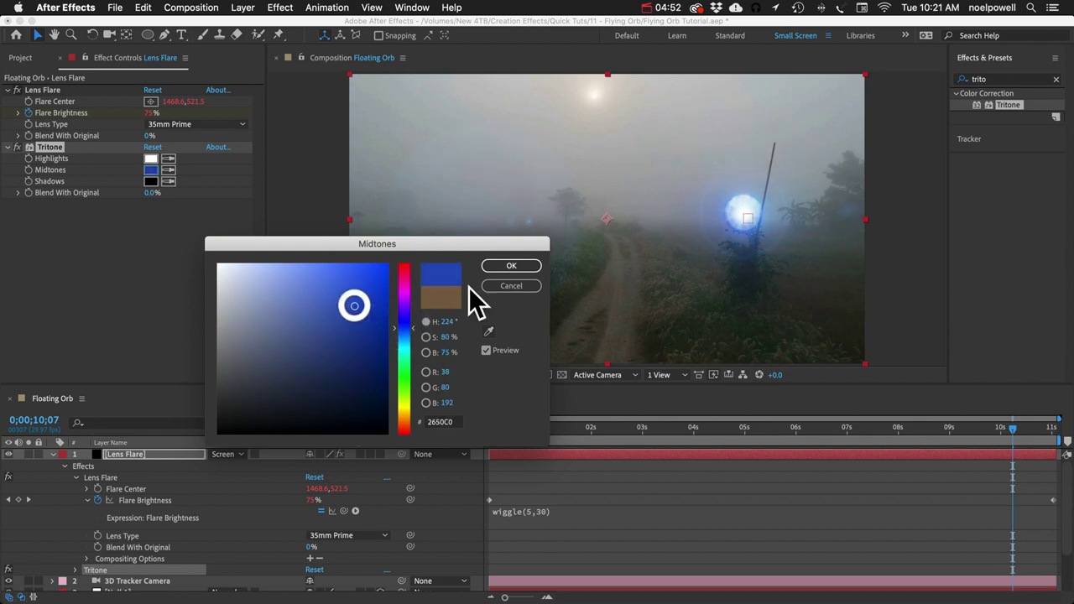
click(511, 265)
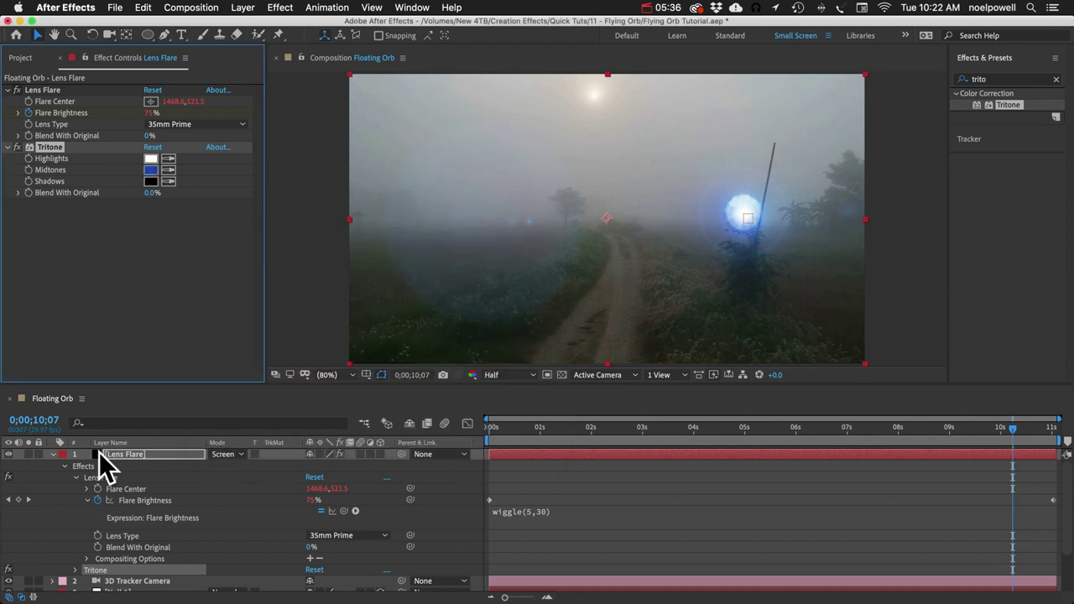
Step: Preview the blue, flickering flare from the start of the composition to about 0;00;03;26
key(Home)
key(space)
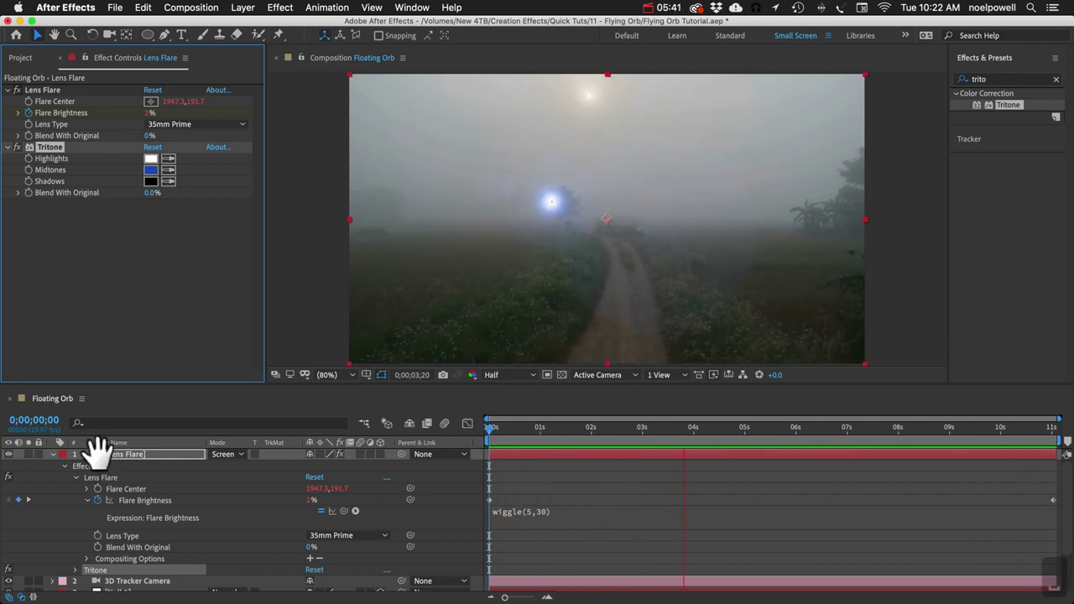
key(space)
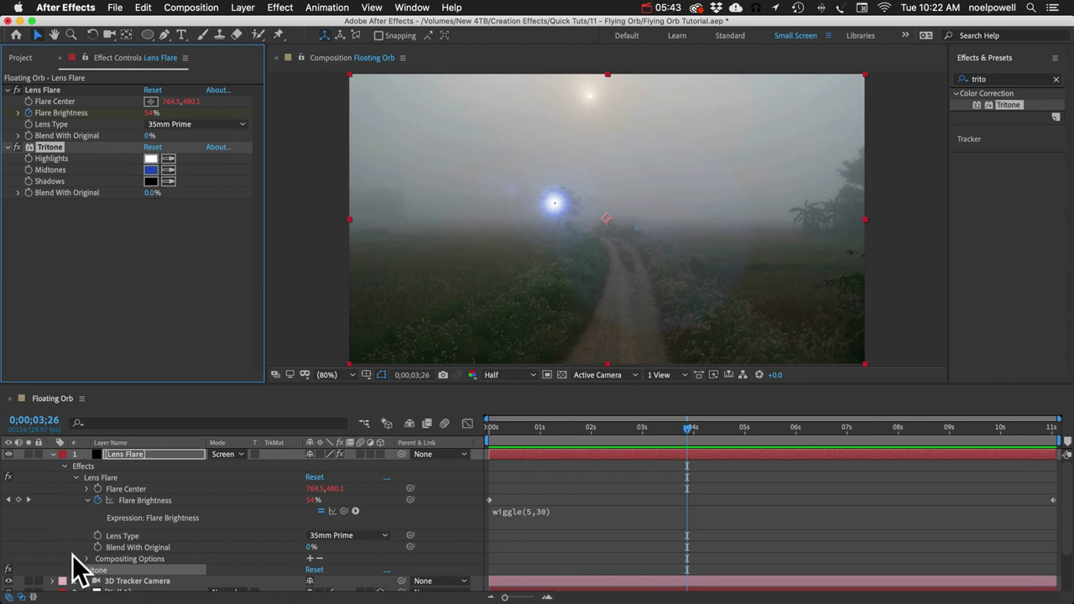
Step: Link the Lens Flare layer's Opacity to its Flare Brightness with the expression effect("Lens Flare")("Flare Brightness")
click(132, 473)
key(t)
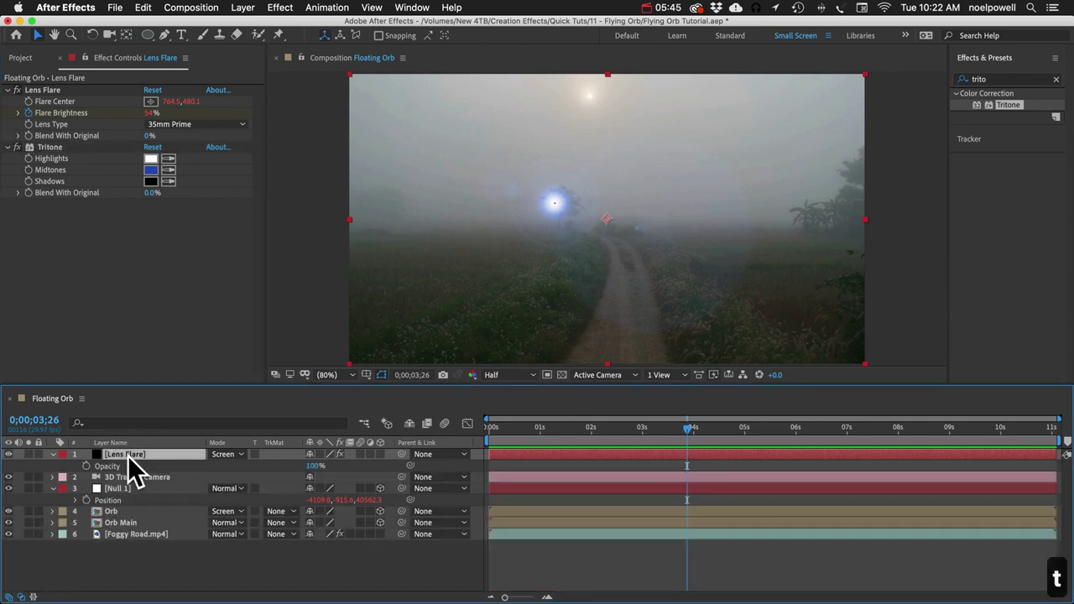
alt+click(86, 466)
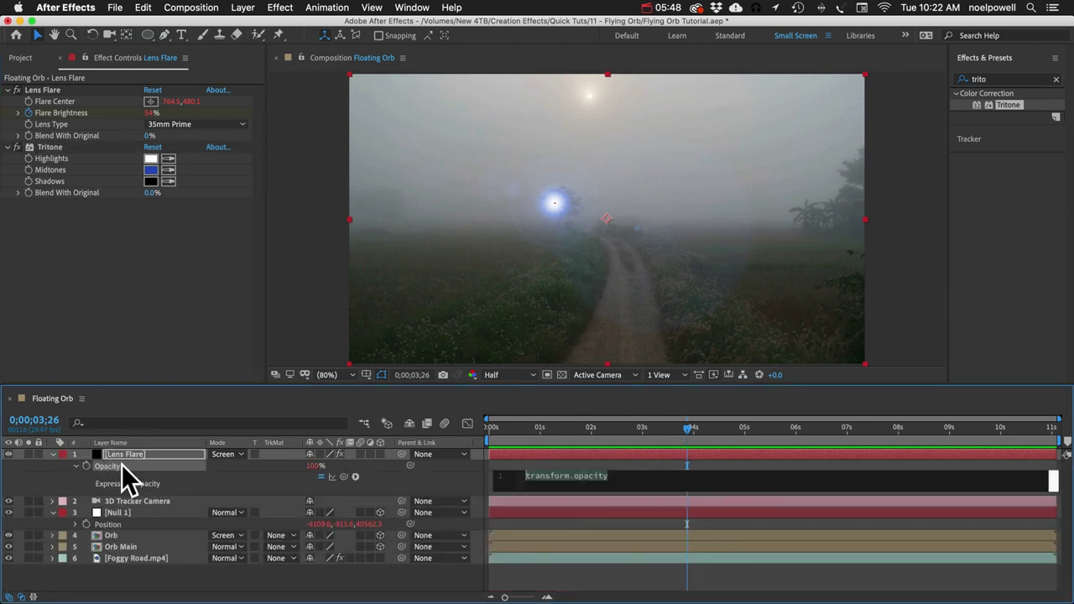
key(e)
key(e)
drag(211, 384, 221, 220)
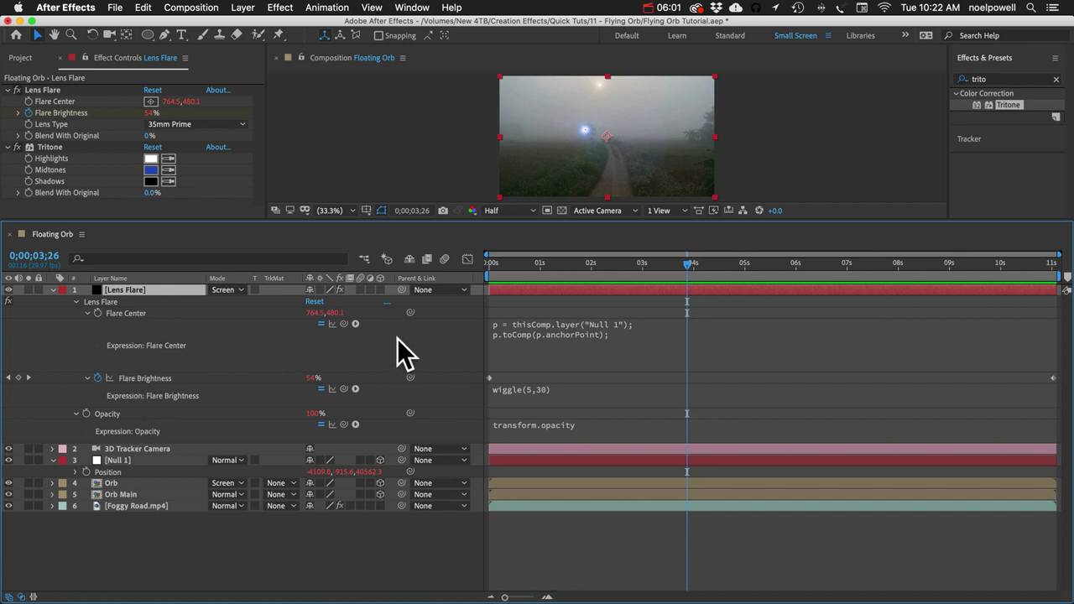
click(112, 412)
drag(343, 424, 138, 380)
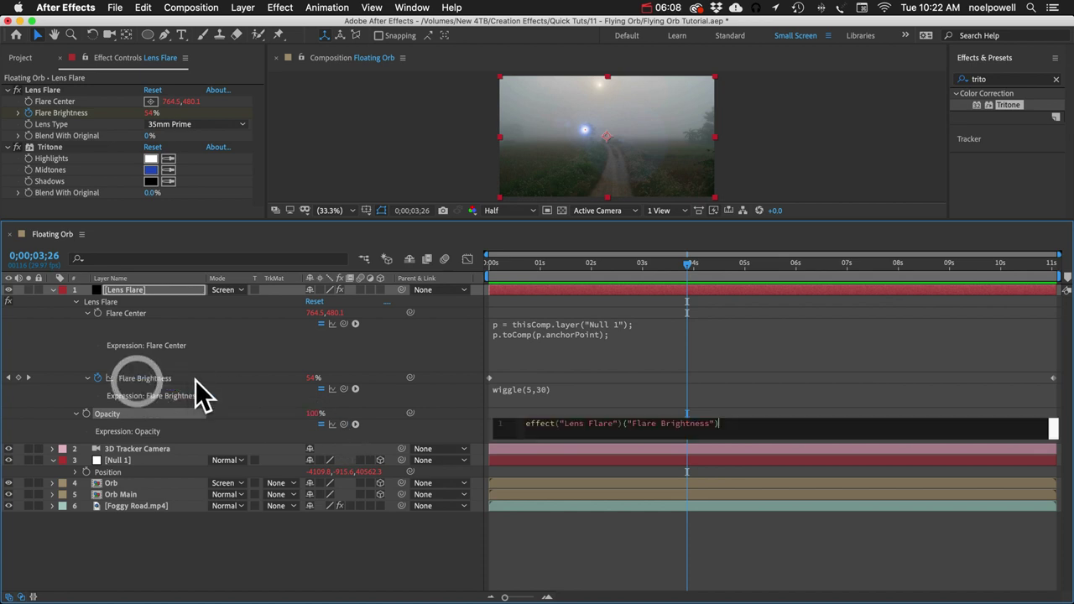
click(460, 432)
Step: Divide the Lens Flare layer's Opacity expression by 1.5
click(645, 428)
click(751, 425)
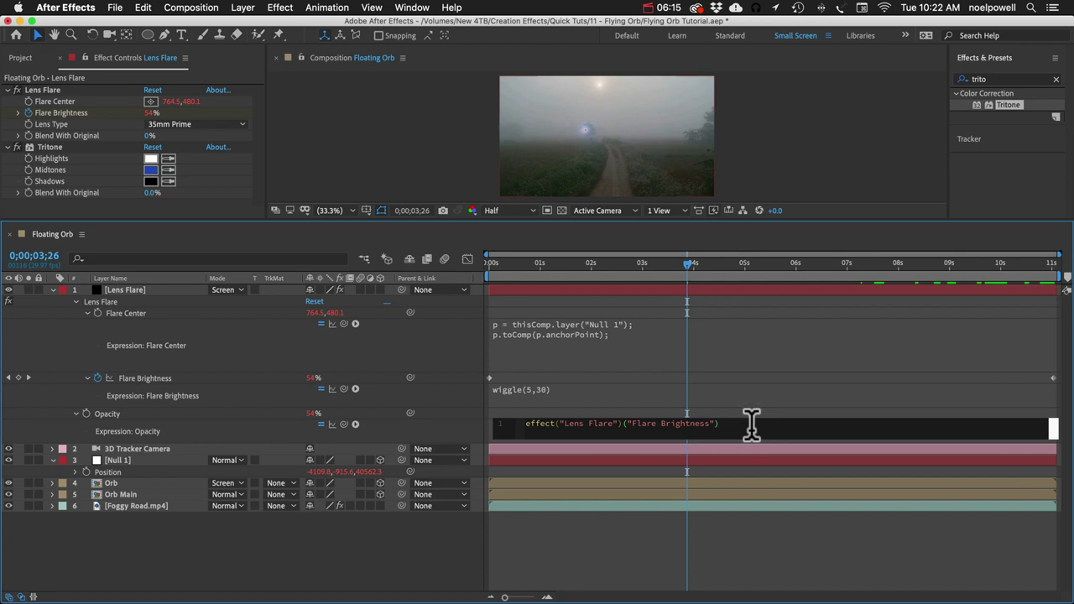
text(/1.5)
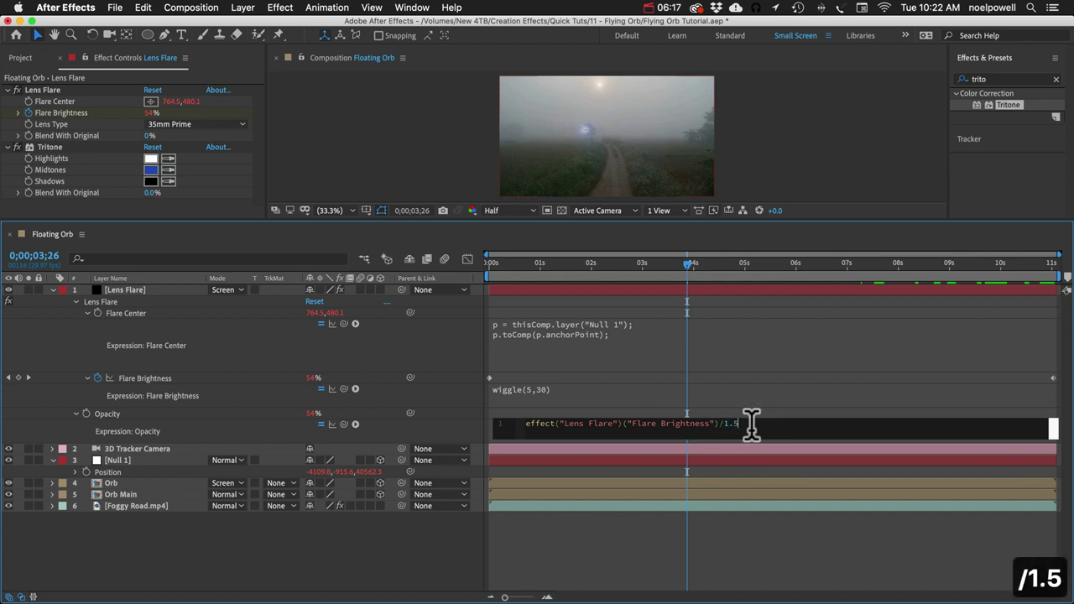
click(749, 413)
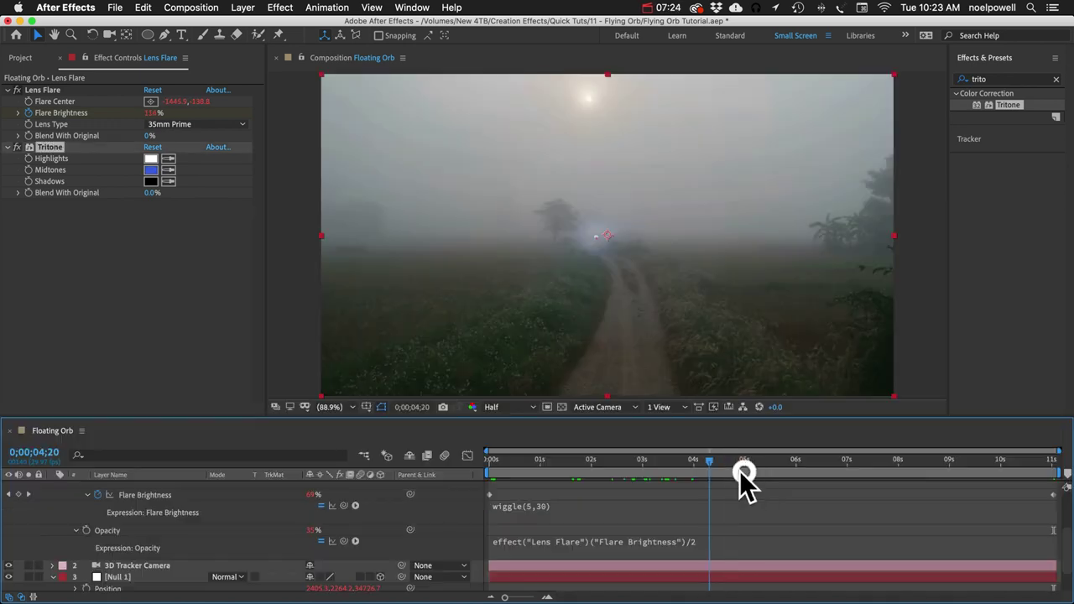
Step: At 0;00;06;04, set Tritone's Blend With Original on the Lens Flare layer to 27%
drag(742, 479, 804, 483)
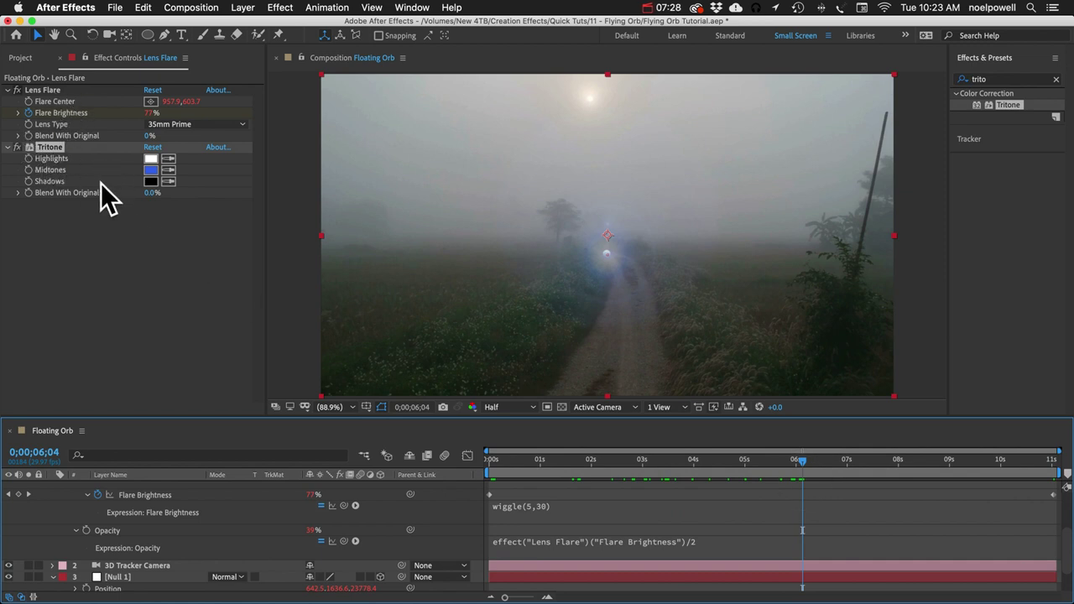
drag(147, 193, 173, 201)
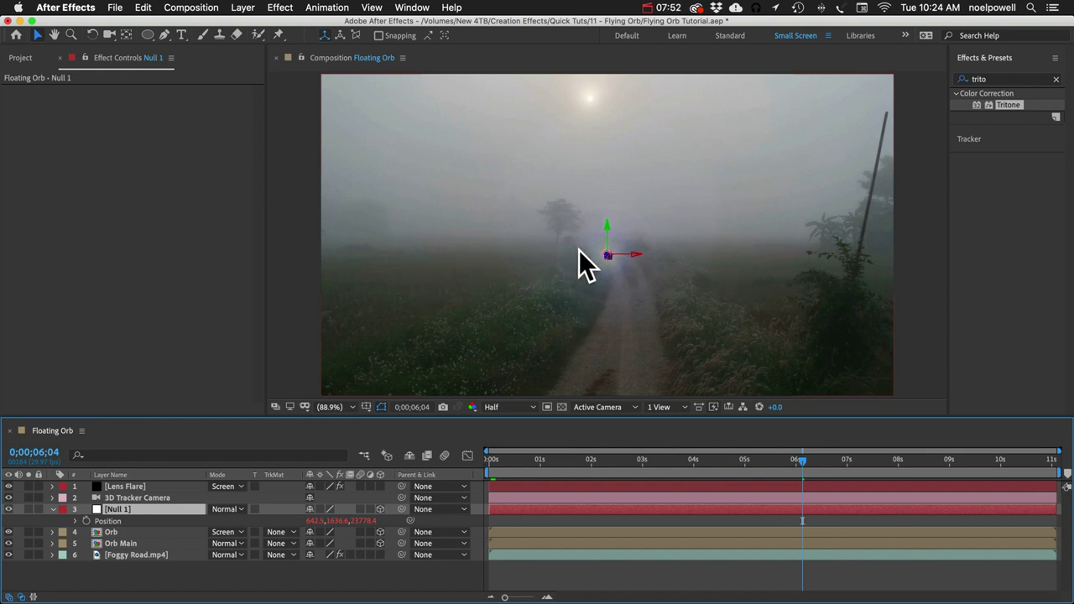
Step: Create a 1920 x 1080 px solid above Null 1, coloured blue 0051C0
click(252, 7)
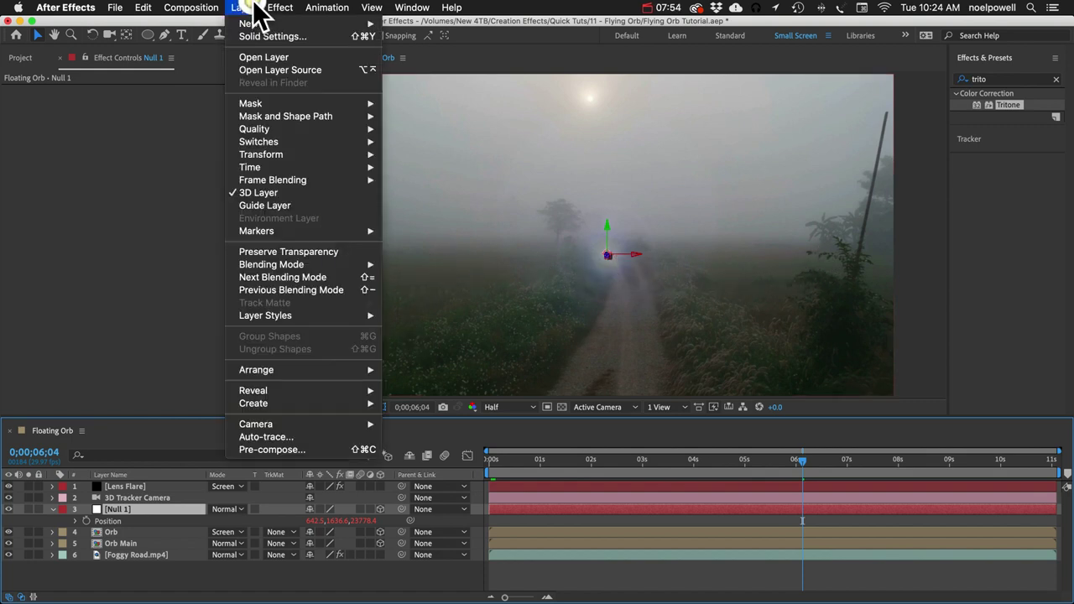
mouse_move(277, 23)
click(411, 39)
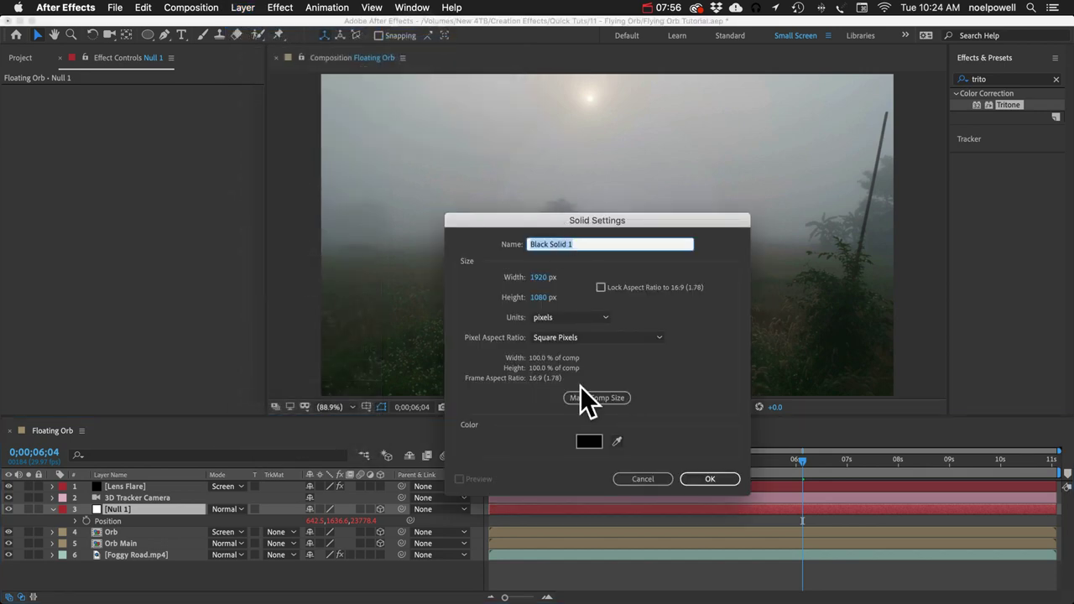
click(590, 441)
drag(400, 375, 386, 304)
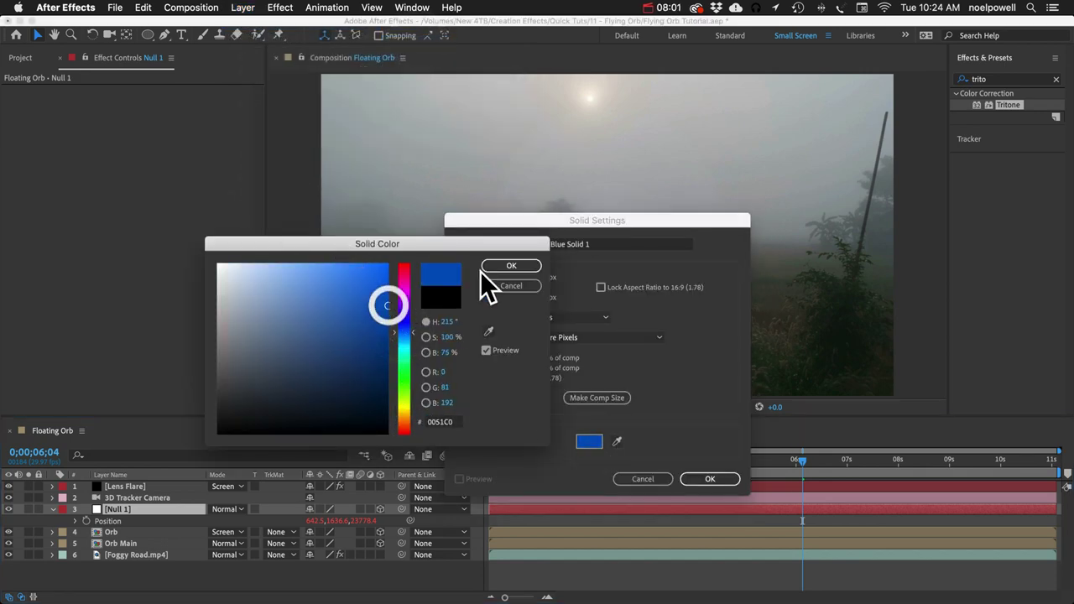
click(502, 265)
click(705, 479)
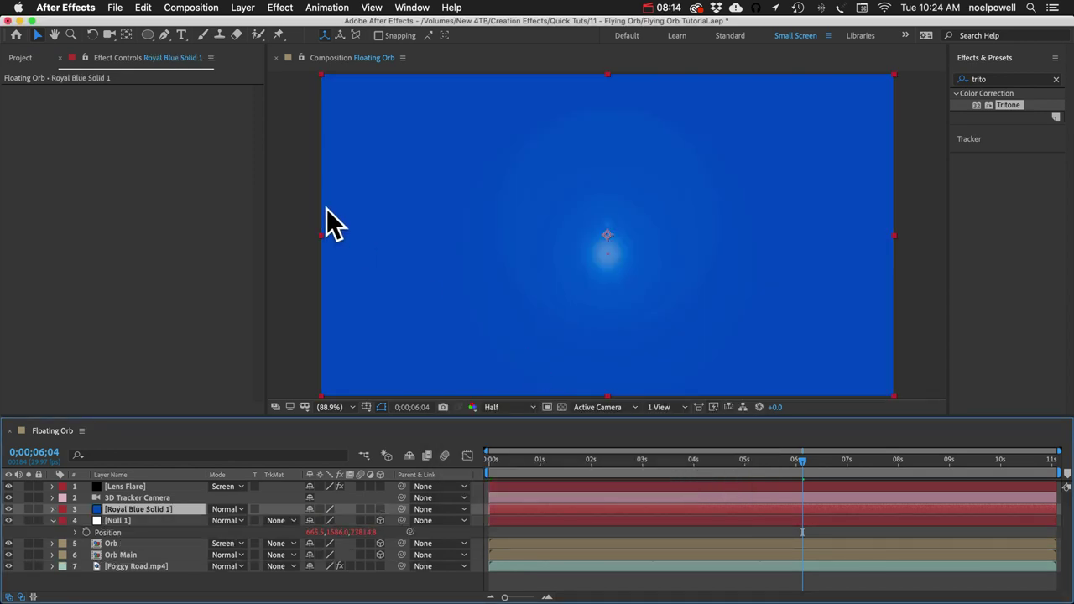
Step: Mask the blue solid with a very thin, wide horizontal ellipse centred in the frame, about three quarters of the frame's width
click(147, 36)
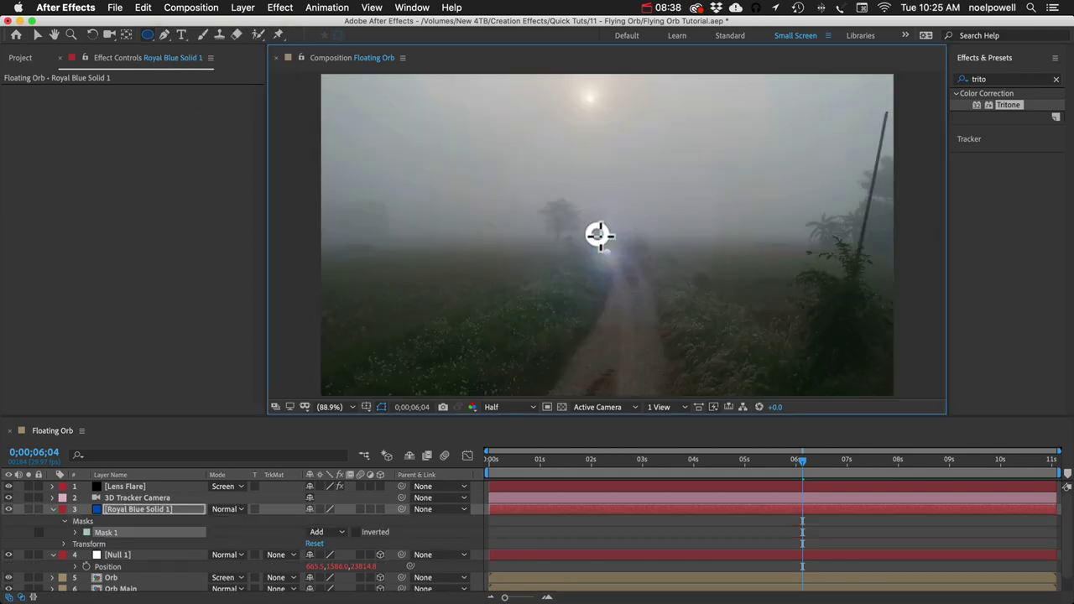
drag(599, 233, 384, 239)
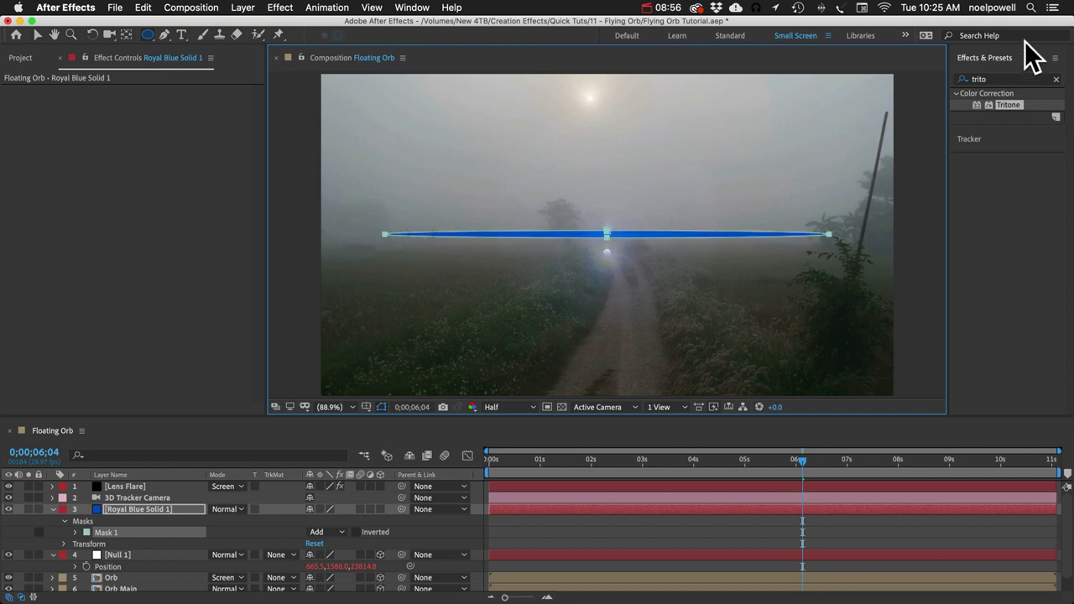
Step: Find the Gaussian Blur effect, apply it to the blue solid and set Blurriness to 19.5
double_click(987, 80)
text(gais)
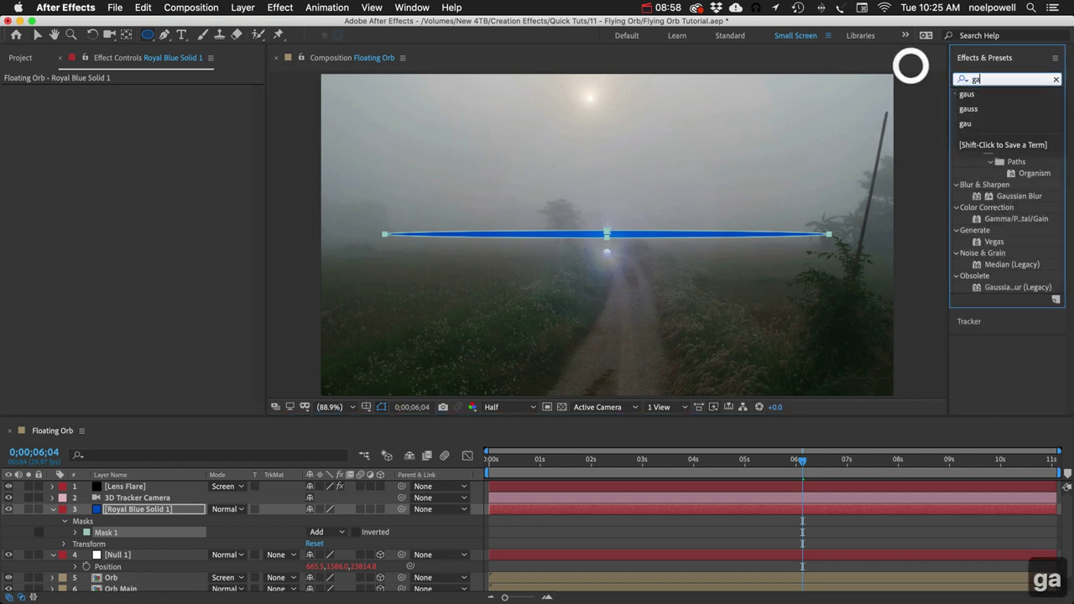
key(BackSpace)
key(BackSpace)
text(ussa)
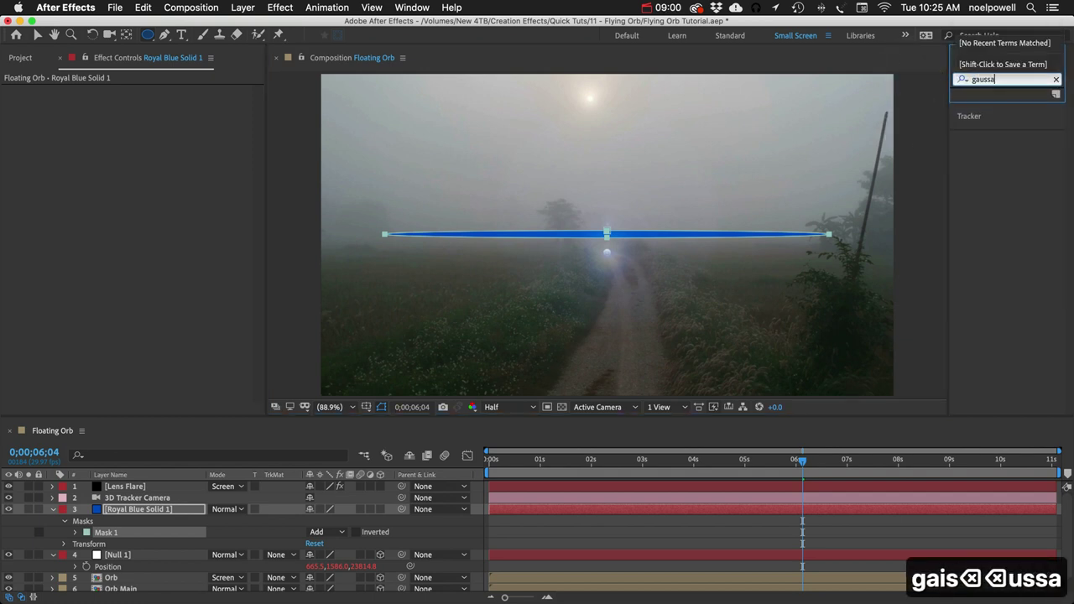
key(BackSpace)
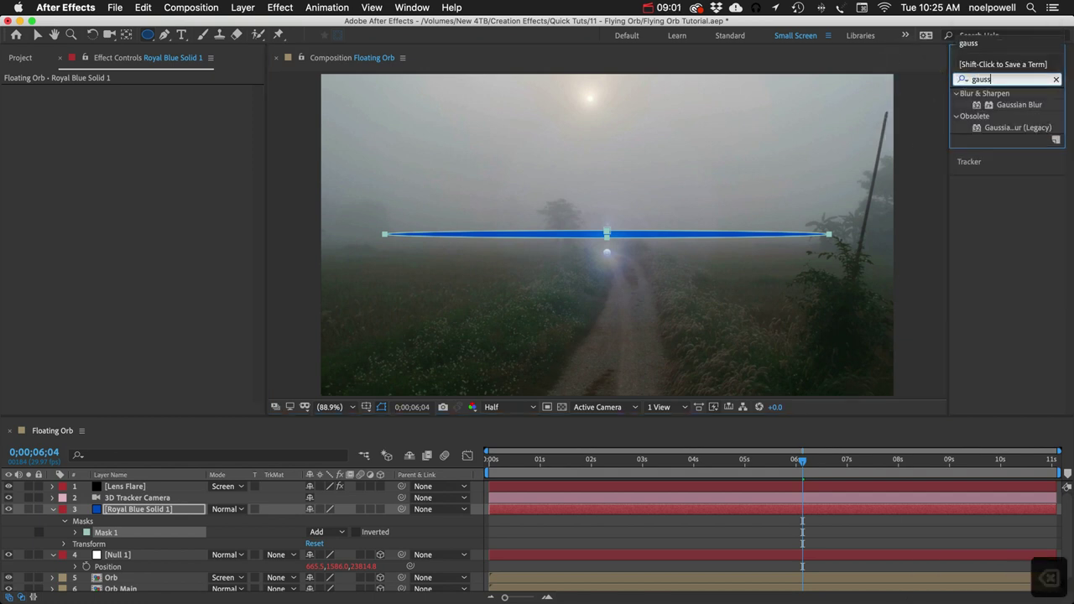
double_click(1008, 105)
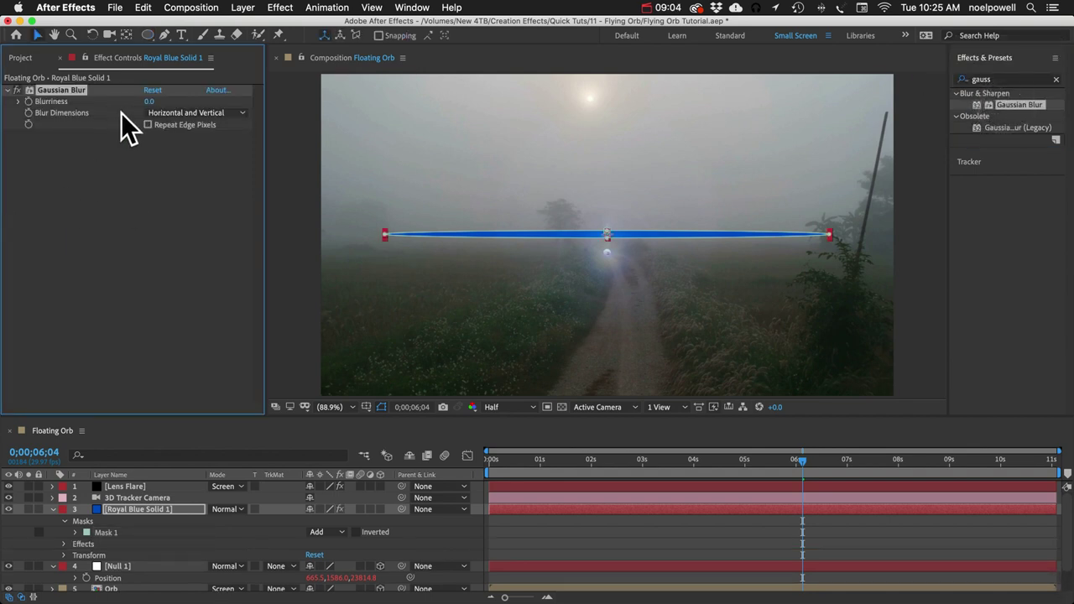
drag(148, 102, 288, 110)
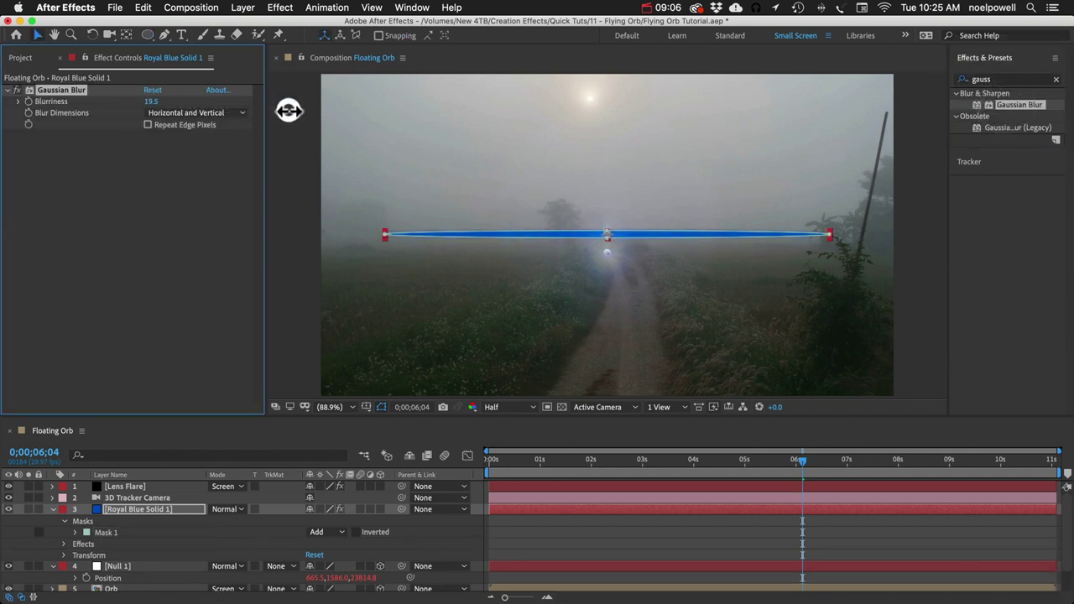
Step: Apply Directional Blur to the blue solid with Direction 90° and Blur Length 999
double_click(1003, 78)
text(direct)
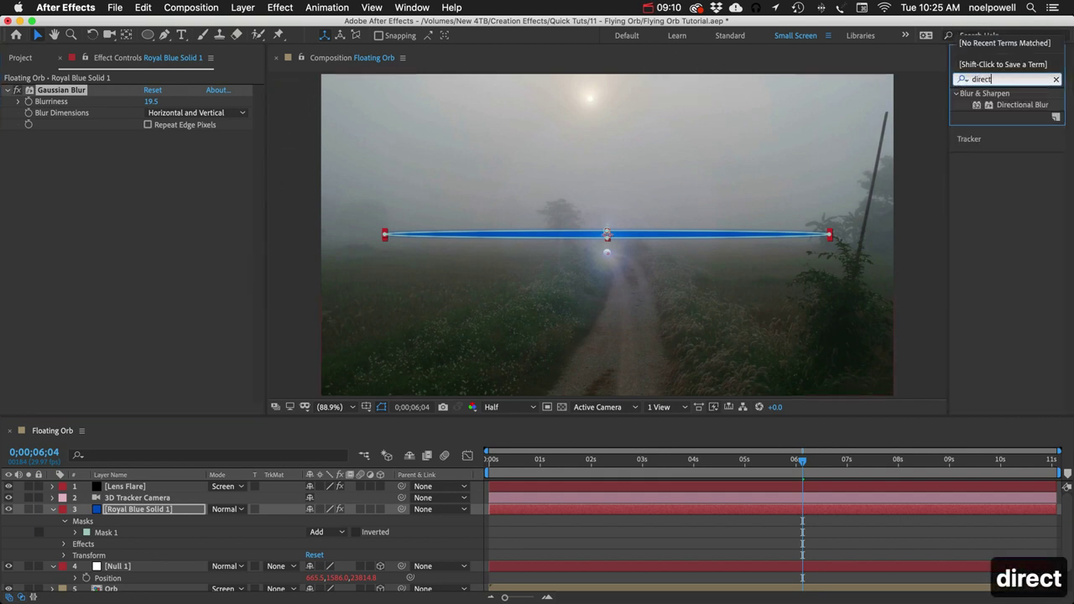
double_click(1032, 106)
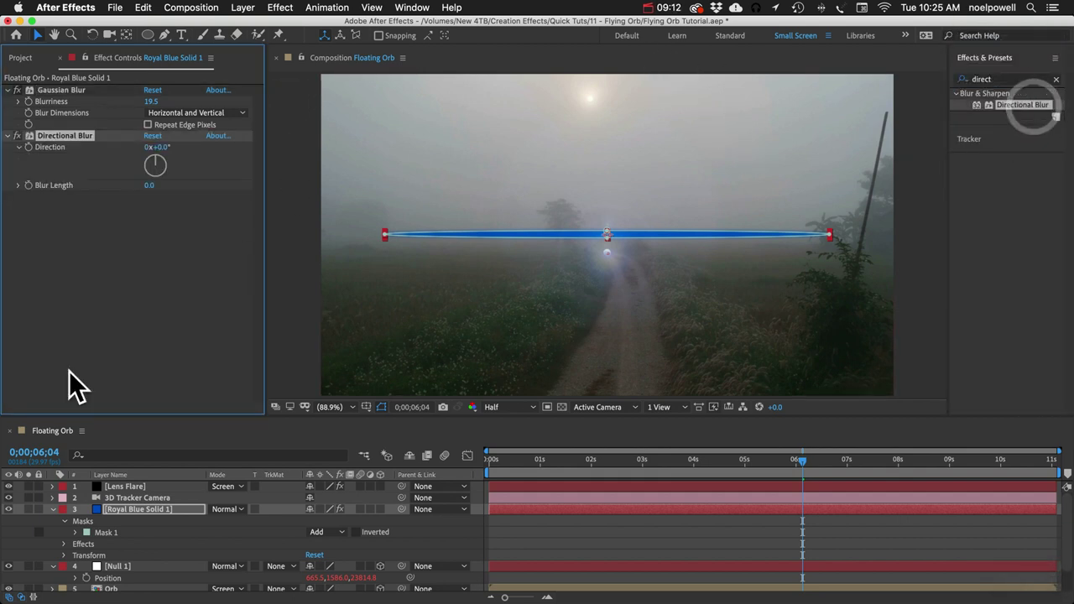
click(162, 148)
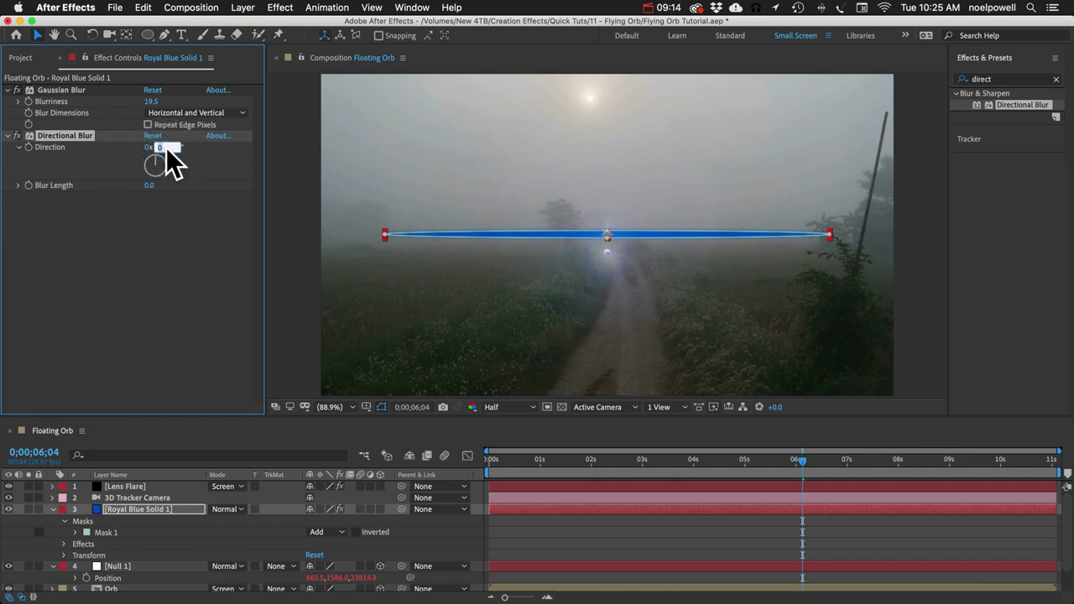
text(90)
key(Return)
drag(154, 181, 1068, 159)
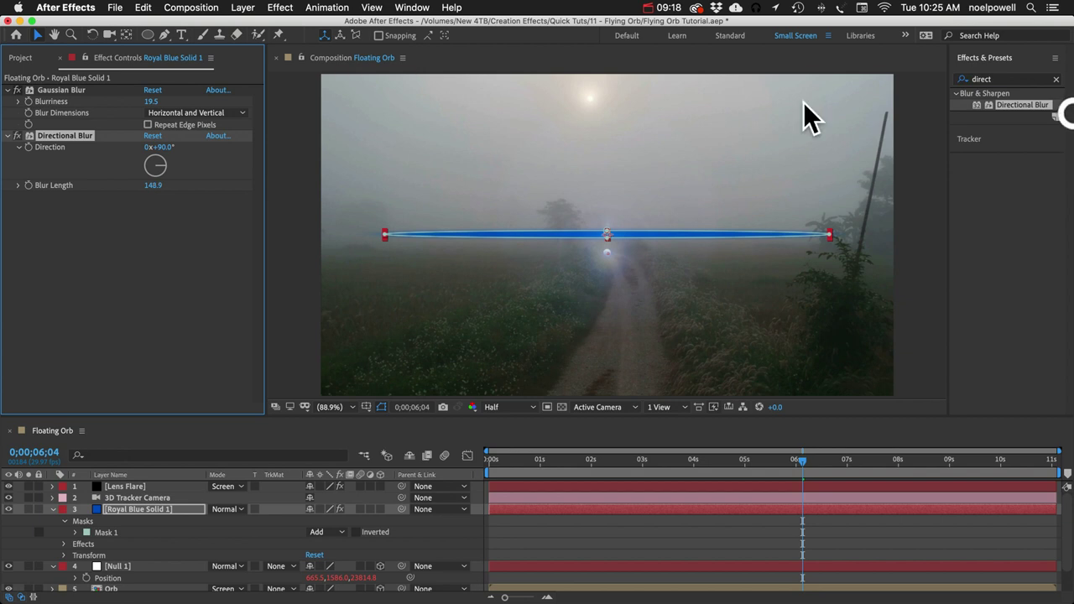
mouse_move(154, 185)
mouse_down()
mouse_move(605, 168)
mouse_move(746, 192)
mouse_up()
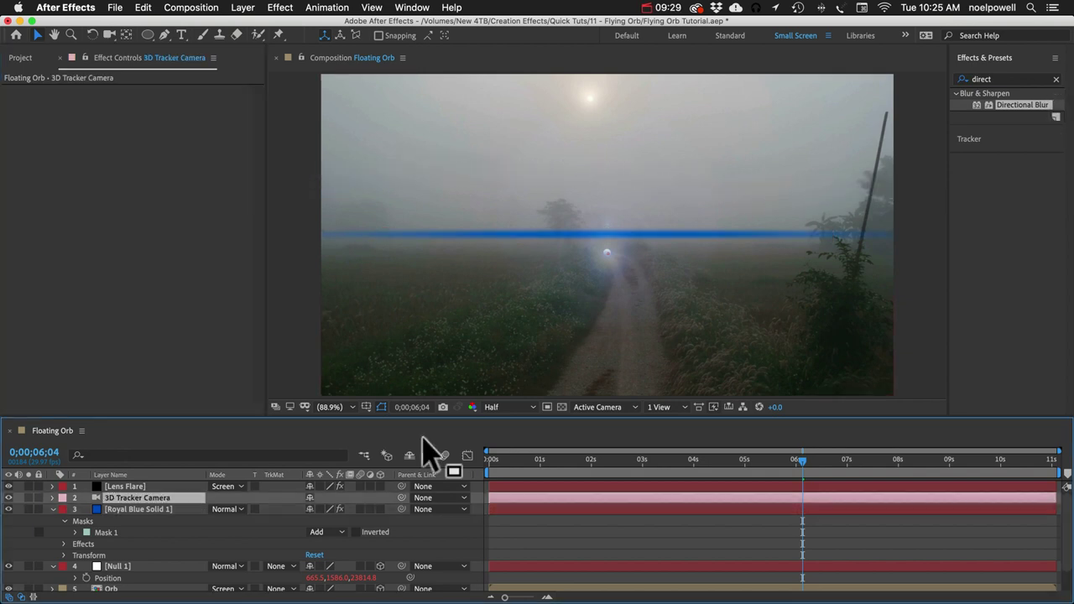
Step: Reveal the blue solid's Position and enable an expression on it
click(127, 506)
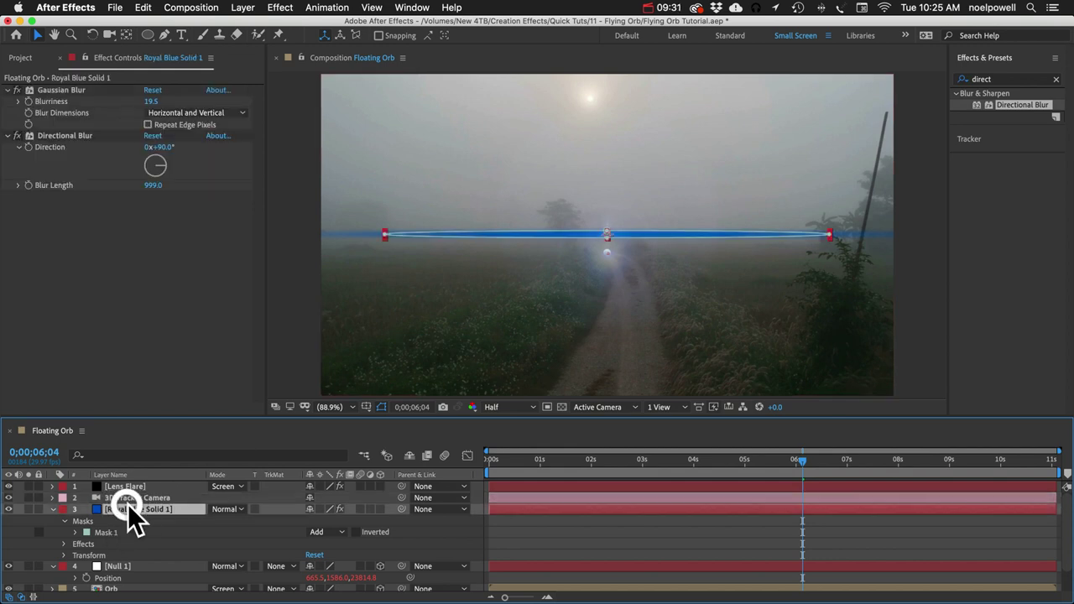
key(p)
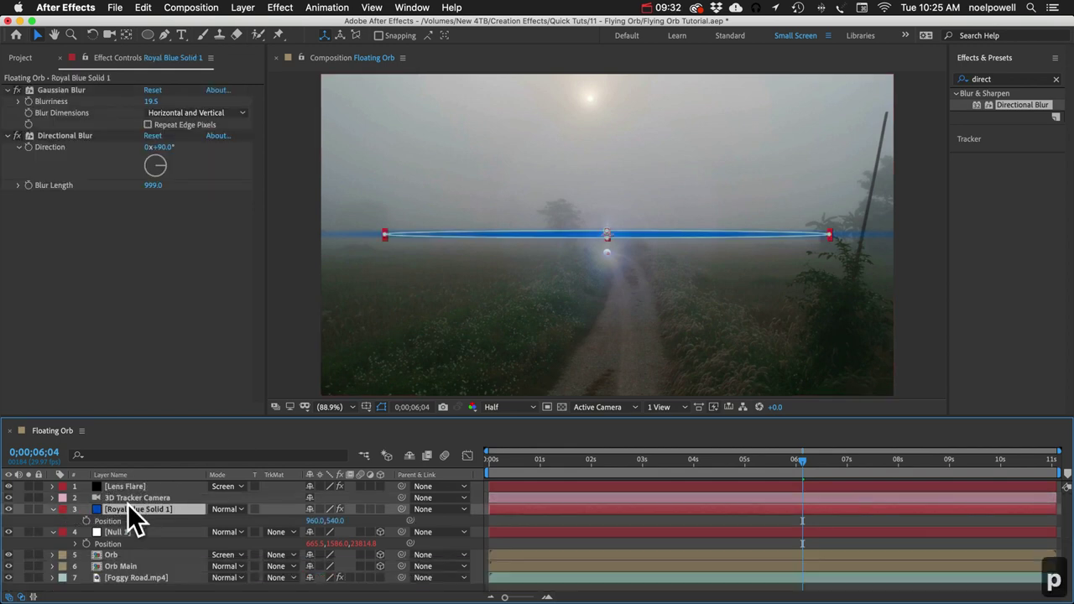
alt+click(87, 521)
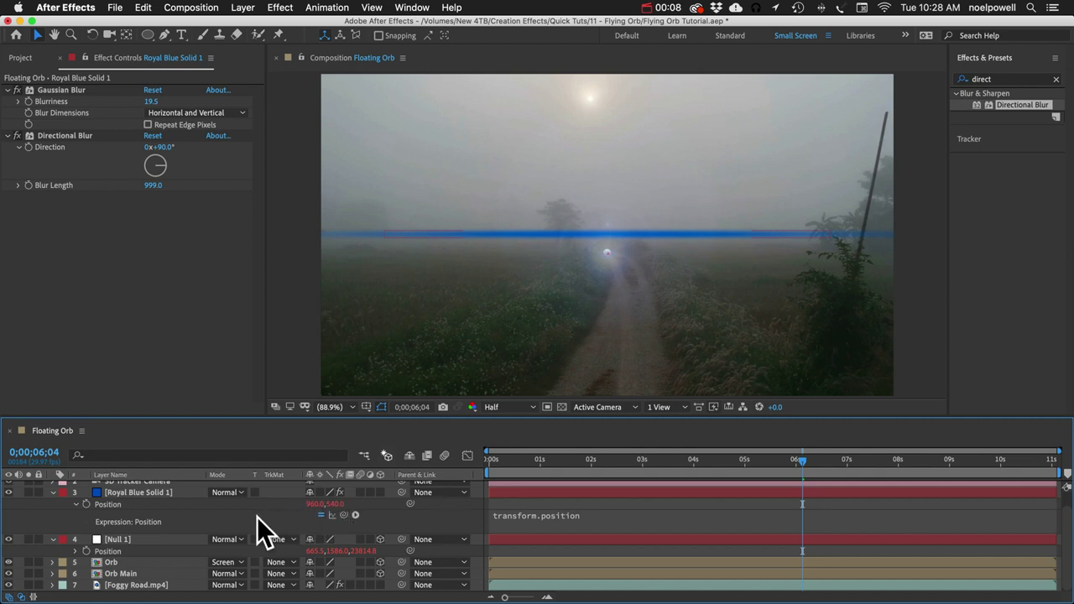
Step: Link the blue solid's Position expression to the Flare Center of the Lens Flare layer's Lens Flare effect
scroll(161, 531, up, 1)
click(125, 489)
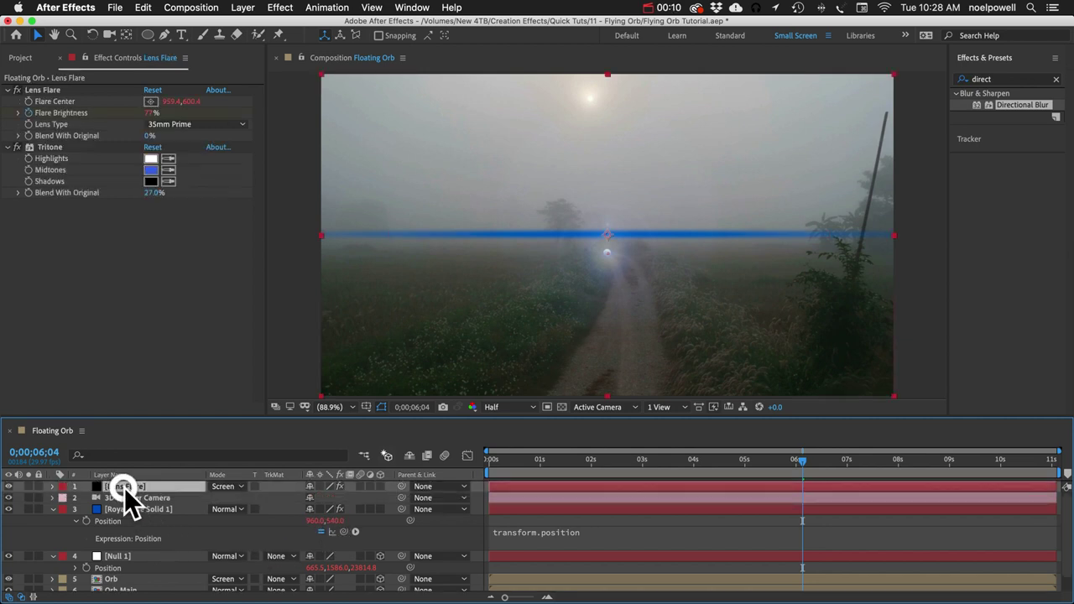
key(e)
click(76, 497)
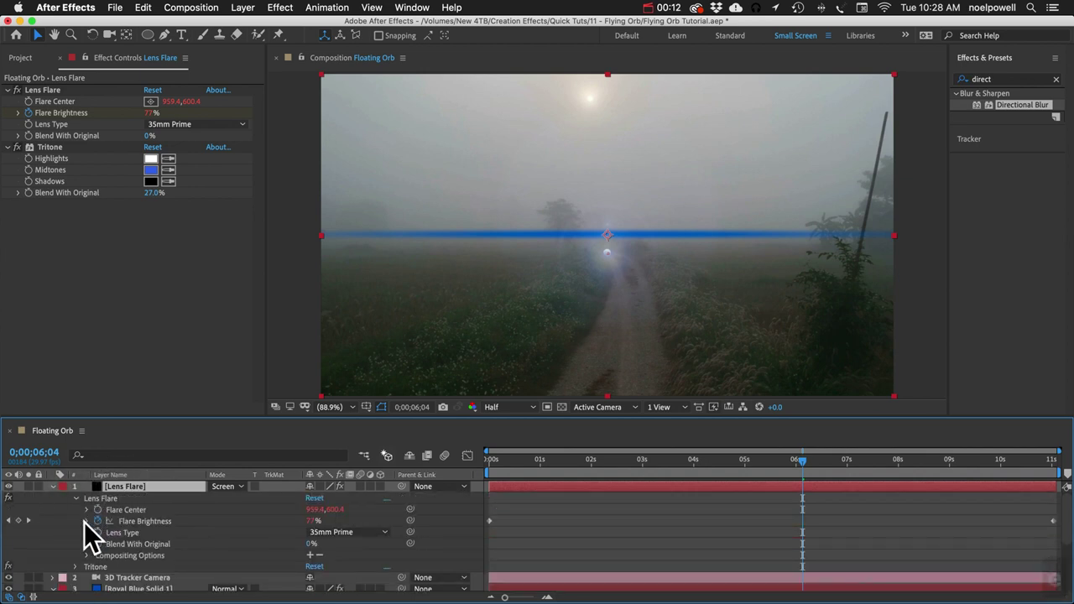
scroll(197, 503, down, 1)
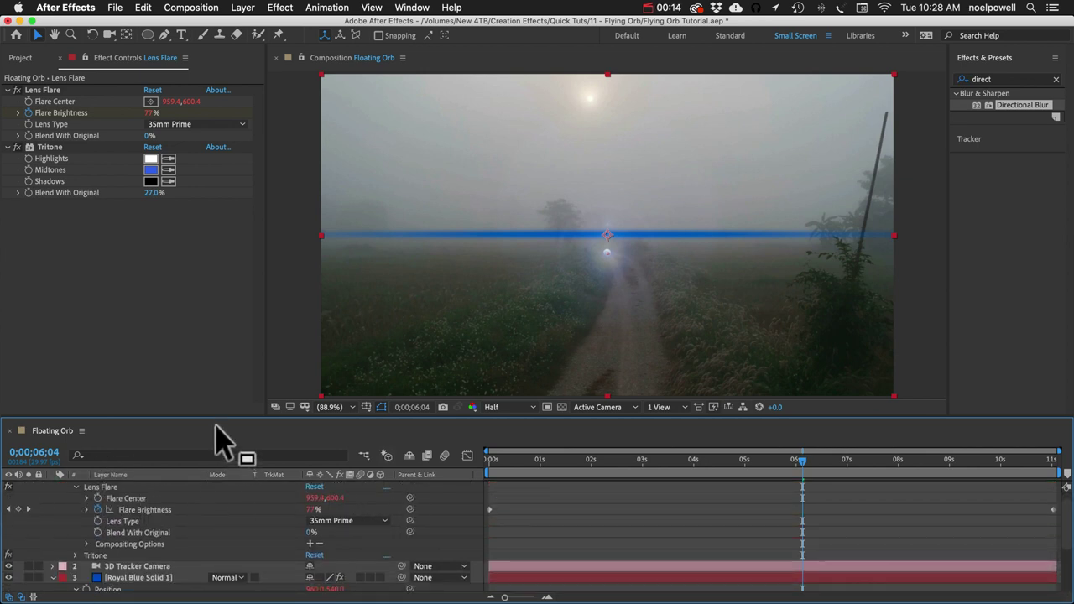
drag(225, 418, 221, 311)
drag(344, 504, 113, 405)
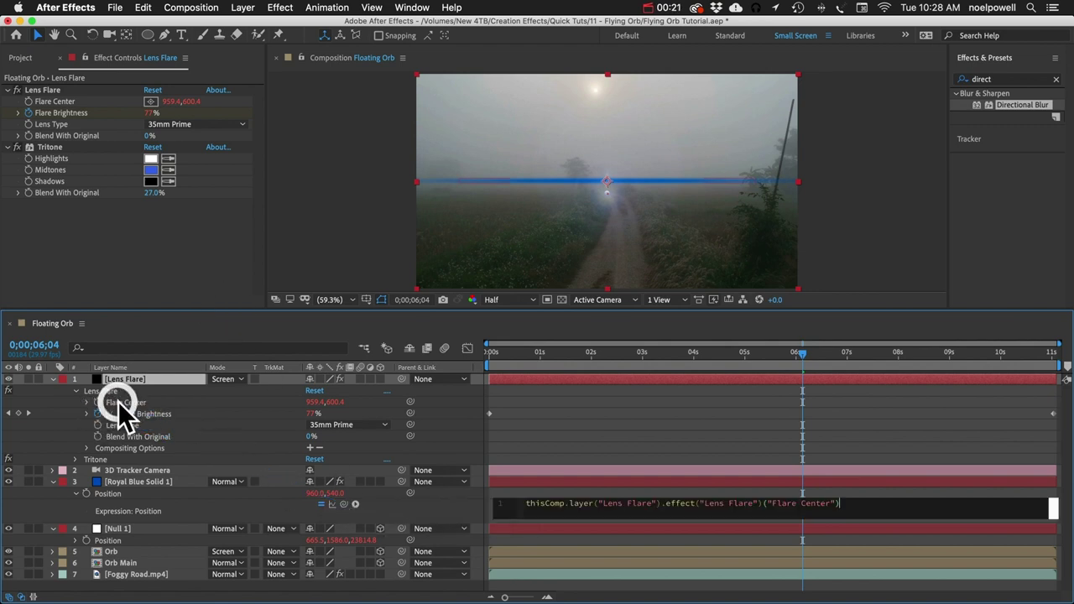
click(430, 518)
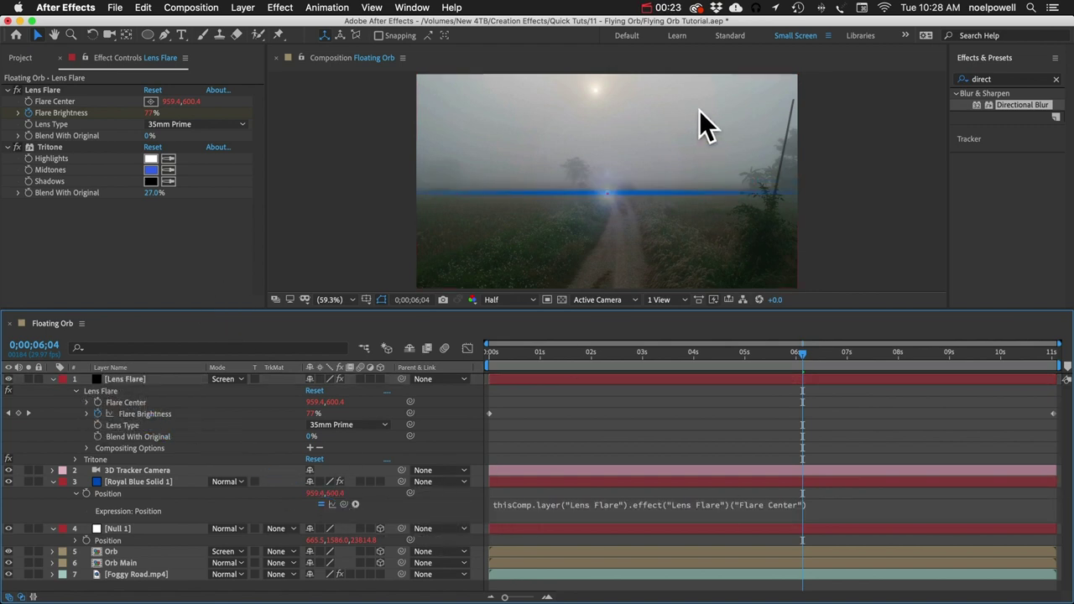
Step: Rename the blue solid as Anamorphic Flare and set its blending mode to Screen
click(124, 486)
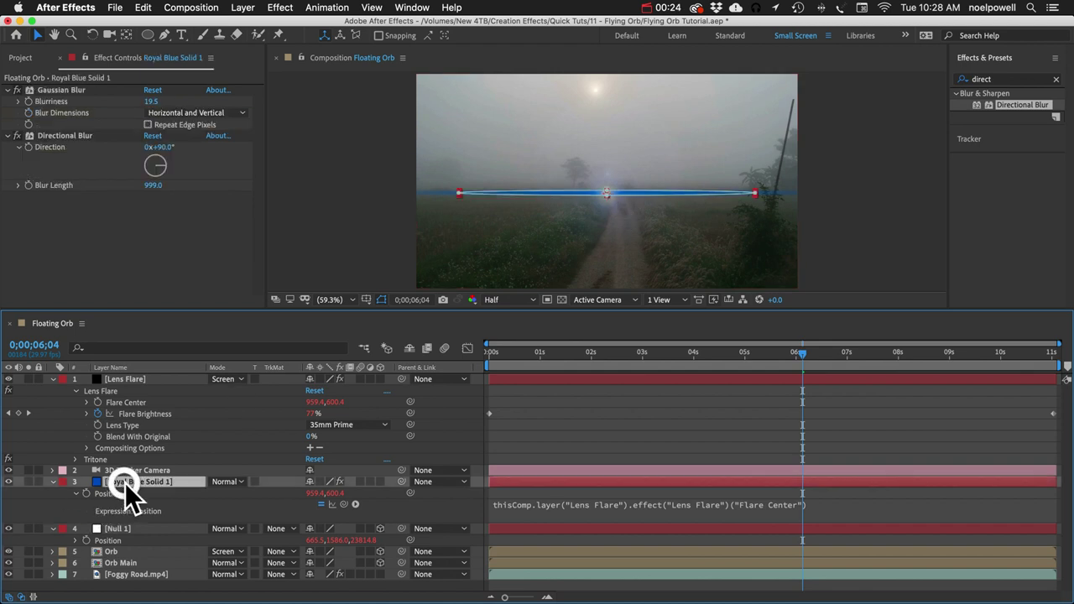
key(Return)
text(Ana)
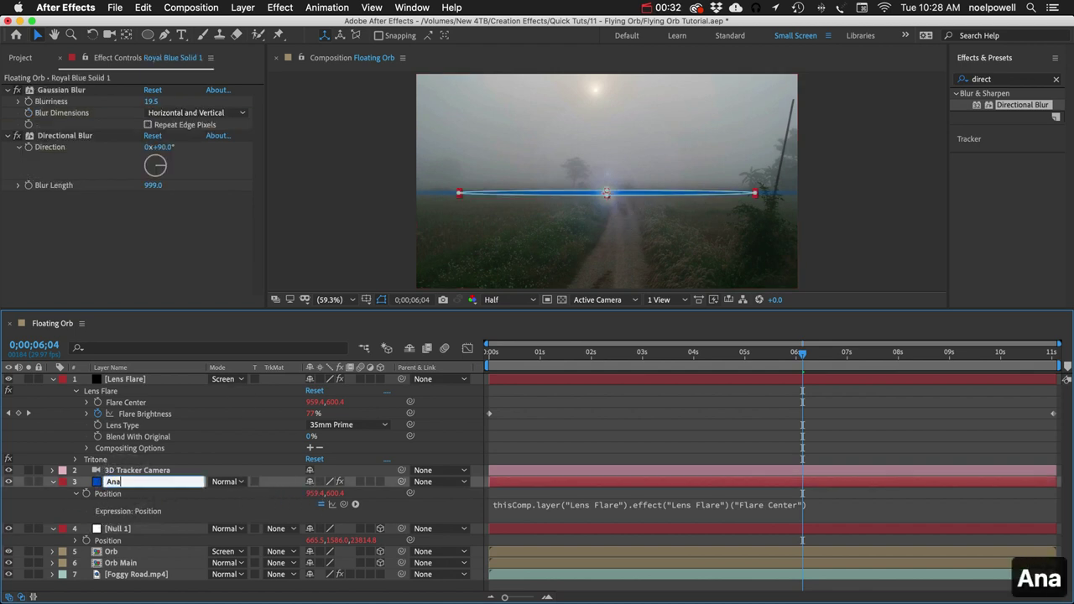
text(morphic Flare)
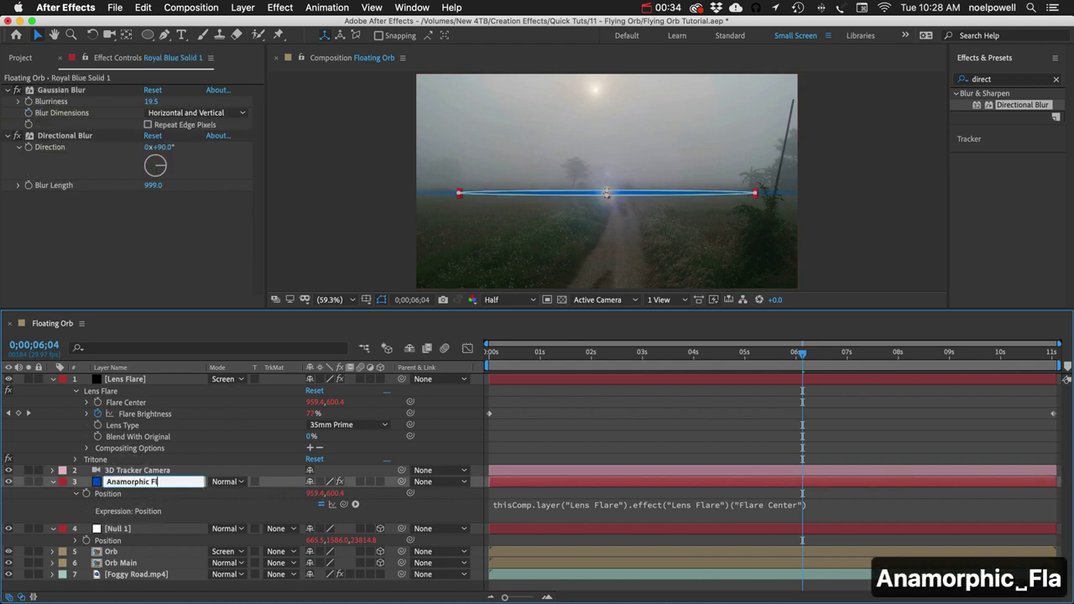
key(Return)
click(215, 482)
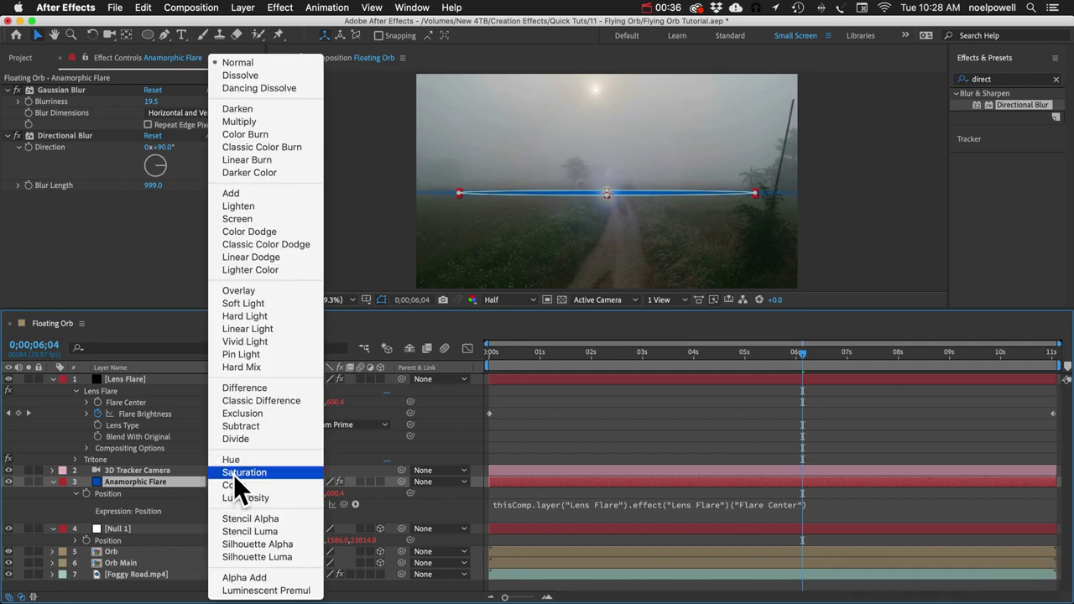
click(248, 217)
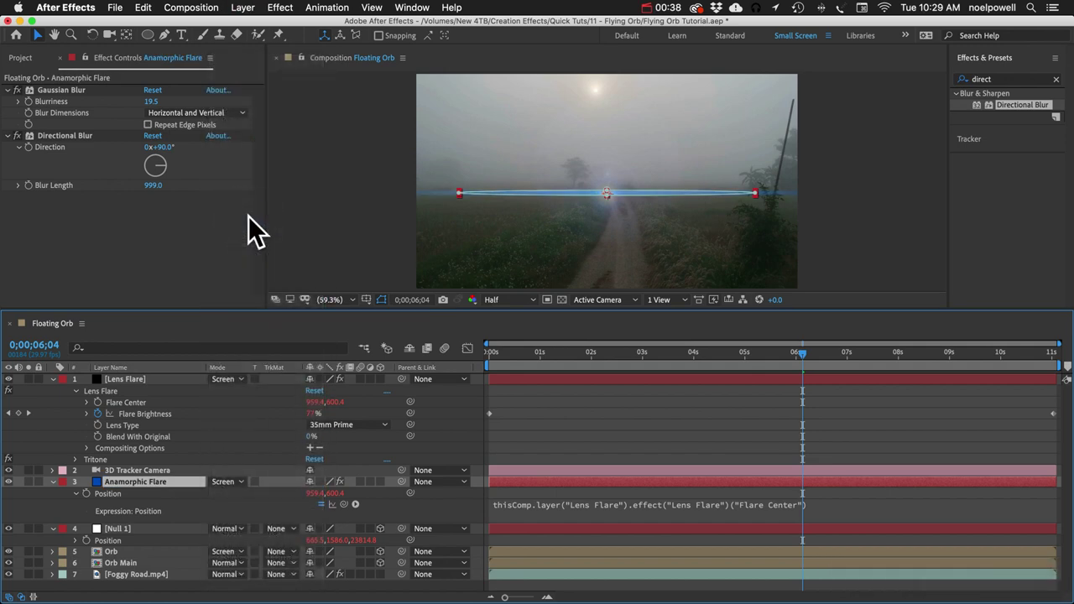
click(543, 417)
Step: Enable an expression on the Anamorphic Flare's Opacity and link it to the Lens Flare layer's Opacity
click(133, 482)
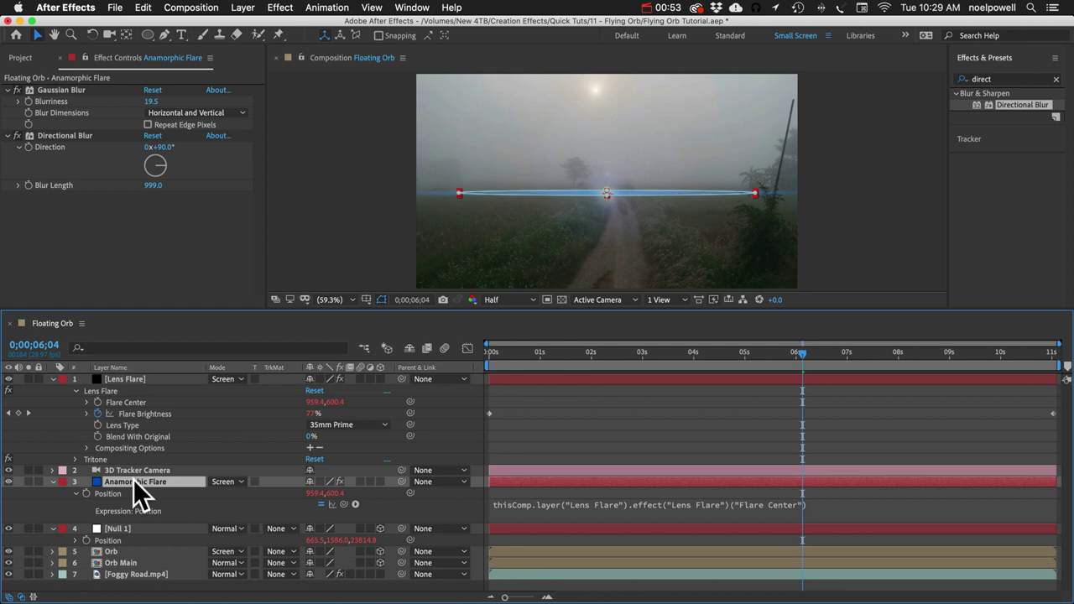
key(t)
alt+click(83, 493)
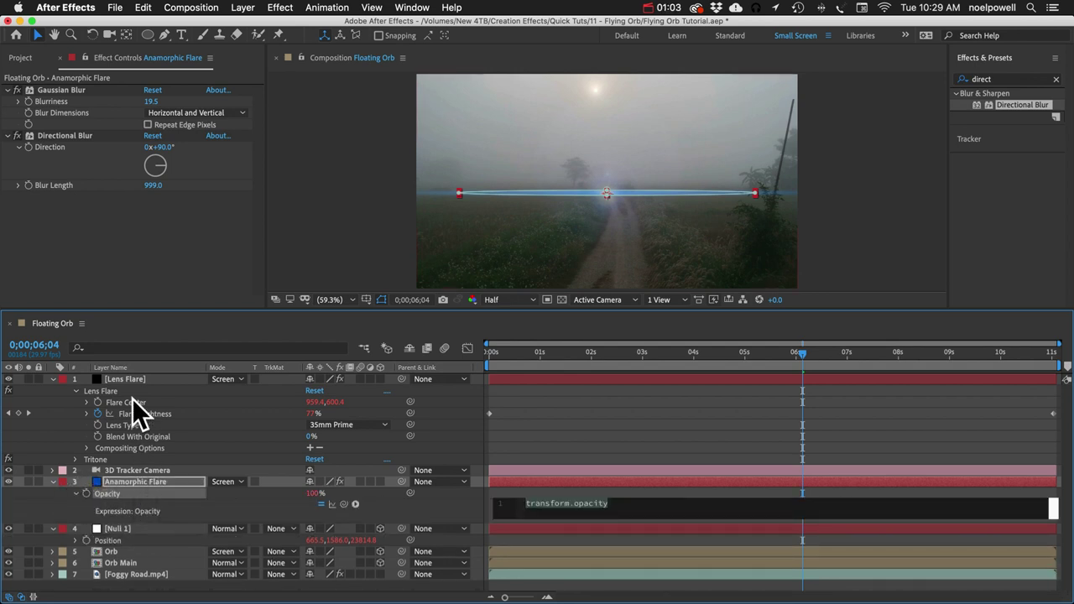
click(152, 382)
key(t)
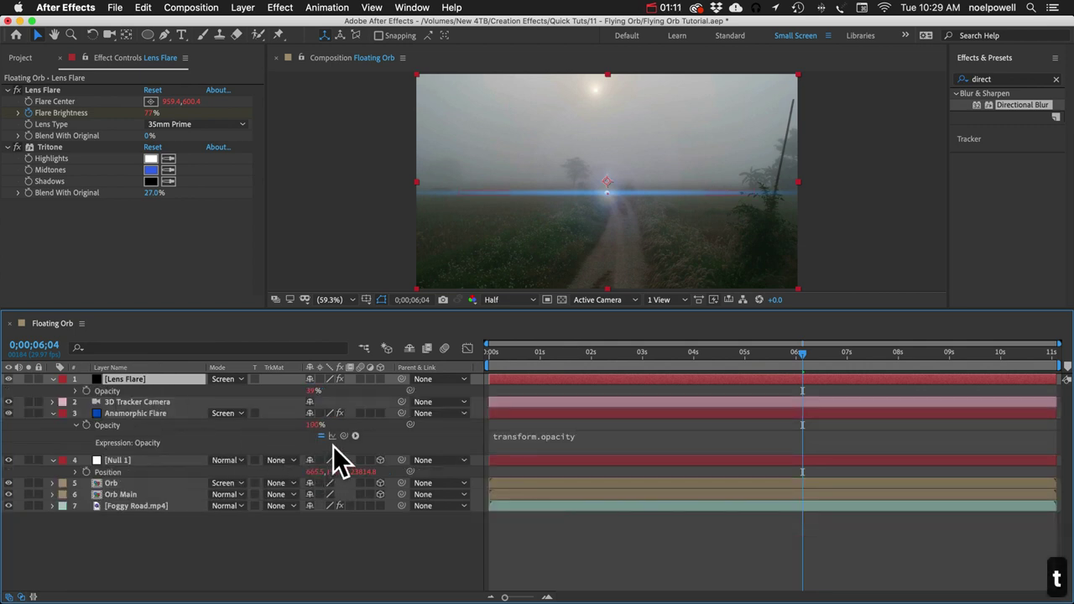
drag(353, 436, 115, 392)
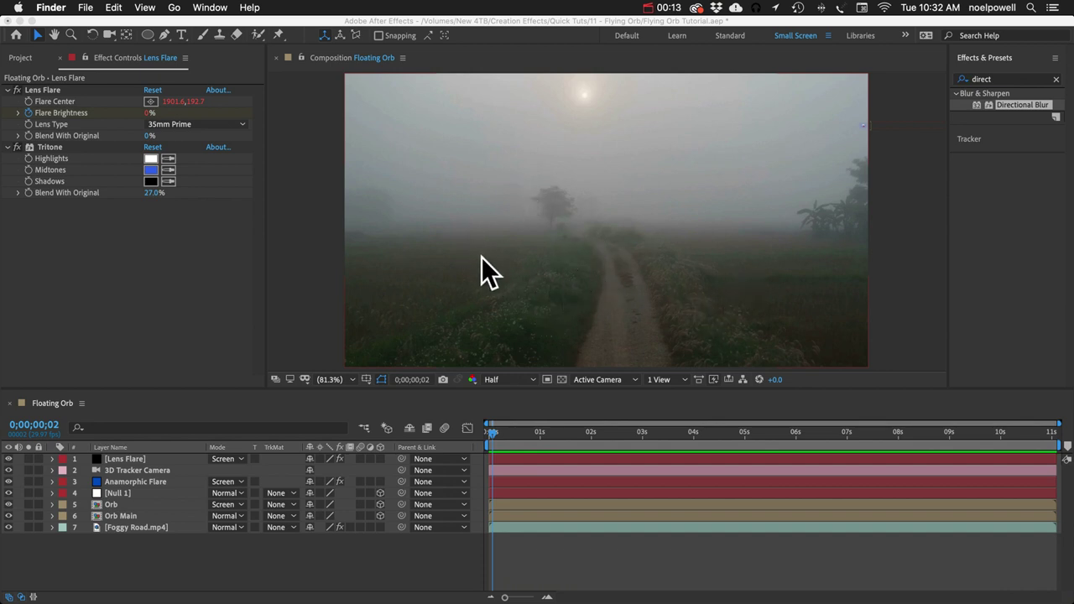
Step: Create an adjustment layer above all other layers and give it an elliptical mask that fills the frame
click(144, 561)
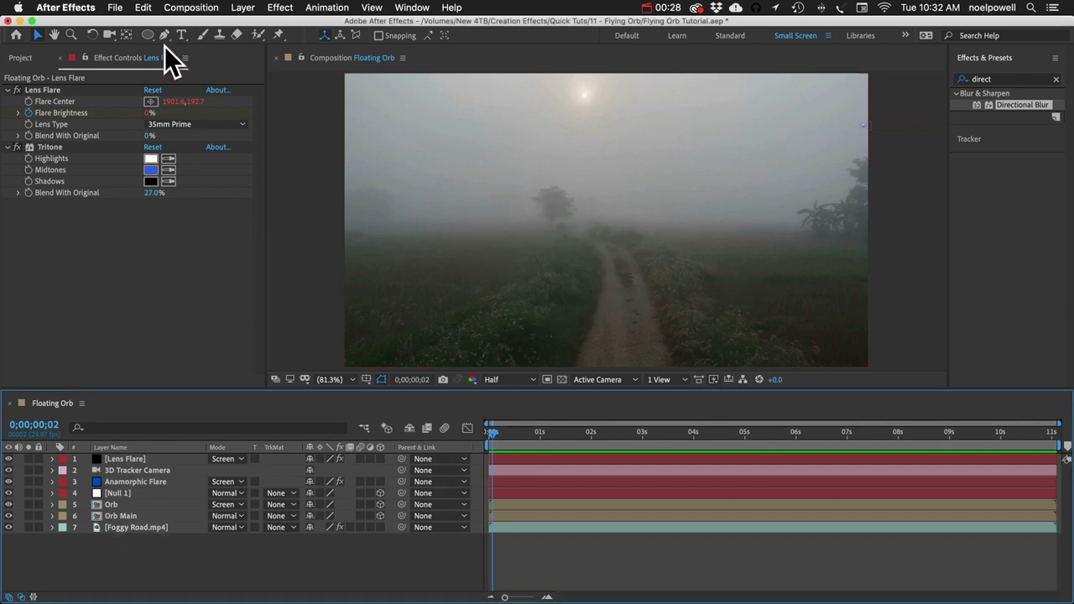
click(243, 6)
mouse_move(252, 24)
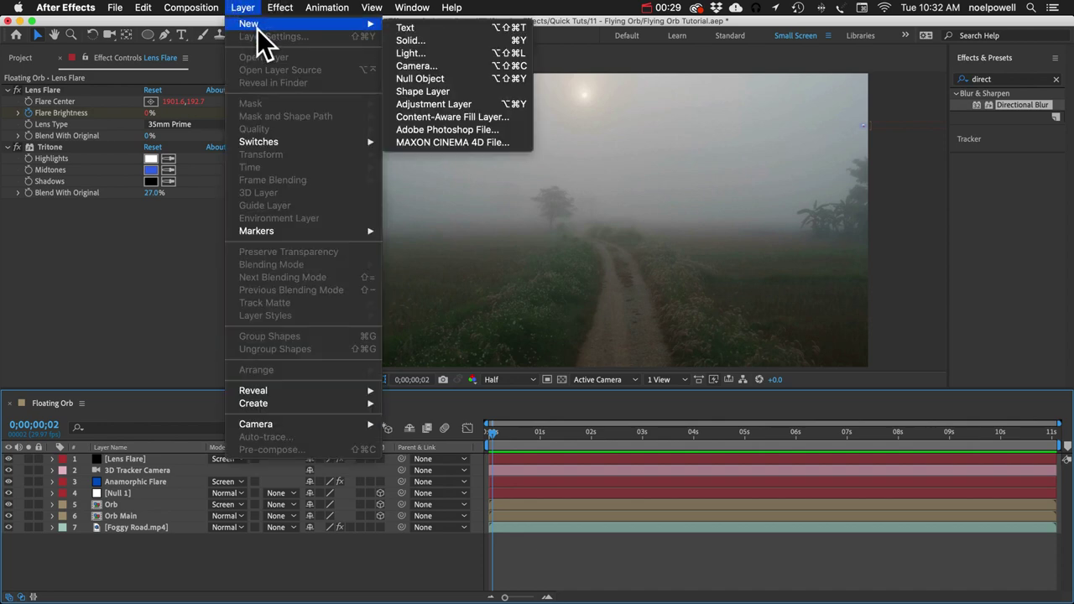
click(424, 104)
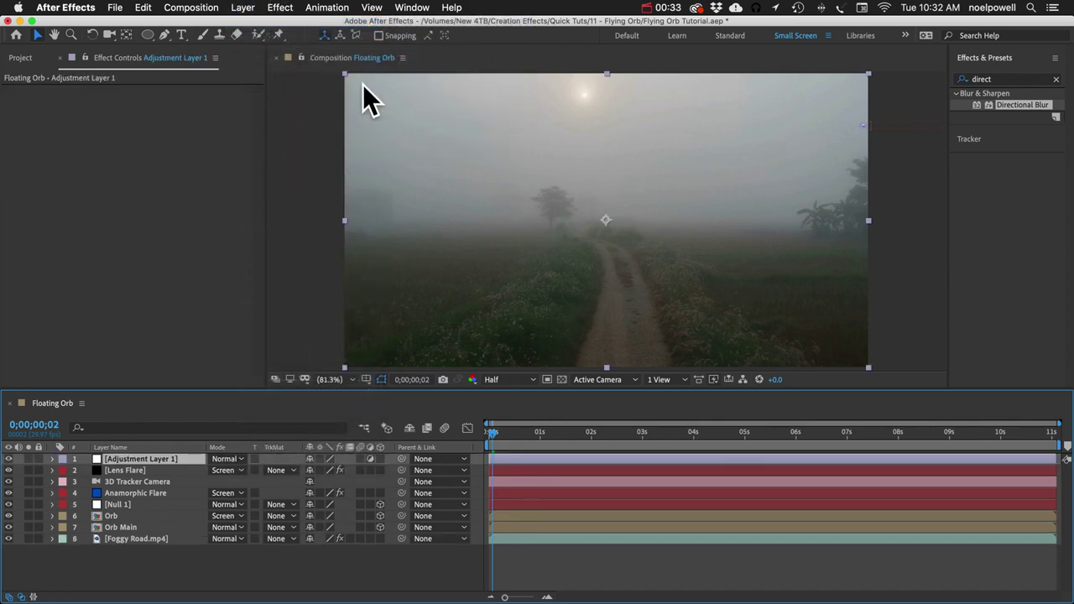
double_click(148, 34)
key(v)
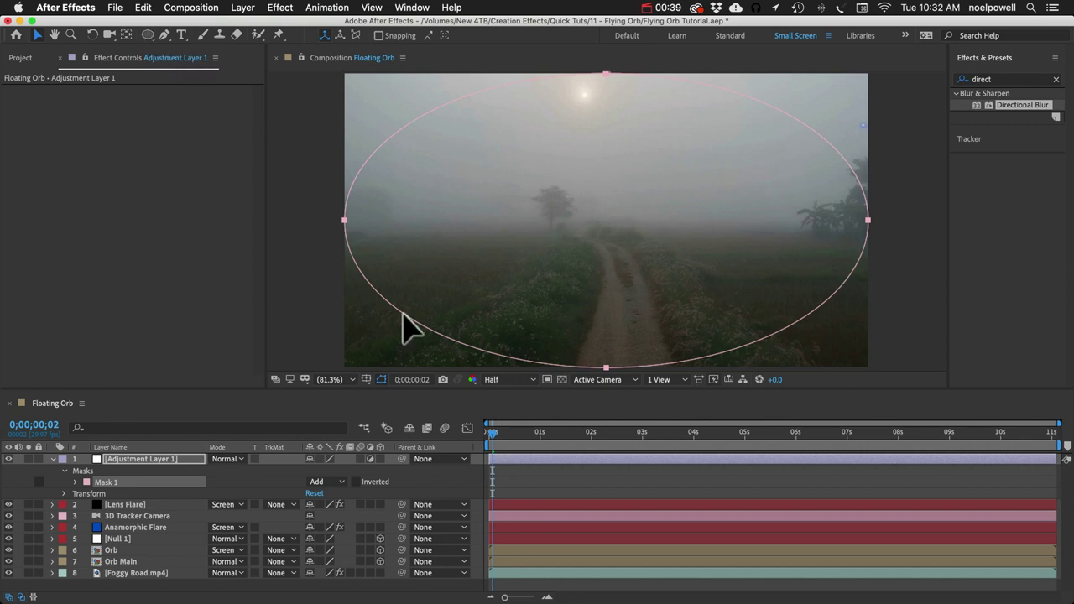
Step: Set the adjustment layer's Mask Feather to 600 pixels and its Mask Expansion to -300 pixels
click(76, 484)
click(322, 504)
text(600)
key(Return)
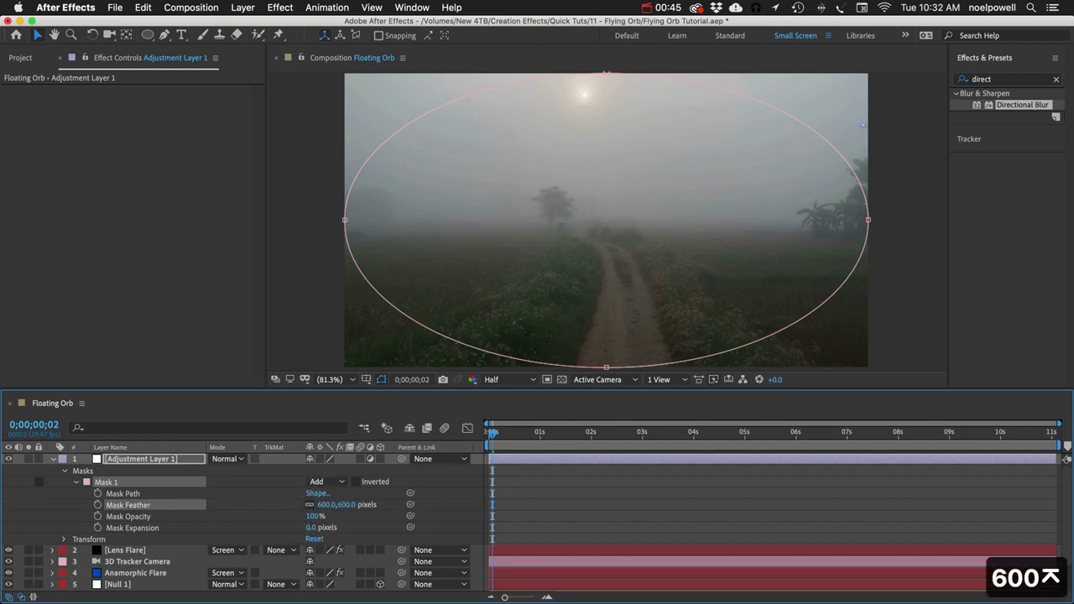
click(316, 527)
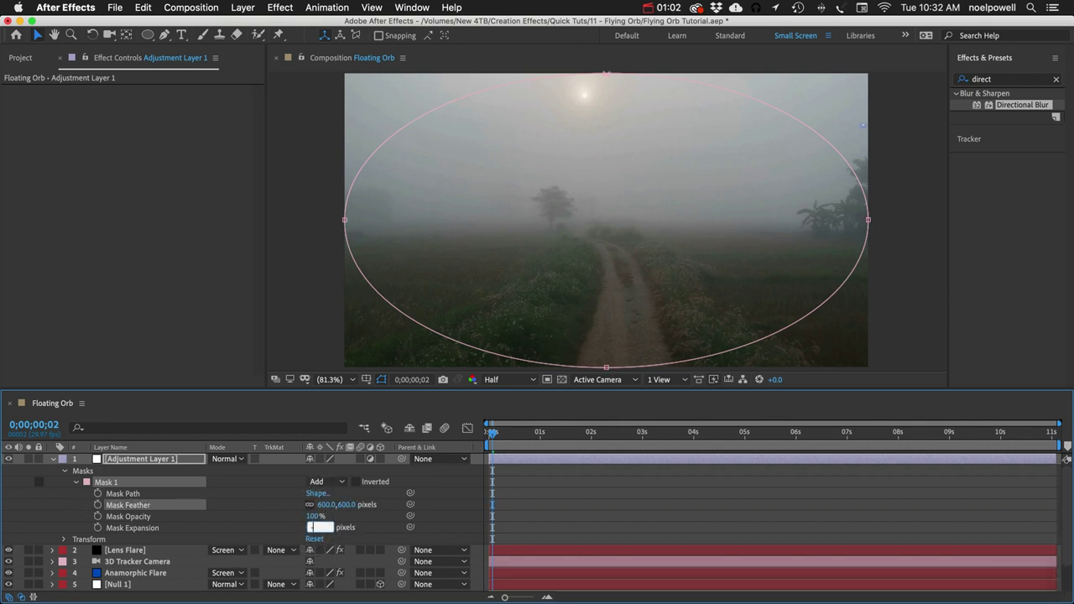
text(-300)
key(Return)
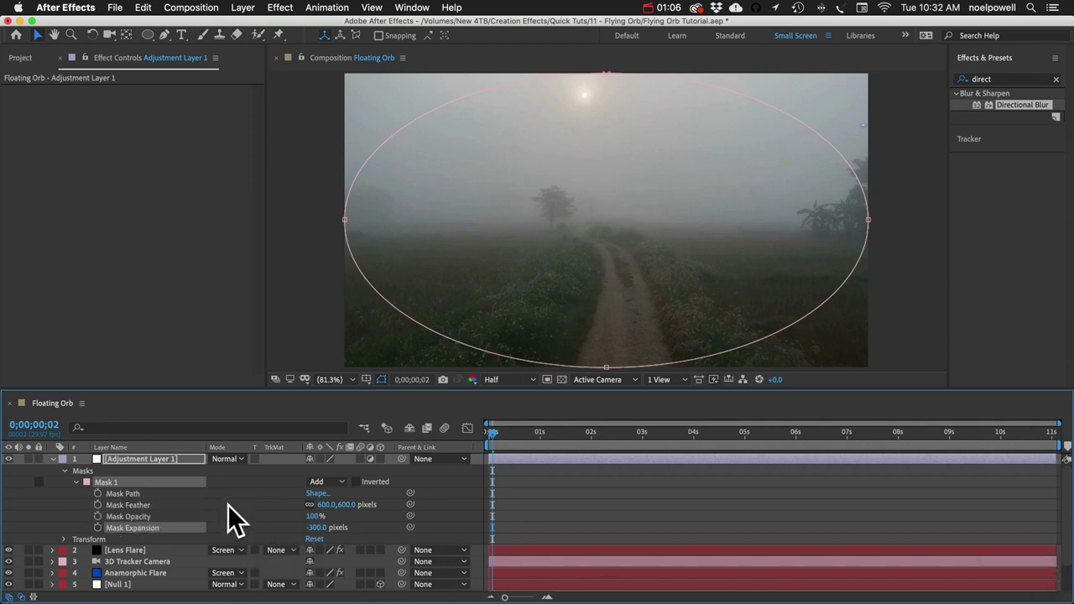
Step: Find the Levels effect, apply it to the adjustment layer and set Input Black to 64 and Input White to 102
click(140, 459)
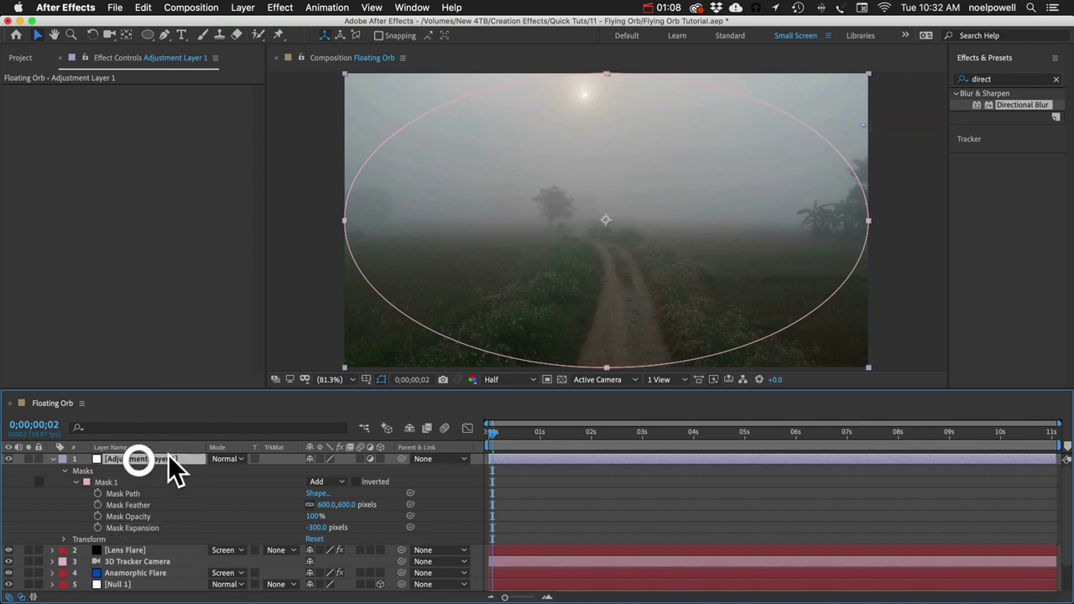
click(962, 76)
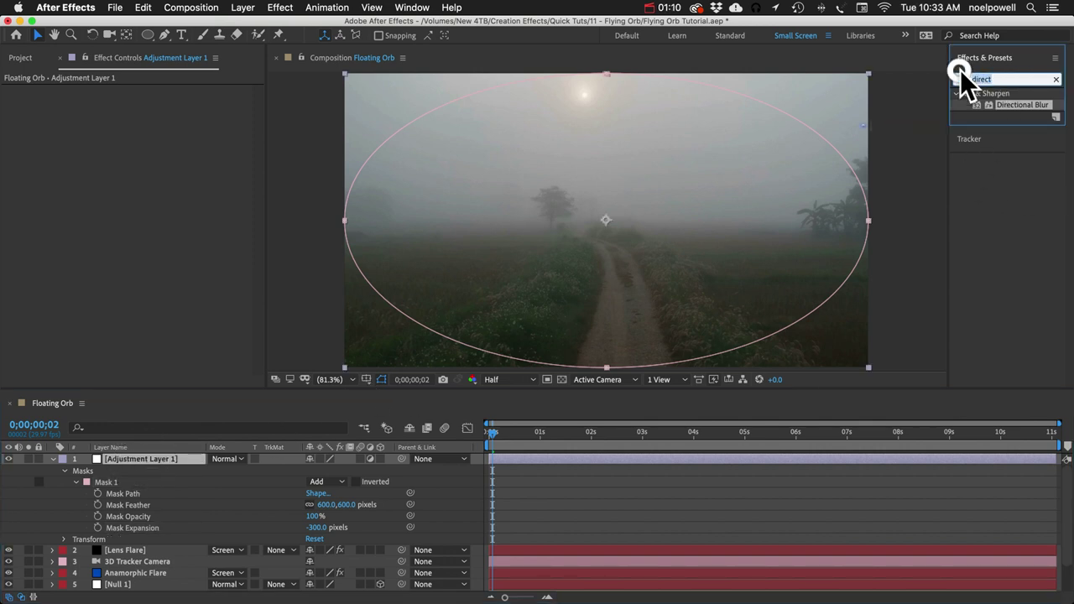
text(level)
key(Return)
drag(1006, 174, 131, 168)
drag(39, 180, 82, 173)
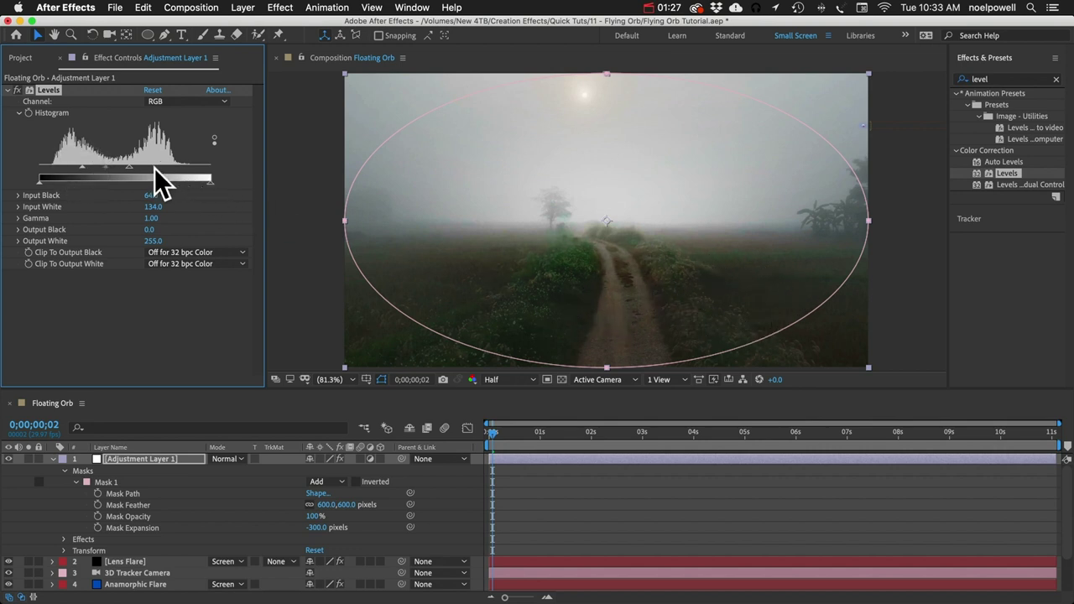
drag(129, 166, 108, 162)
Step: Make the adjustment layer 3D and set its X Rotation to -90° so that it lies flat
click(163, 458)
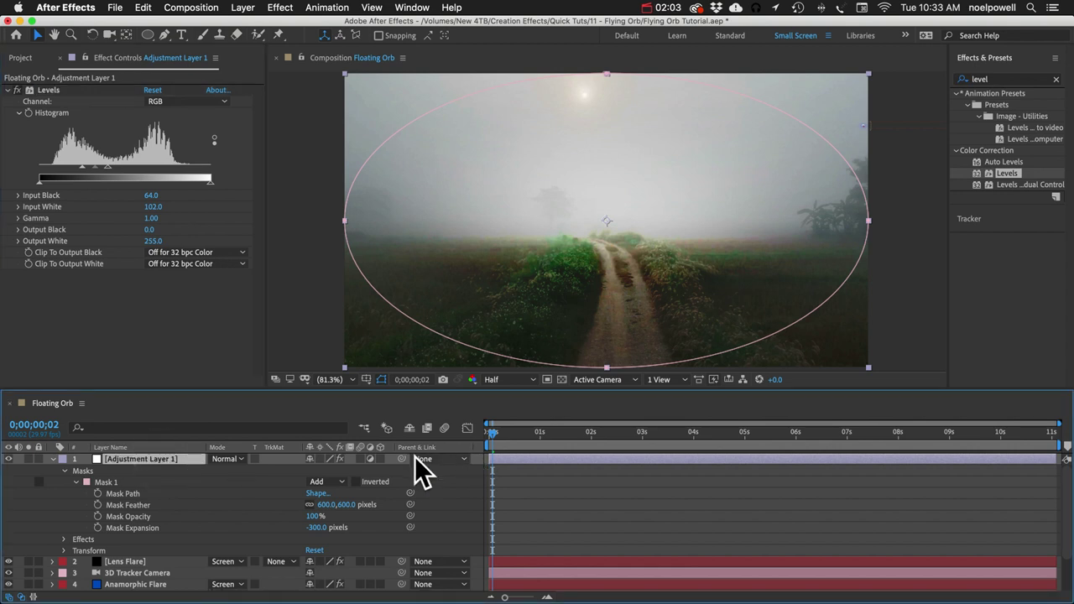
click(379, 459)
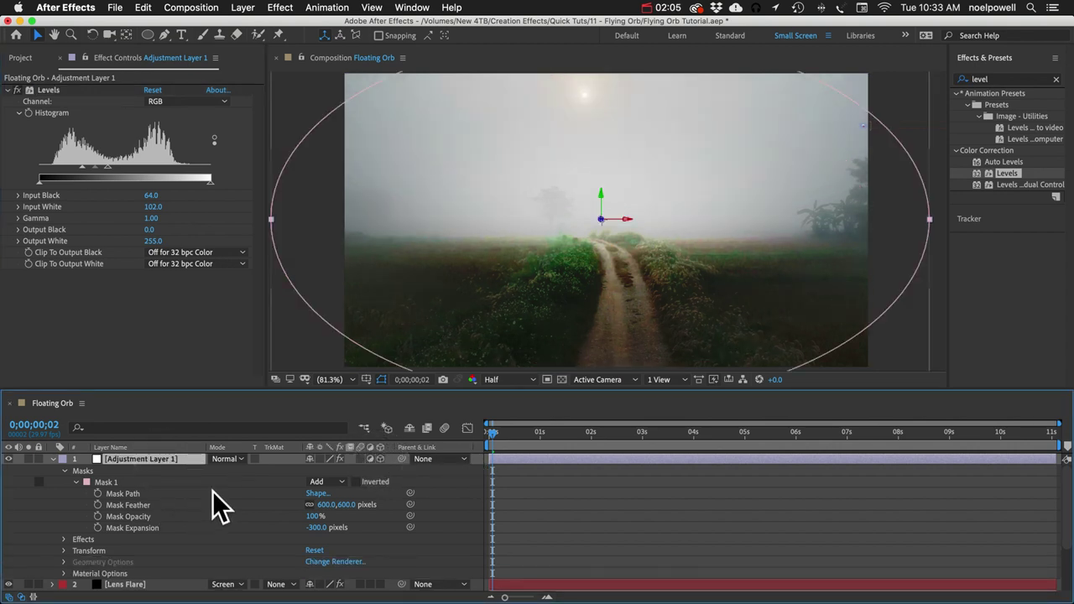
key(r)
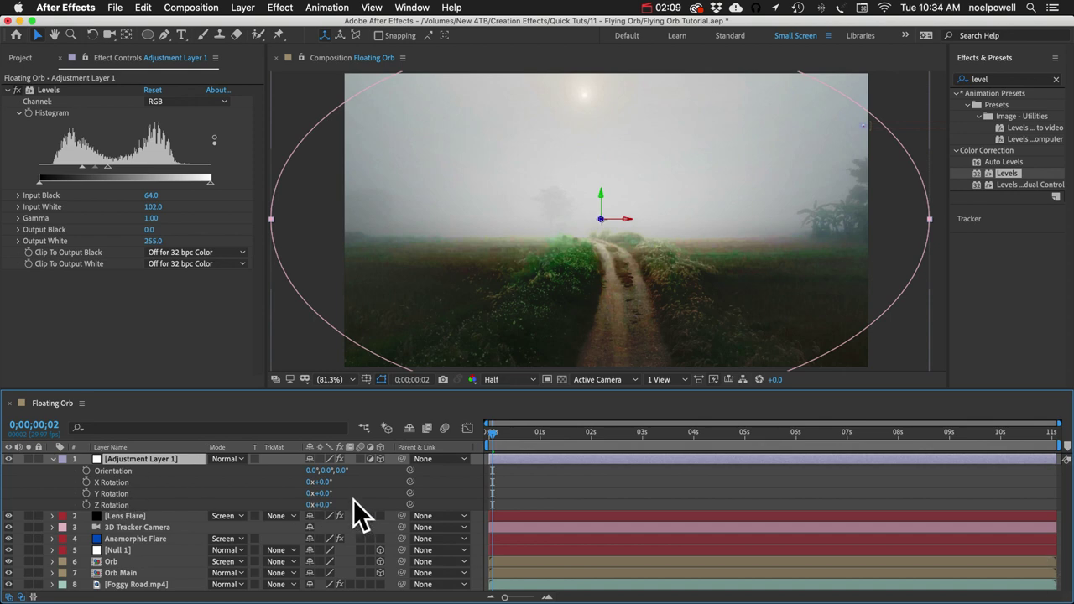
drag(321, 483, 269, 482)
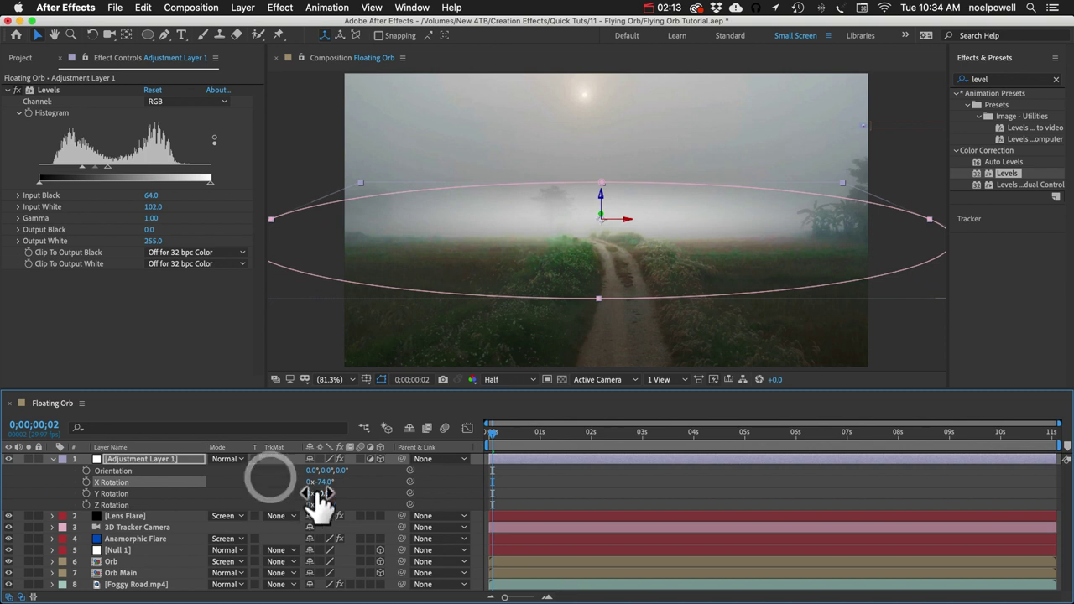
text(-90)
key(Return)
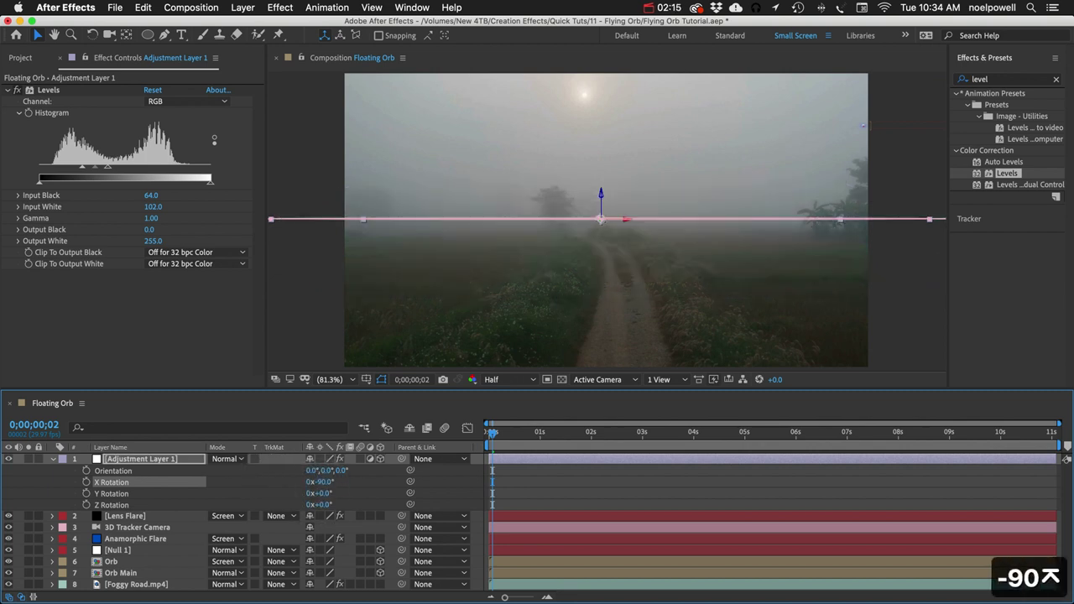
Step: Lower the adjustment layer to ground level over the near part of the path and set its blending mode to Add
drag(601, 210, 602, 312)
click(160, 461)
click(225, 459)
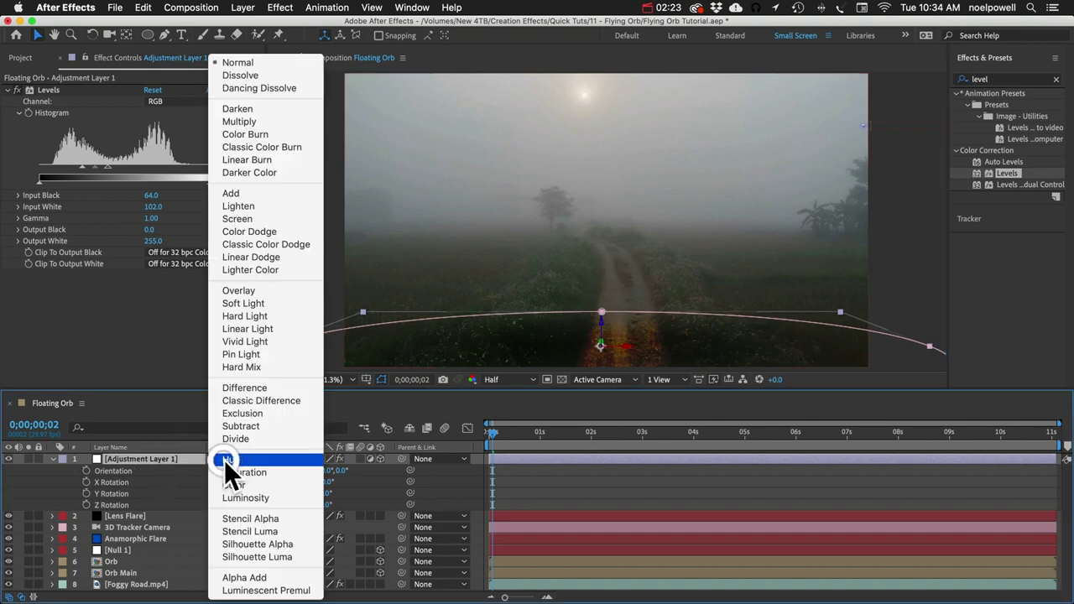
click(252, 195)
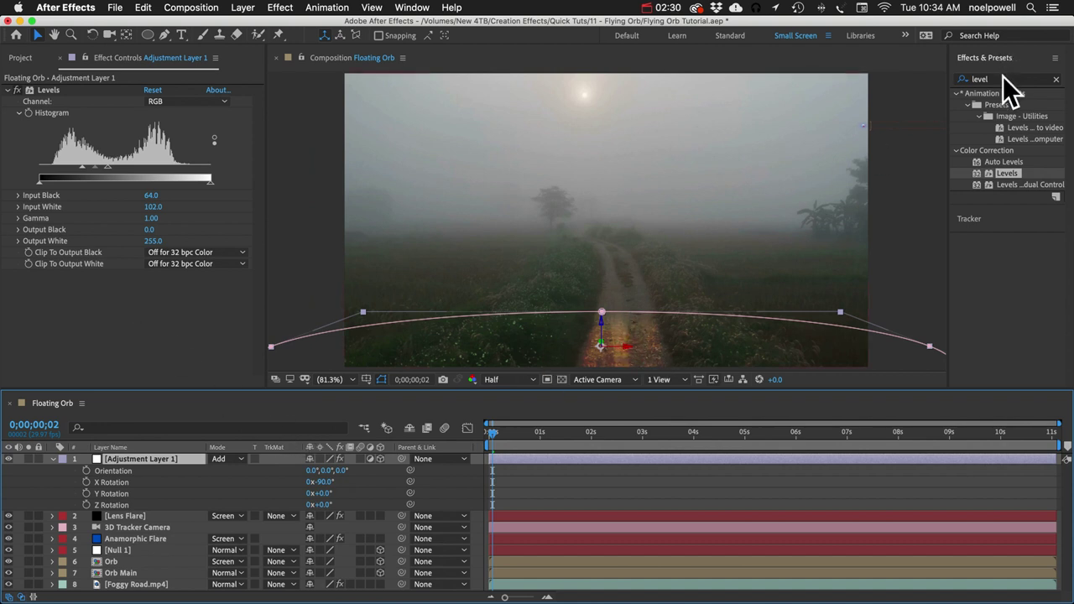
Step: Find the Tint effect, apply it to the adjustment layer and map white to the pale blue BDCAFF
click(991, 79)
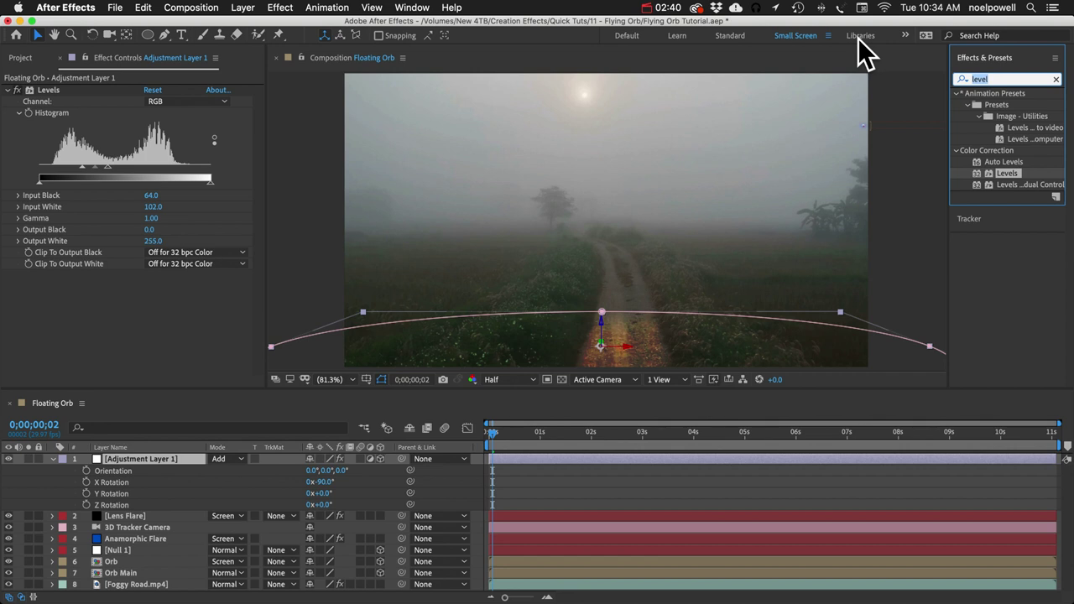
text(tint)
key(Return)
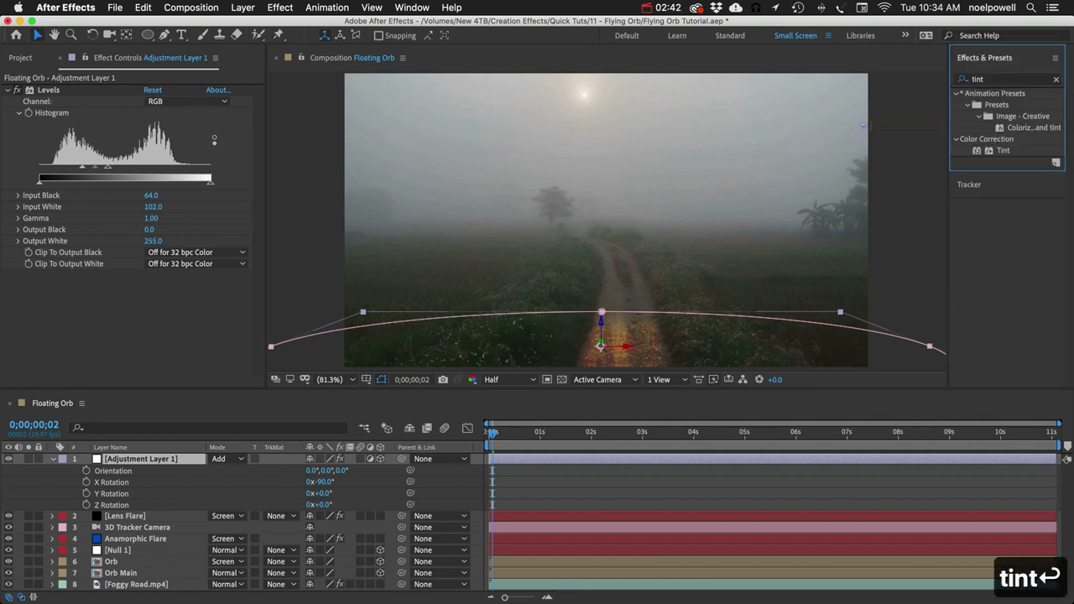
drag(1004, 150, 504, 163)
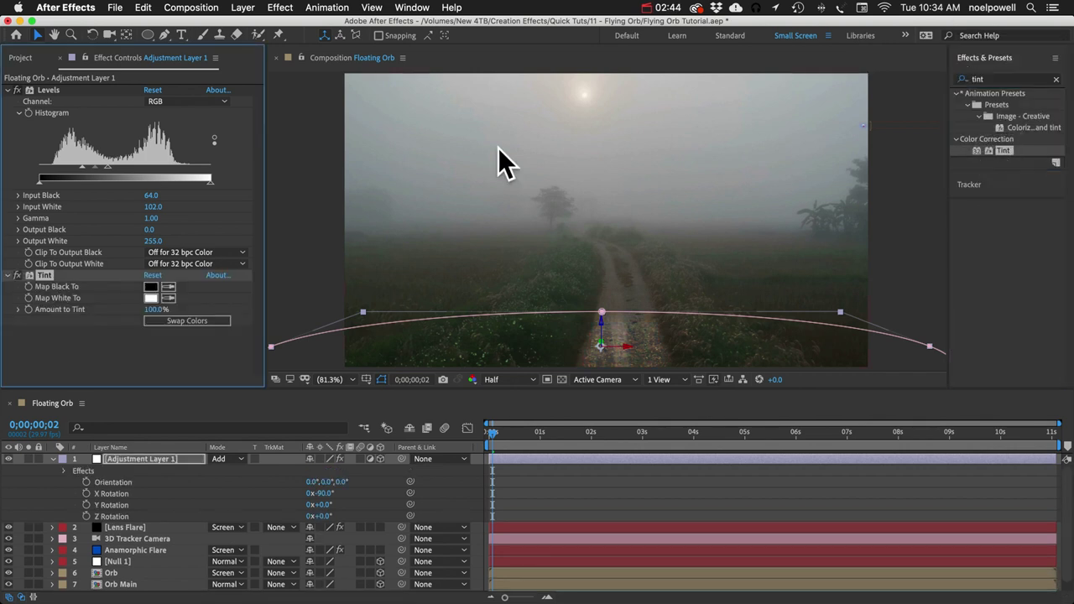
click(151, 299)
click(404, 328)
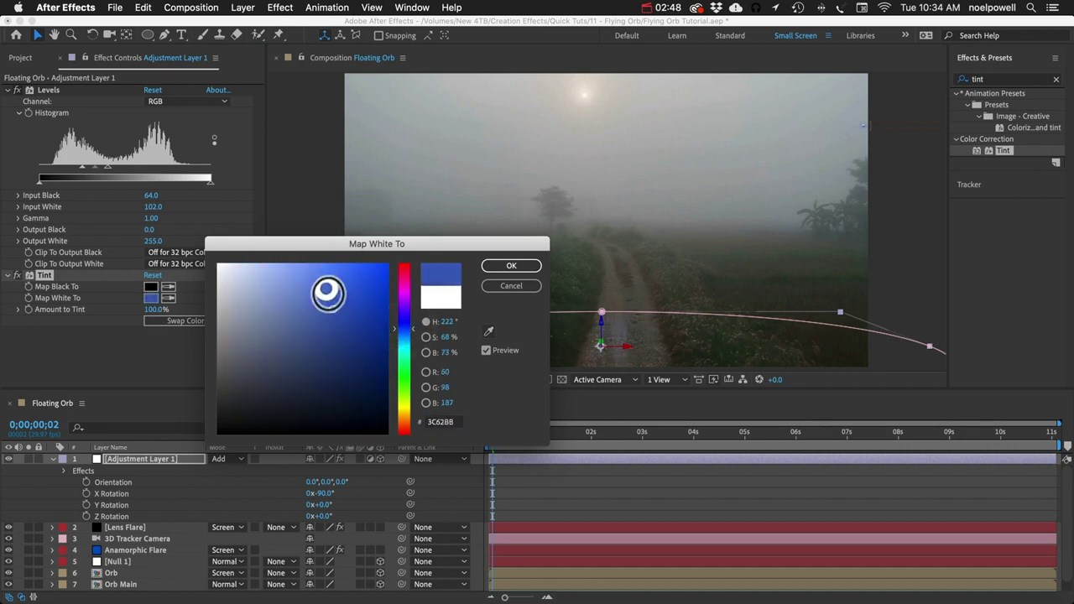
click(319, 276)
drag(304, 252, 260, 244)
click(511, 265)
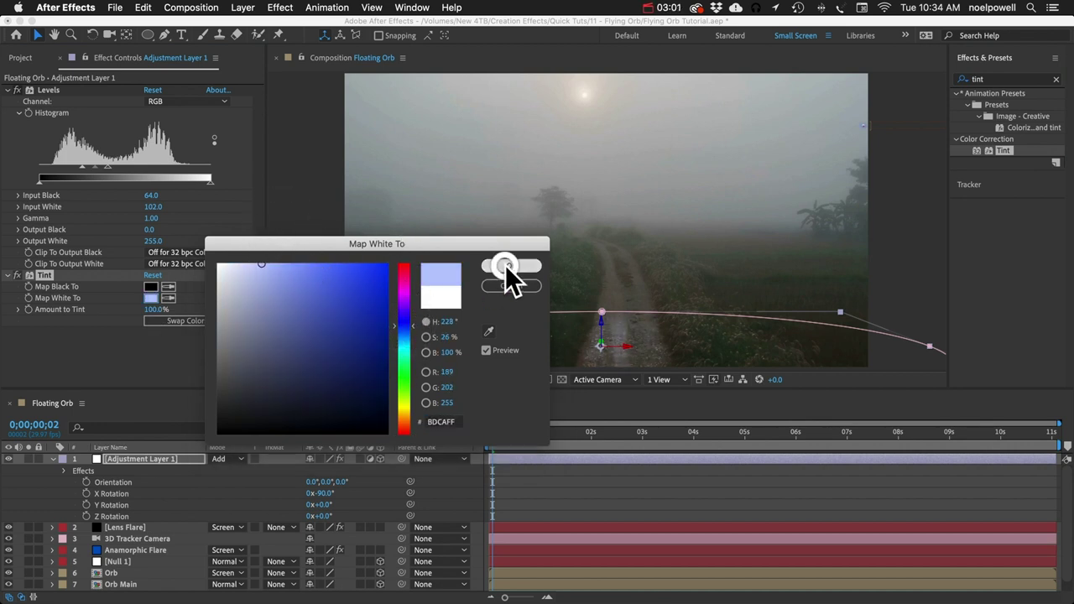
Step: Map the Tint's black to dark navy (RGB 0, 4, 30) and set the Levels Input Black to 53 and Input White to 82
click(151, 286)
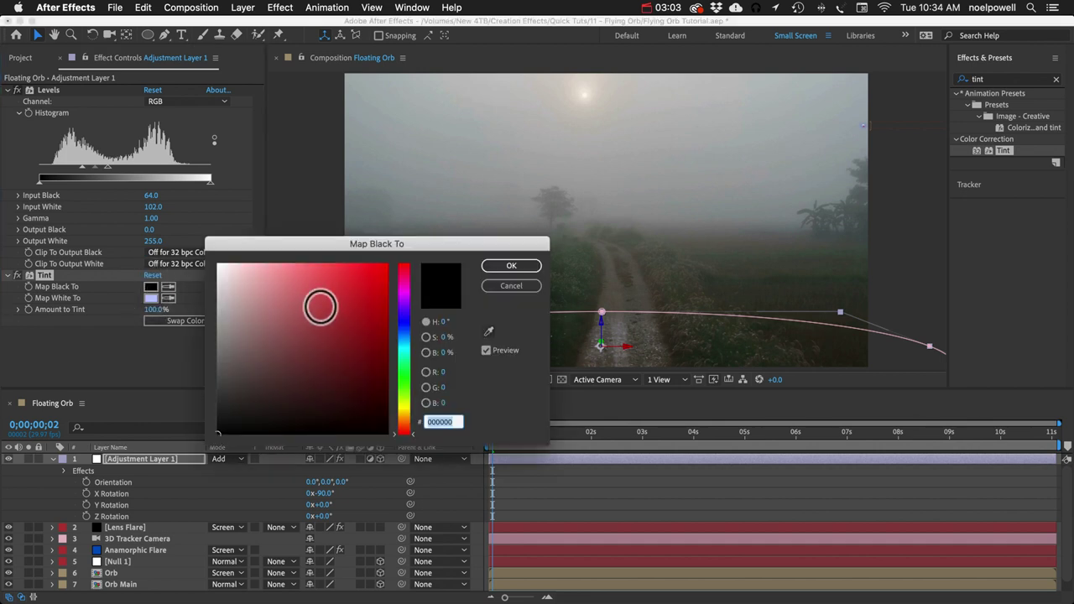
click(404, 325)
mouse_move(352, 423)
mouse_down()
mouse_move(365, 412)
mouse_move(408, 417)
mouse_move(412, 403)
mouse_move(415, 412)
mouse_up()
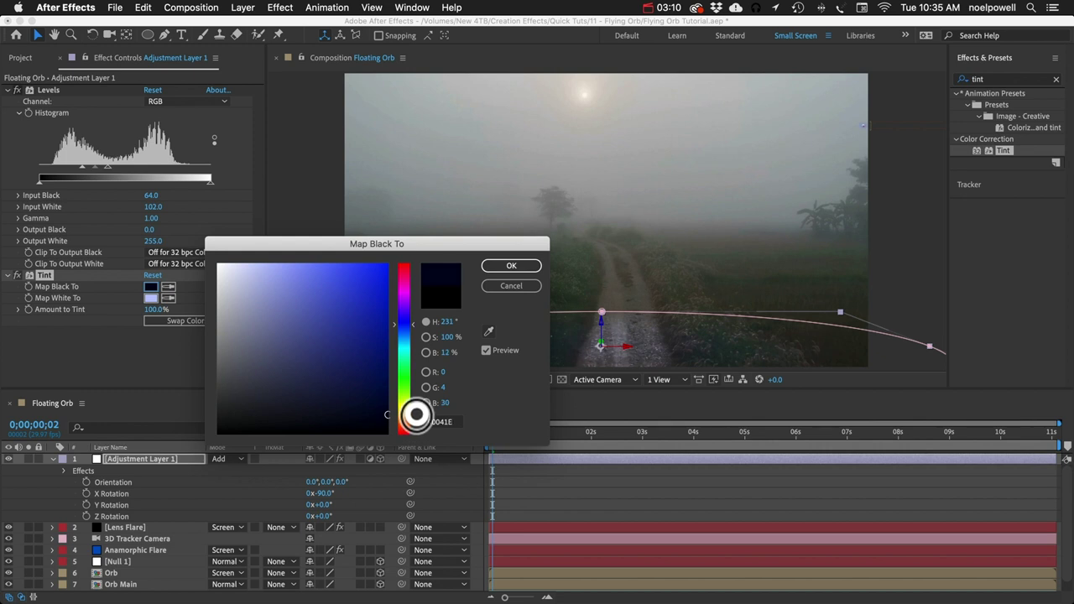
click(512, 265)
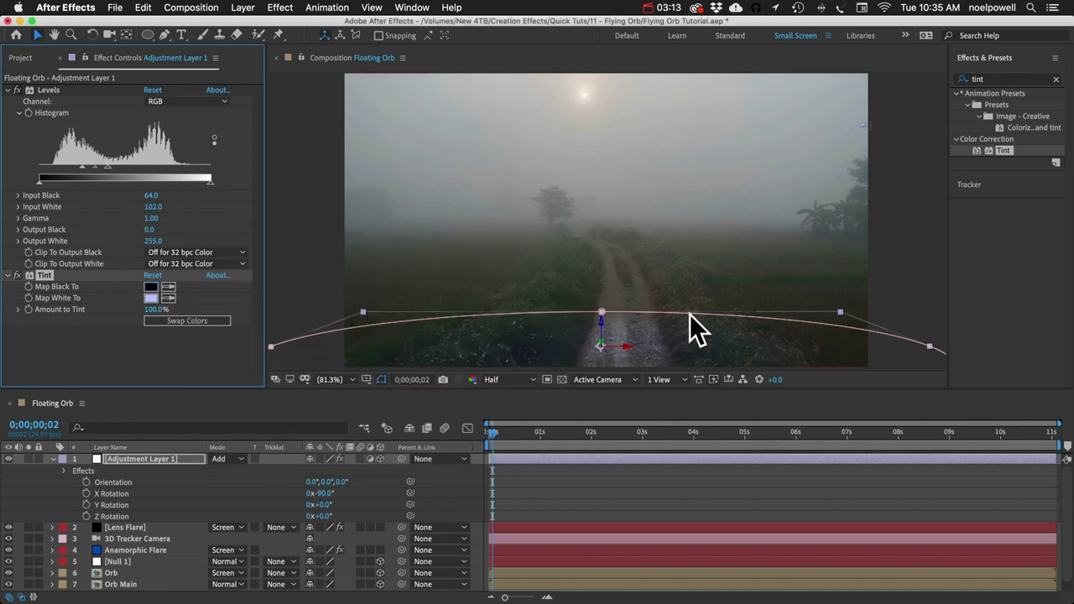
drag(81, 166, 94, 168)
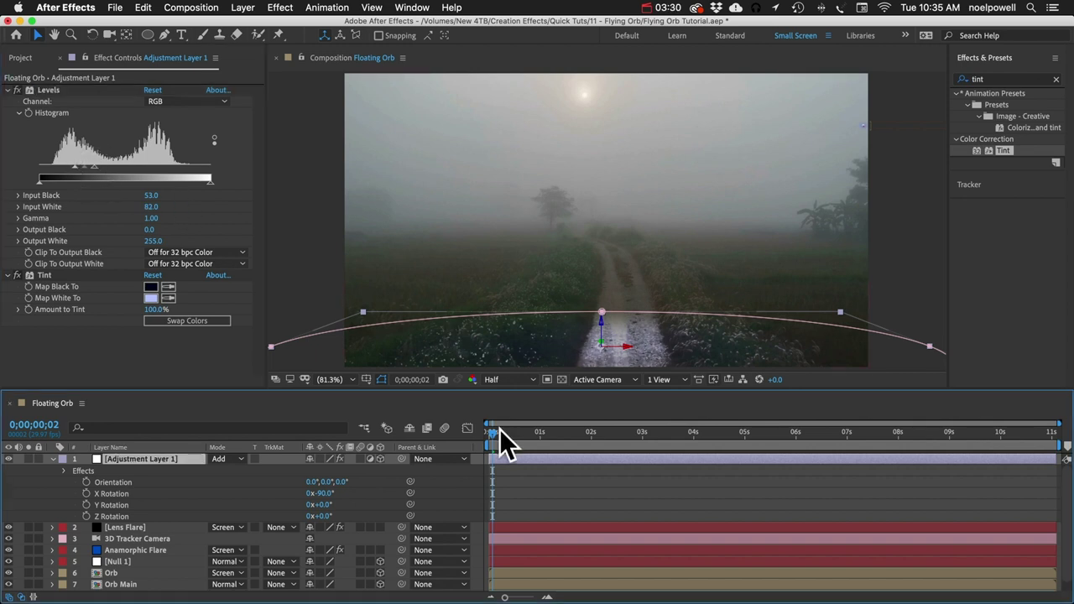
Step: Rename the adjustment layer as Ground Highlight
click(160, 461)
key(Return)
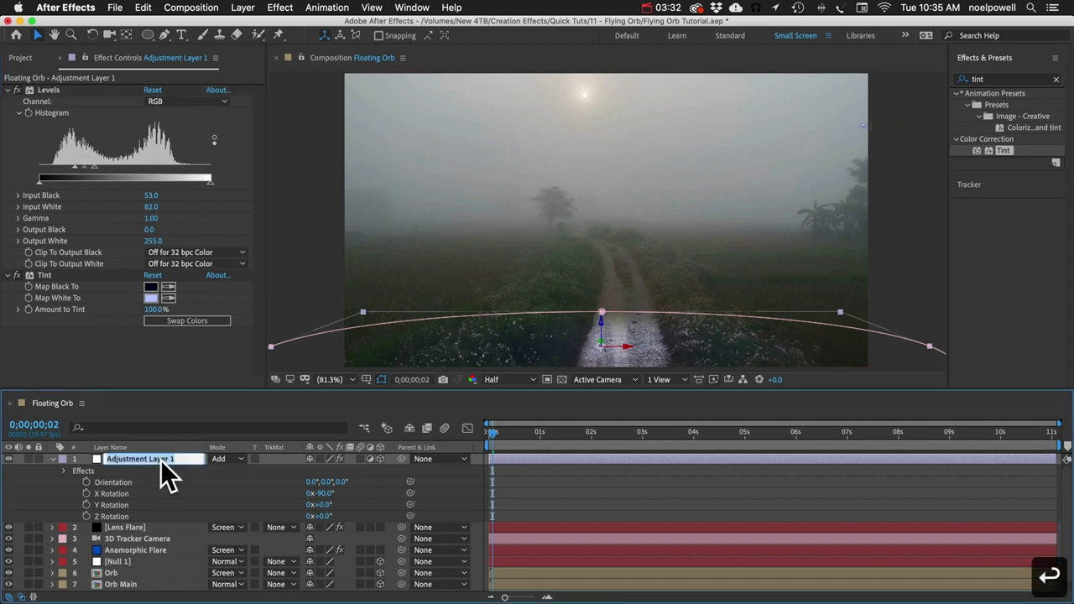
text(G)
text(rowu)
key(BackSpace)
key(BackSpace)
text(und)
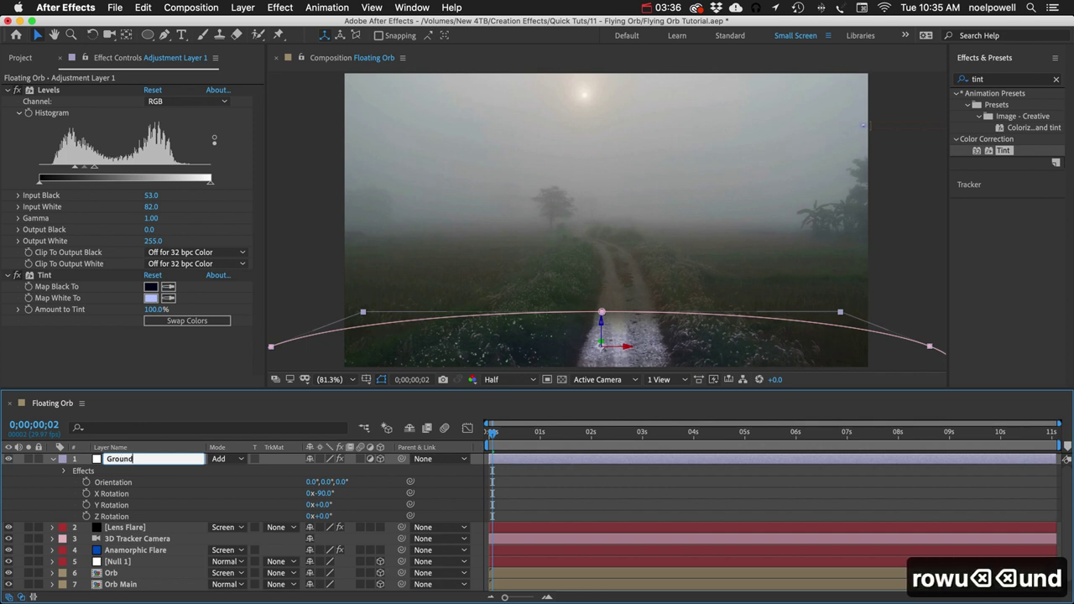
text( Highlight)
key(Return)
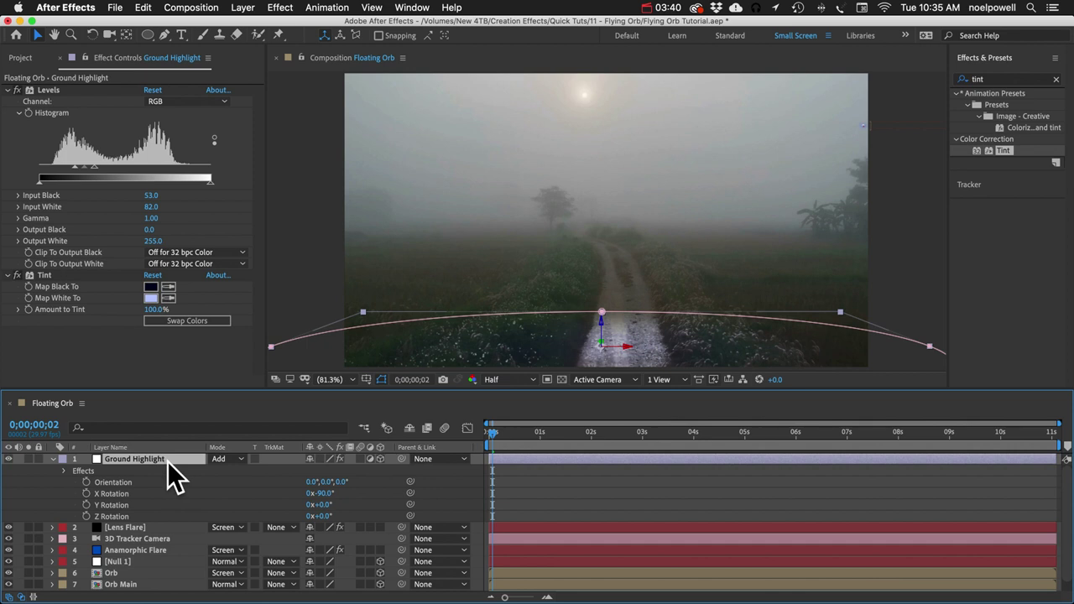
Step: Enable an expression on Ground Highlight's Position and reveal the Position property of the Orb Main layer
key(p)
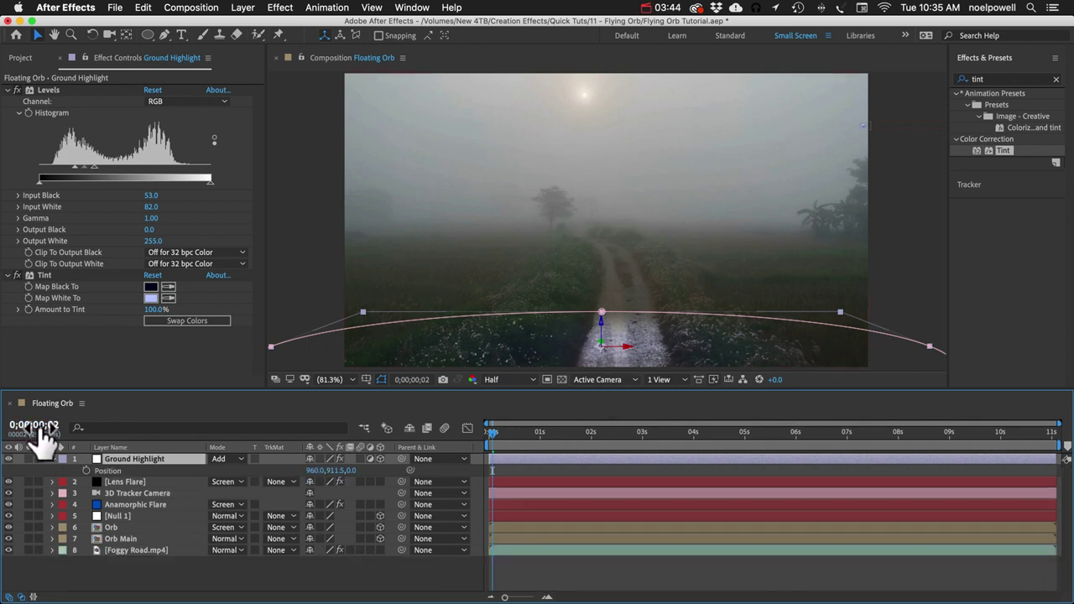
alt+click(86, 467)
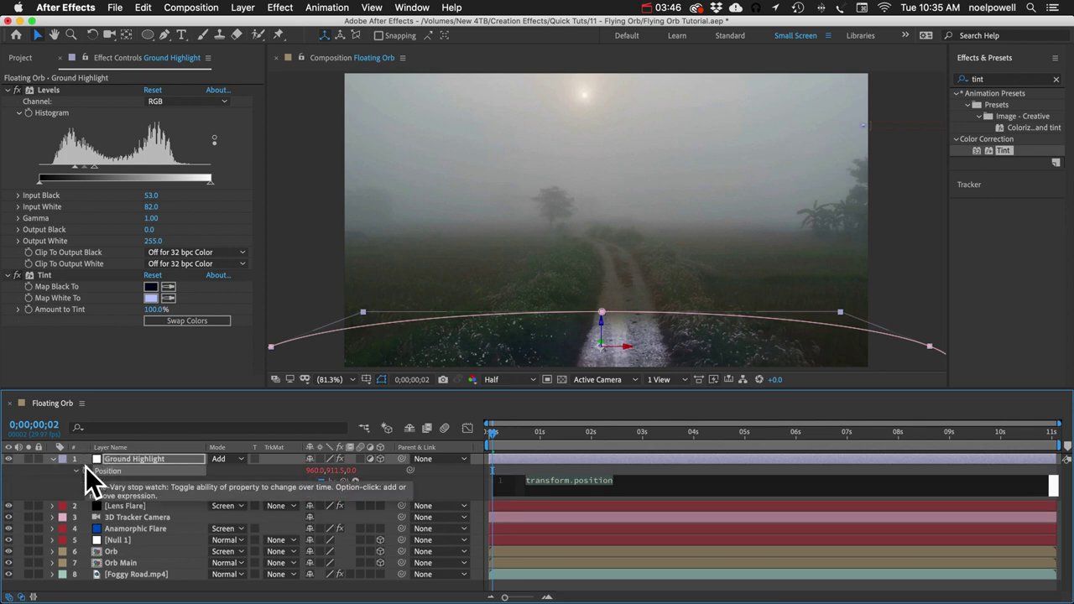
click(80, 483)
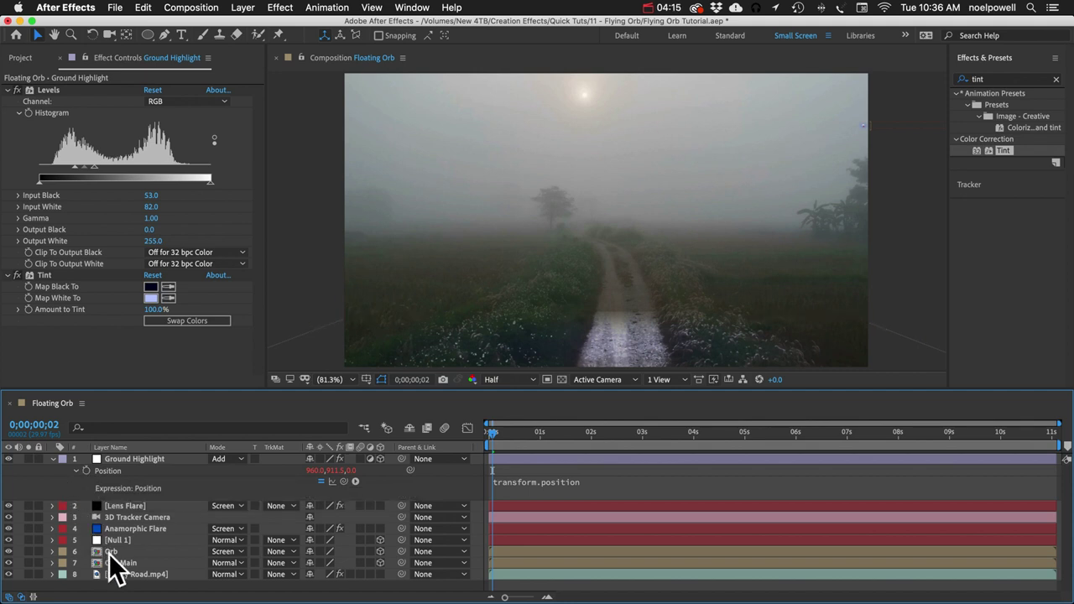
click(112, 563)
key(p)
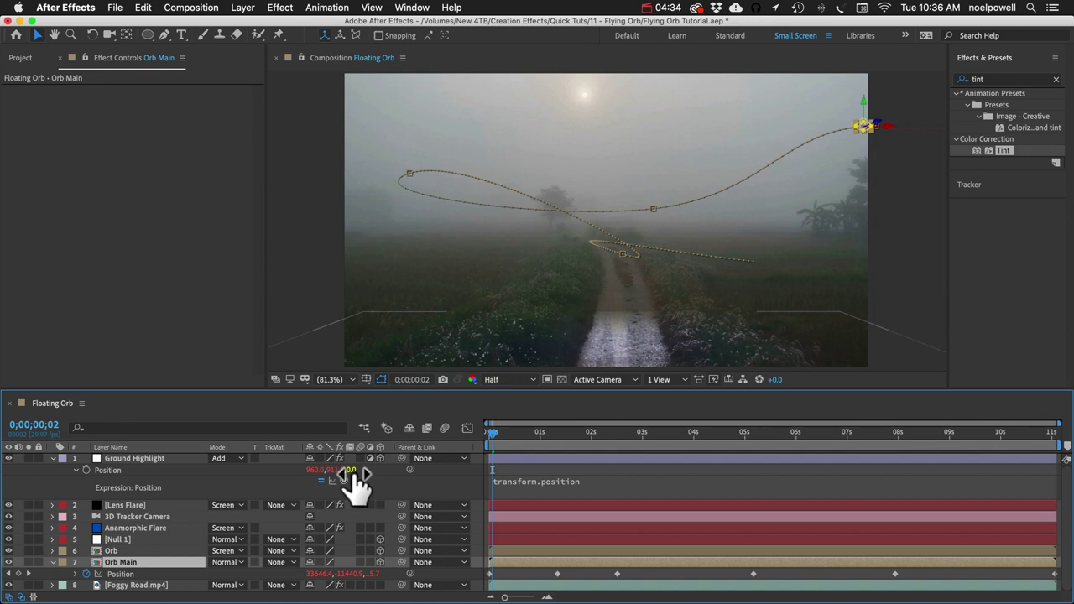
Step: Try linking Ground Highlight's Position directly to Orb Main's, and replace that expression with value + [0,0,0]
drag(356, 478, 532, 573)
key(super+a)
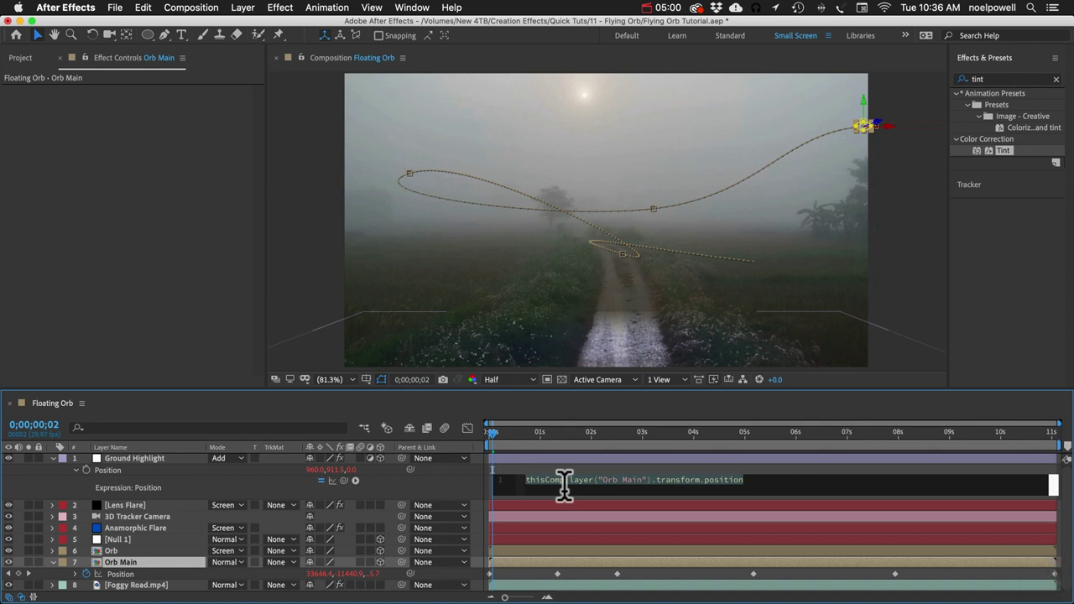
text(value )
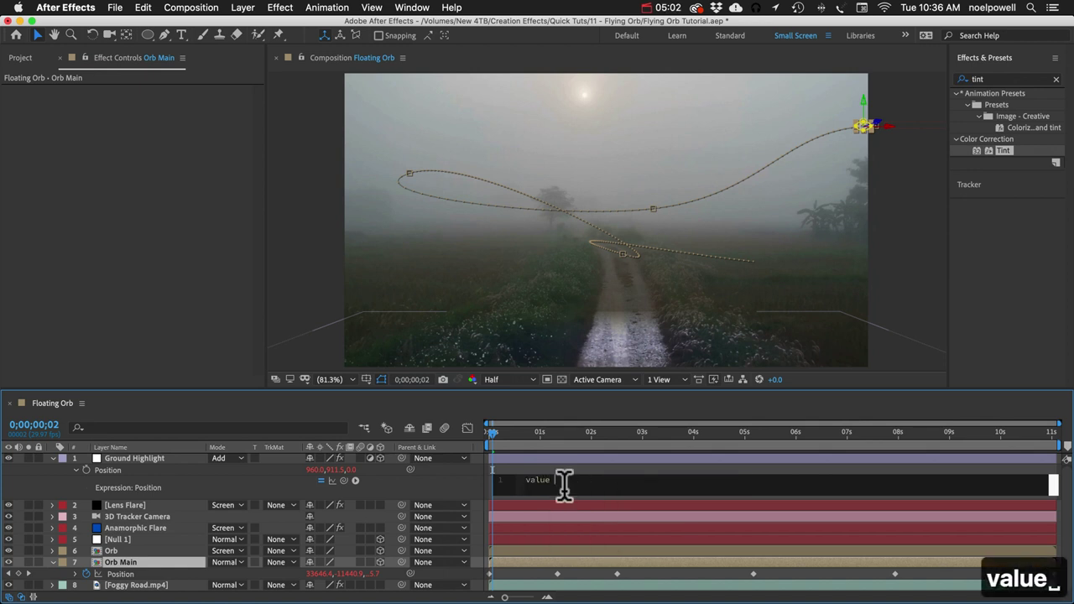
text(+)
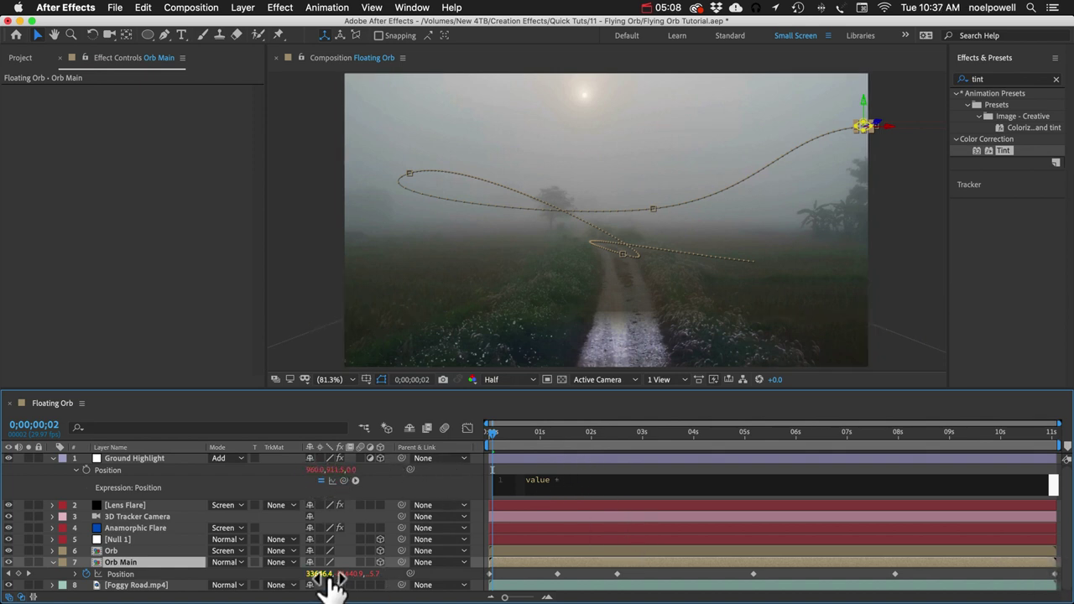
text( [0,0,)
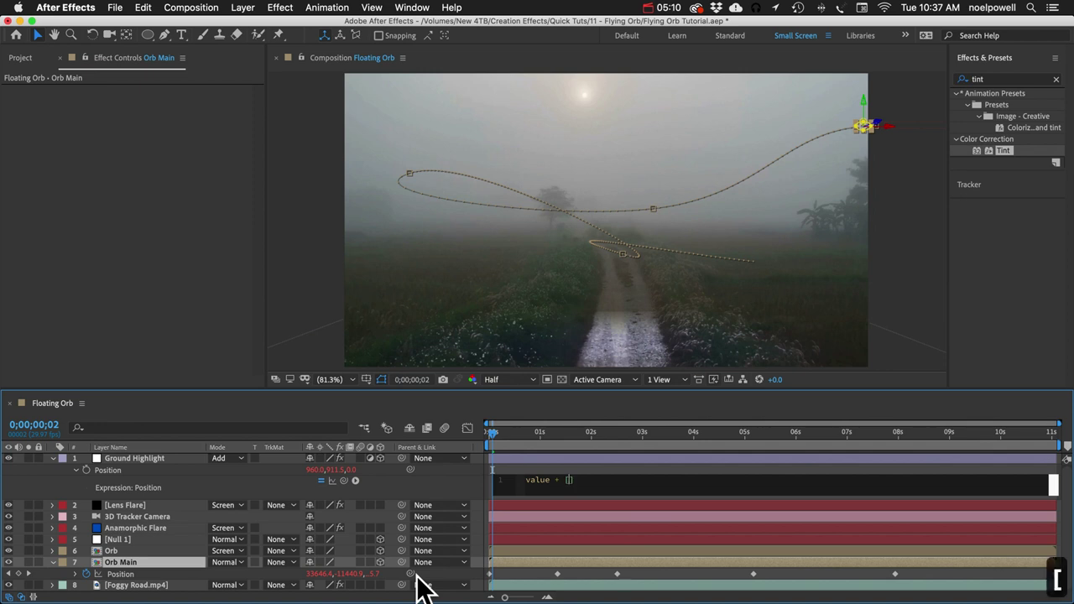
text(0)
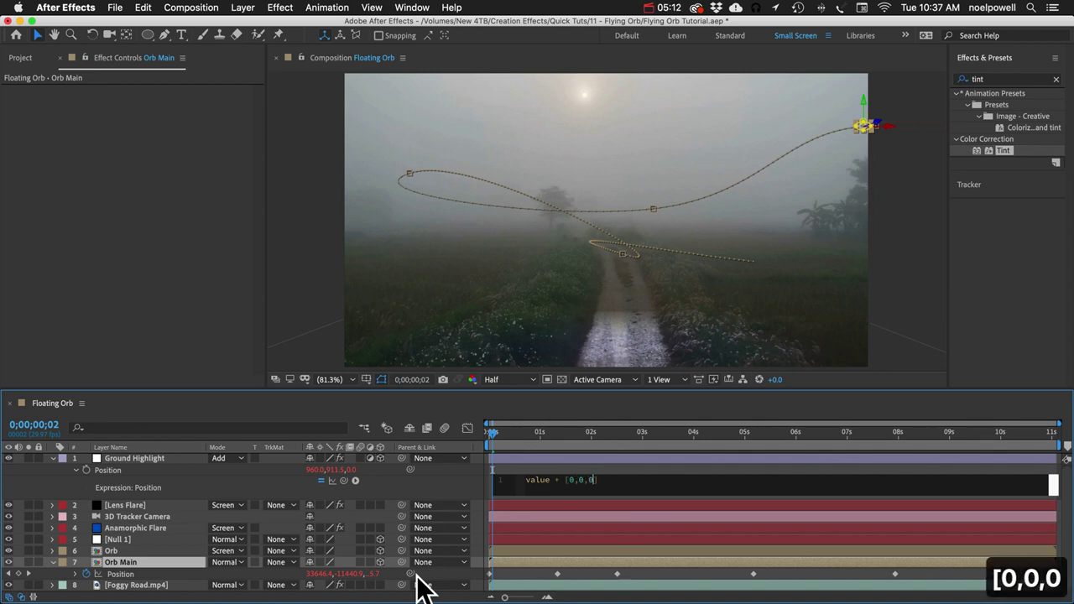
click(391, 449)
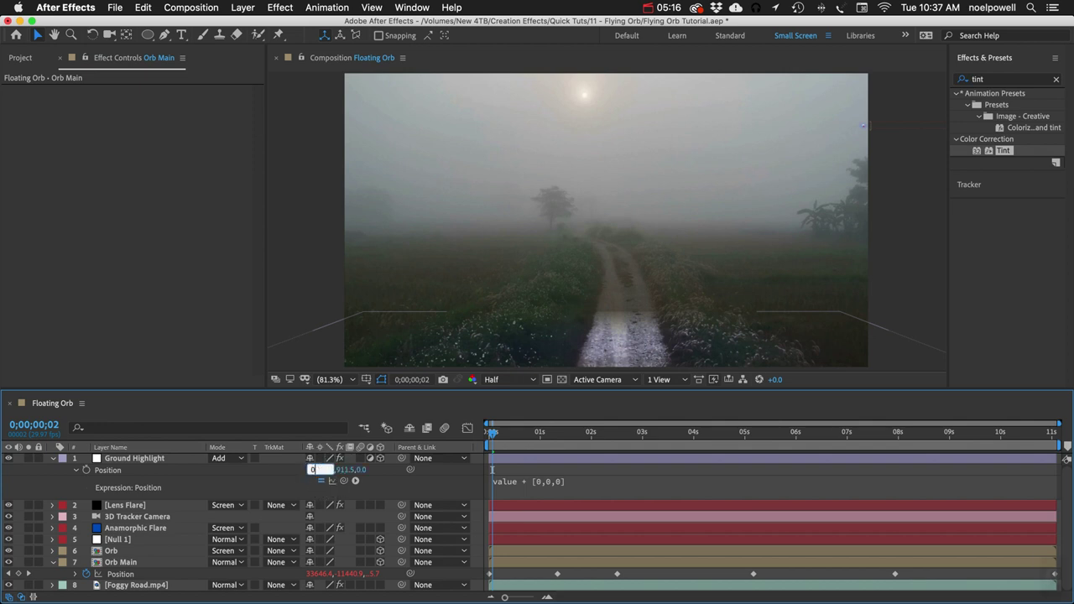
Step: Set all three Position values of Ground Highlight to 0
text(0)
key(Tab)
text(0)
key(Tab)
text(0)
key(Return)
Step: Replace the first and third zeros in Ground Highlight's Position expression with links to Orb Main's X position and Z position
click(571, 480)
click(573, 482)
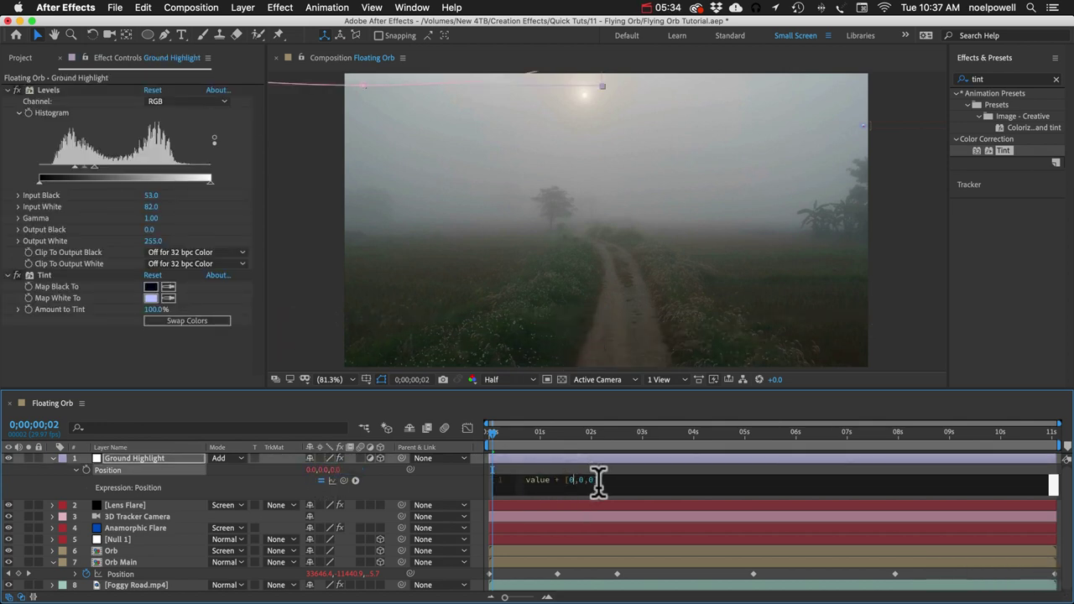
key(shift+Left)
drag(411, 470, 313, 574)
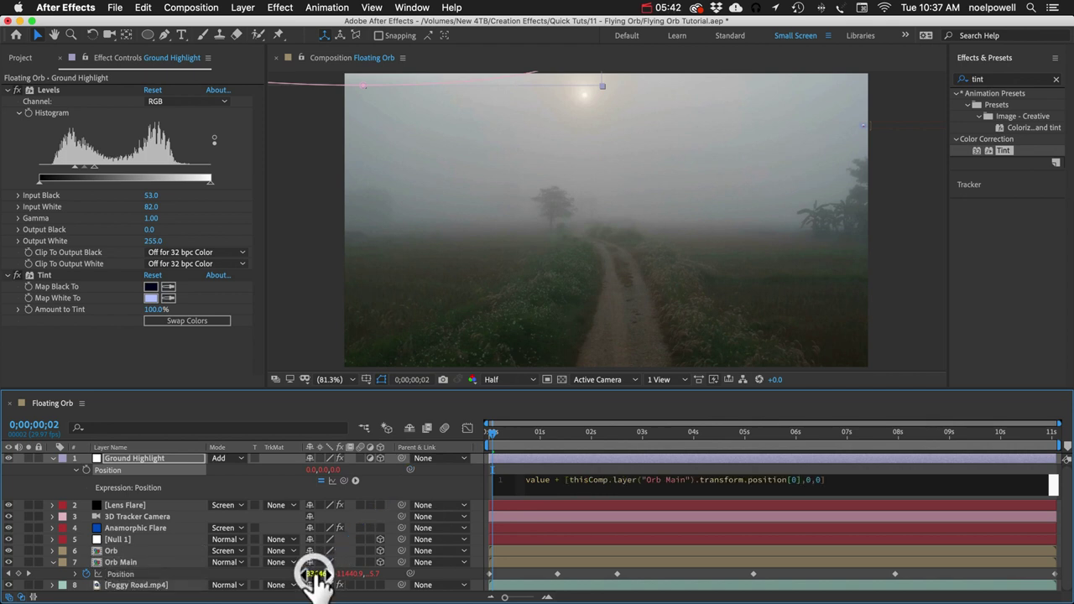
click(818, 481)
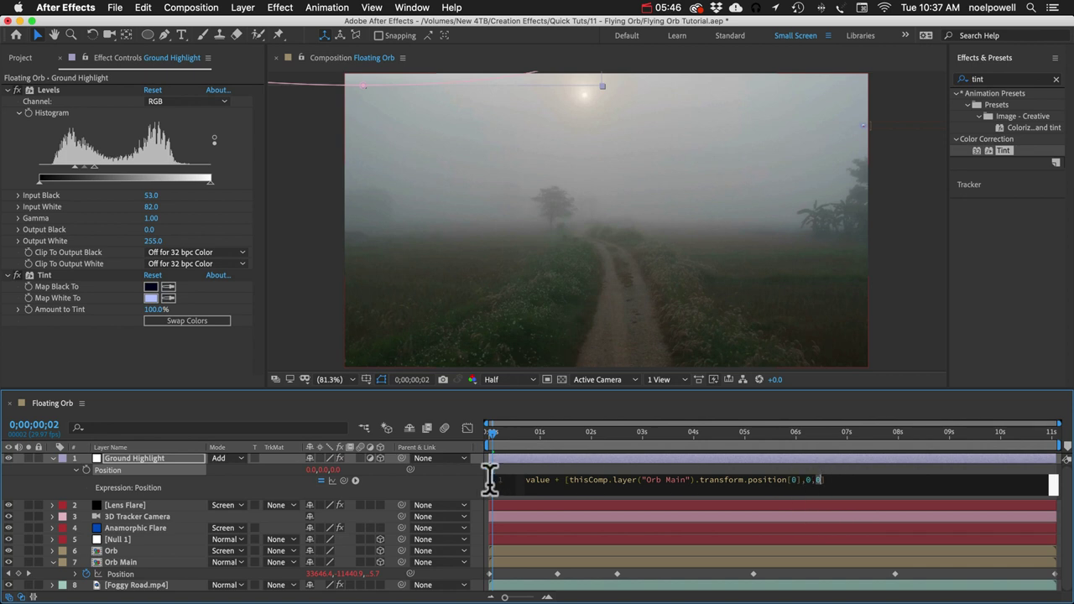
drag(411, 470, 375, 576)
click(135, 460)
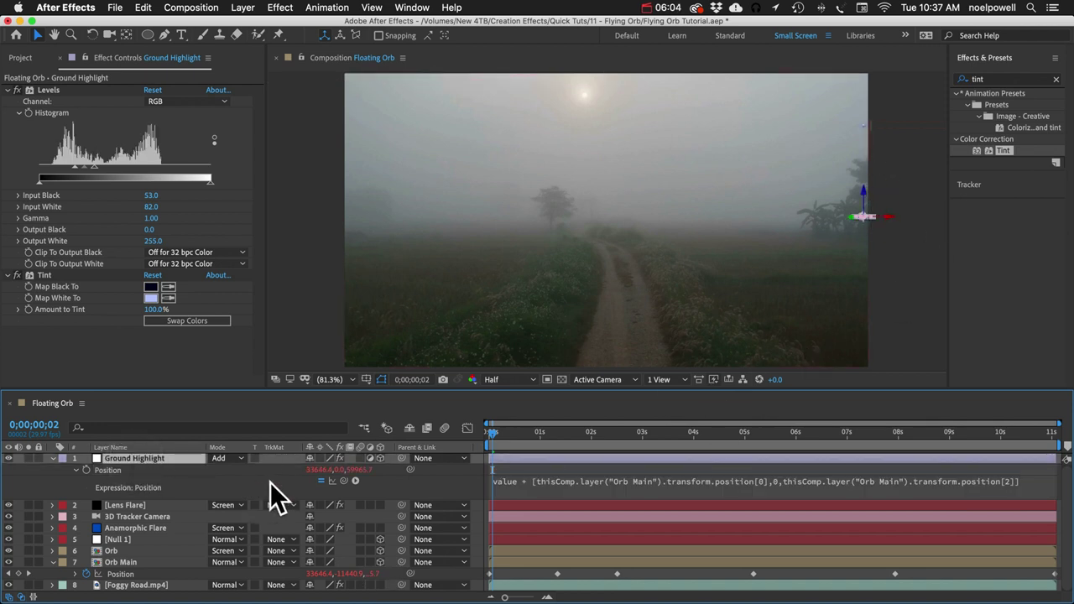
Step: Lower Ground Highlight to ground level beneath the orb with a Y Position of 4921, checking its height at several times
drag(510, 432, 554, 457)
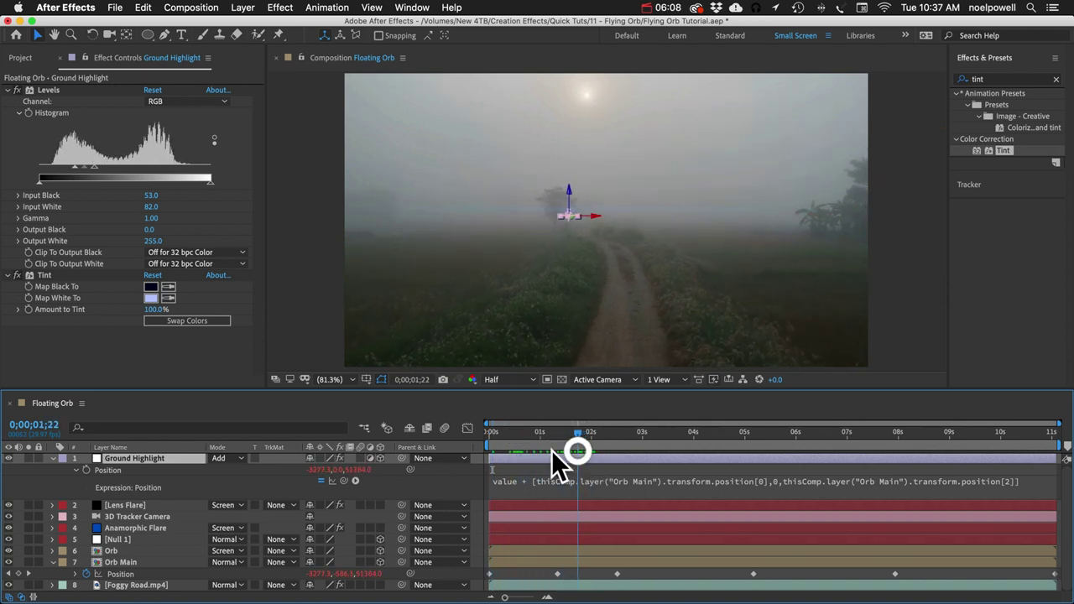
drag(344, 472, 1018, 454)
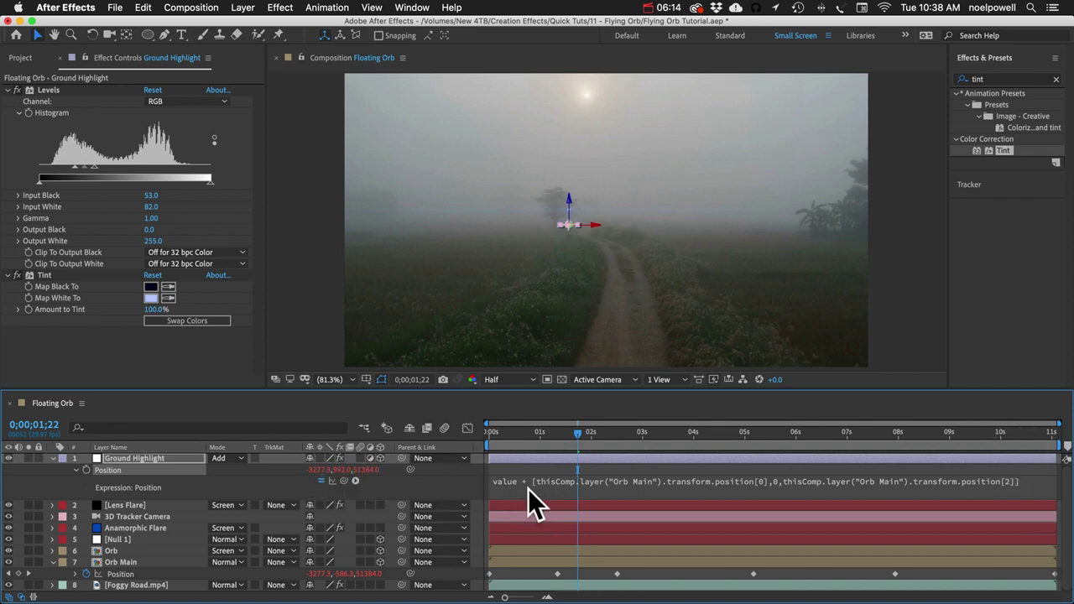
drag(344, 475, 562, 502)
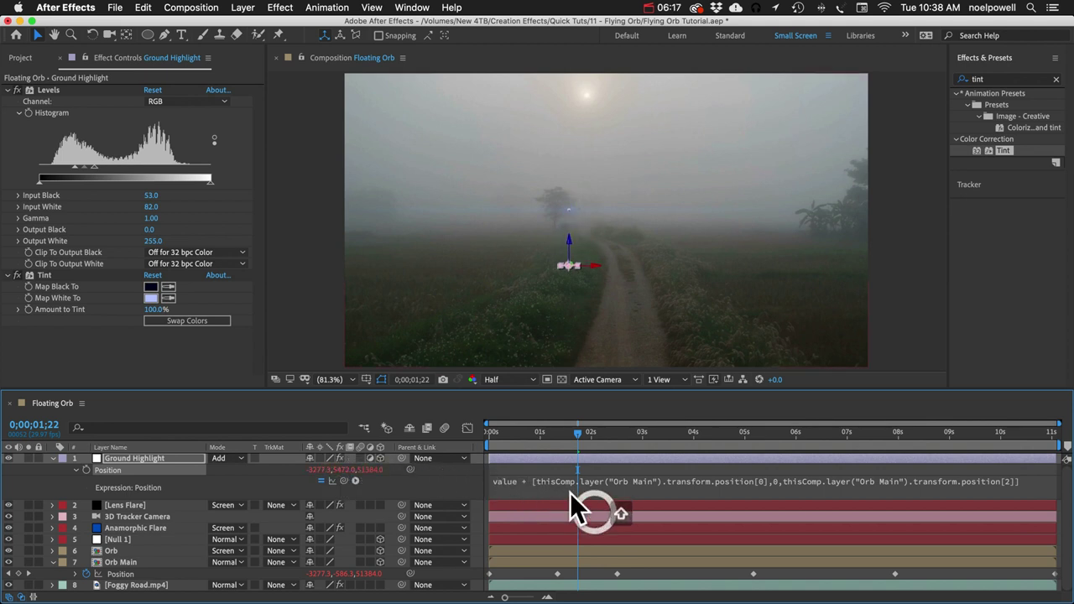
drag(633, 443, 739, 447)
drag(345, 471, 289, 484)
Step: Scale Ground Highlight uniformly to 1980% and soften its glow by setting the Levels Input White to 131
click(183, 458)
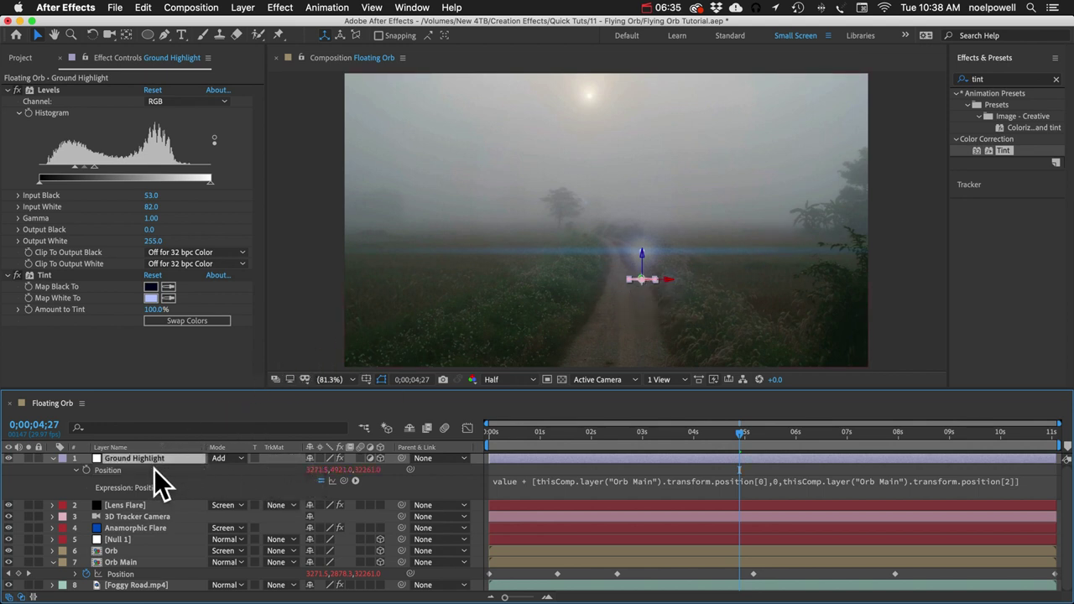
key(s)
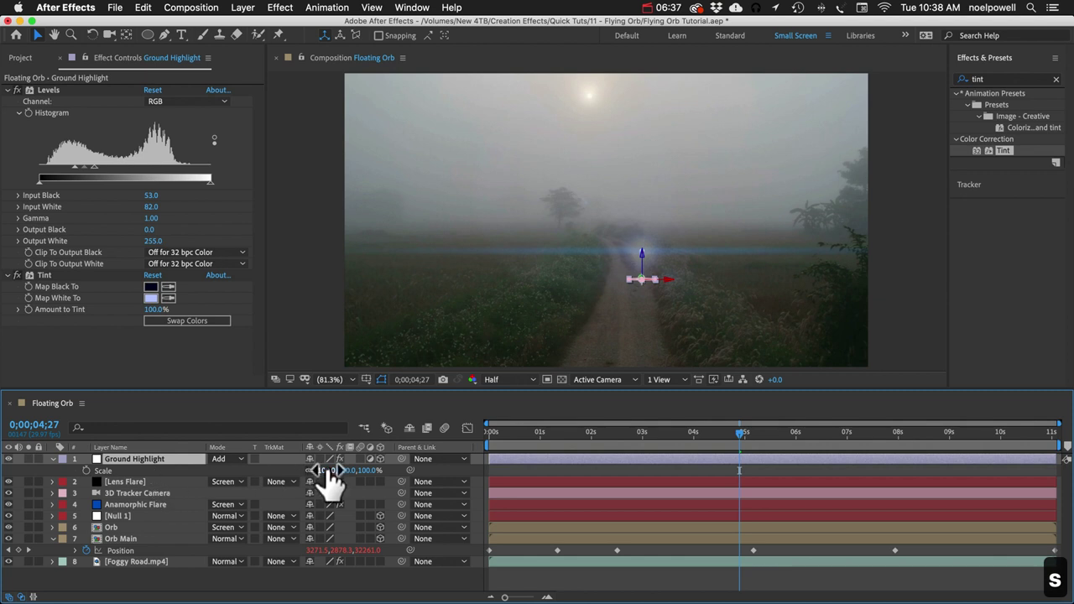
drag(336, 469, 479, 499)
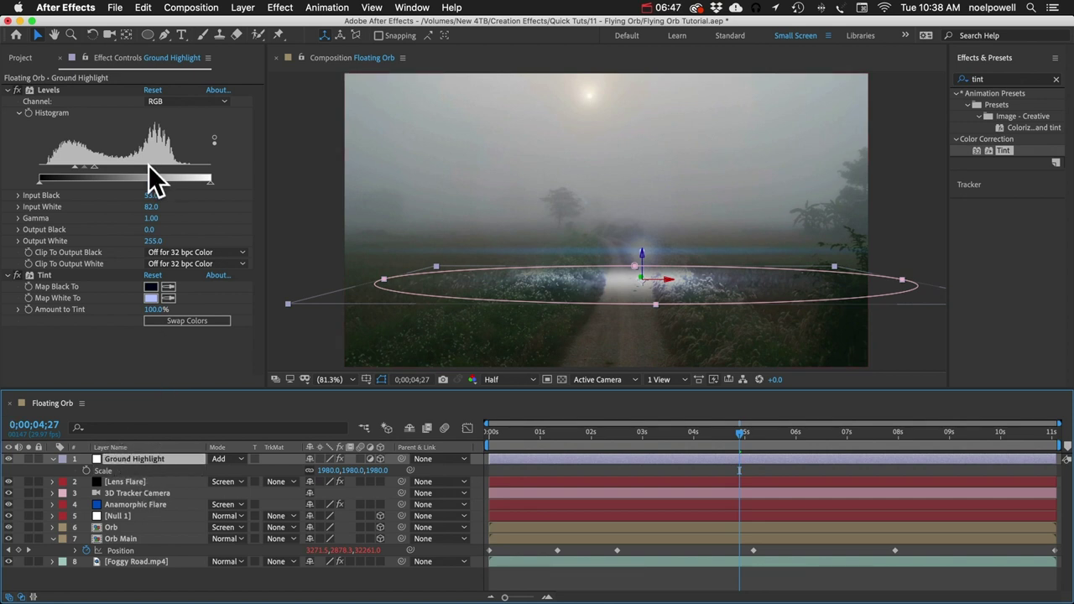
drag(95, 165, 118, 166)
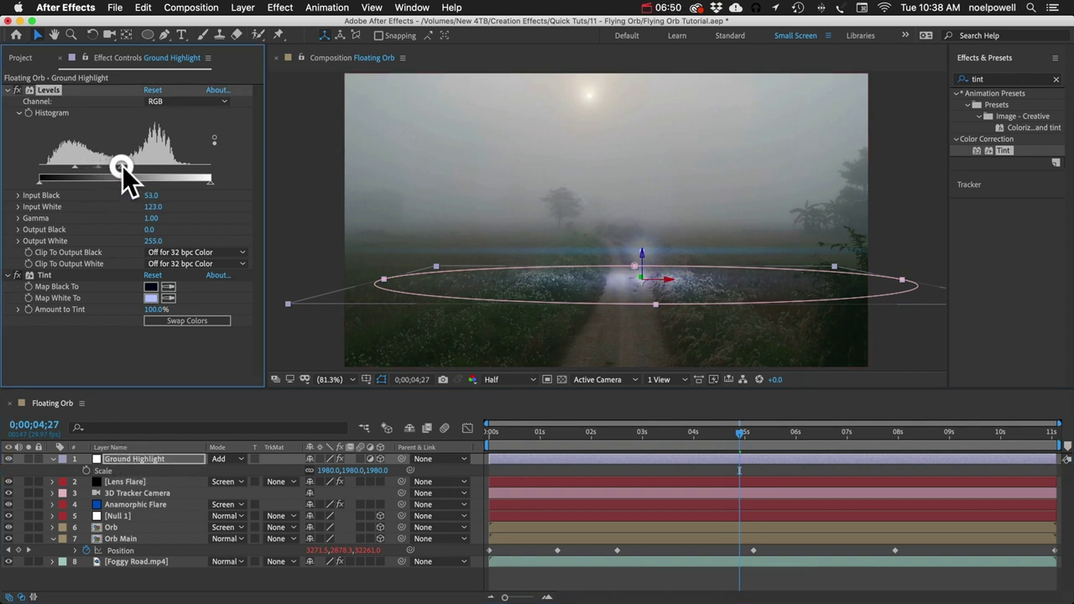
click(182, 362)
Step: Preview the highlight up to 0;00;06;07 and change the Tint's Map White To colour to a more saturated blue
click(732, 433)
drag(732, 433, 806, 456)
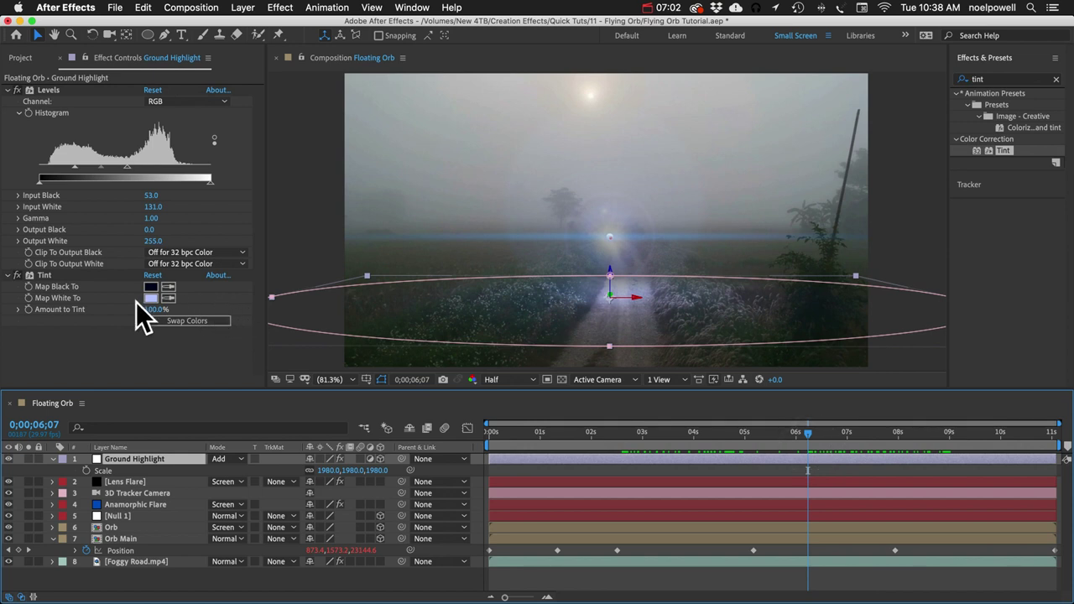
click(149, 298)
drag(292, 271, 294, 257)
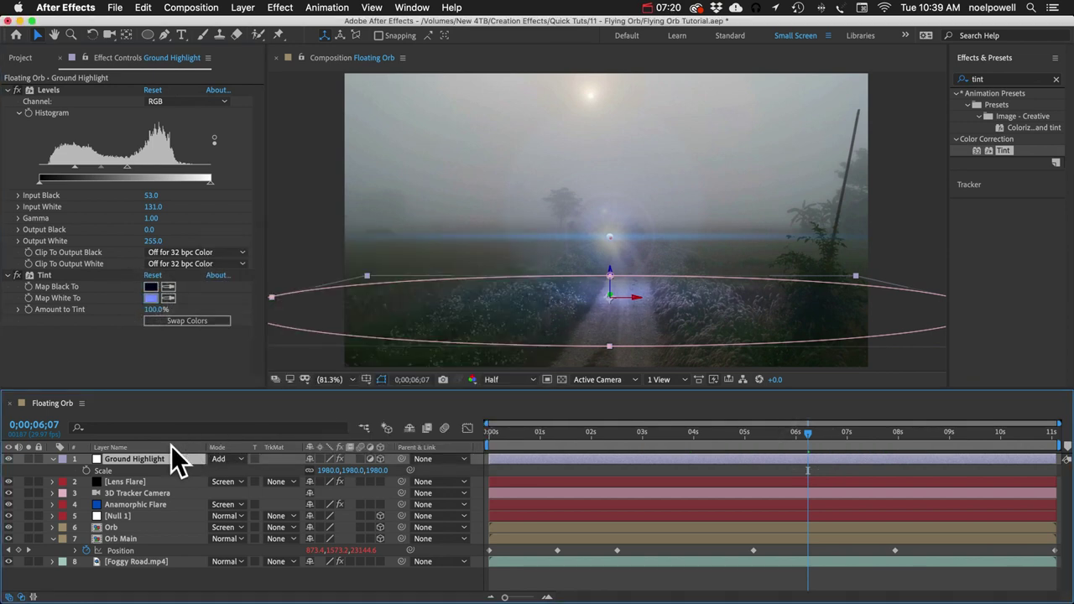
Step: Link Ground Highlight's Opacity to the Lens Flare layer's Flare Brightness with an expression
key(t)
click(124, 483)
key(e)
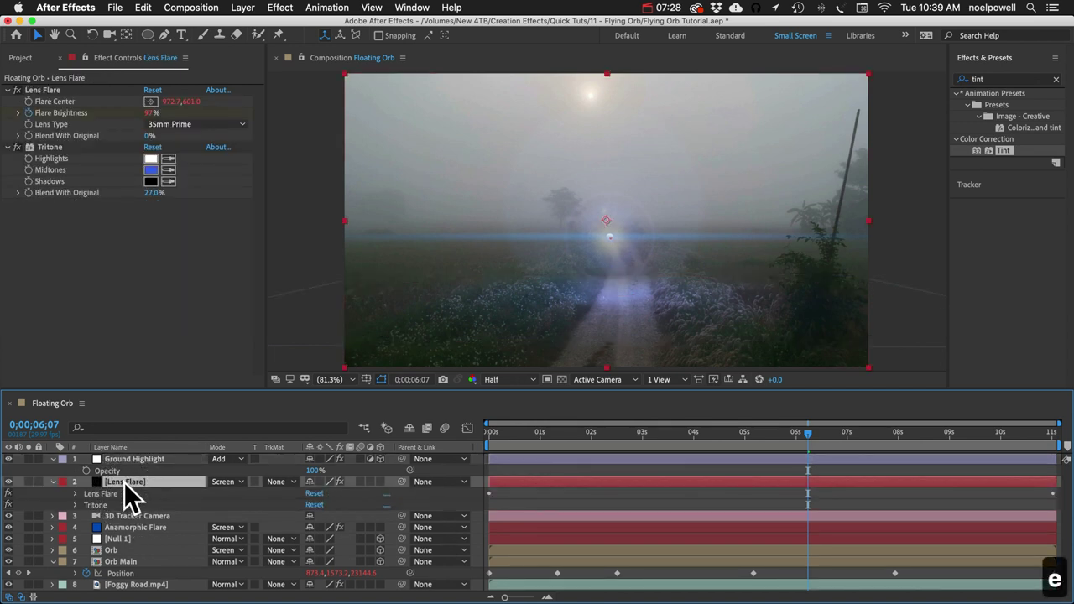
click(74, 493)
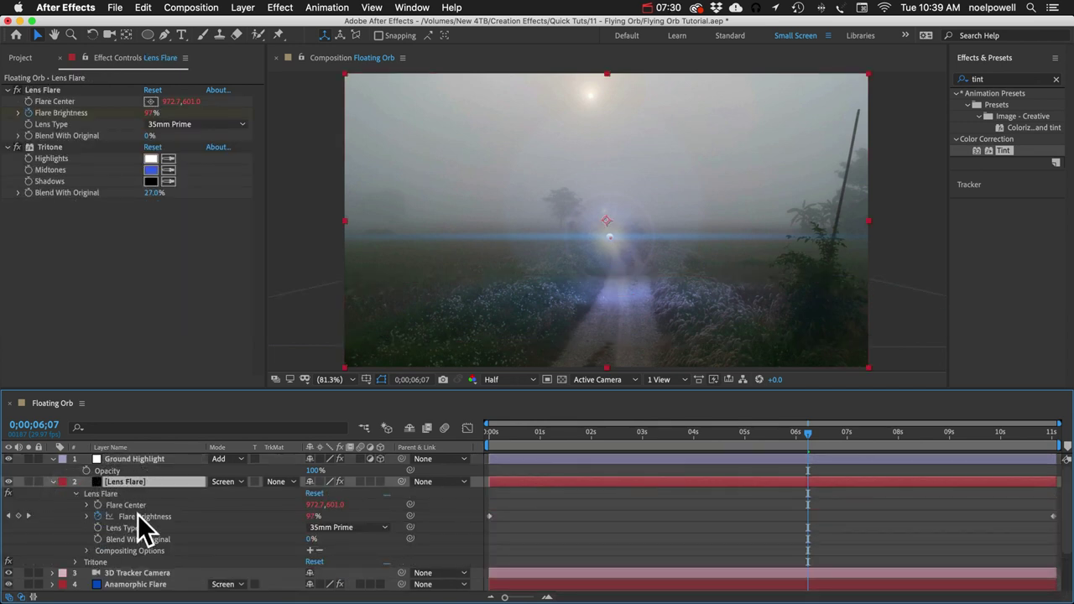
alt+click(86, 471)
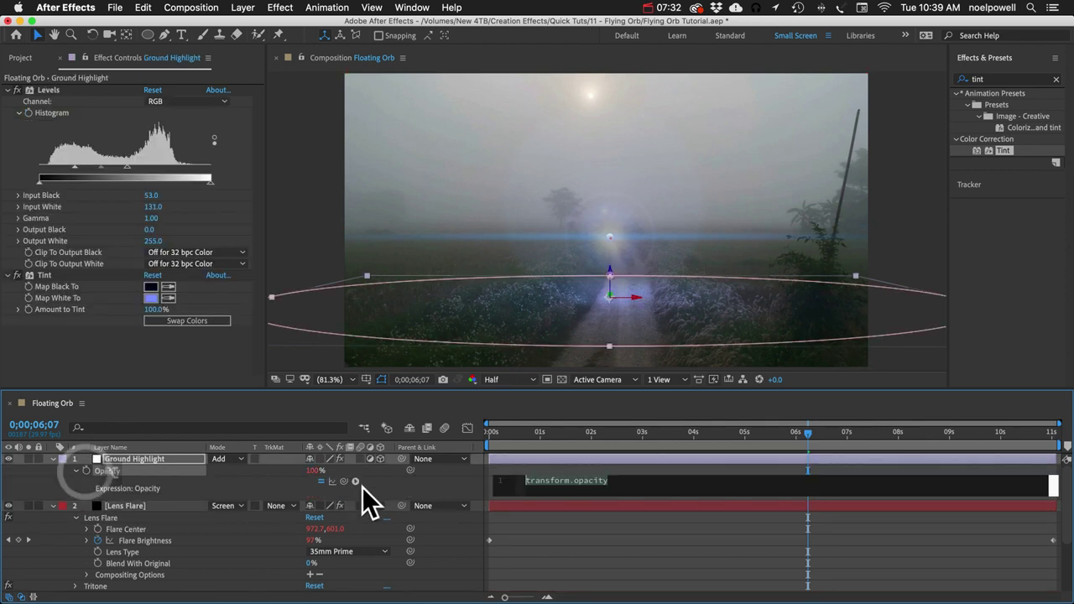
drag(345, 481, 188, 544)
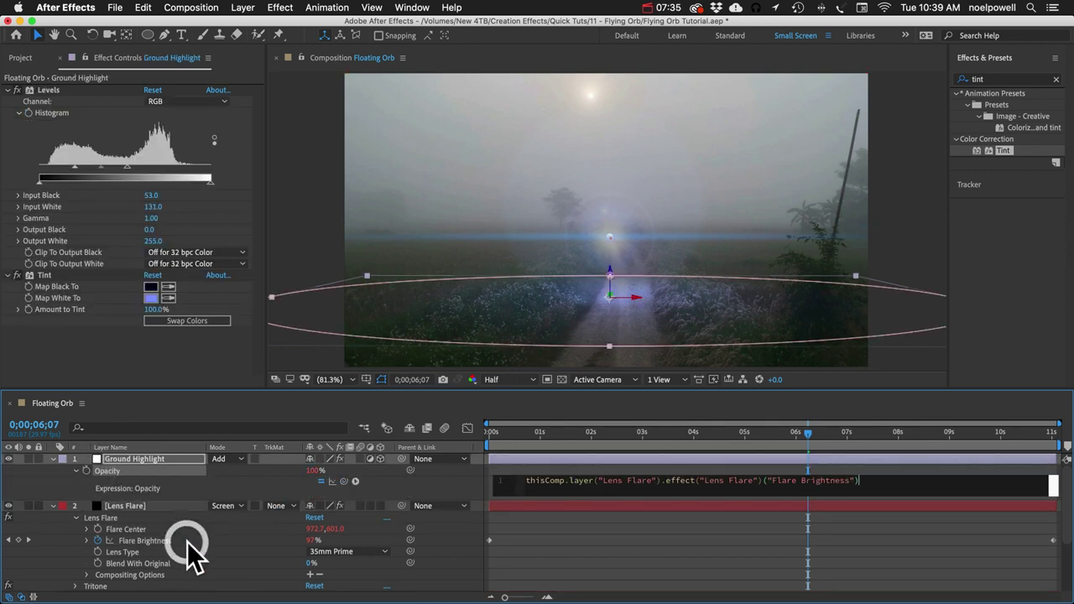
click(437, 487)
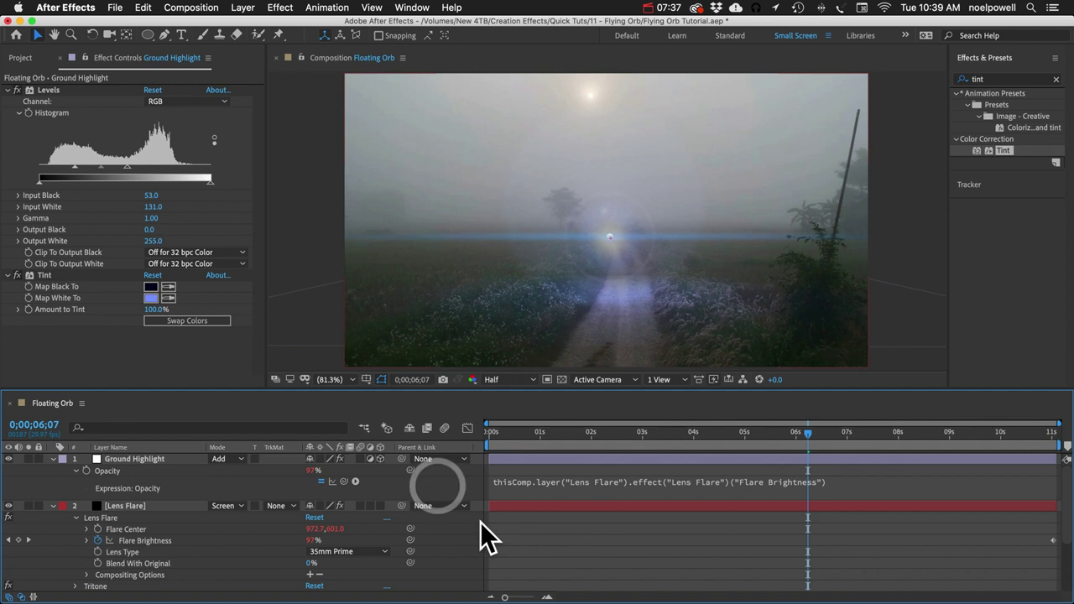
Step: Check the highlight's fading at 0;00;02;00 and preview the composition from the first frame
click(590, 434)
click(441, 428)
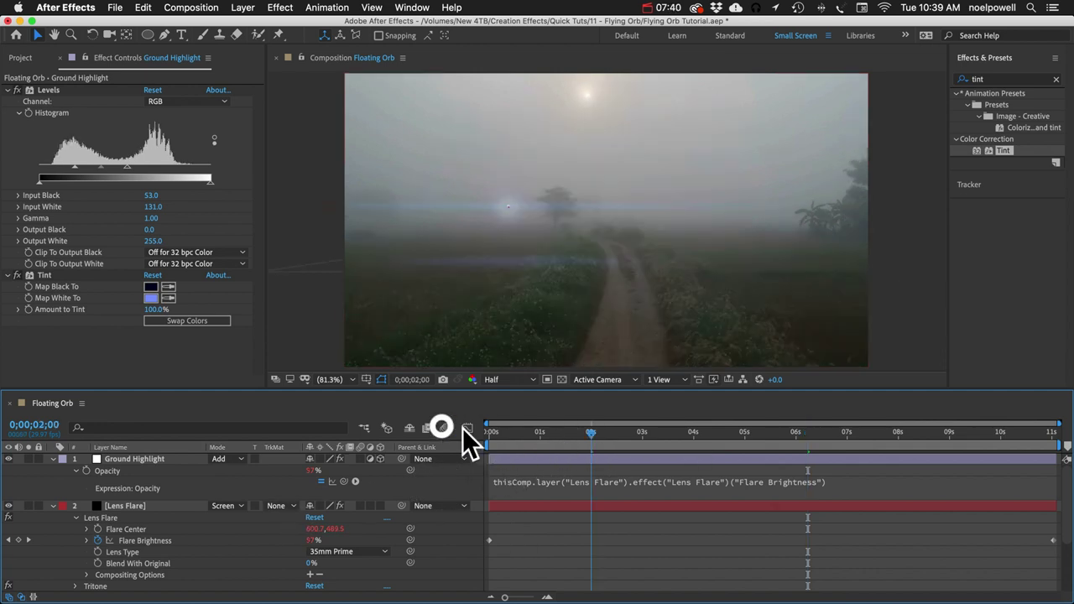
key(Home)
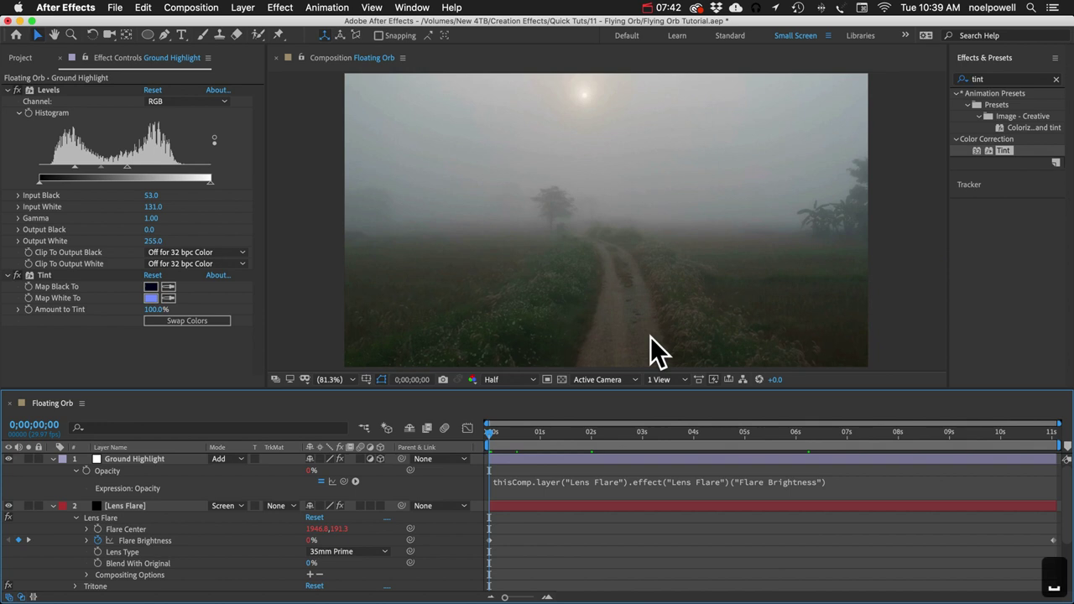
key(space)
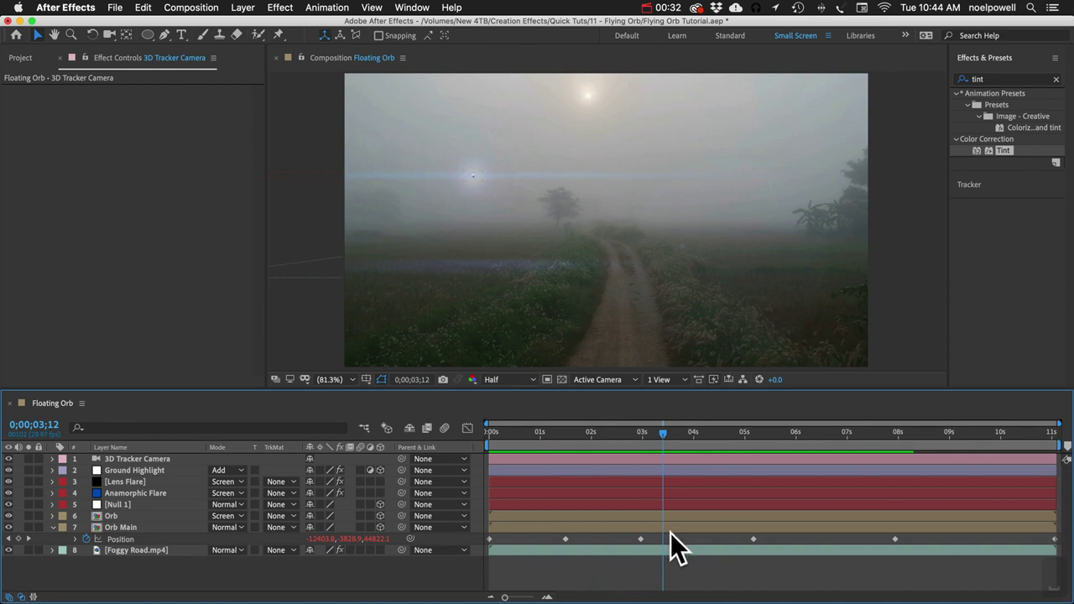
Step: Set the Temporal Interpolation of all Orb Main Position keyframes to Continuous Bezier
click(641, 539)
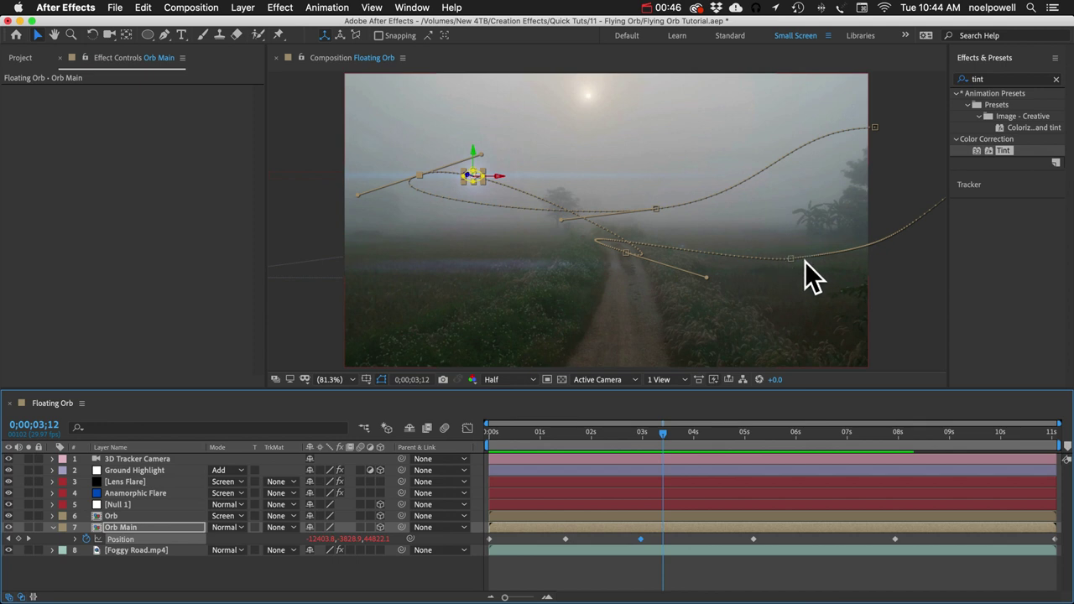
key(z)
click(794, 260)
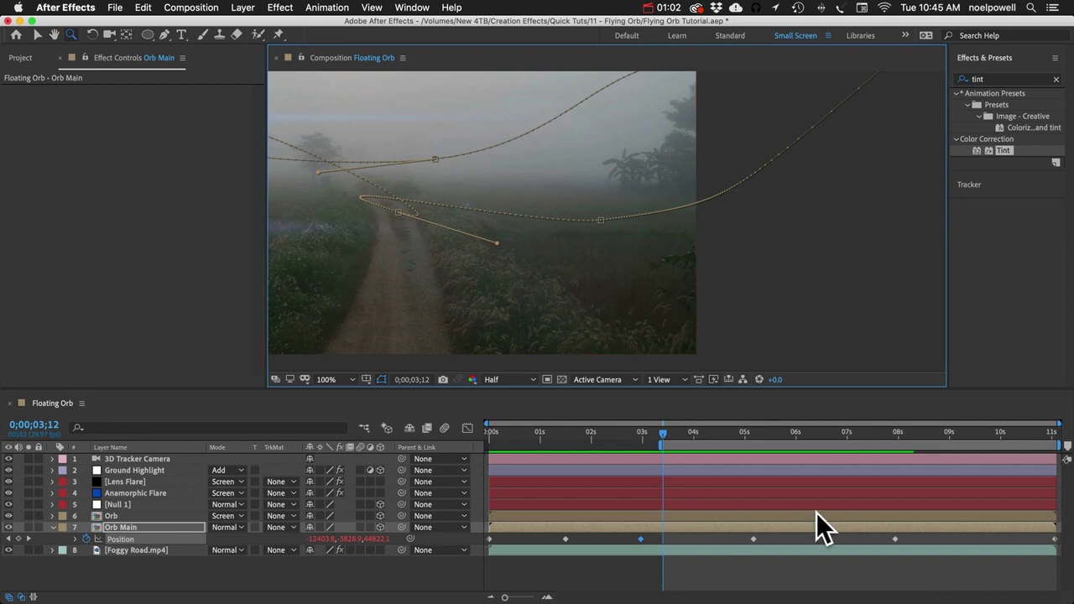
click(500, 541)
drag(499, 541, 1056, 544)
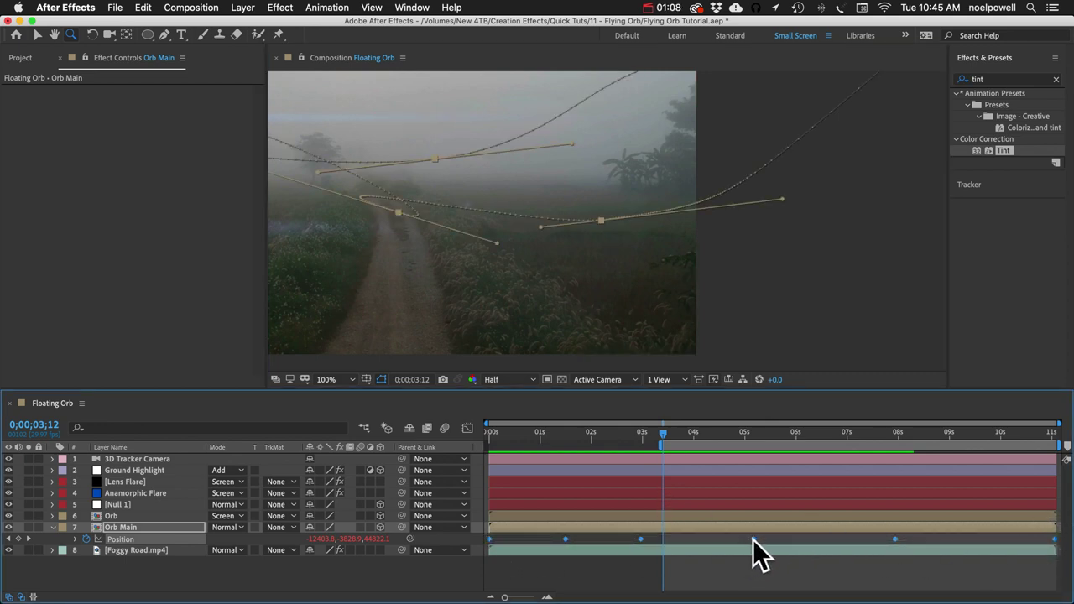
right_click(753, 540)
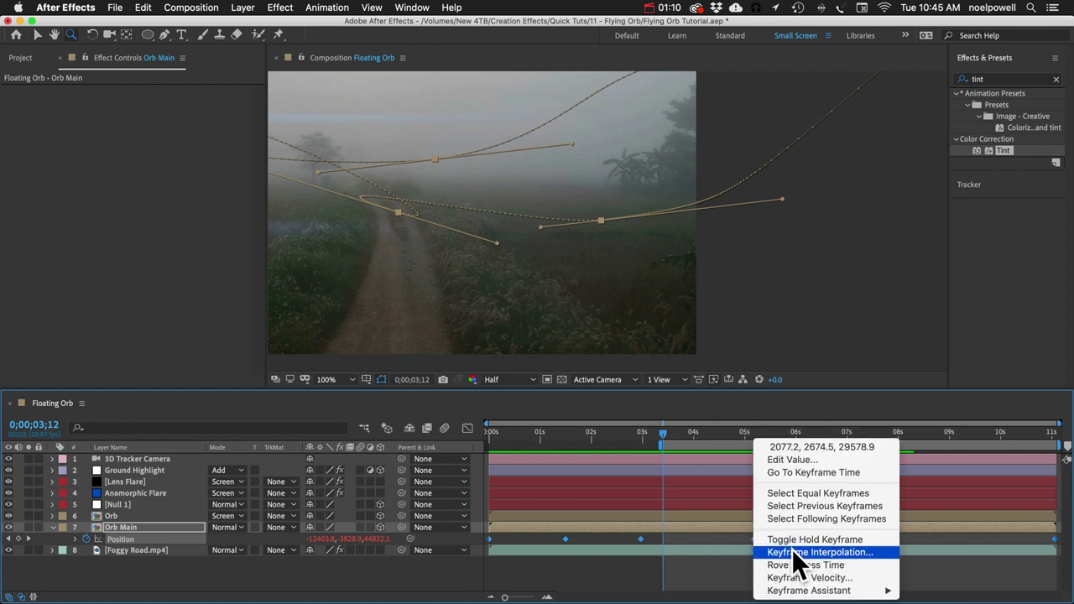
click(792, 552)
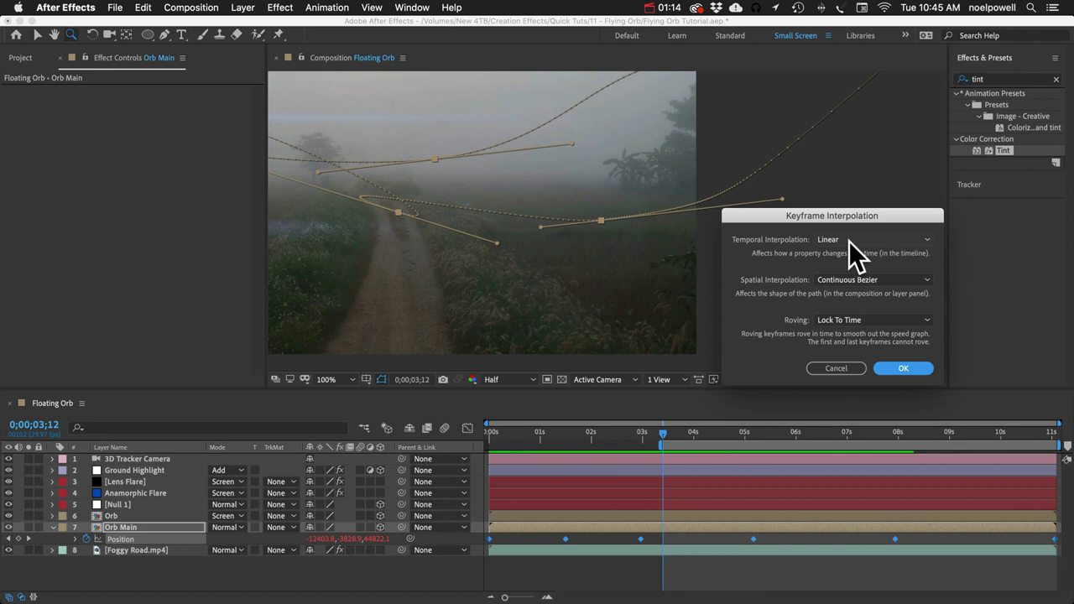
click(849, 241)
click(858, 307)
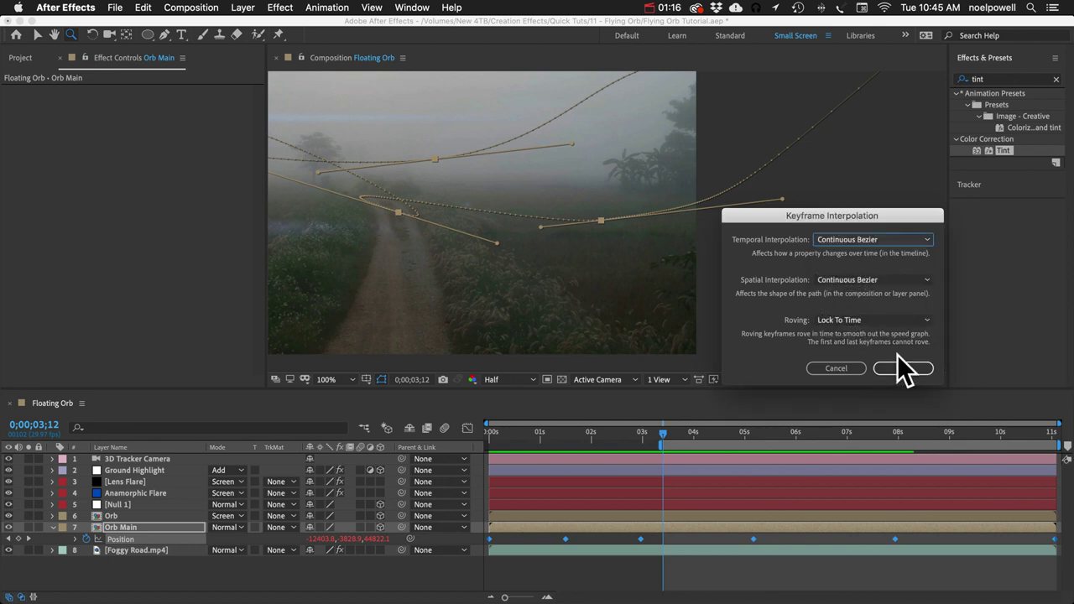
click(901, 368)
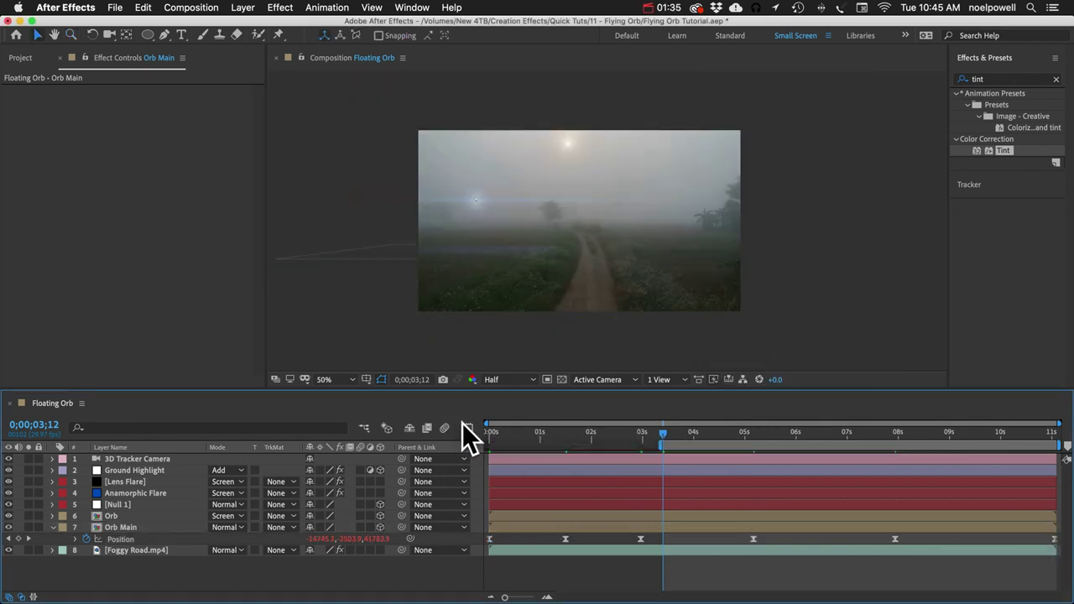
Step: Display Orb Main's Position in the Graph Editor as a speed graph and select its keyframe near three seconds
click(467, 428)
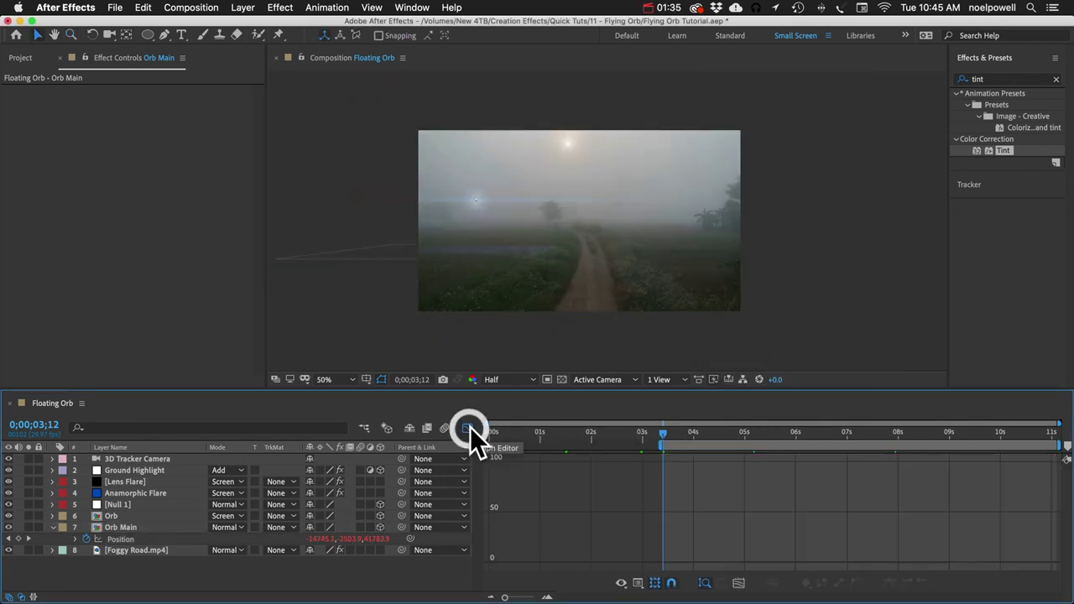
click(124, 539)
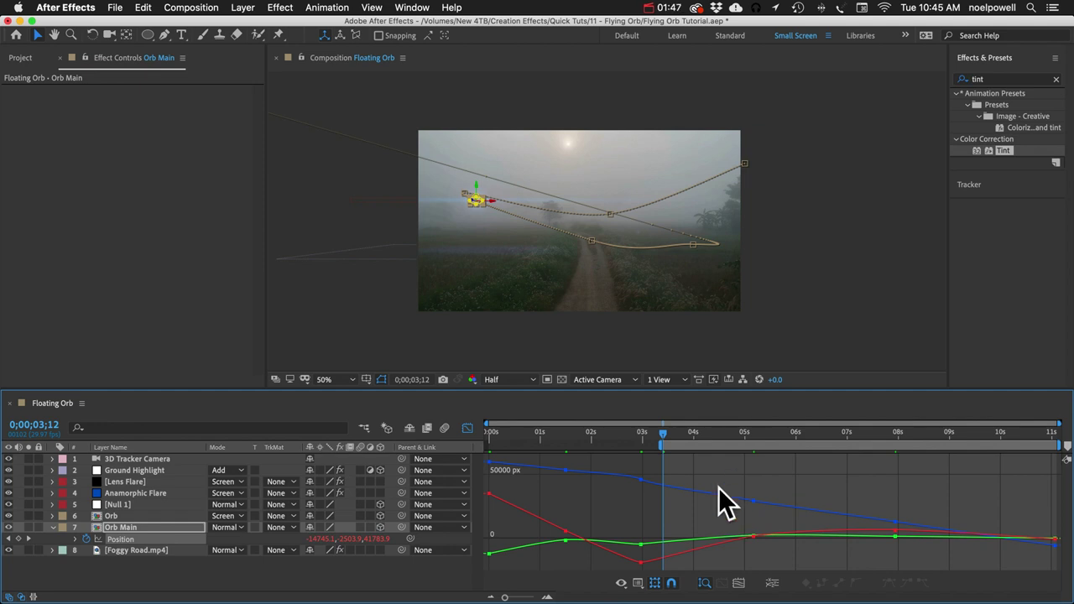
click(638, 584)
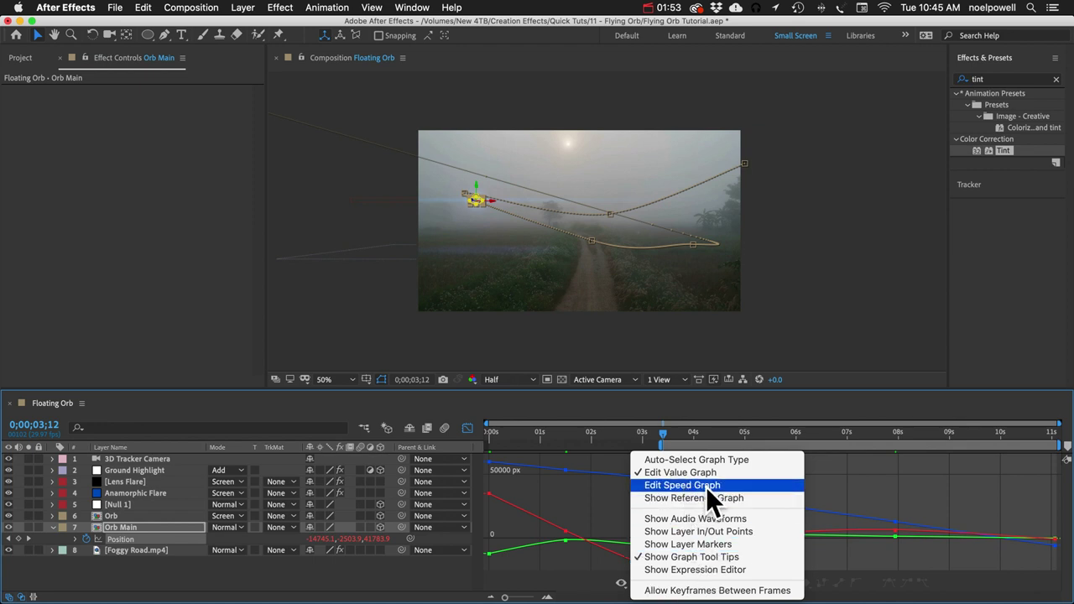
click(680, 486)
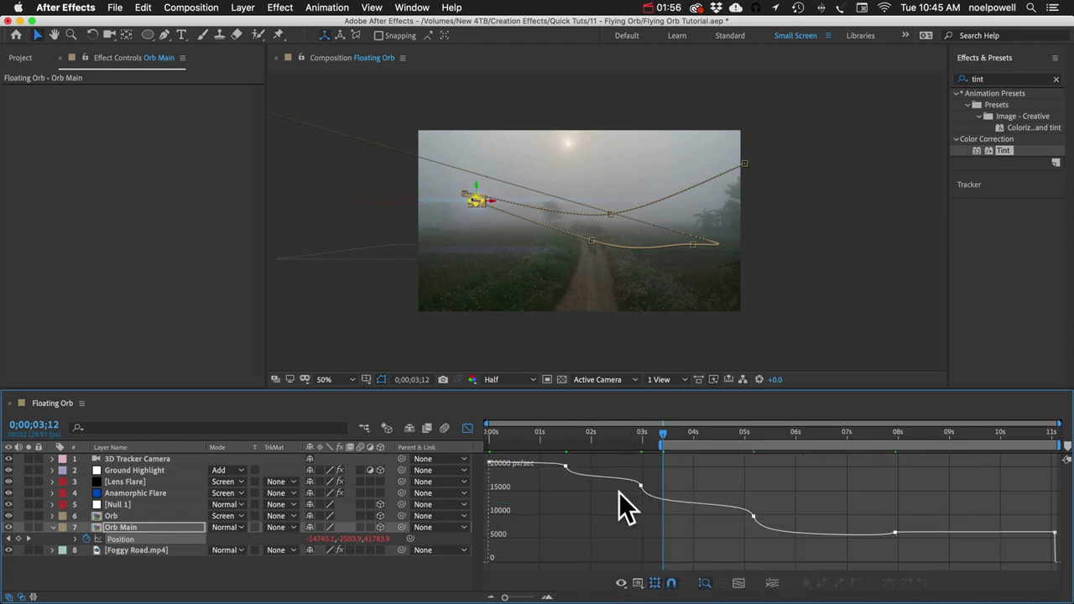
click(640, 488)
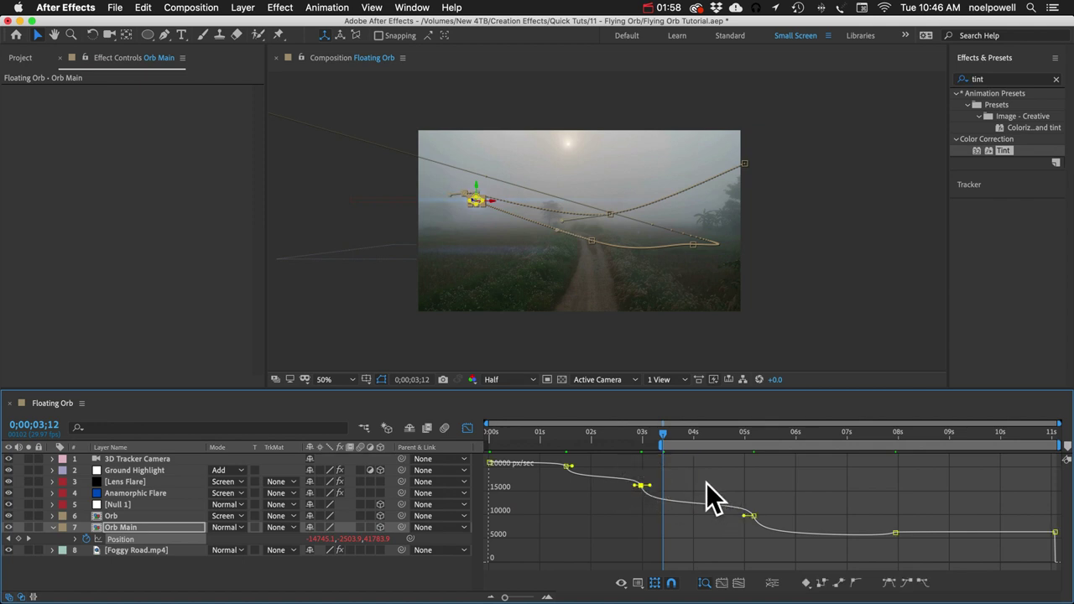
mouse_move(747, 509)
mouse_down()
mouse_move(758, 537)
mouse_move(754, 517)
mouse_up()
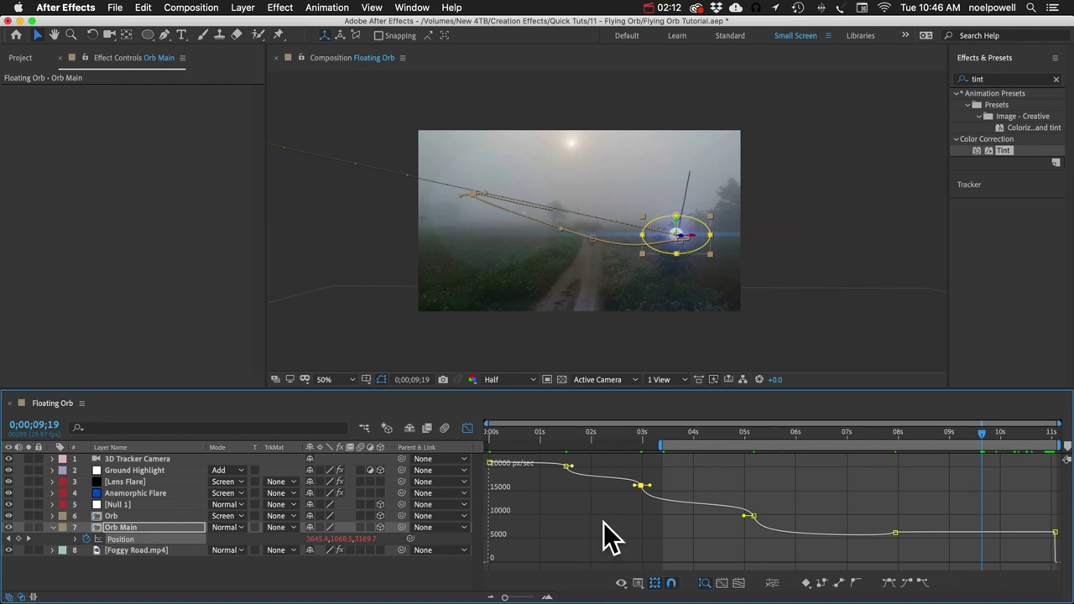
Step: Reshape Orb Main's speed graph to ease to 0 px/sec at the last keyframe, speed up near eight seconds and slow down near five
drag(497, 433, 748, 438)
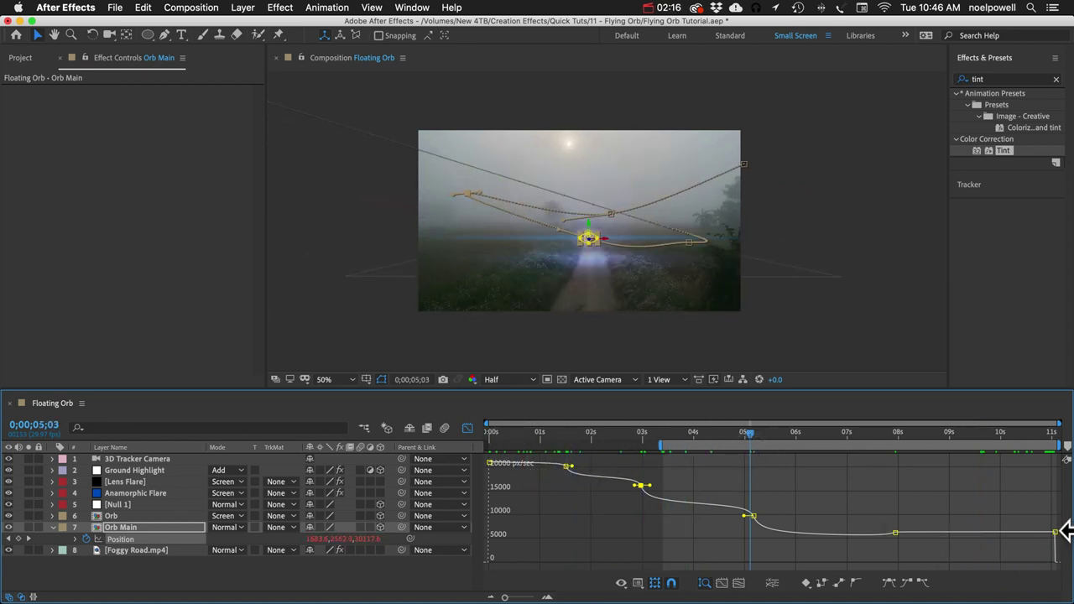
drag(978, 442, 1037, 447)
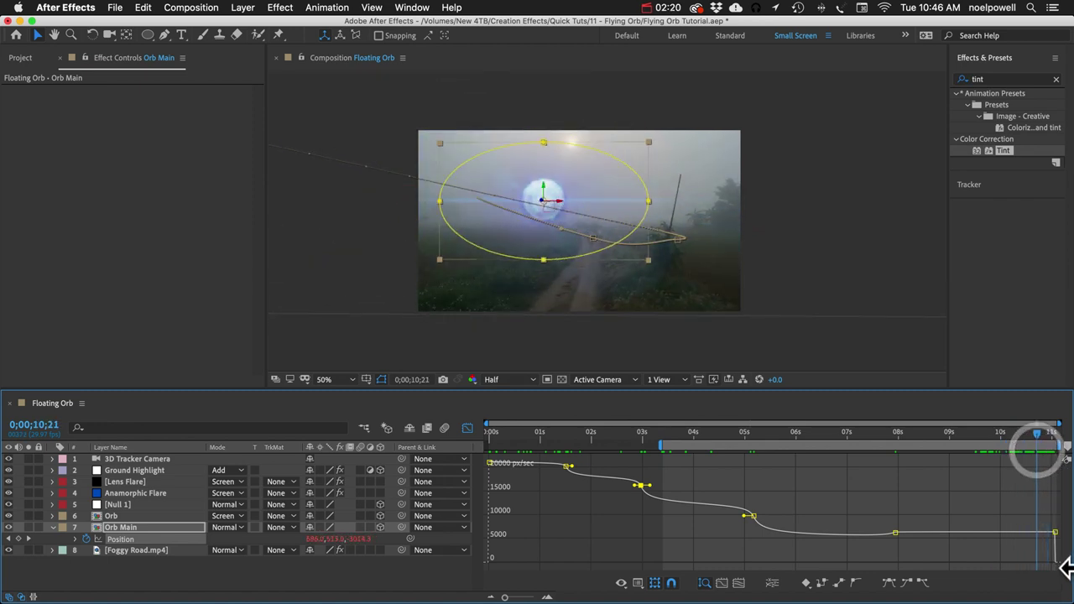
drag(1056, 533, 976, 563)
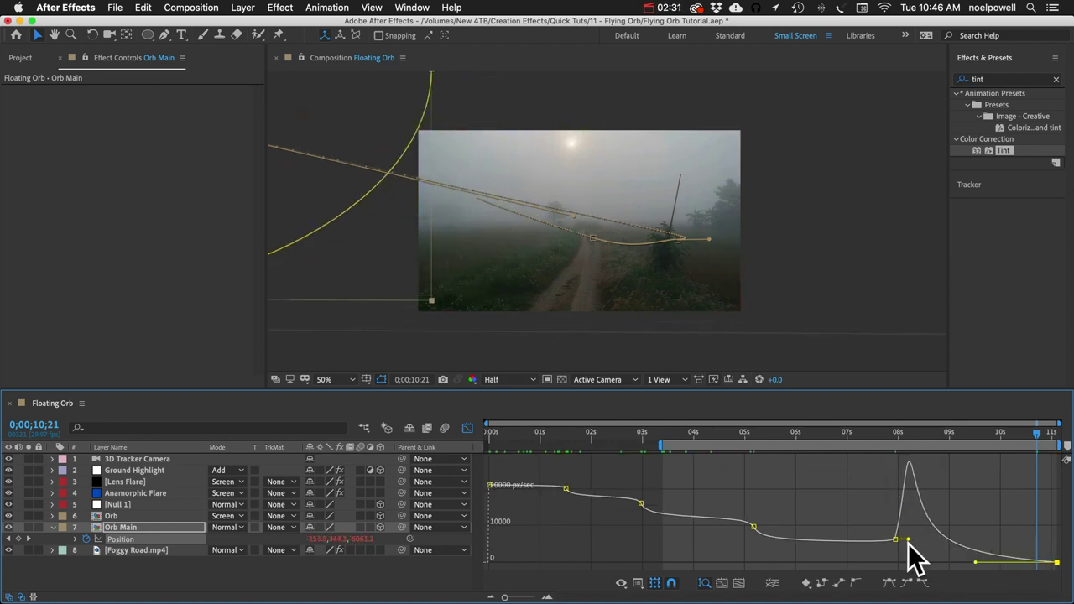
drag(909, 540, 894, 508)
mouse_move(754, 527)
mouse_down()
mouse_move(768, 545)
mouse_move(745, 534)
mouse_up()
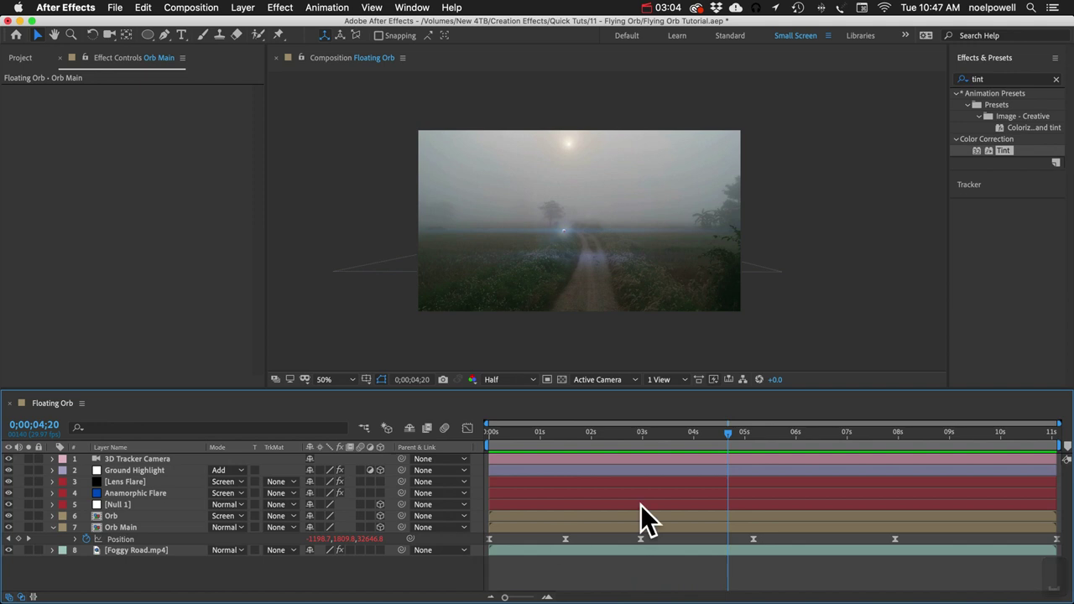
Step: In Orb Main's speed graph, lower the speed sharply at the keyframe near three seconds and raise it at the keyframe near 1.5 seconds
drag(718, 434, 640, 427)
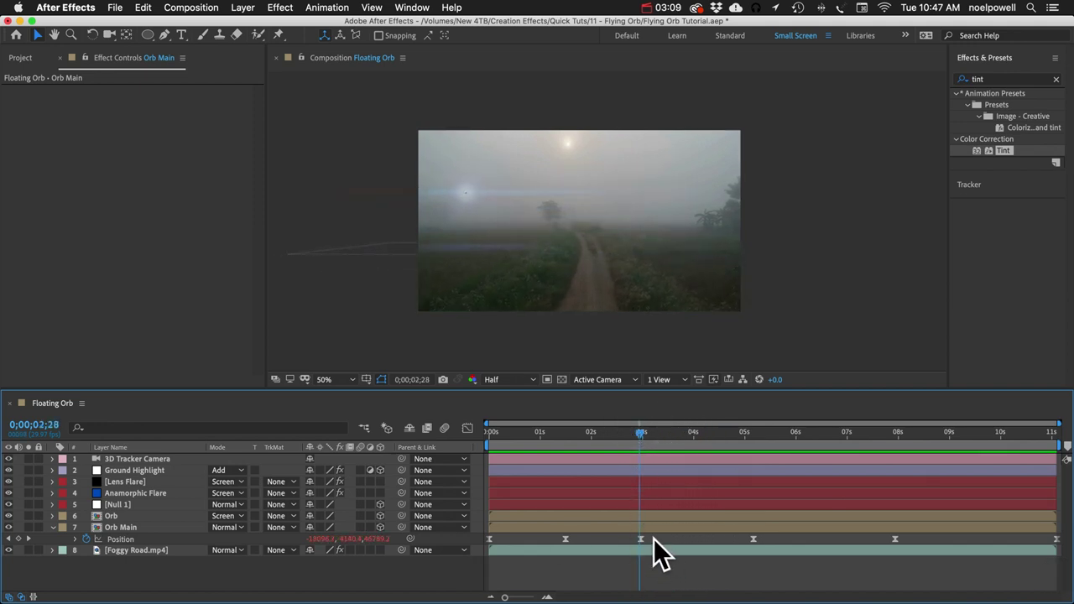
click(624, 538)
click(468, 428)
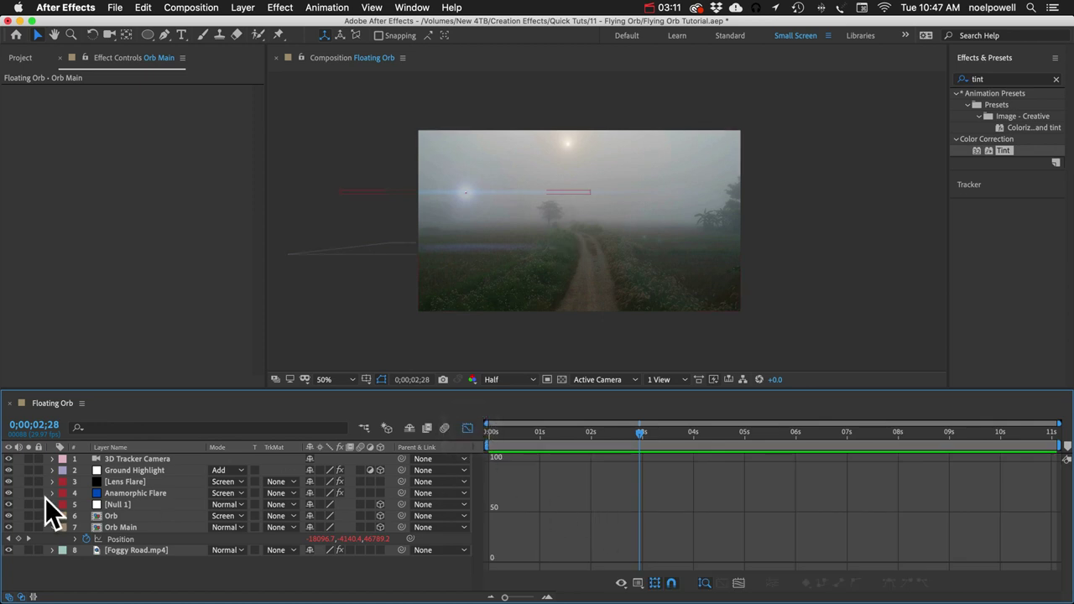
click(126, 537)
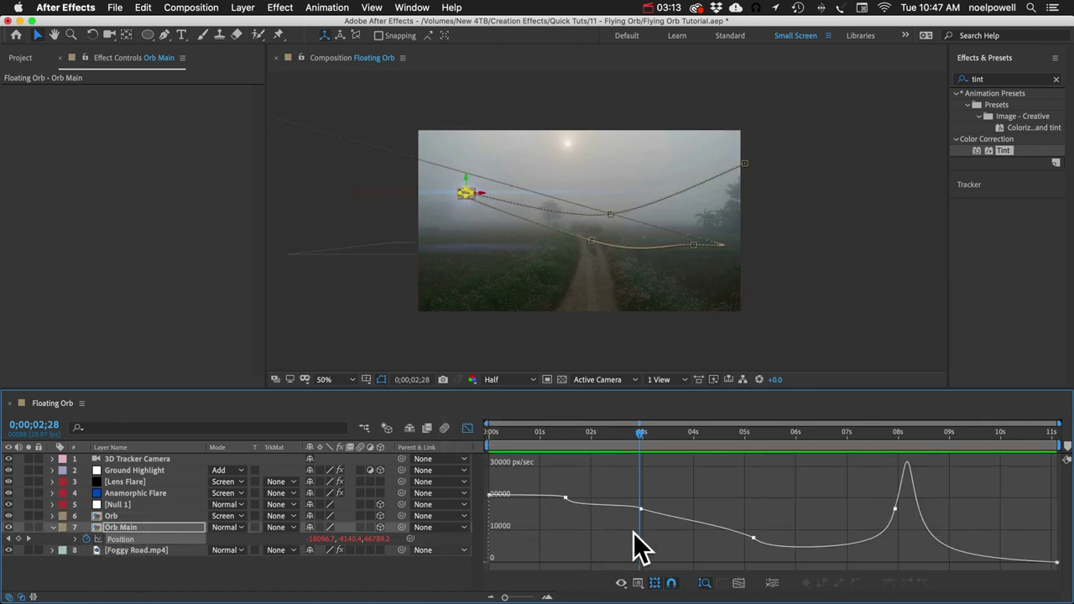
drag(641, 511, 619, 550)
drag(571, 497, 575, 477)
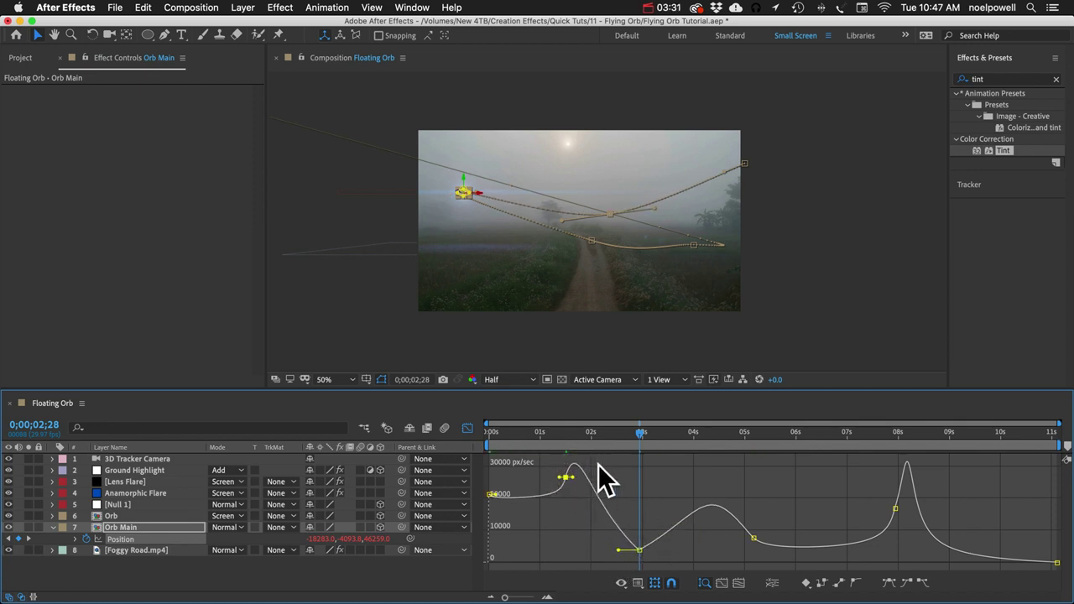
click(470, 428)
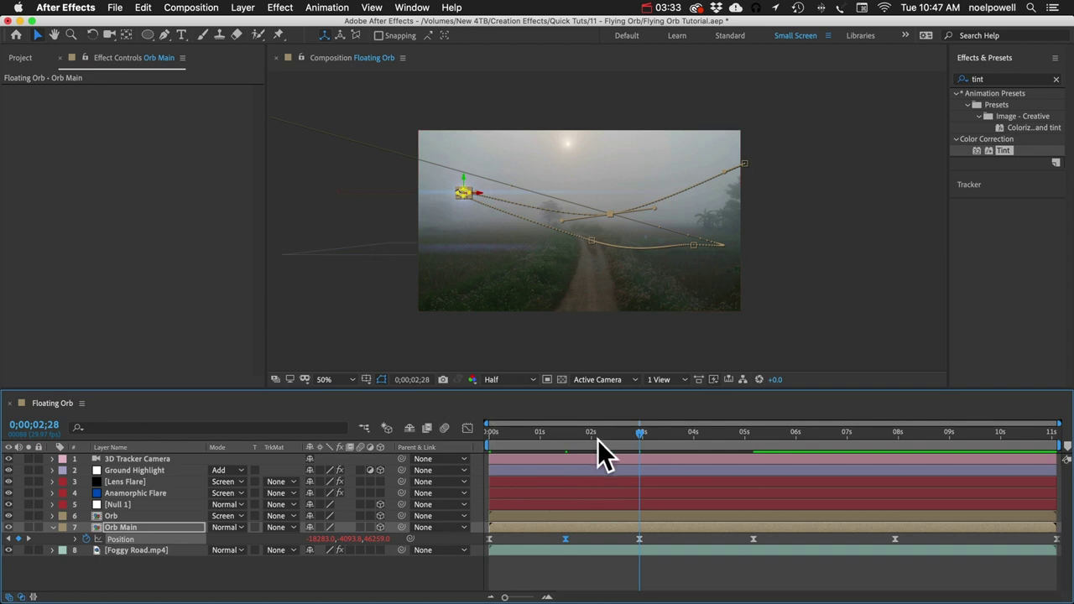
Step: Preview the retimed orb animation from the first frame and pause the playback at 0;00;02;18
key(Home)
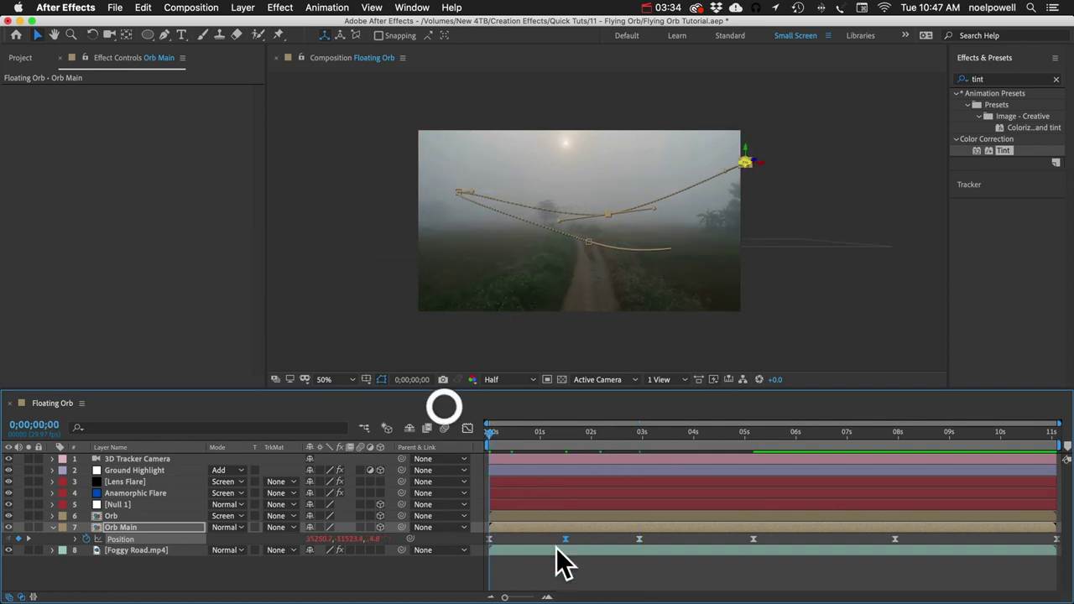
click(565, 575)
key(space)
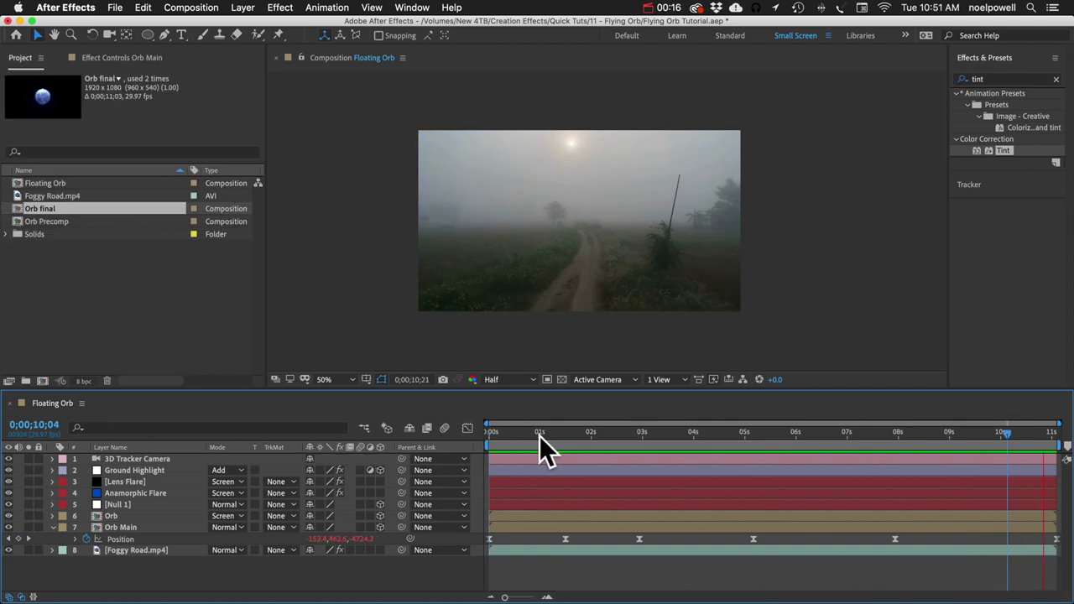
key(space)
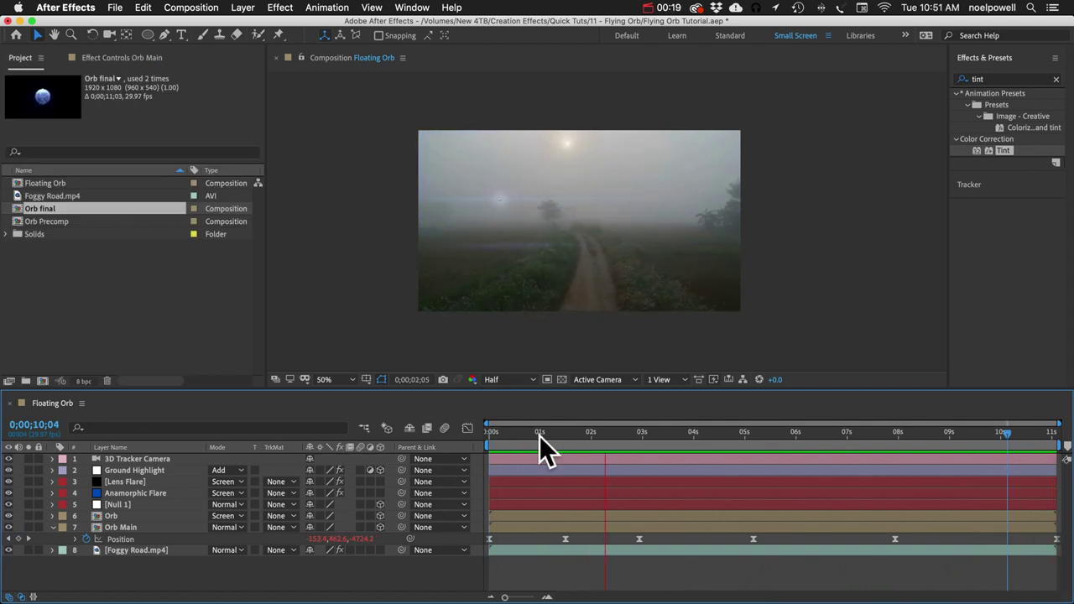
key(h)
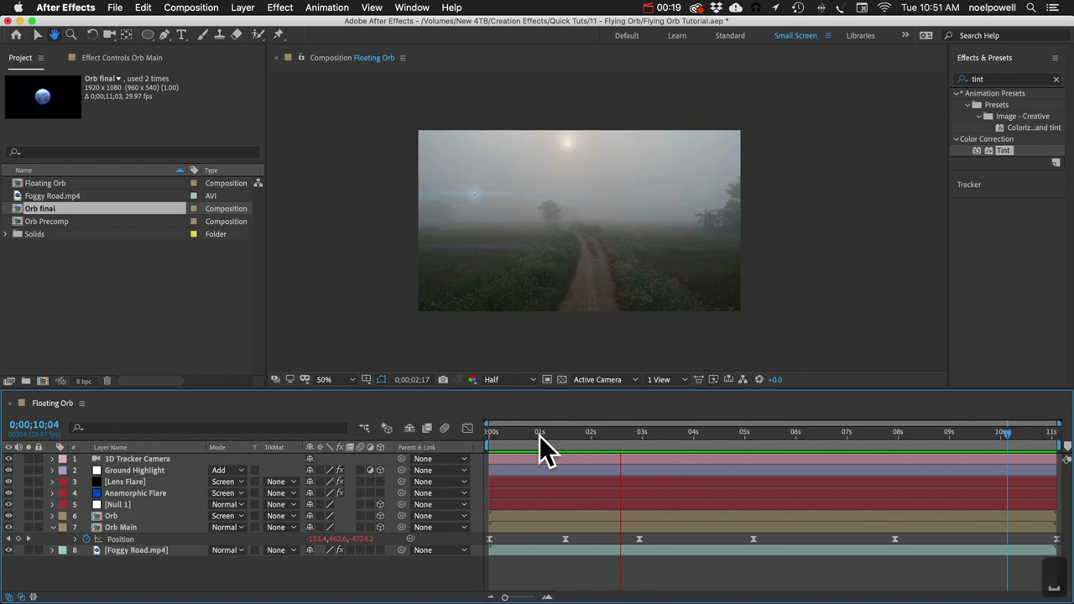
key(space)
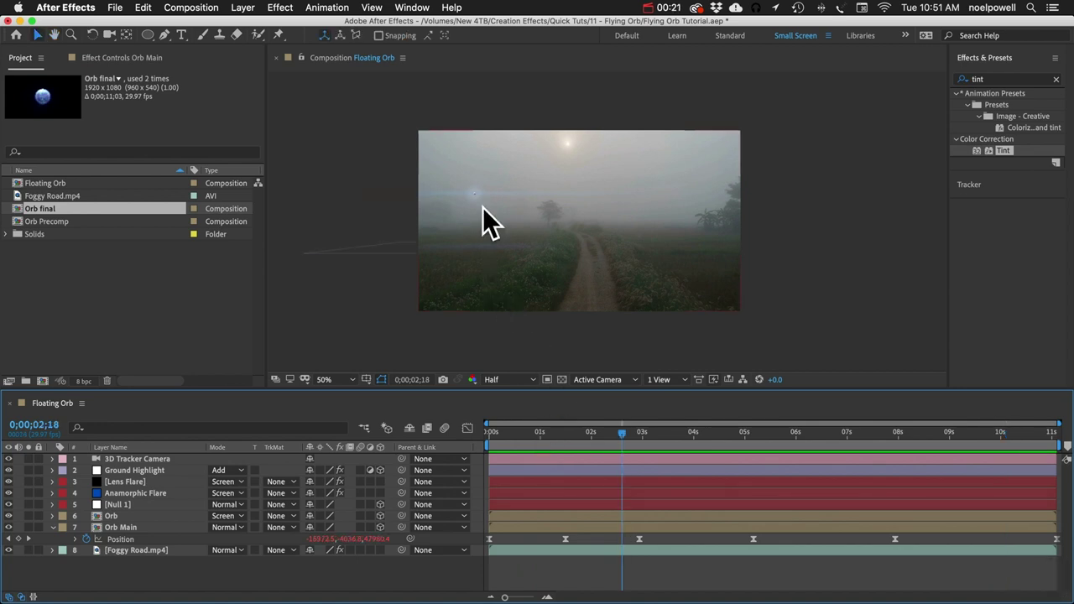
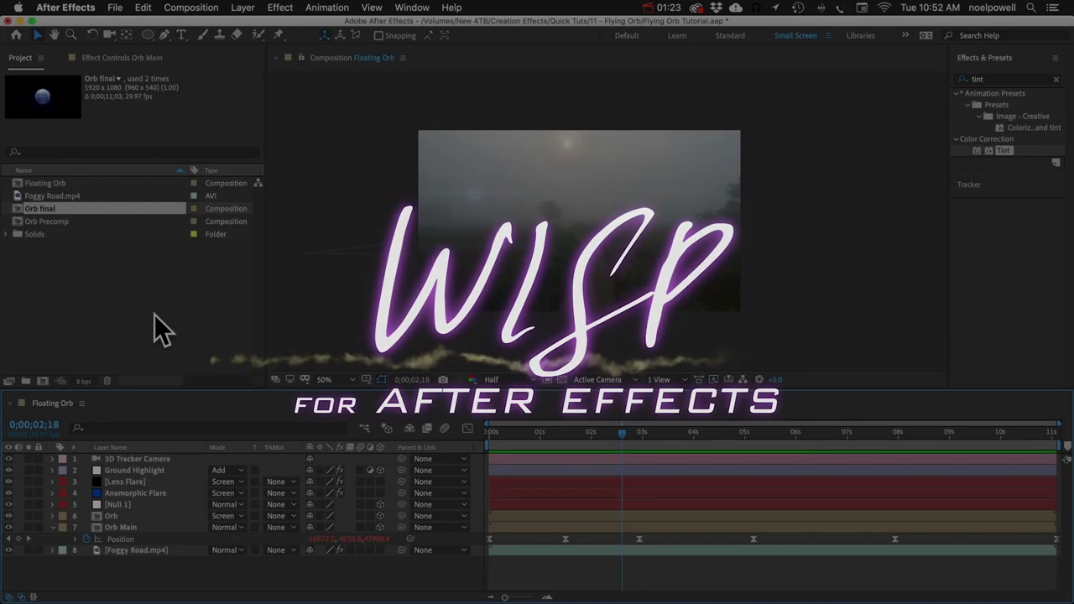
Step: Import the Wisp (CC 2019).aep project from the Wisp template's Collected Files folder
click(155, 314)
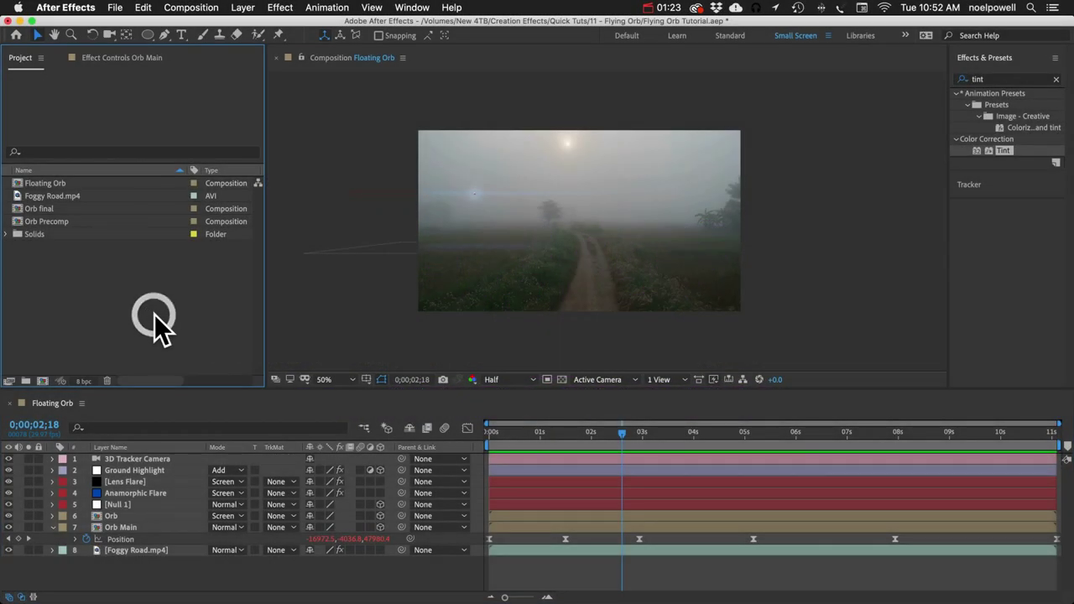
click(115, 8)
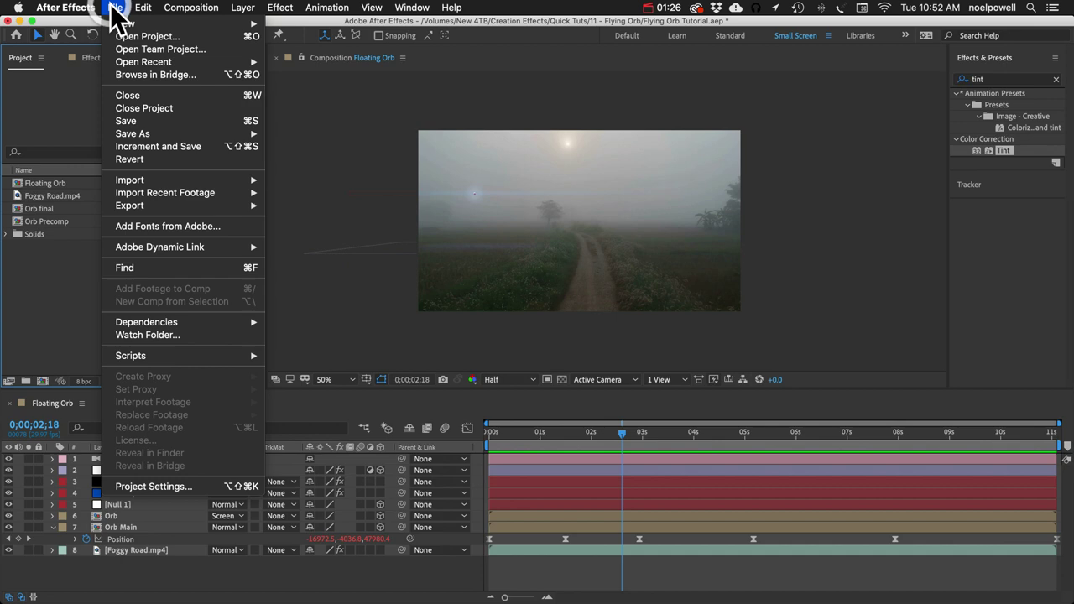
mouse_move(164, 182)
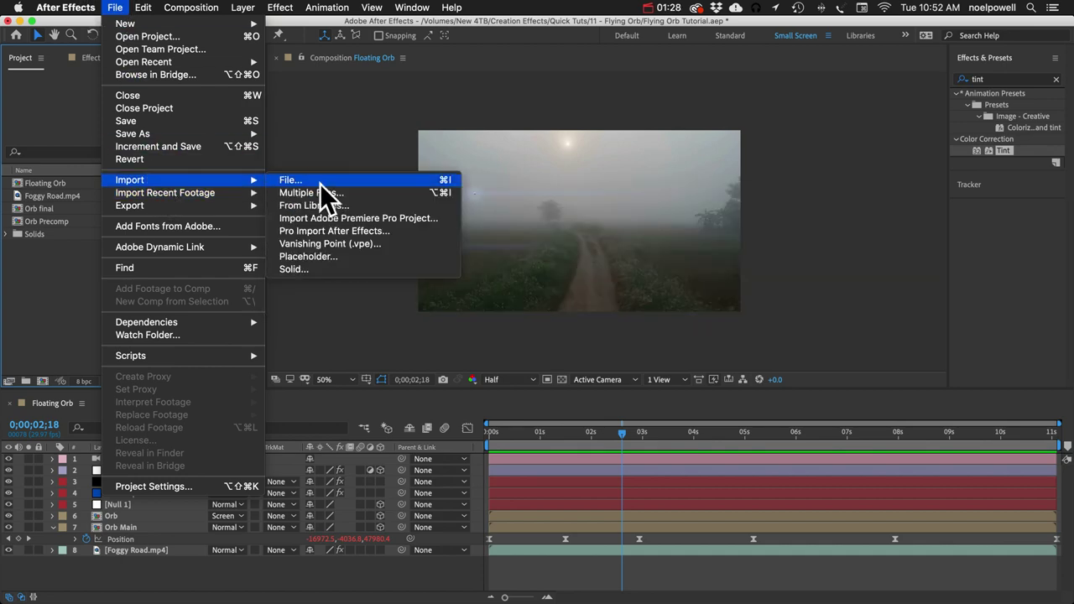
click(388, 181)
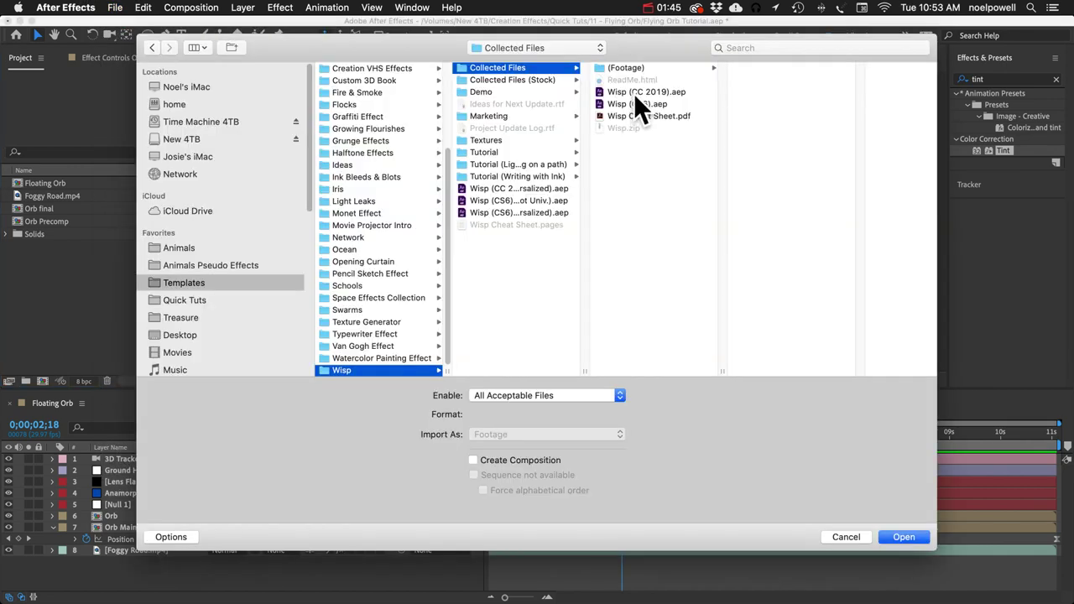
click(635, 91)
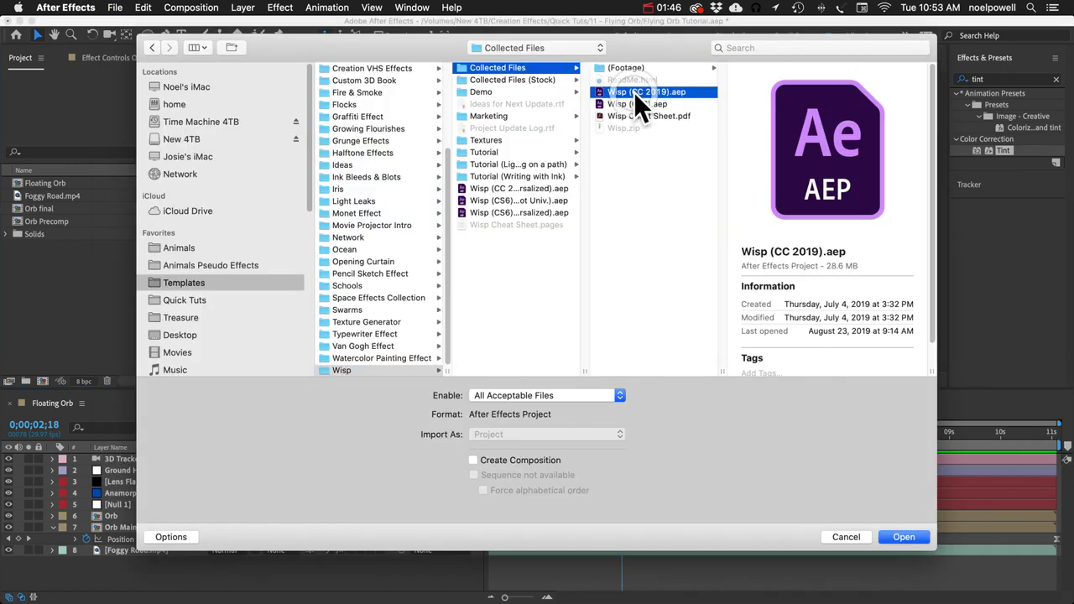
click(910, 545)
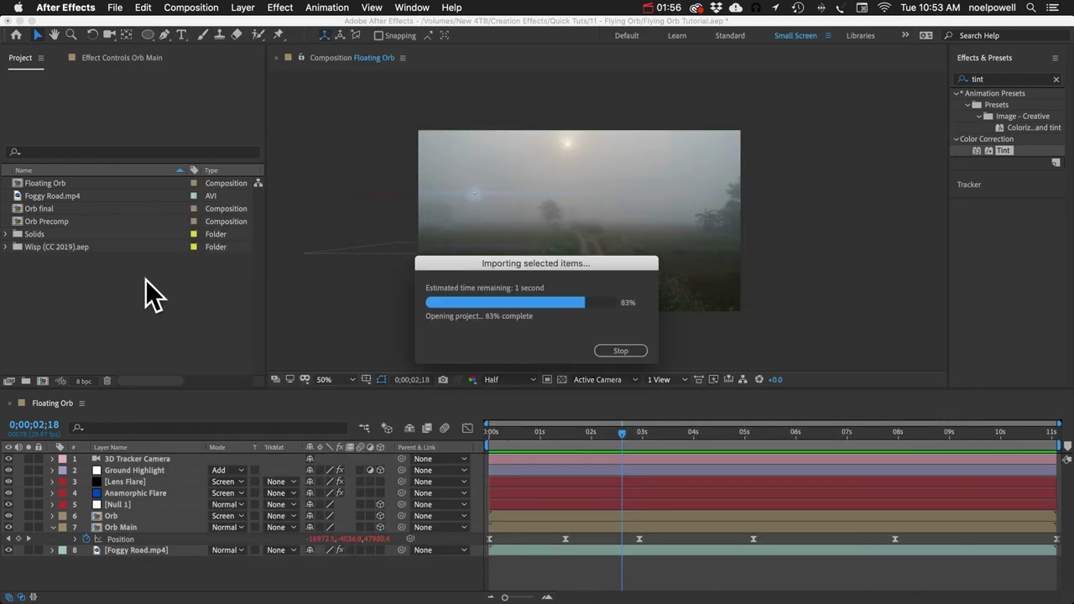
click(145, 282)
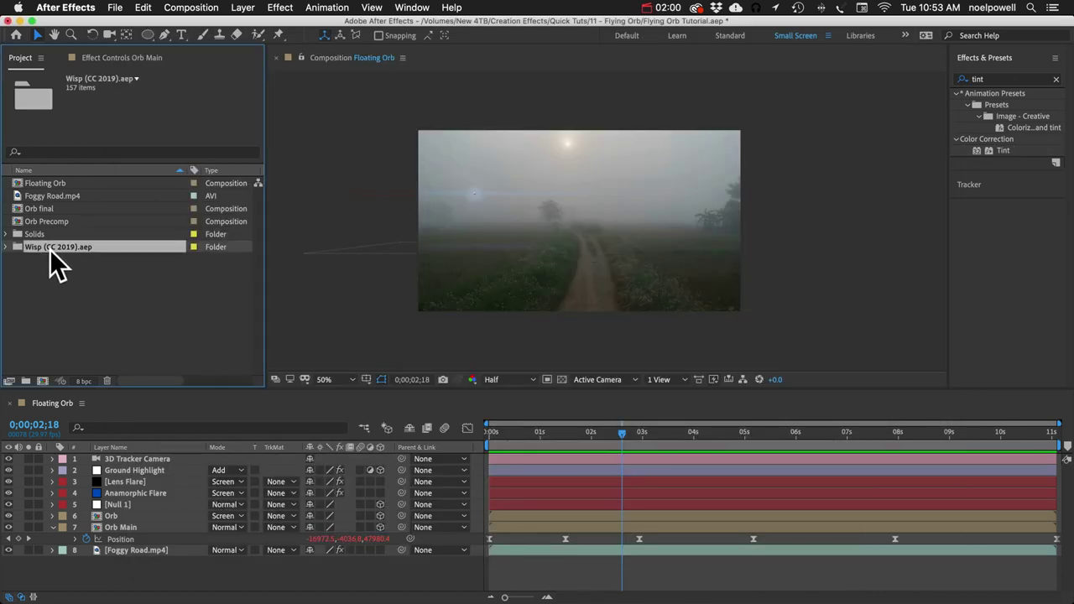
Step: Open the Wisps (HD) composition from the imported Wisp folder, stop its preview and hide the Bokeh layer
click(7, 246)
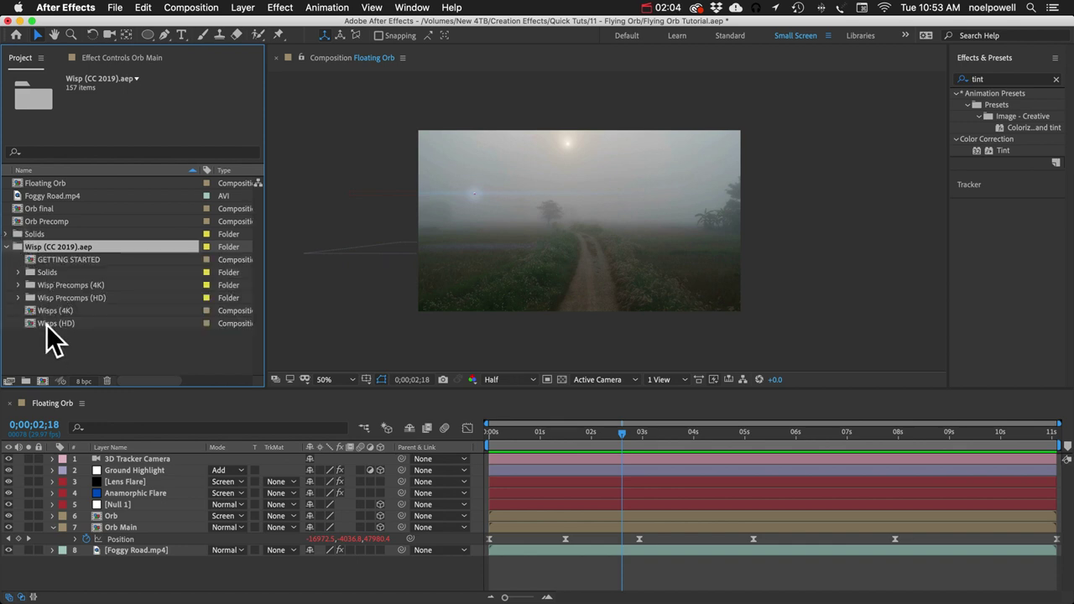
double_click(46, 325)
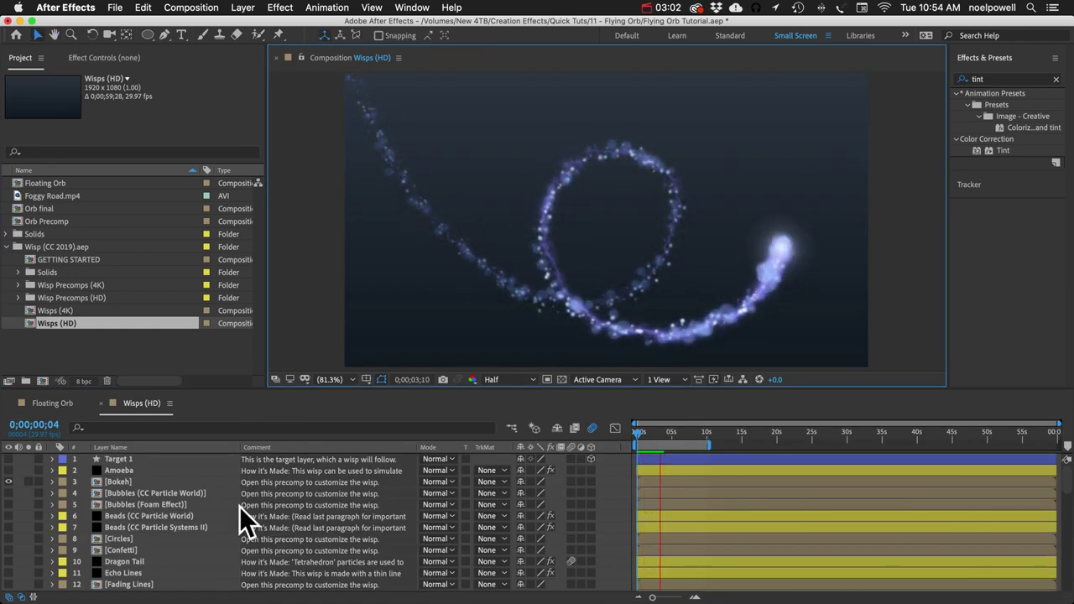
key(space)
click(8, 483)
Step: Show and preview the Dragon Tail and Fading Lines wisps one at a time, hiding each again after its playback
scroll(16, 507, down, 5)
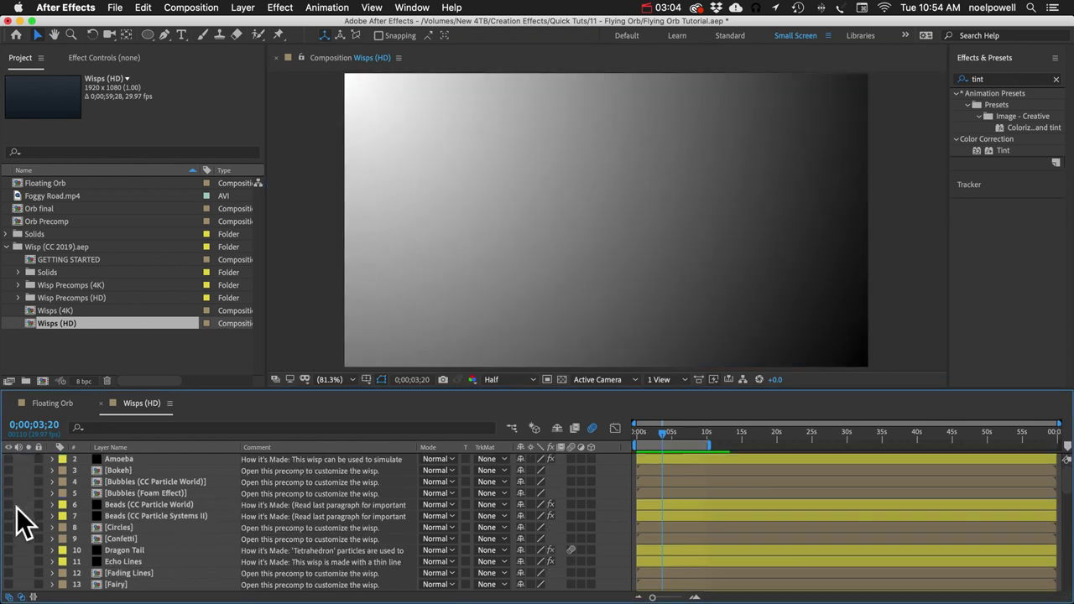
click(8, 459)
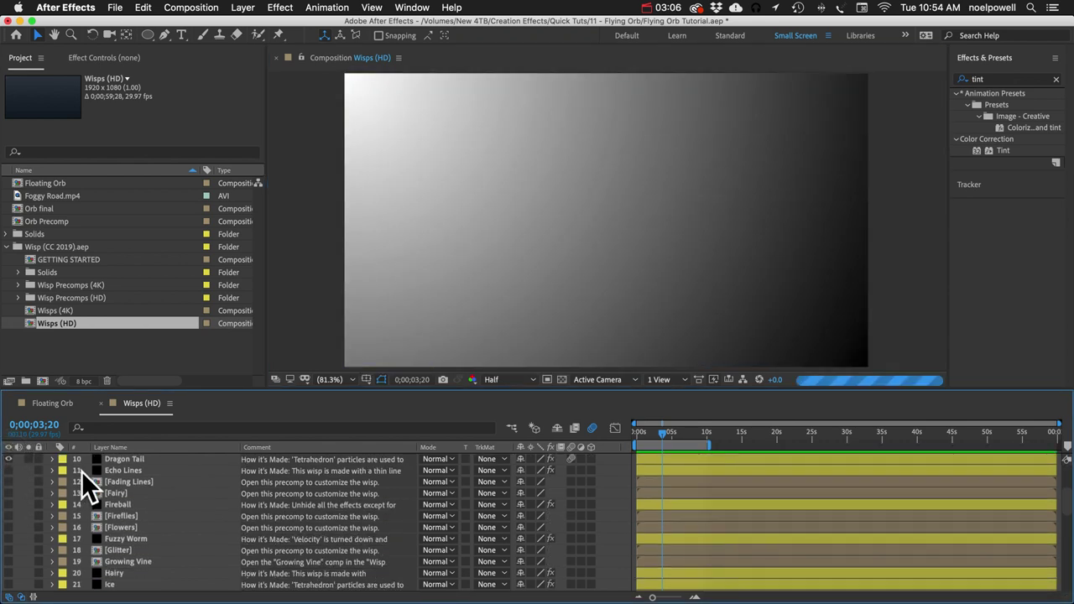
key(space)
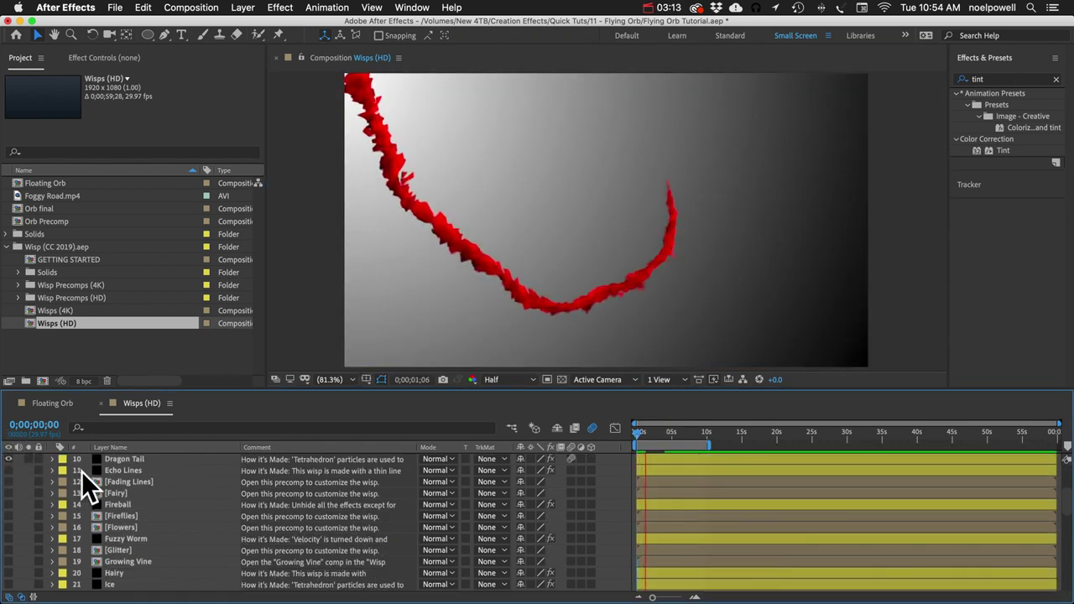
click(8, 459)
click(8, 482)
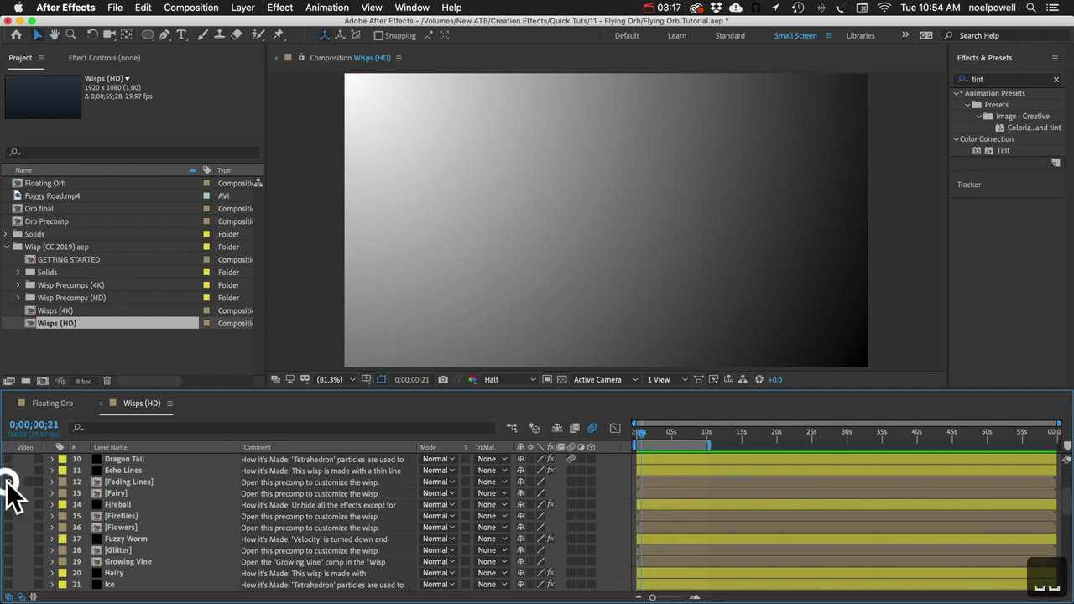
key(space)
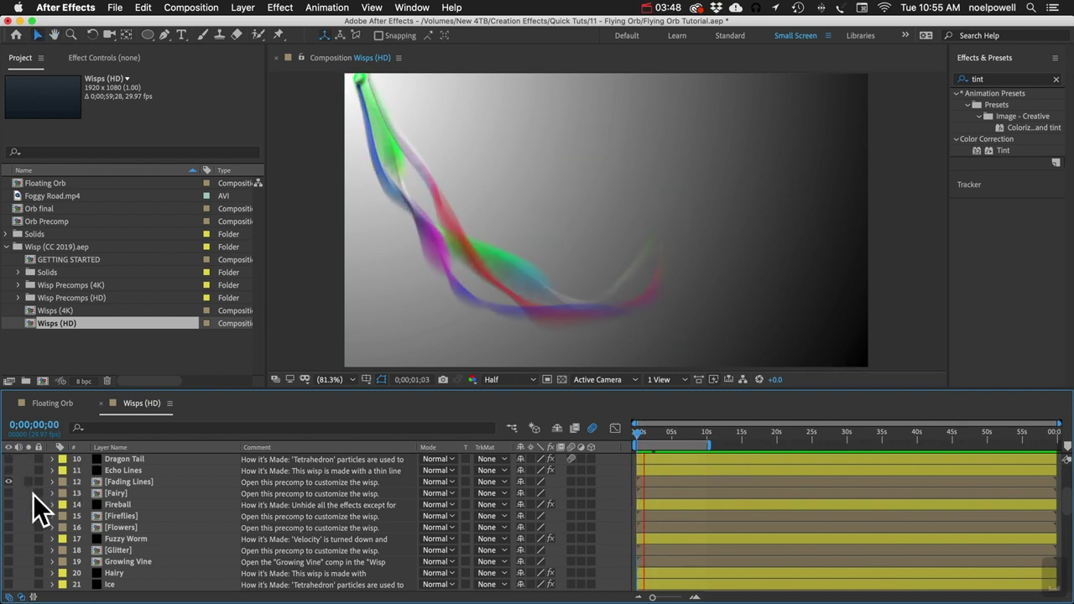
click(9, 482)
Step: Show and preview the Fairy wisp, and look through the other wisp layers in Wisps (HD)
click(8, 494)
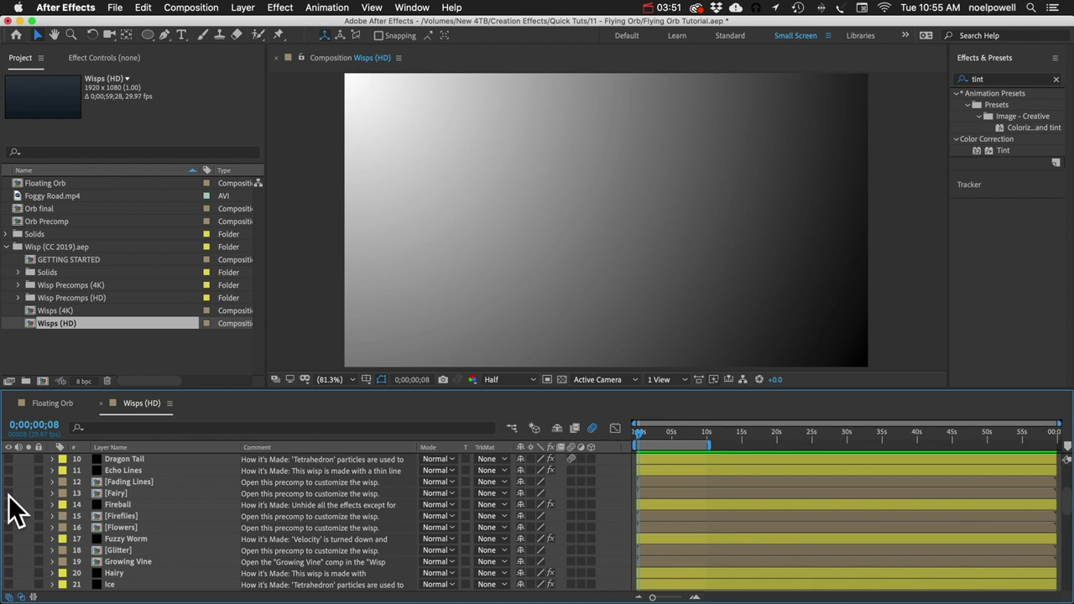
key(space)
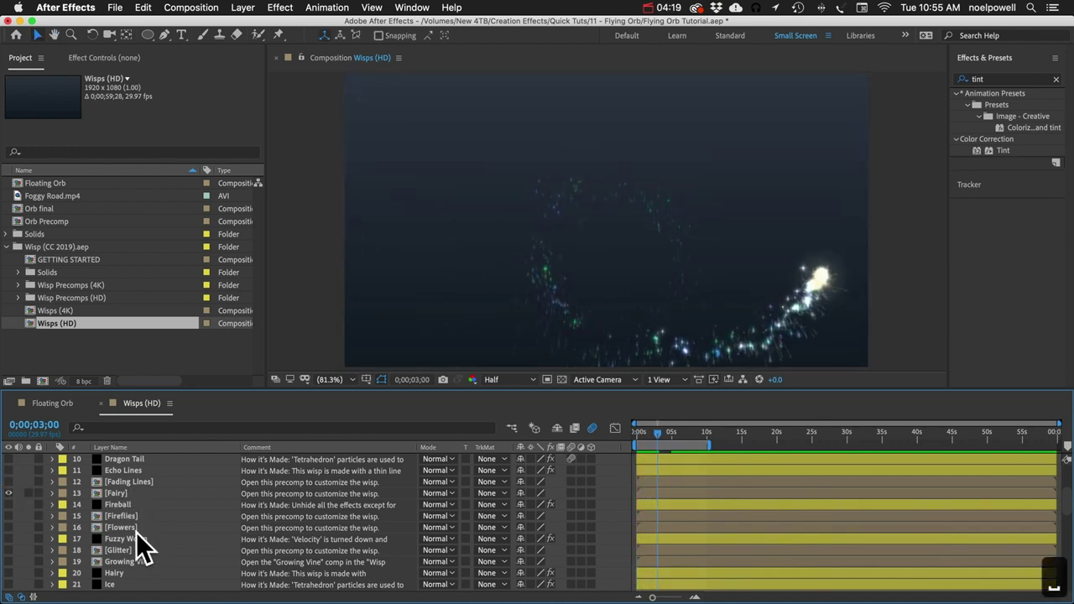
scroll(138, 537, down, 3)
scroll(139, 551, down, 10)
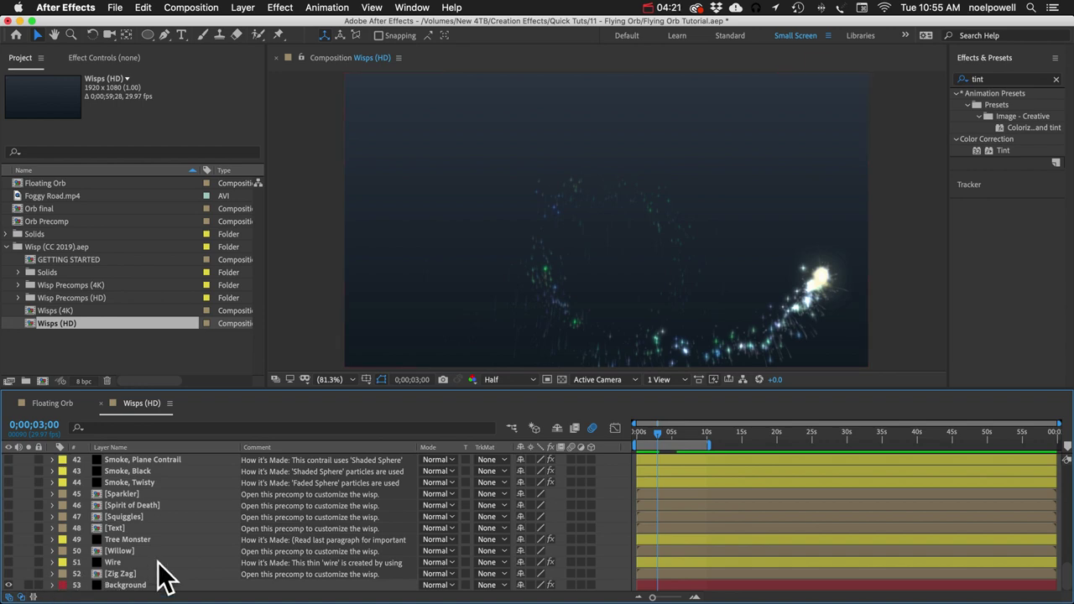
scroll(139, 468, up, 15)
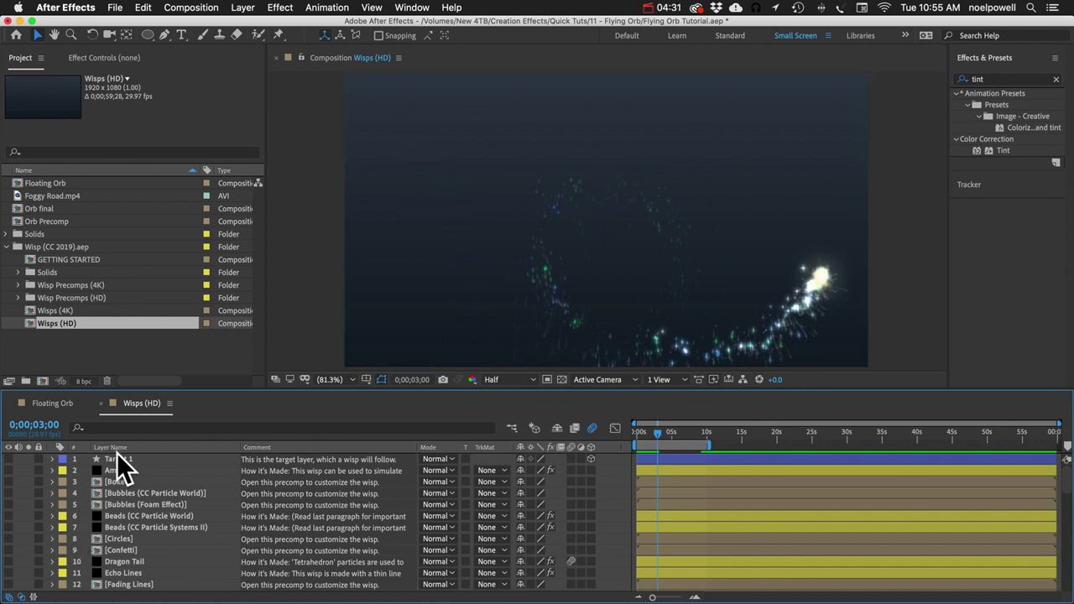
Step: Select the Target 1 layer, show it temporarily to inspect its motion path, and hide it again
click(116, 460)
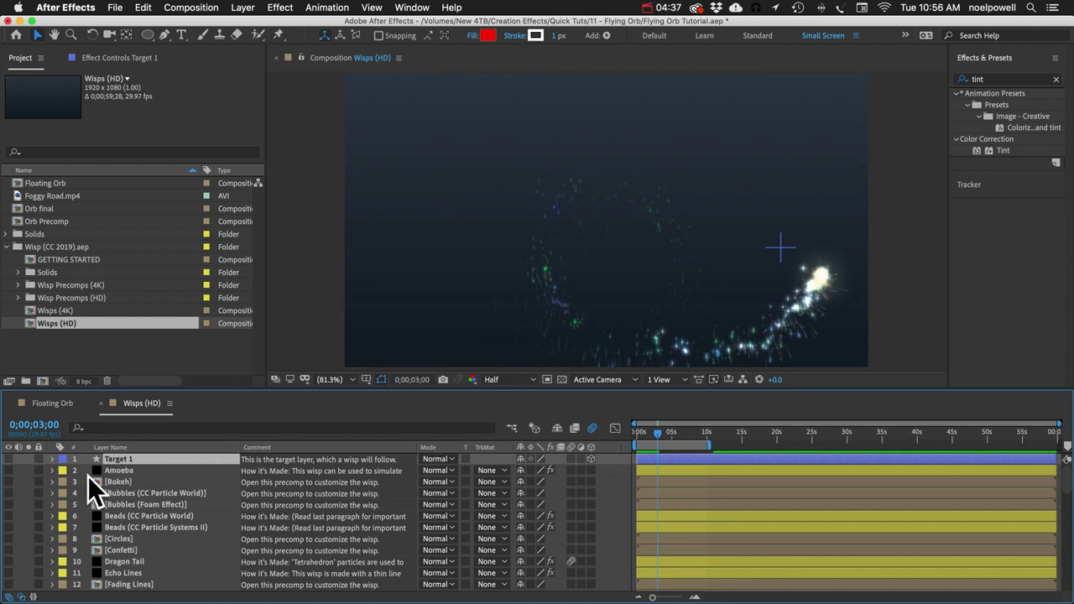
click(9, 459)
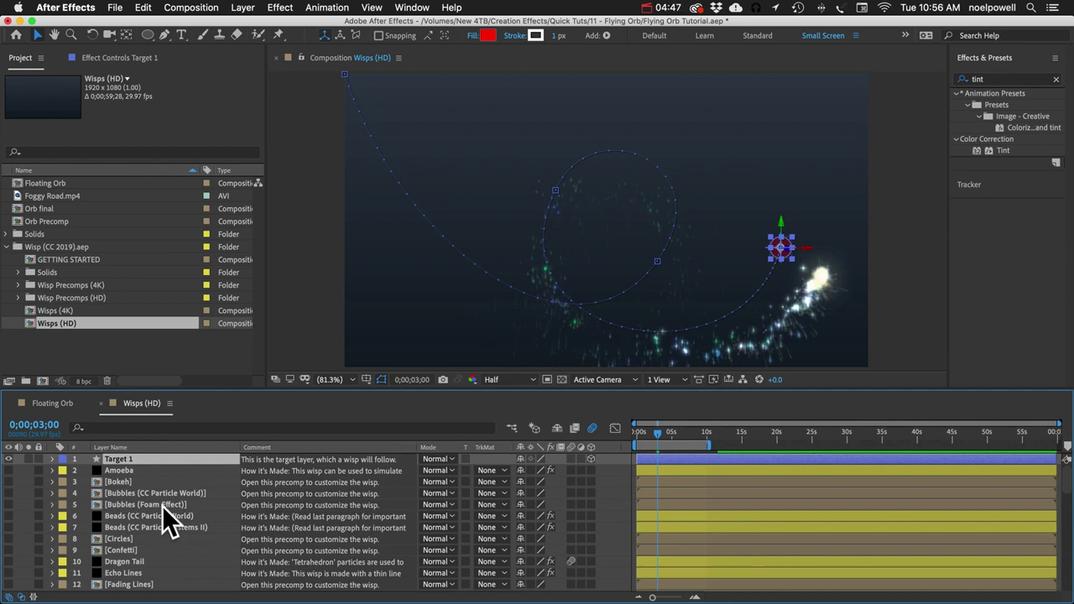
click(8, 459)
Step: Find the Light Scribble layer in Wisps (HD) and open its precomp
scroll(143, 535, down, 10)
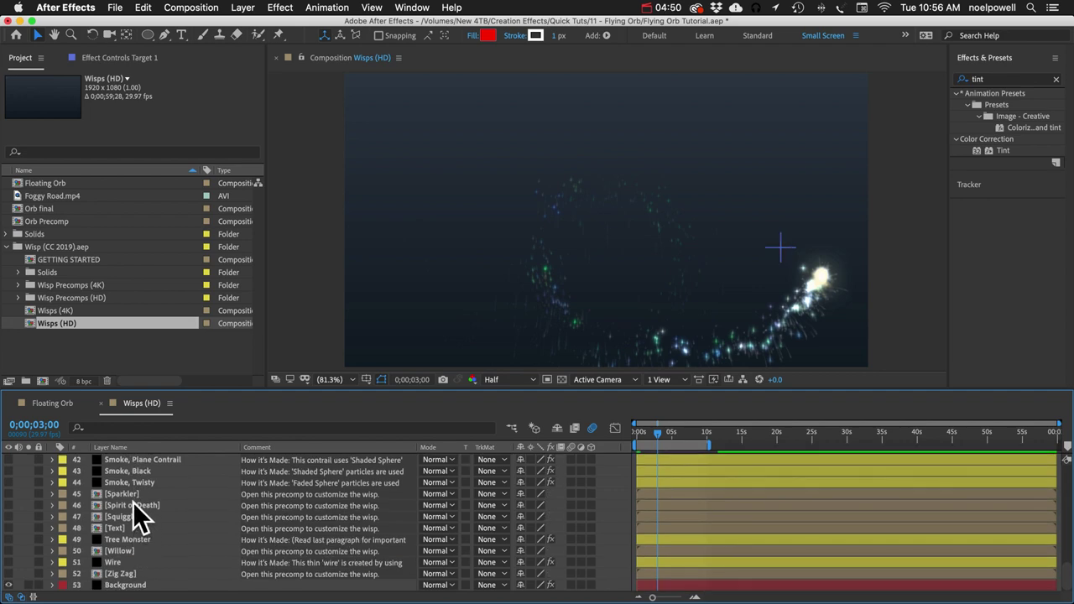
scroll(138, 518, up, 2)
scroll(127, 511, up, 5)
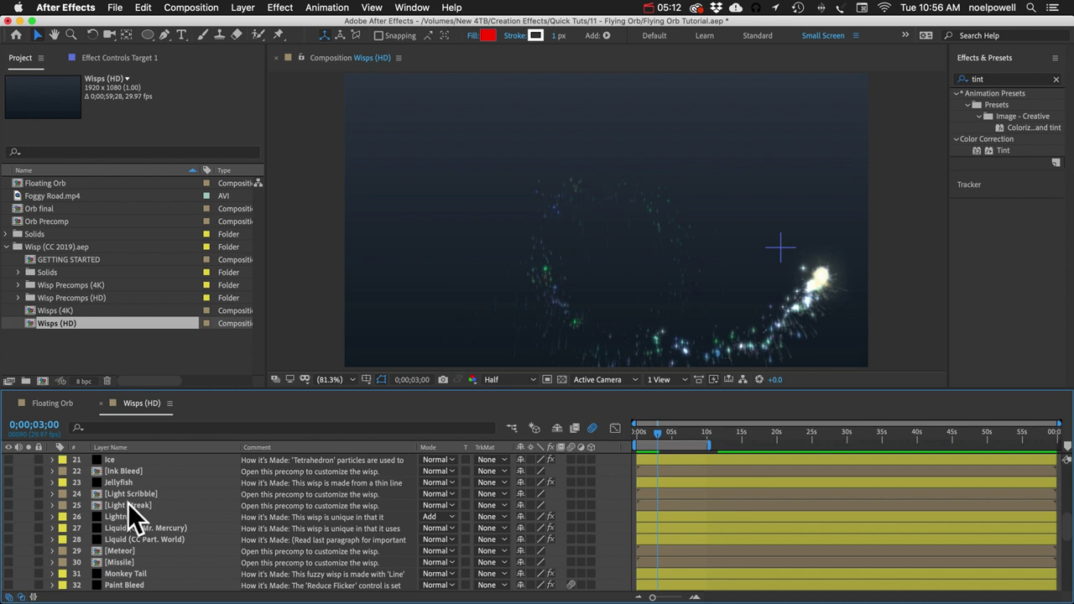
click(126, 493)
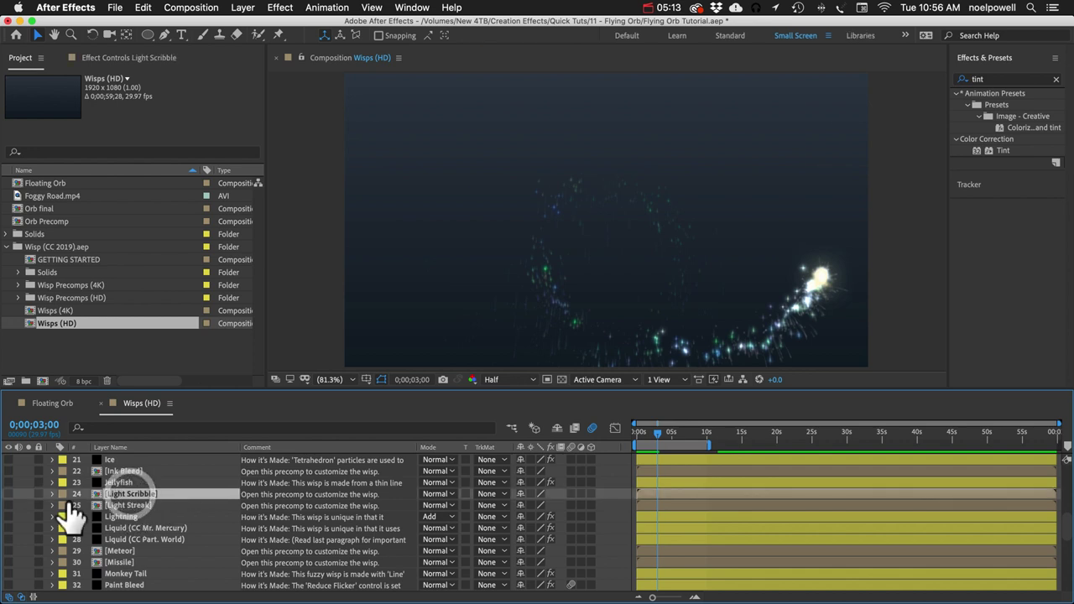
double_click(132, 492)
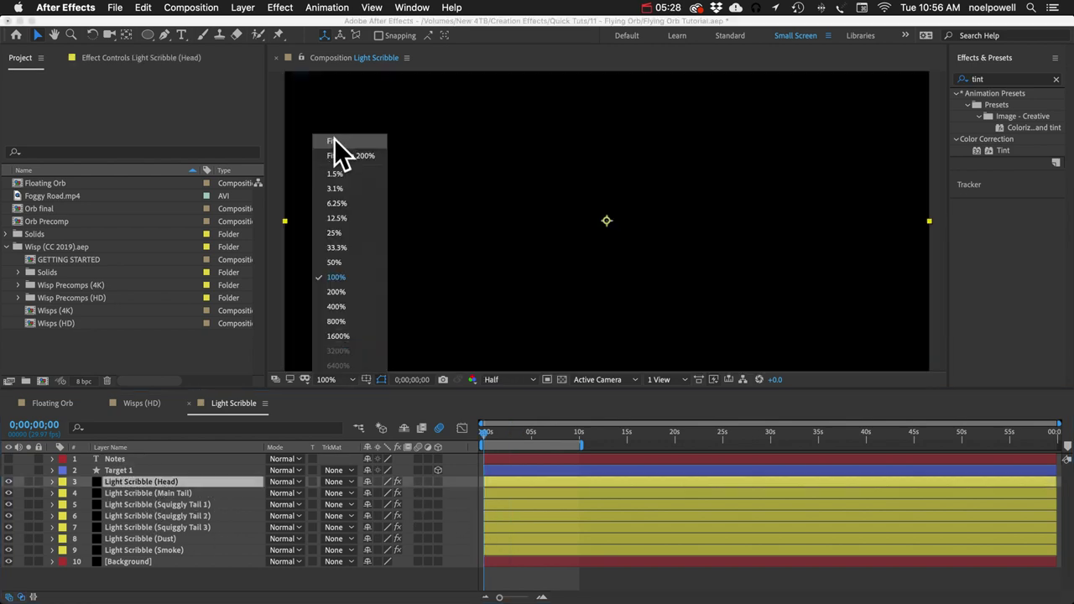
Step: Set the viewer magnification to Fit and preview the Light Scribble animation
click(334, 138)
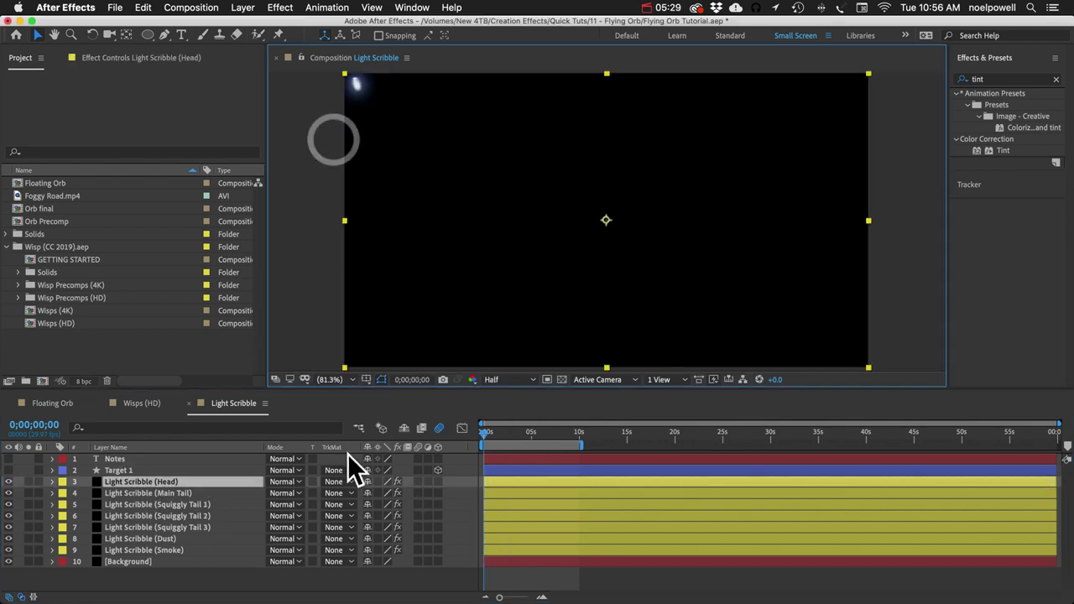
key(space)
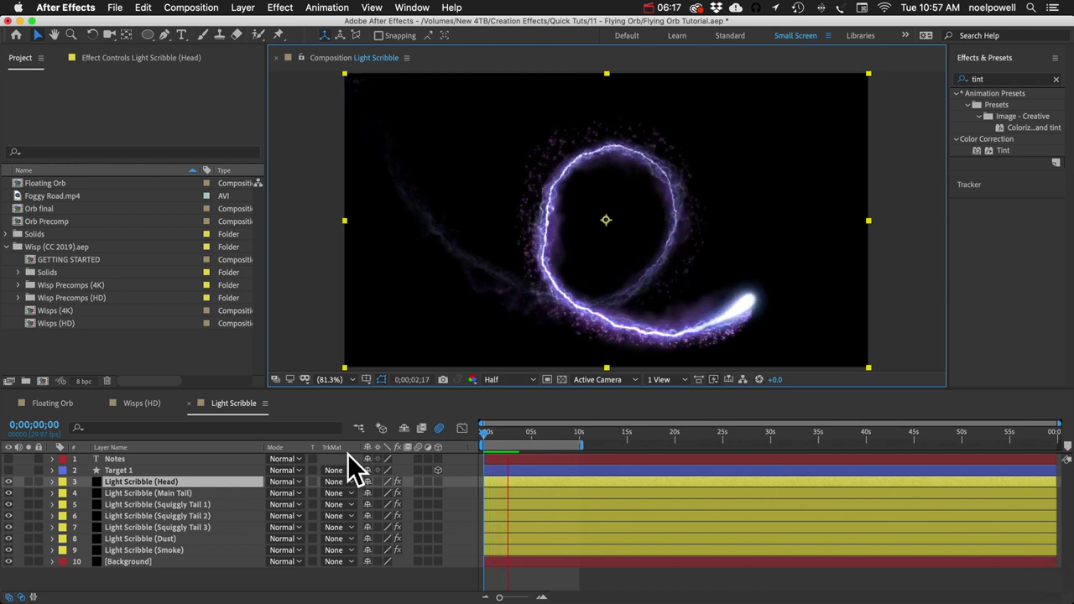
key(space)
key(space)
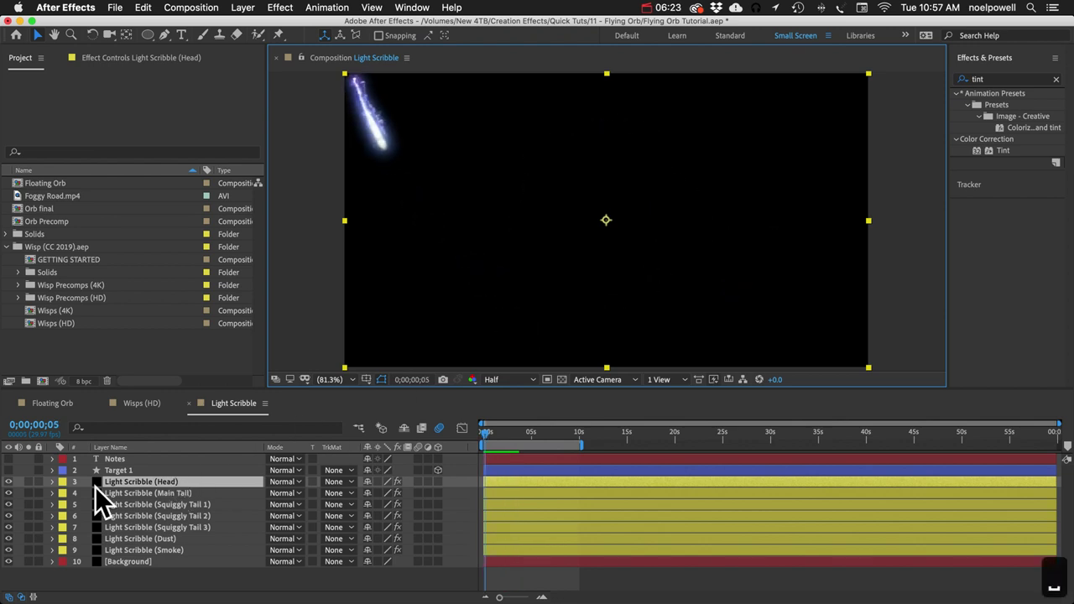
Step: Copy the Light Scribble layers from Head through Smoke and paste them into Floating Orb directly above Foggy Road.mp4
shift+click(138, 552)
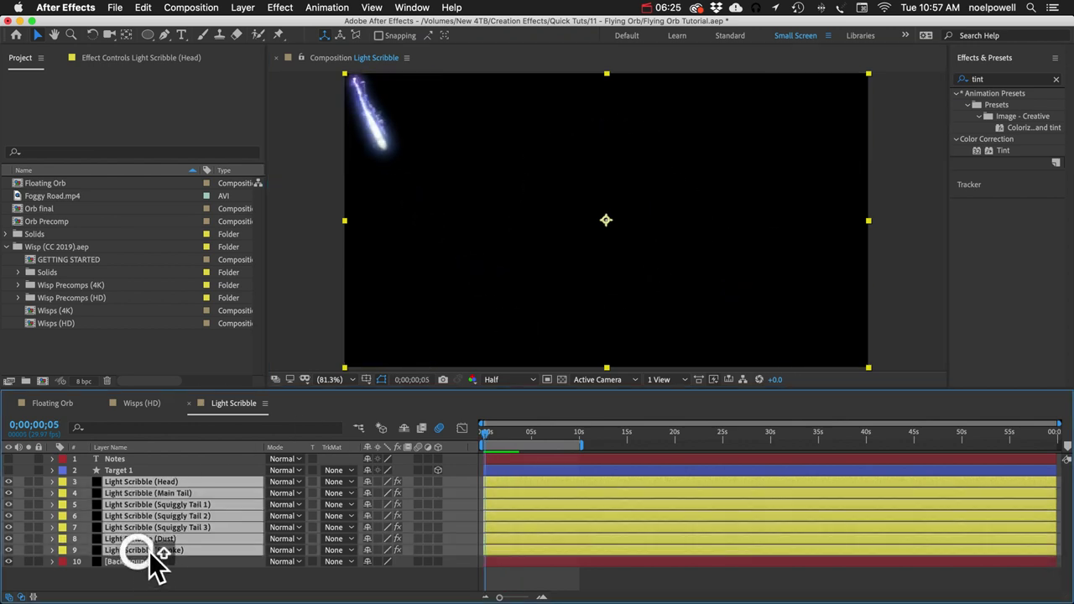
key(super+c)
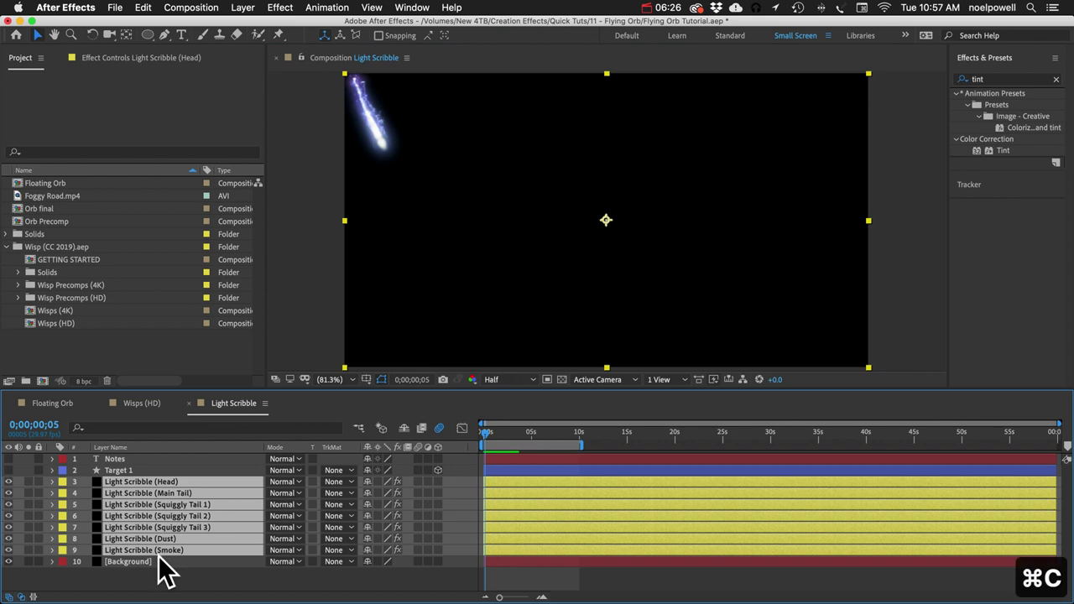
click(68, 404)
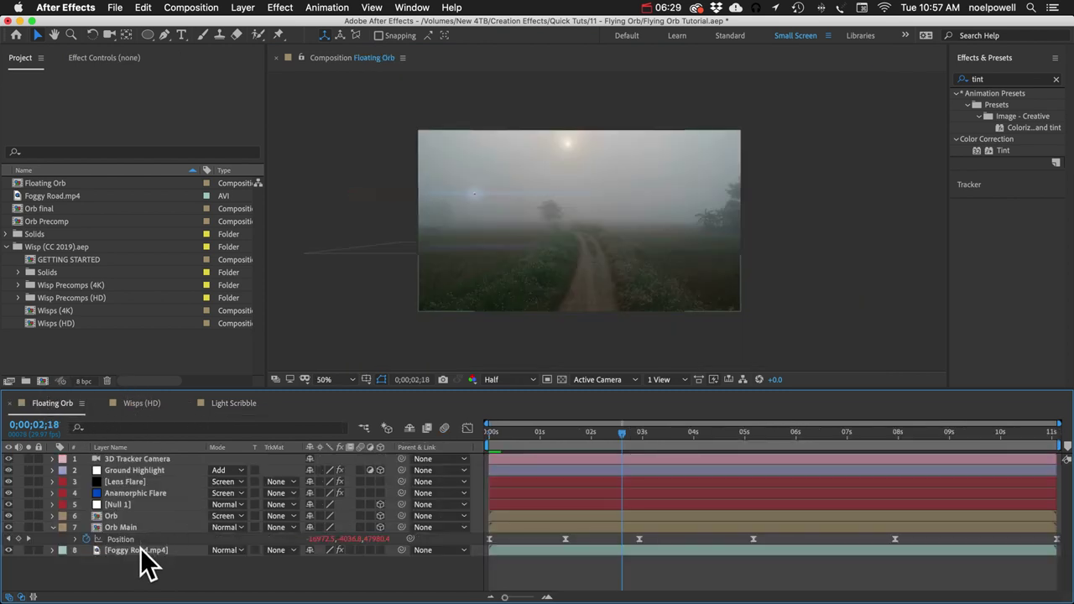
click(141, 551)
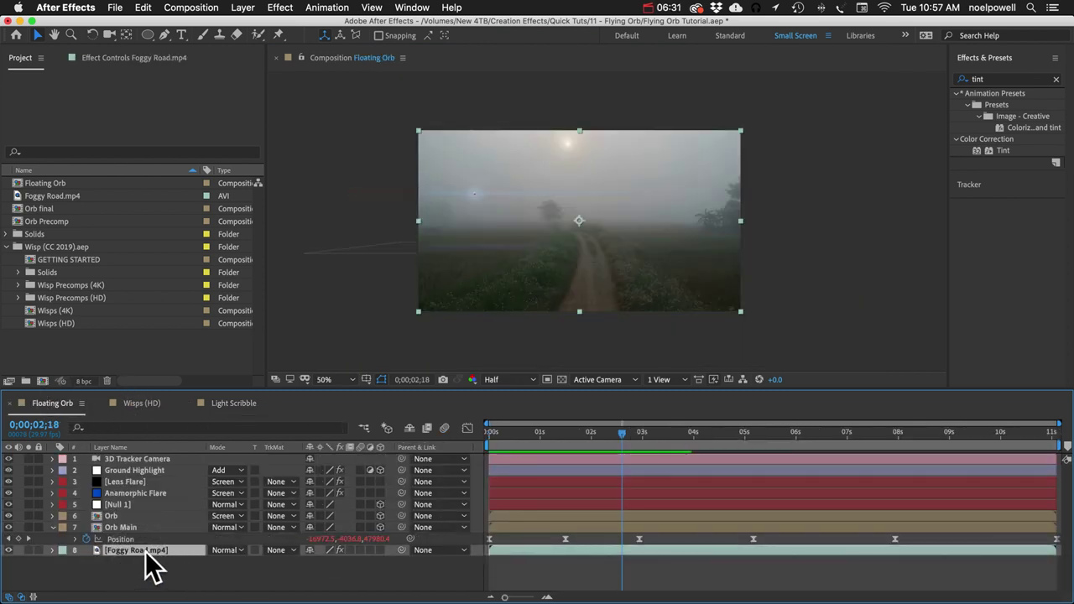
key(super+v)
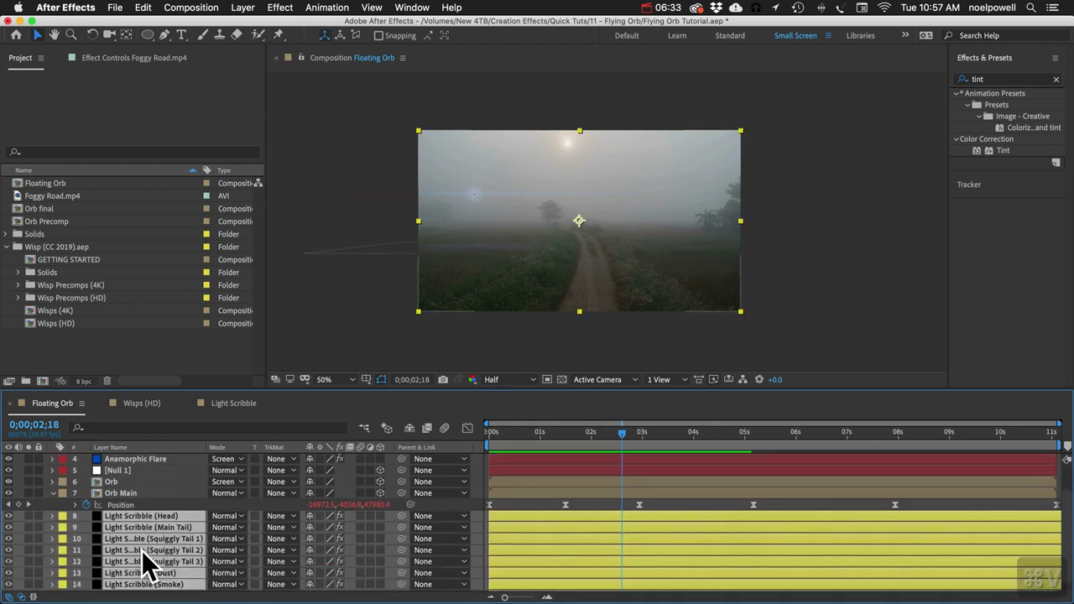
Step: Select the Orb Main layer in Floating Orb and collapse its Position property
click(137, 482)
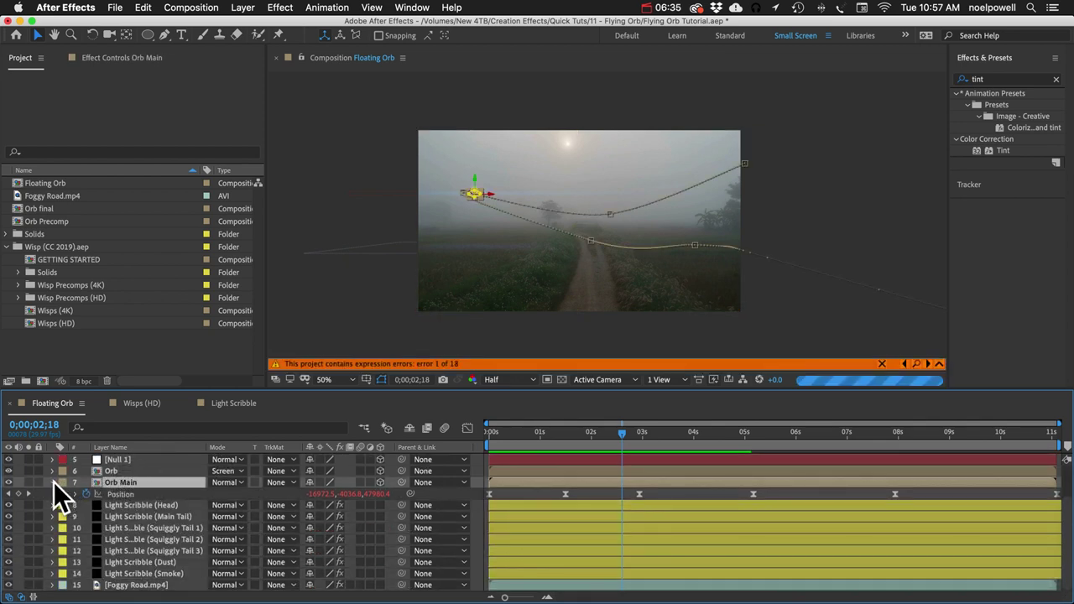
click(53, 482)
scroll(118, 487, up, 3)
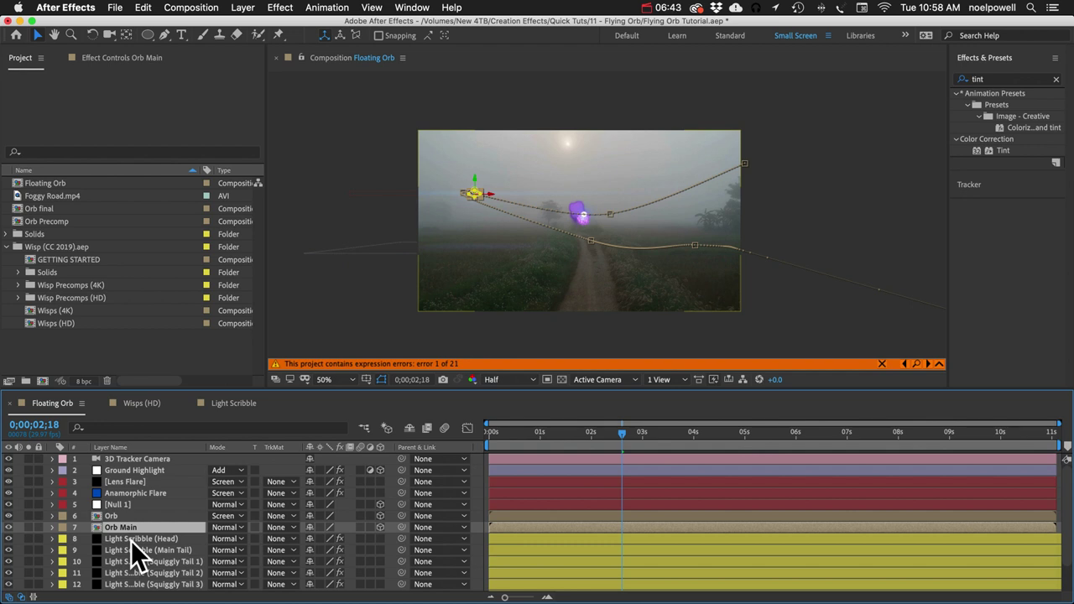
Step: Set the Target Layer of the Light Scribble (Head) layer's General Controls to 7. Orb Main
click(132, 540)
click(122, 59)
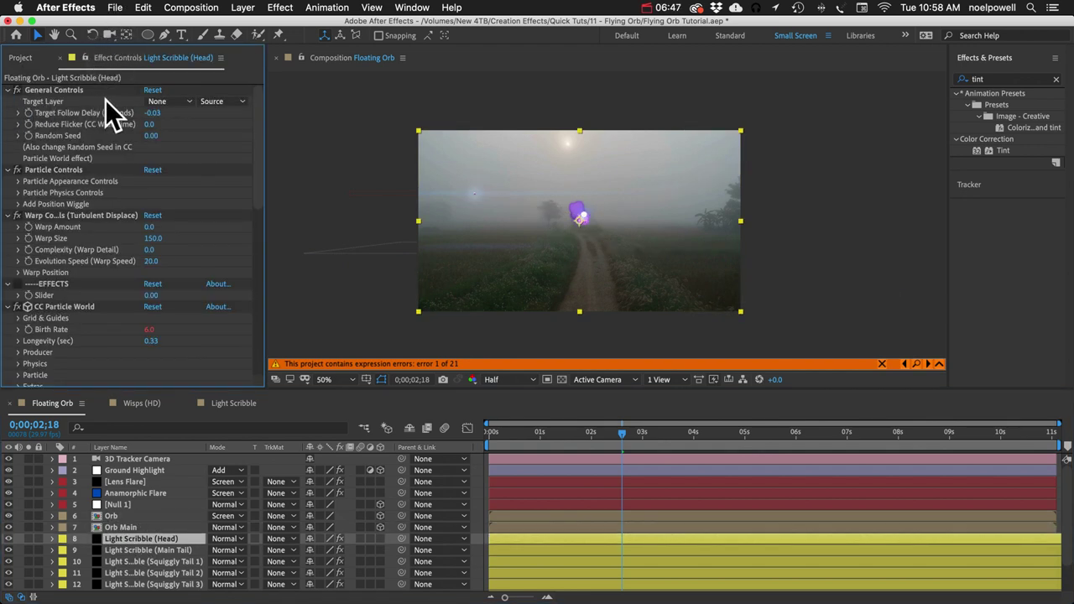
click(181, 100)
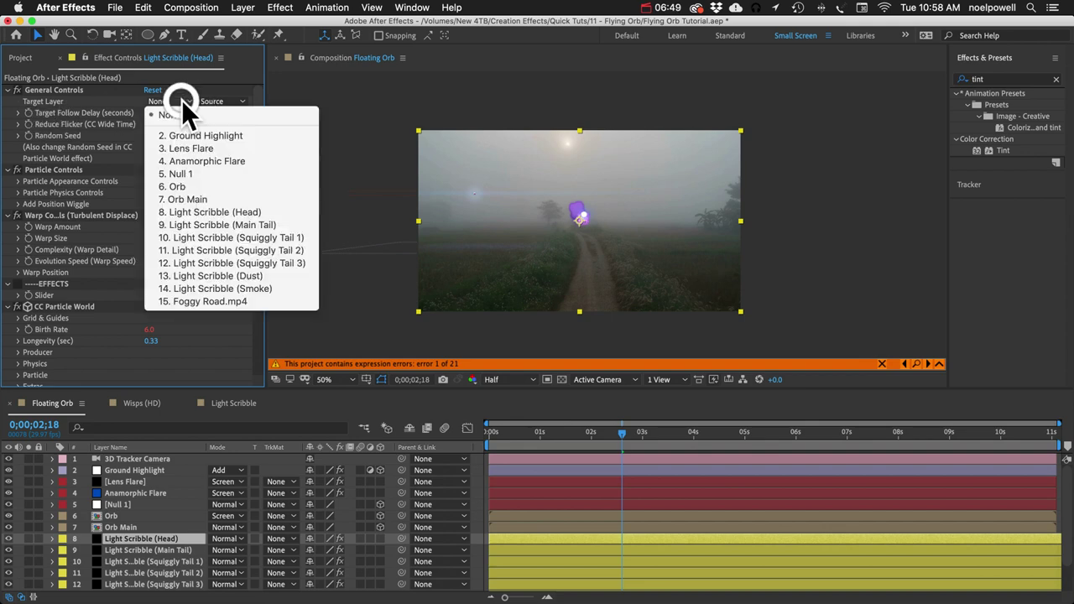
click(182, 199)
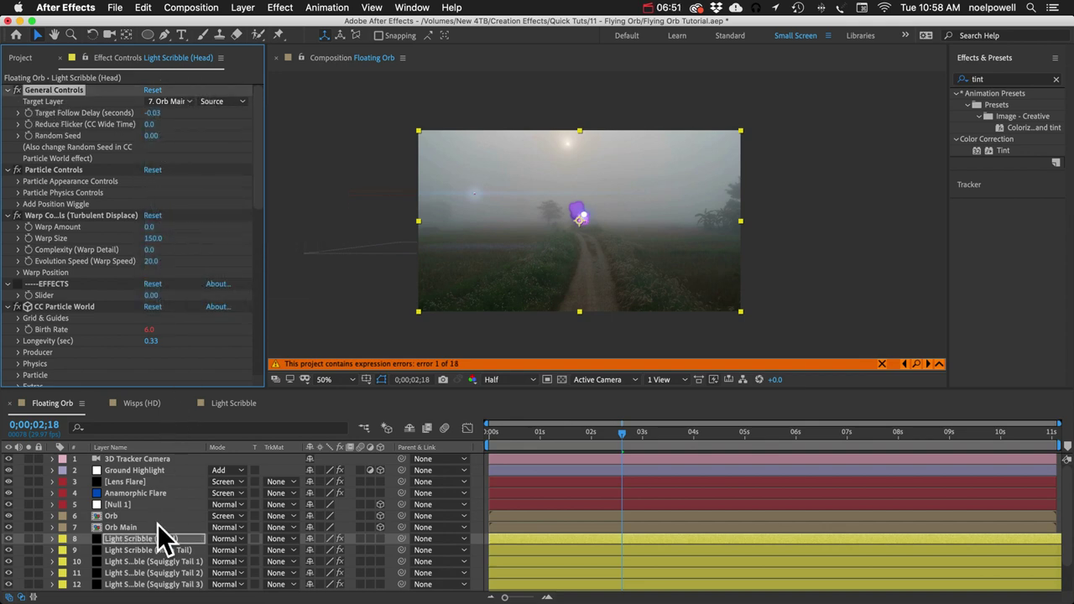
Step: Set the Target Layer to Orb Main on the Light Scribble Main Tail and Squiggly Tail 1, 2 and 3 layers
key(super+Down)
key(super+Down)
key(super+Down)
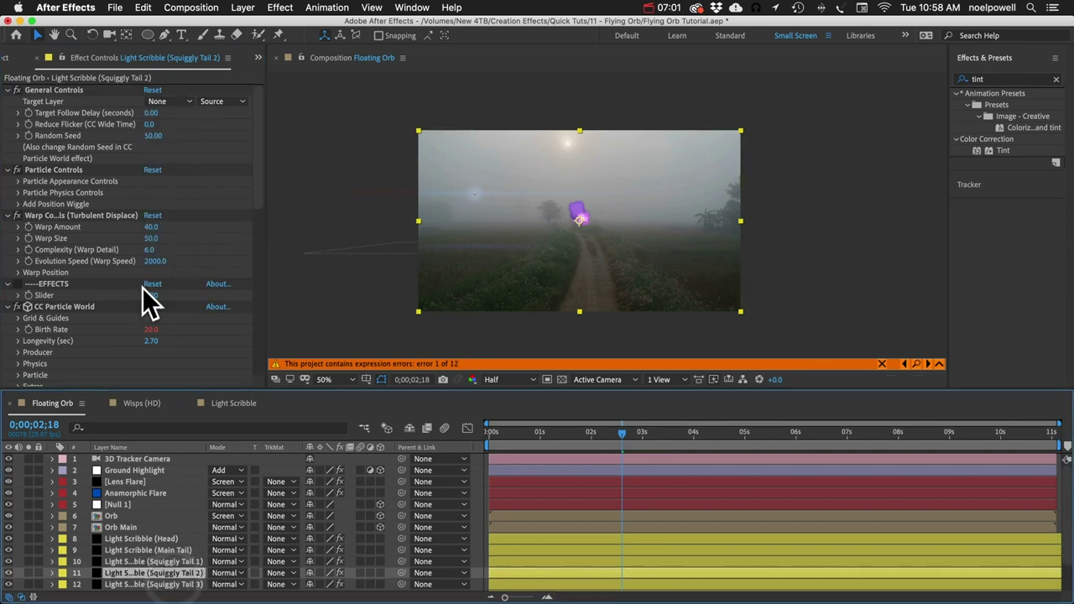
click(181, 100)
click(187, 182)
Step: Set the Target Layer to Orb Main on the Light Scribble Dust and Smoke layers and save the project
click(144, 563)
click(181, 100)
click(179, 192)
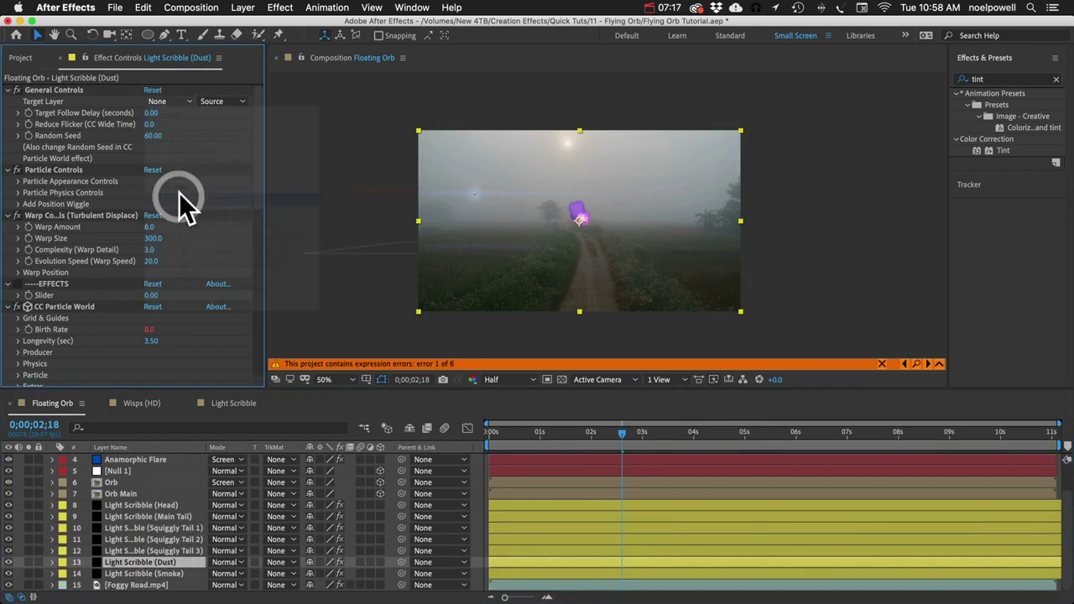
click(181, 100)
click(184, 240)
click(144, 573)
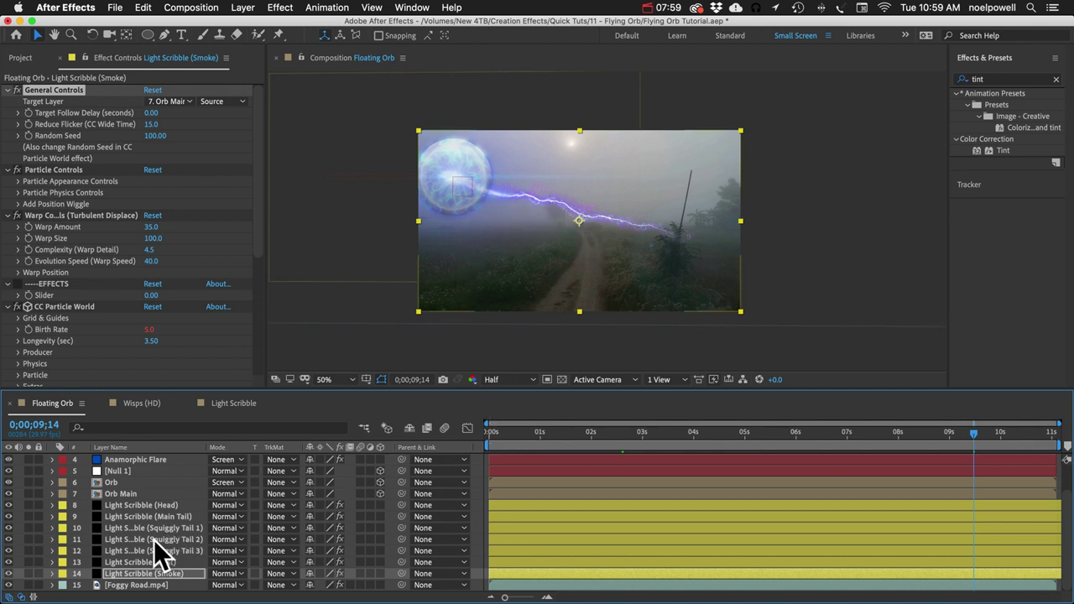
key(super+s)
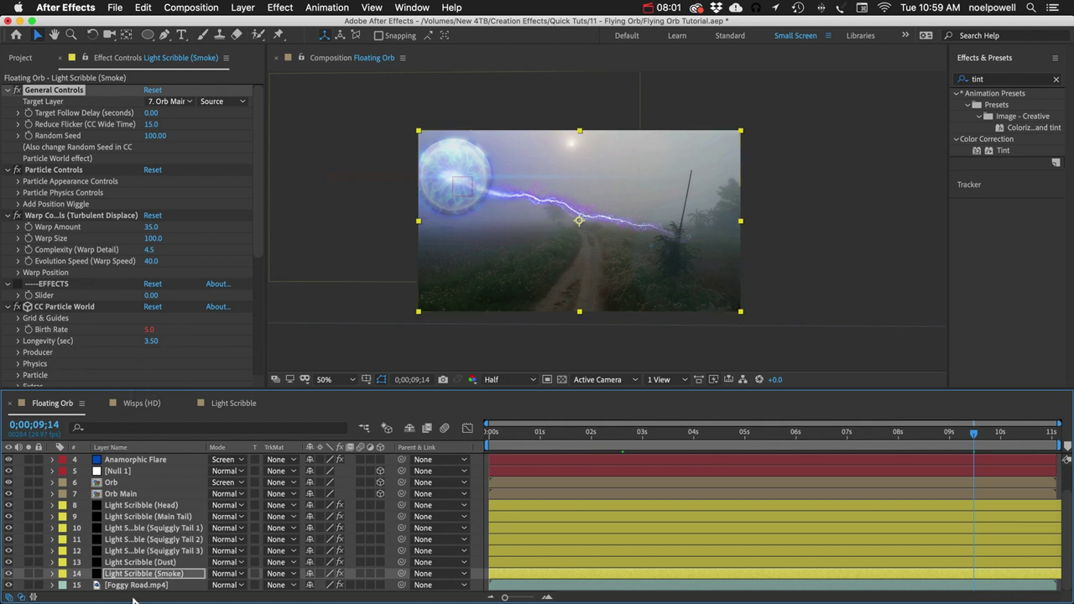
Step: Solo the Light Scribble (Main Tail) layer and widen the display of its effect controls
click(146, 518)
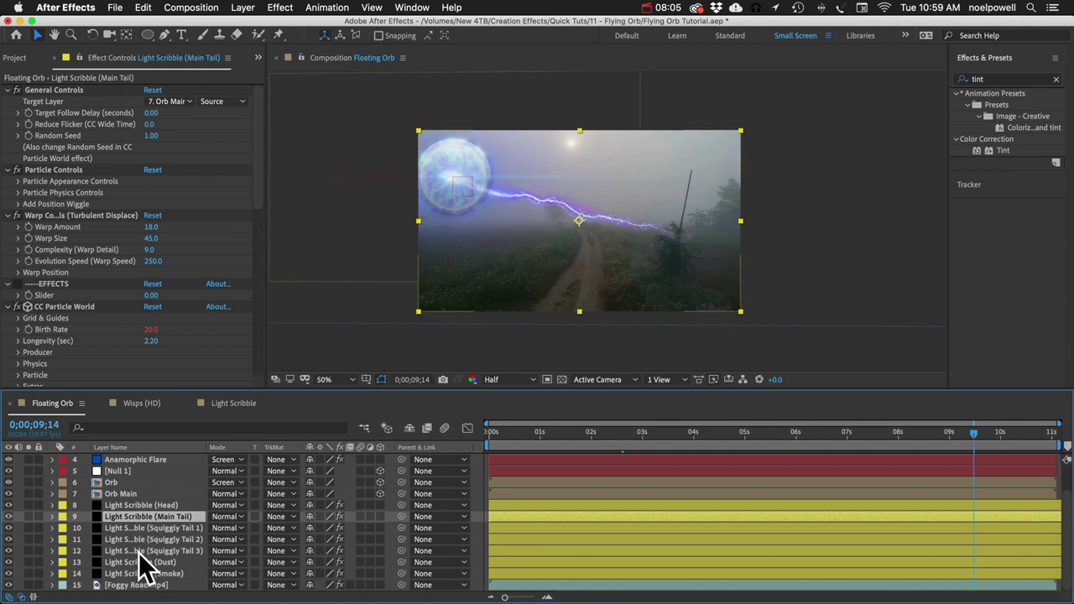
click(28, 516)
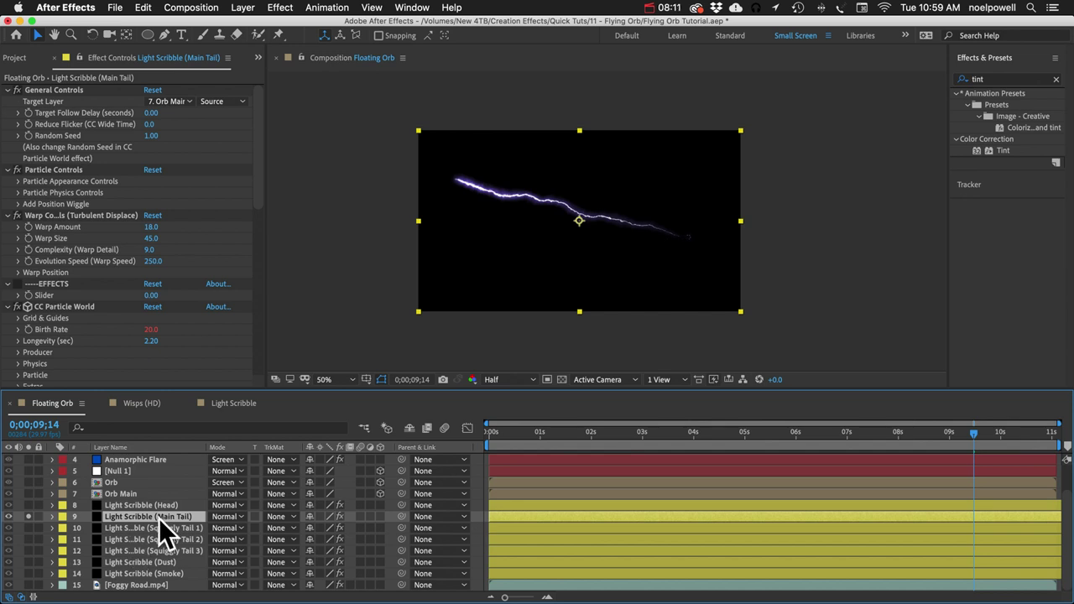
click(102, 57)
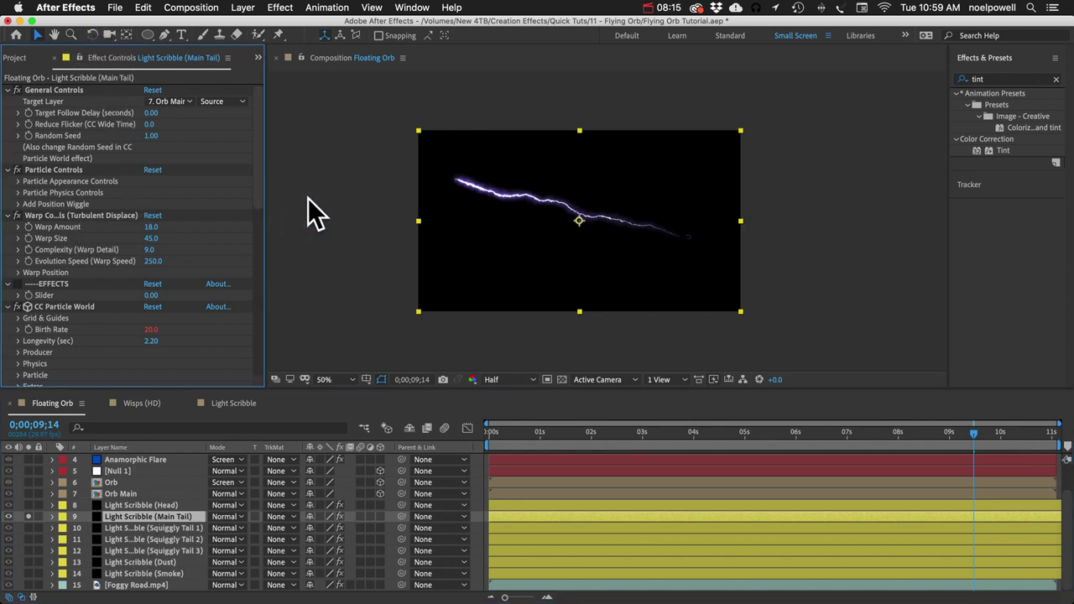
drag(267, 198, 359, 199)
Step: Examine the Warp, Particle and General Controls of the Light Scribble Main Tail layer and the settings of the Squiggly Tail layers
click(88, 215)
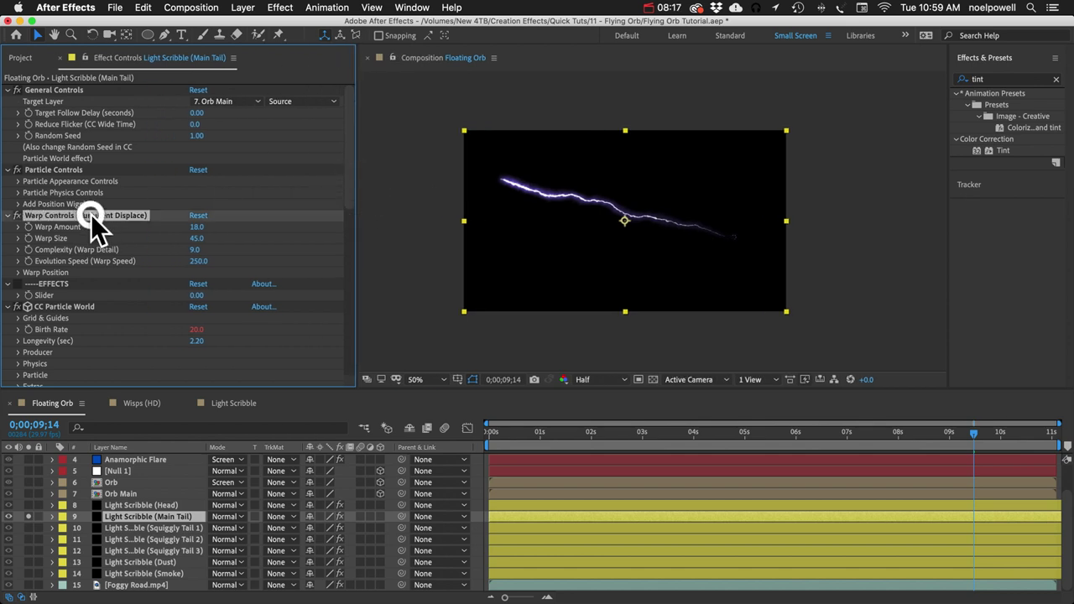
click(71, 169)
click(67, 90)
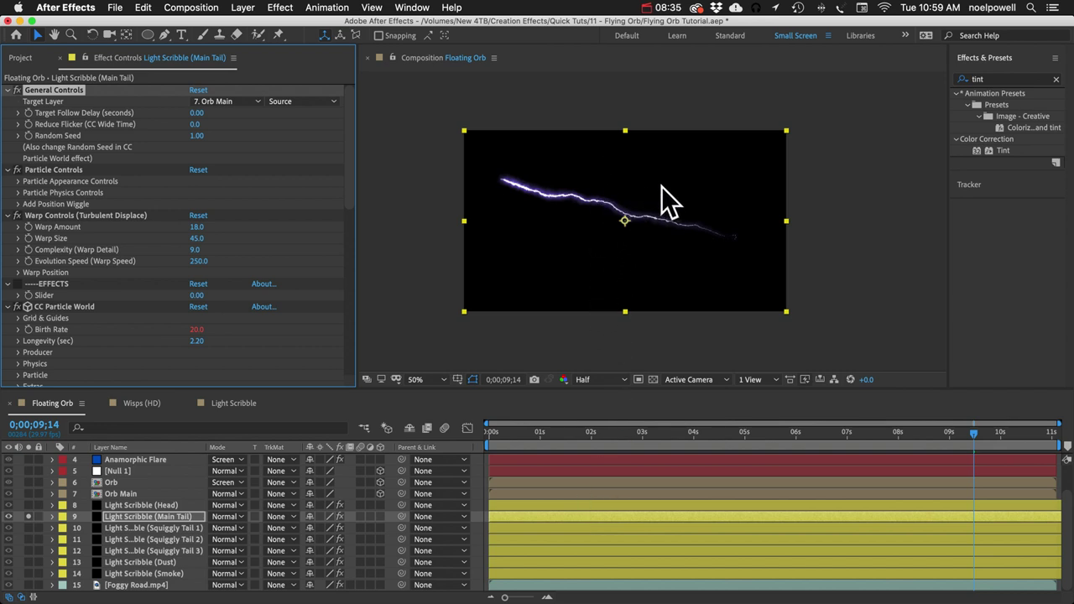
click(18, 272)
click(151, 528)
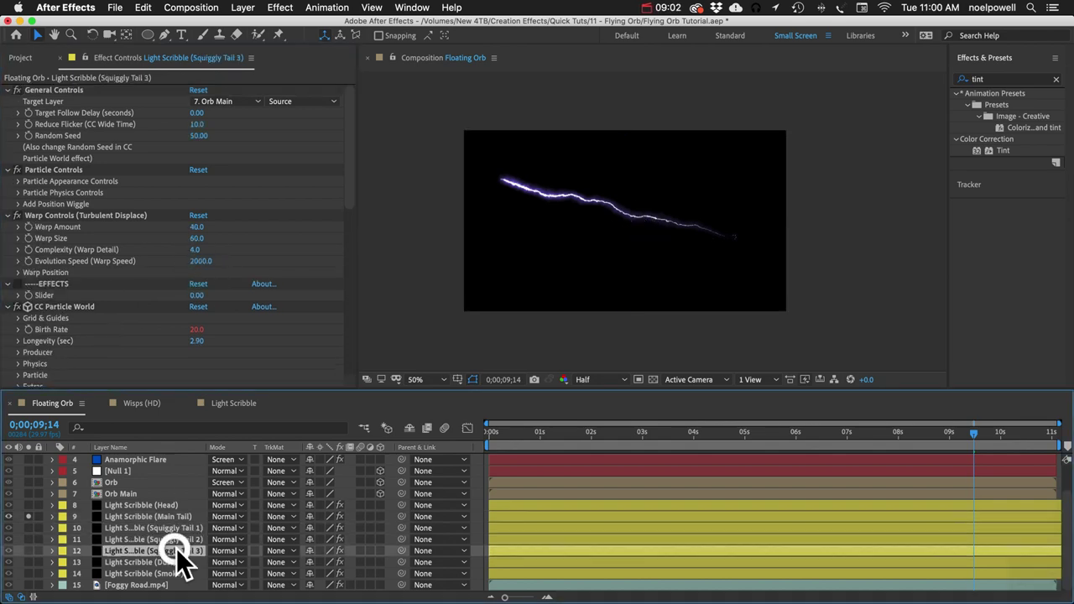